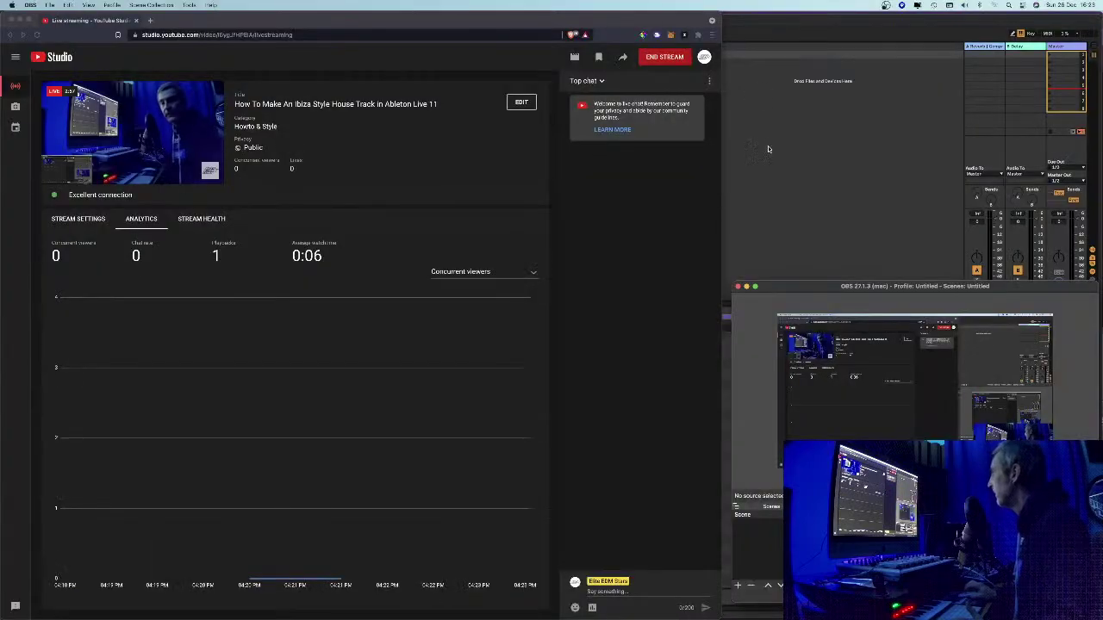
Switch to Ableton Live and search the browser for "ibiza"
click(768, 149)
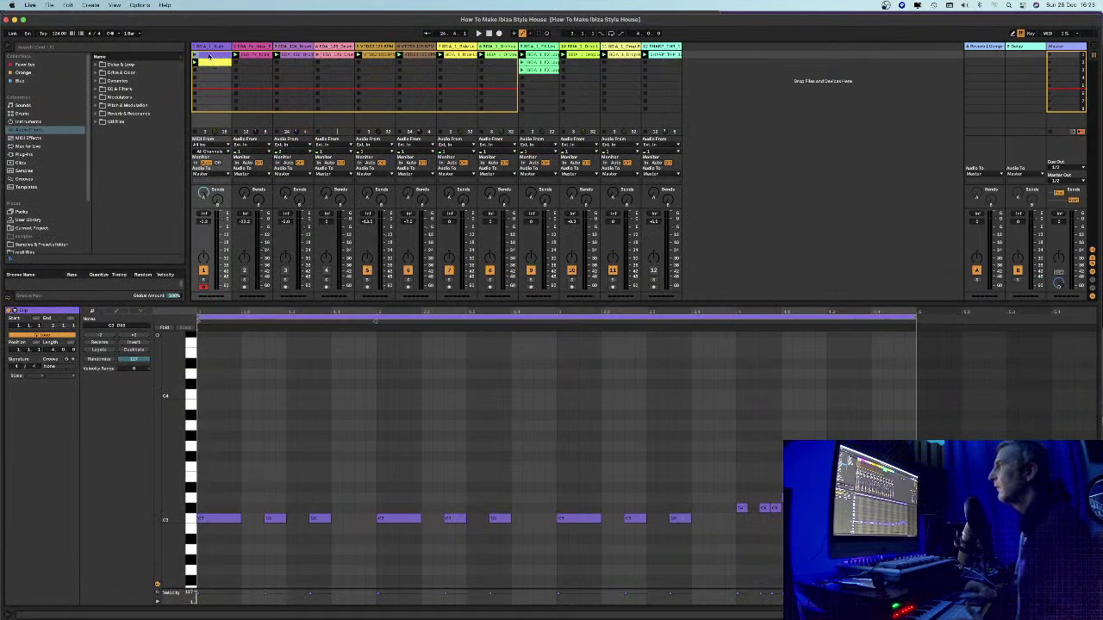
click(44, 49)
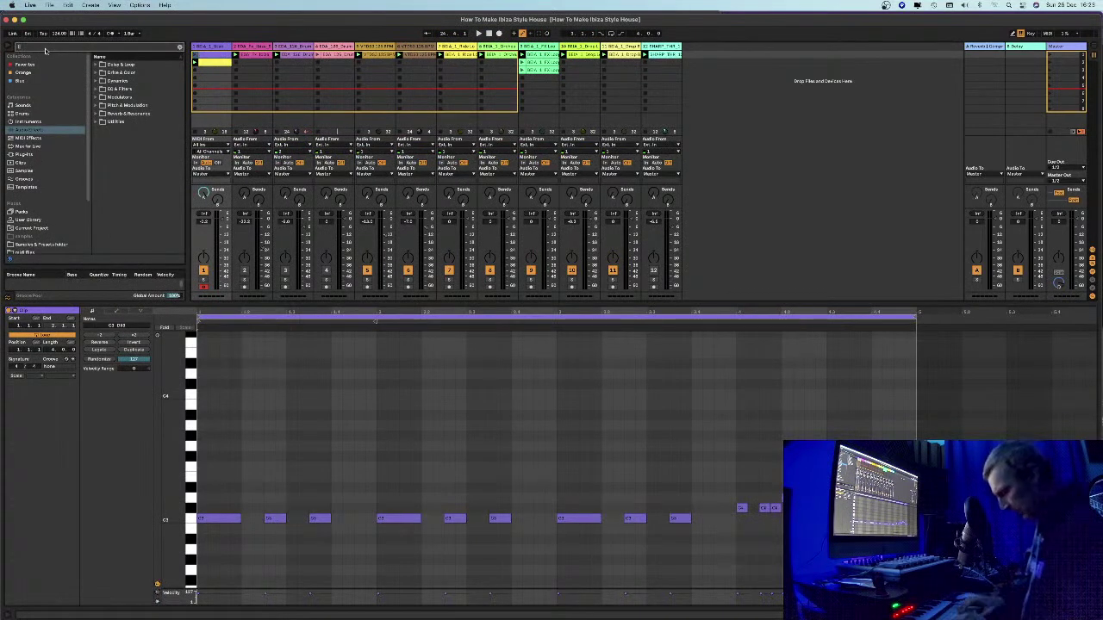
text(ibiza)
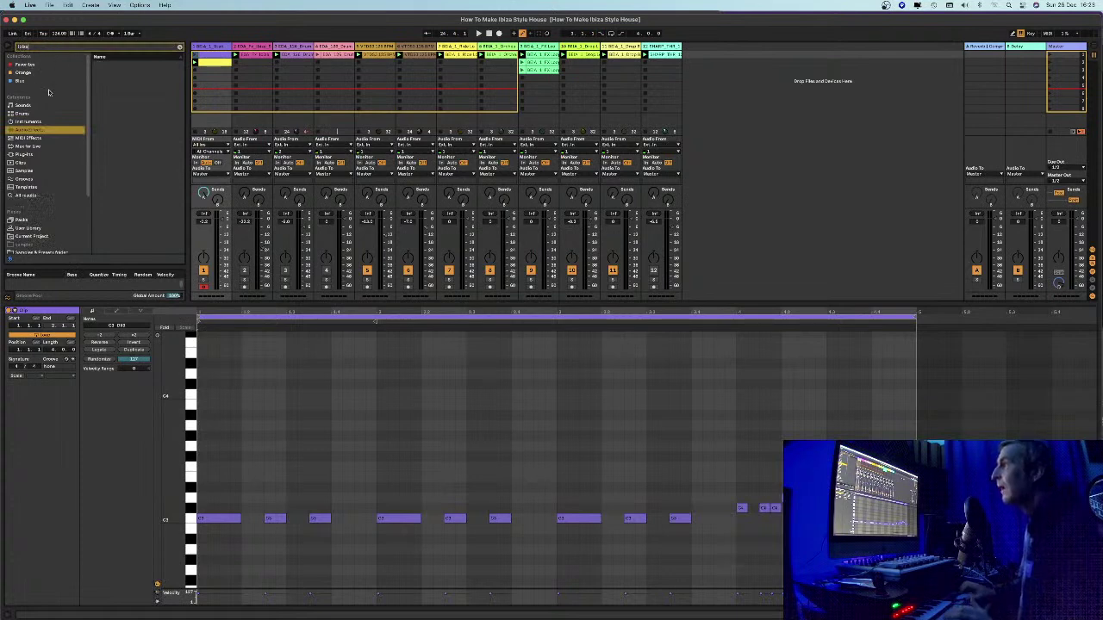
Check the browser's sound, drum, instrument, effect, plug-in, clip, sample and groove categories for matches to the search
click(30, 123)
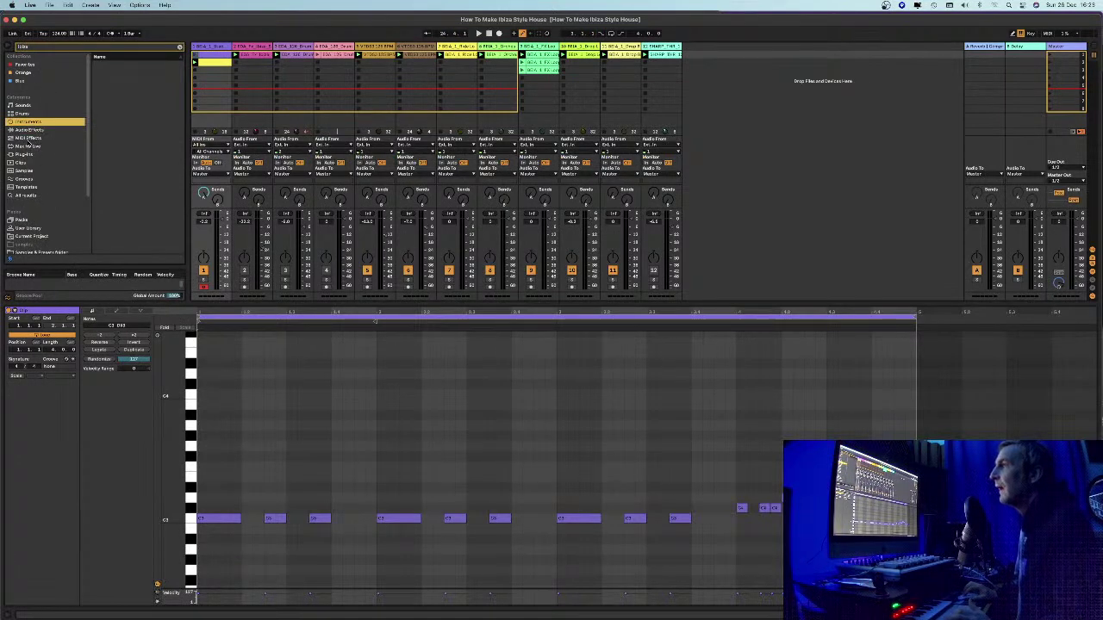
click(28, 106)
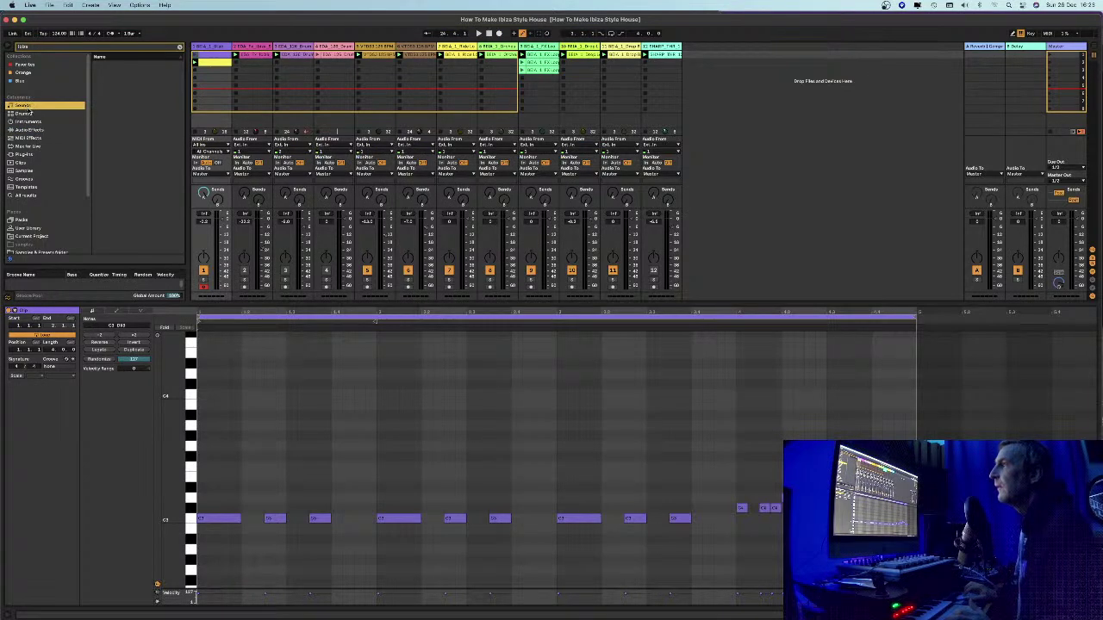
click(27, 114)
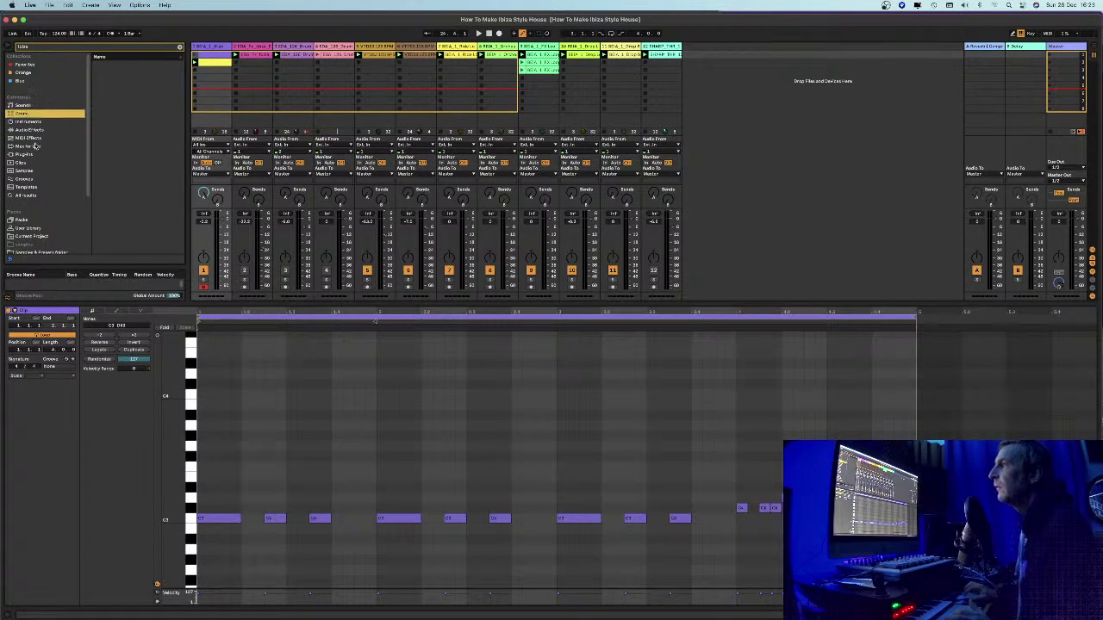
click(27, 155)
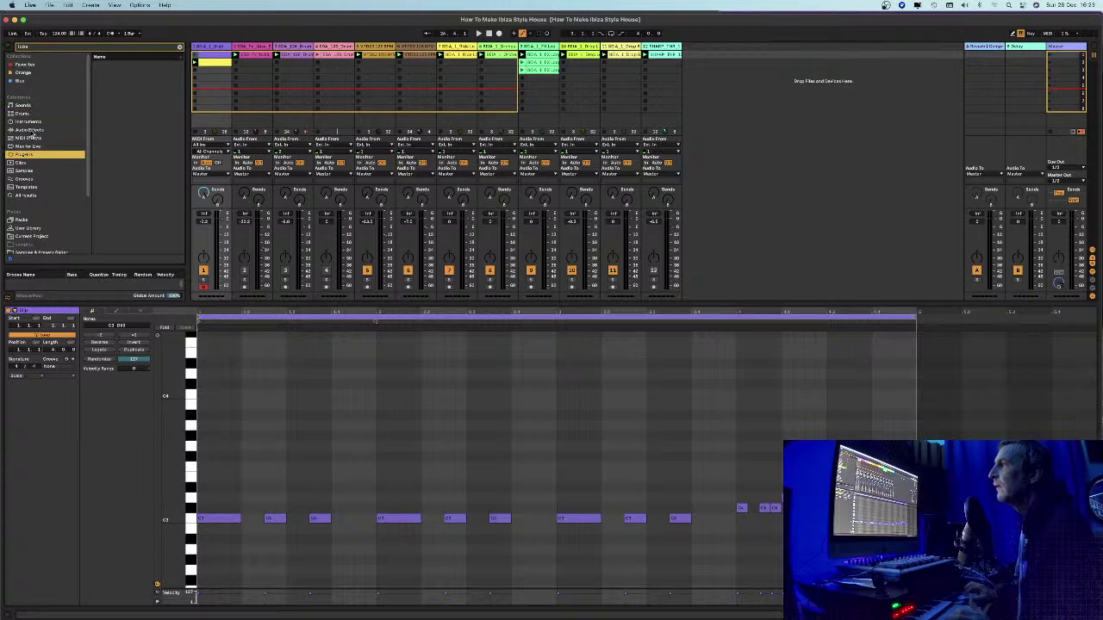
click(29, 130)
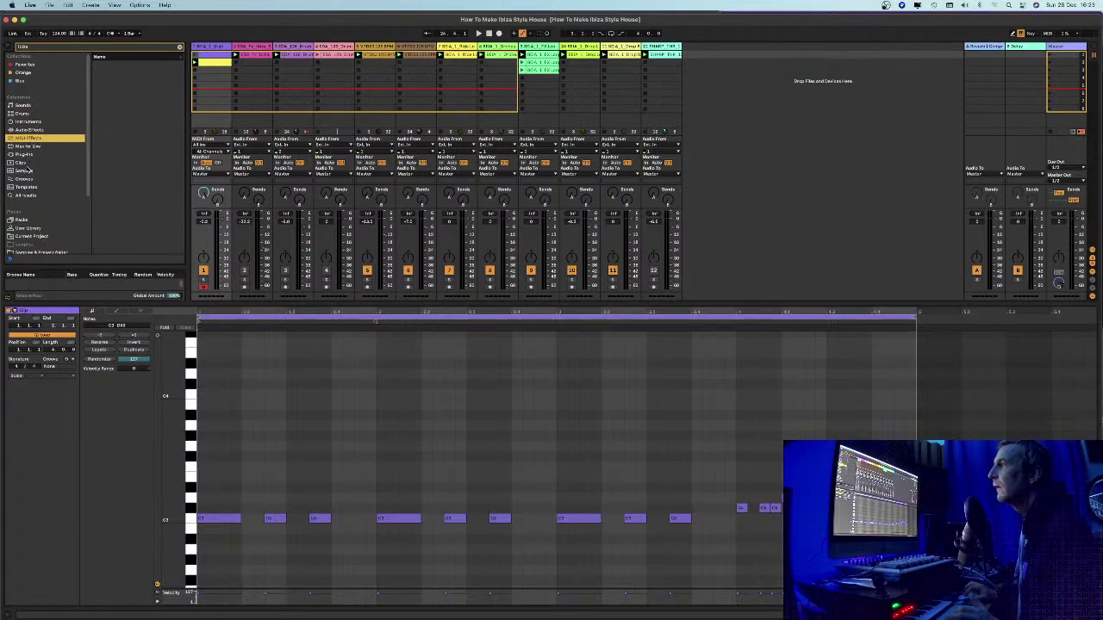
click(29, 162)
click(33, 171)
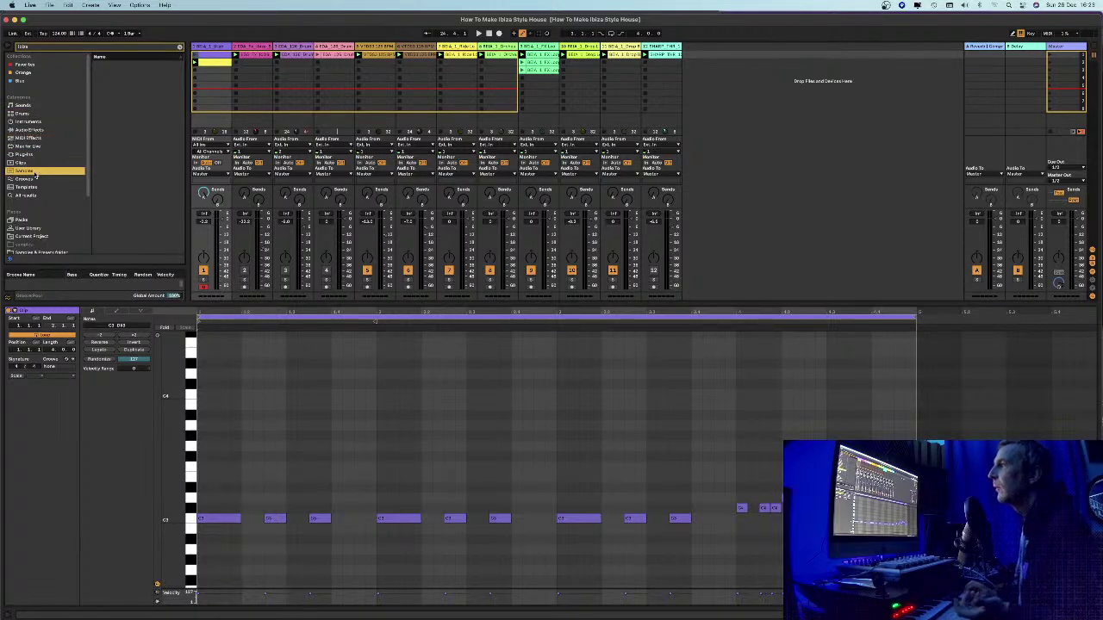
click(34, 179)
scroll(34, 198, down, 5)
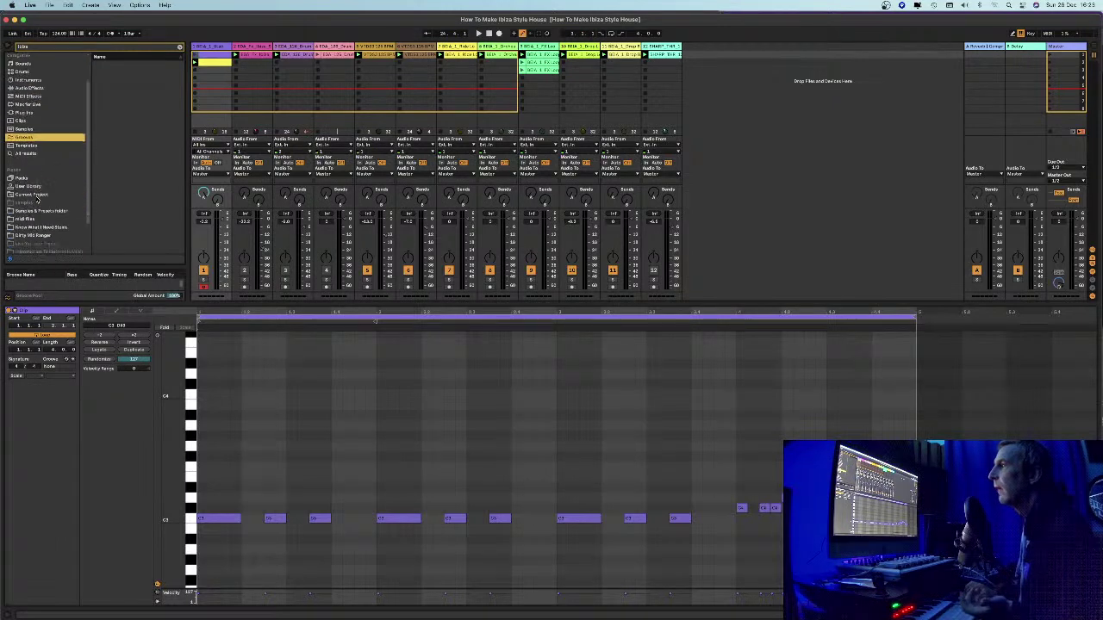
Open the samples and presets folder, widen the browser, and list the folder's full contents without a search filter
click(35, 175)
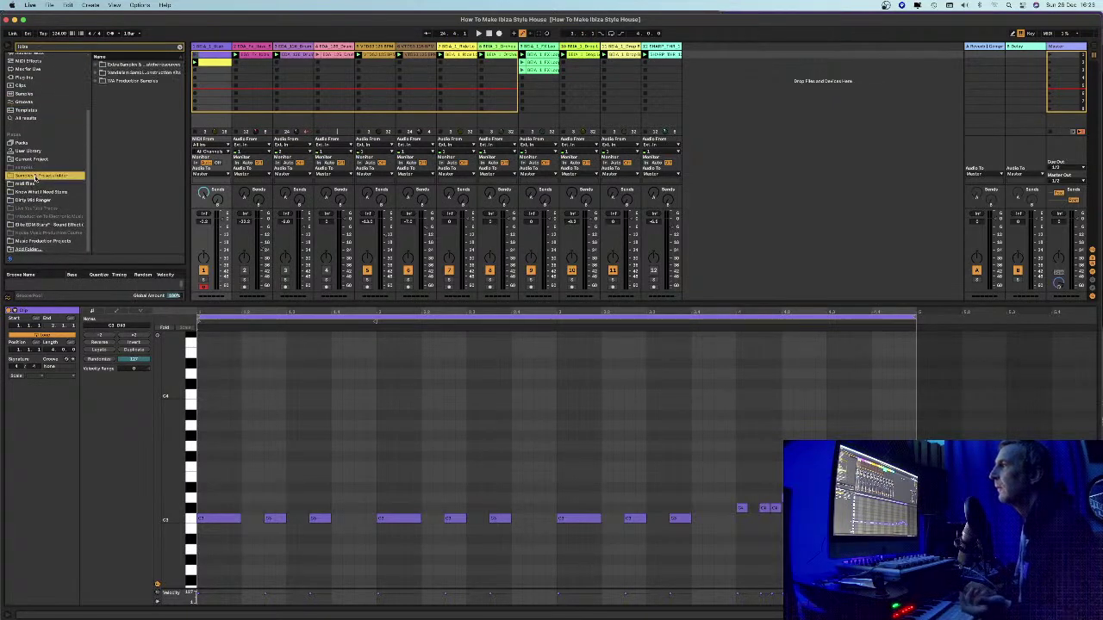
drag(210, 115, 236, 117)
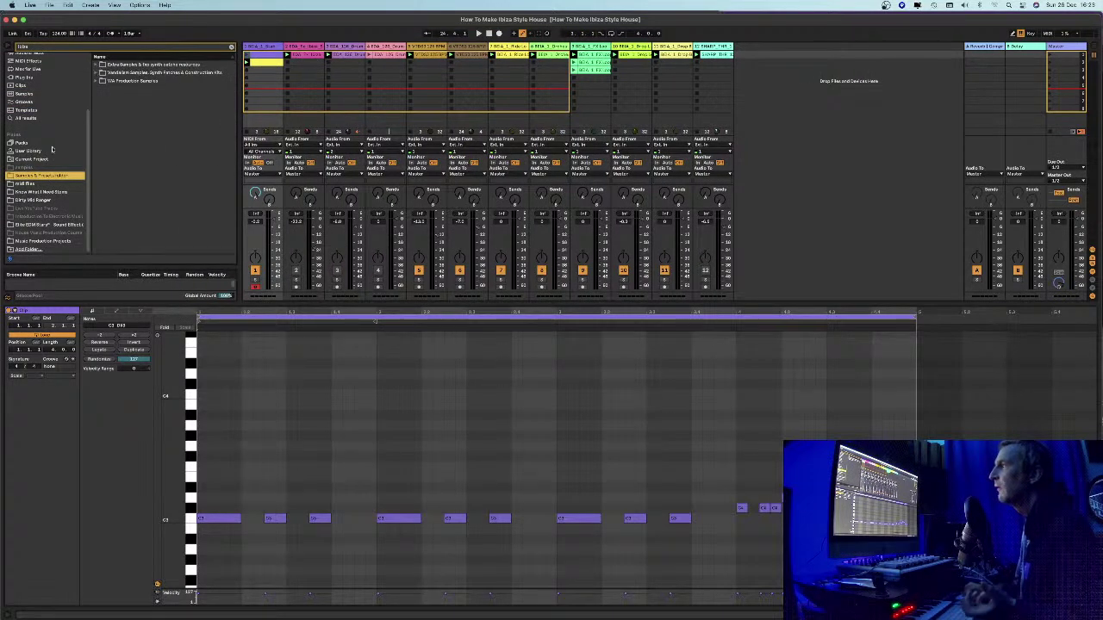
click(231, 46)
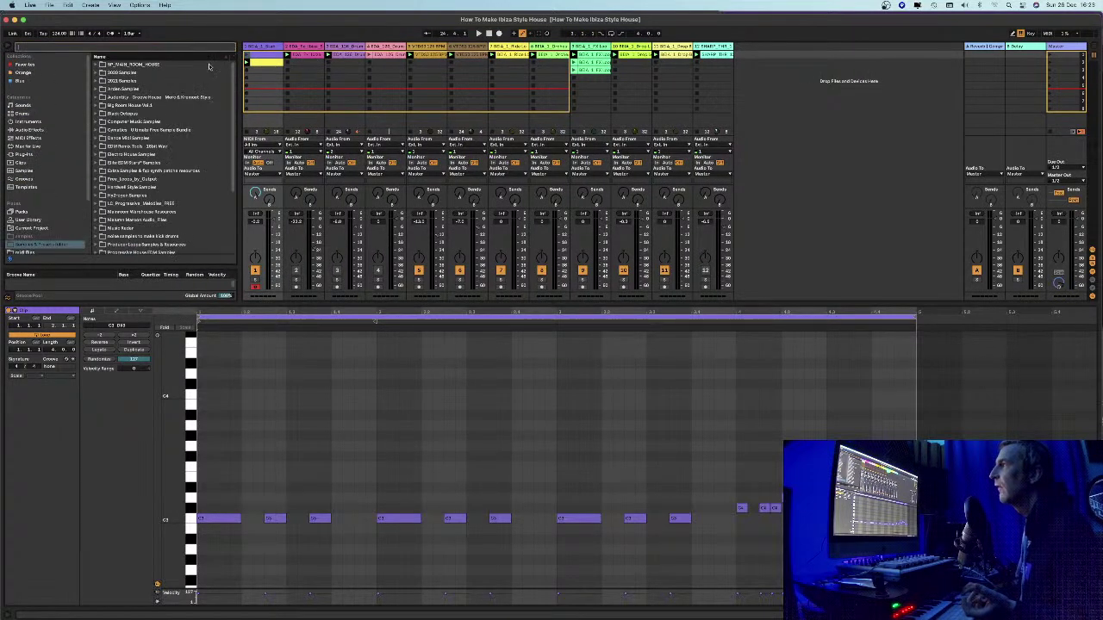
scroll(173, 162, down, 5)
scroll(173, 162, up, 4)
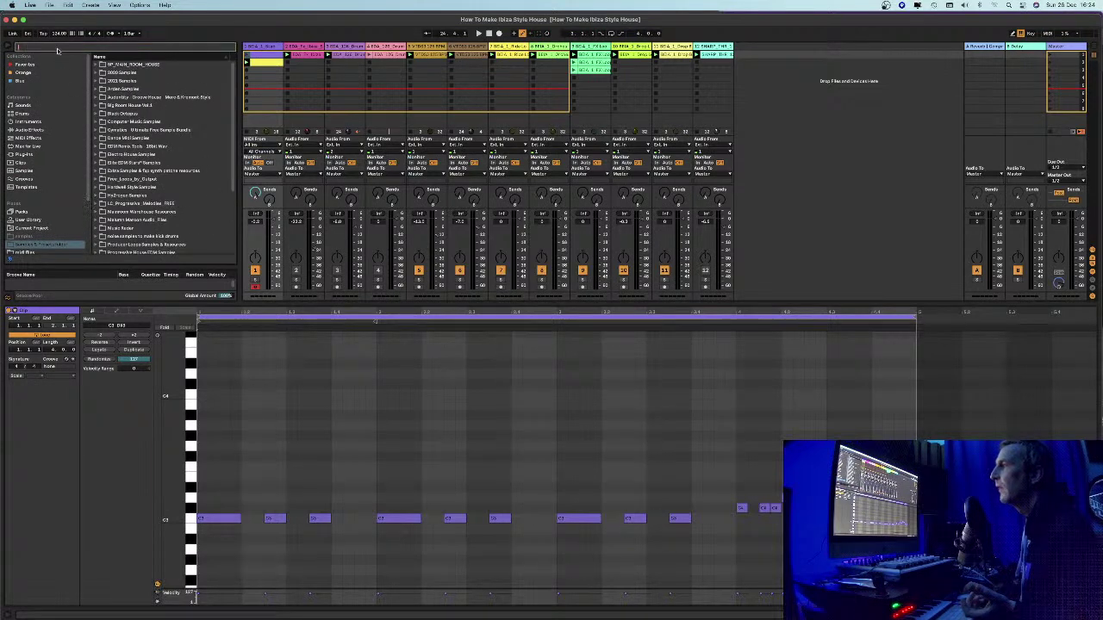
Search the samples and presets folder for "ibiza" again and expand the WA Production Samples results down to the Loops folder
text(va)
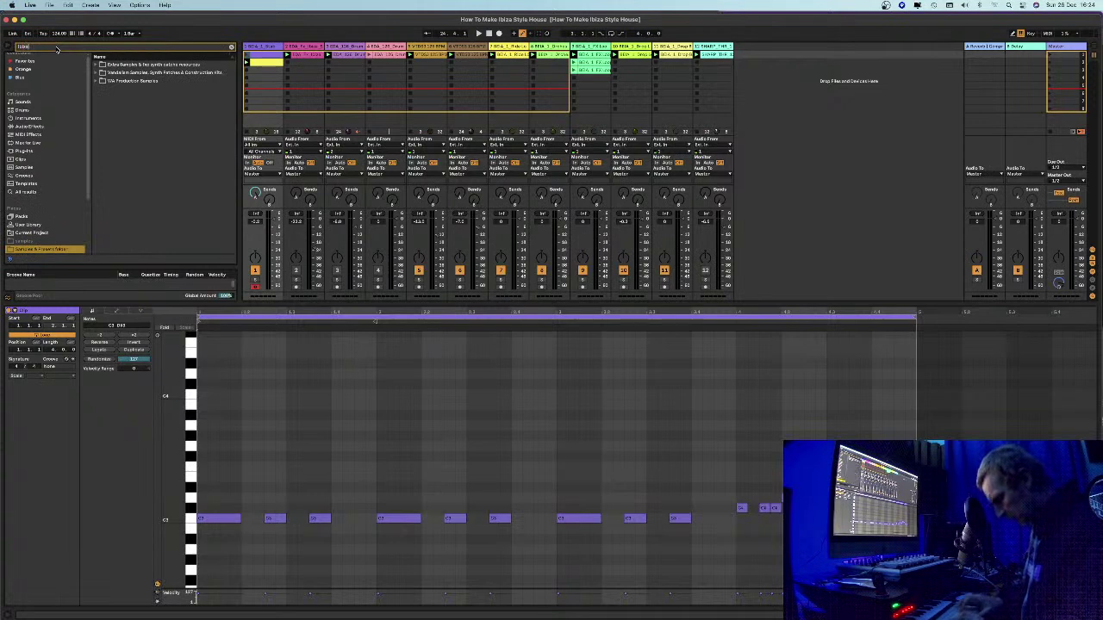
key(Down)
click(96, 64)
click(98, 89)
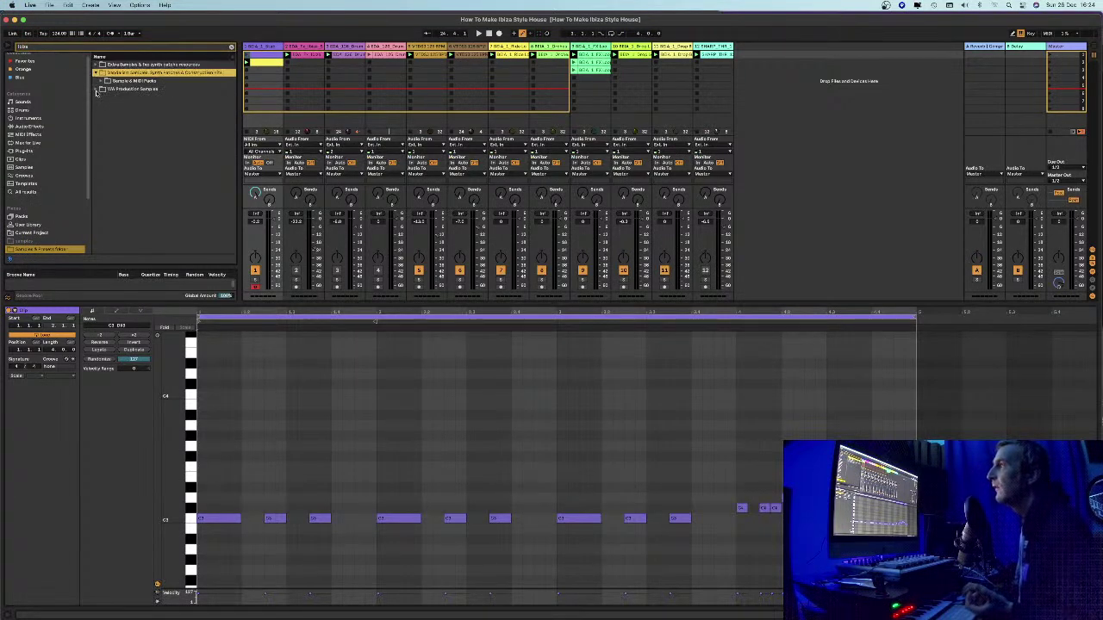
click(98, 90)
click(101, 92)
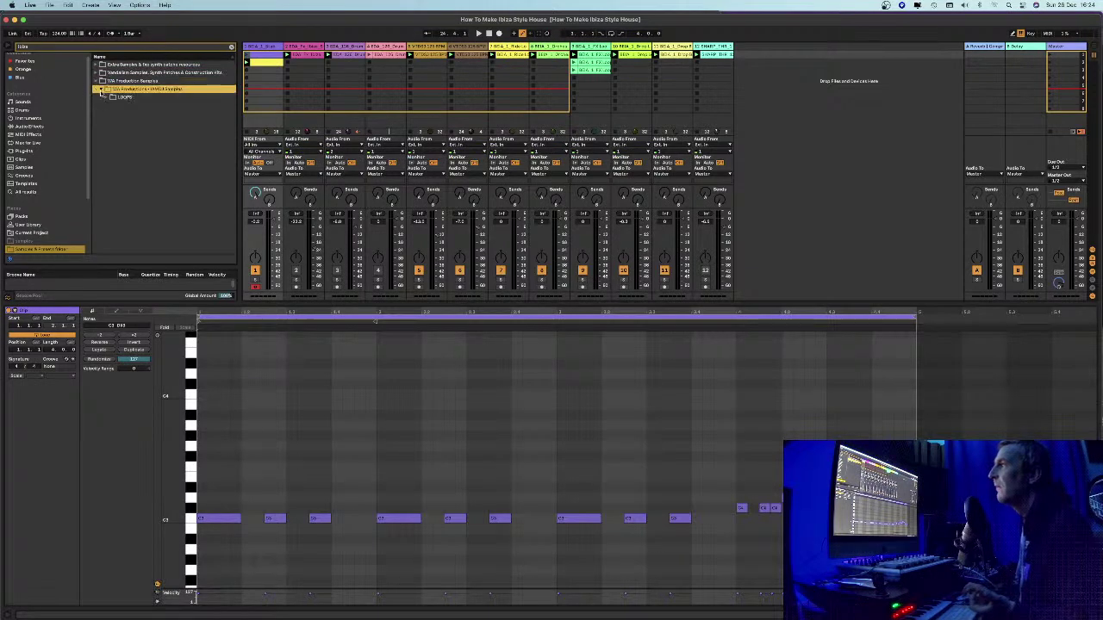
click(106, 98)
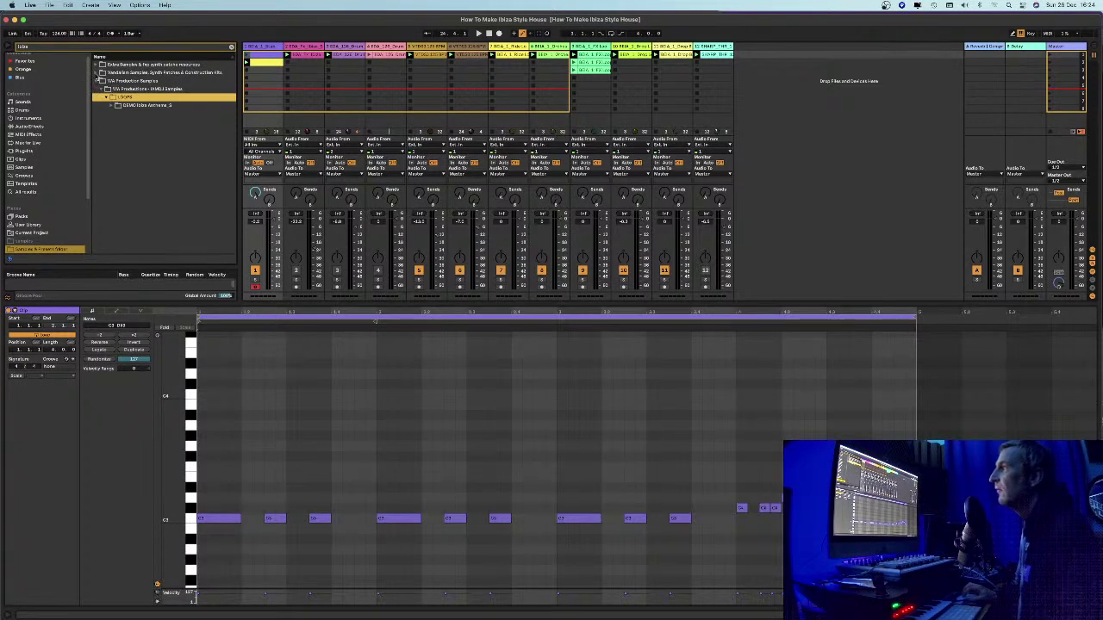
Expand the Vandalism Shocking Ibiza Plucks pack down to its MIDI folder and look through the MIDI files
click(98, 72)
click(101, 81)
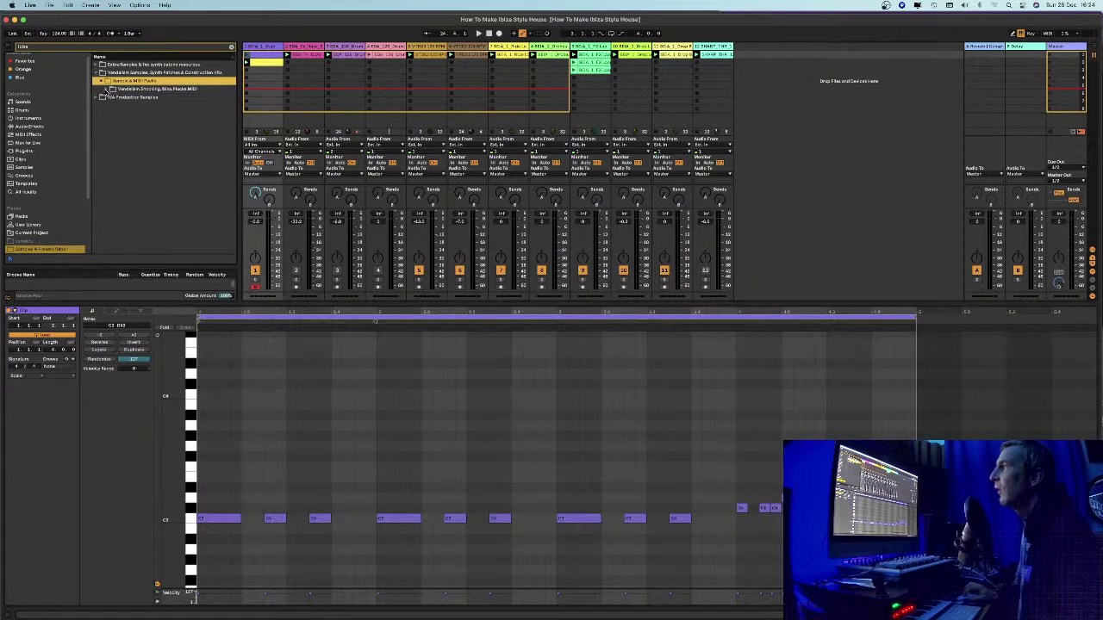
click(106, 90)
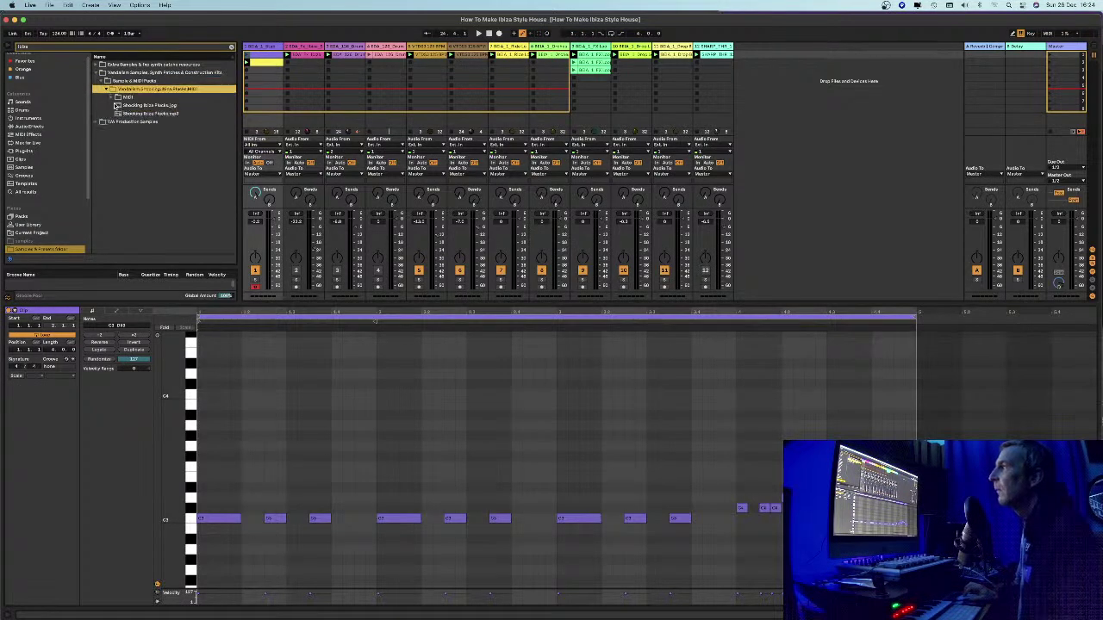
click(113, 97)
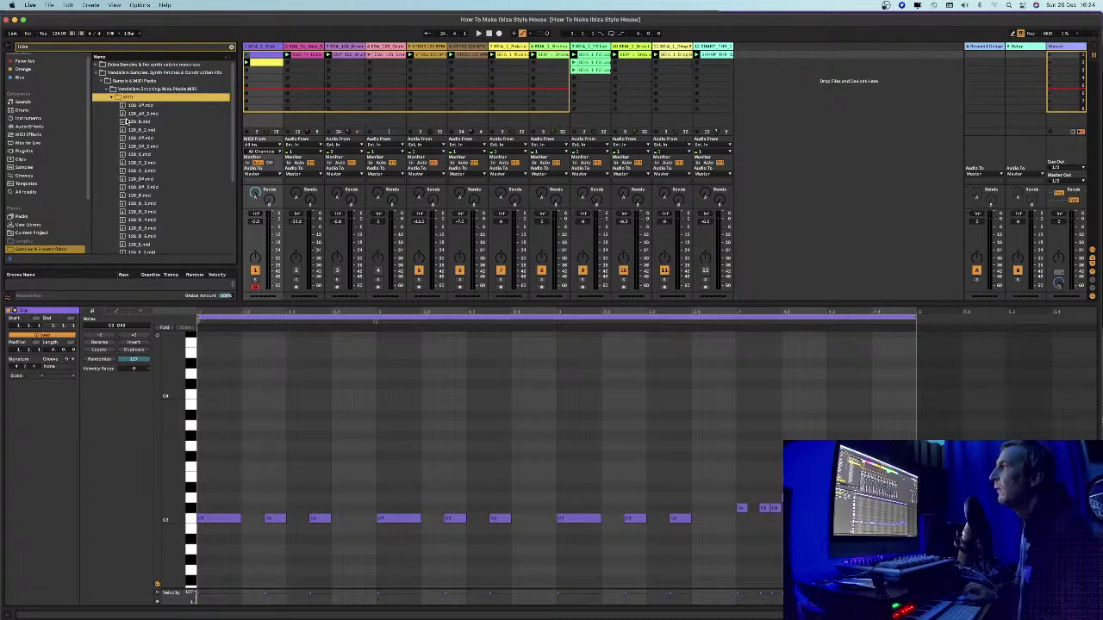
scroll(158, 145, down, 5)
scroll(159, 145, up, 8)
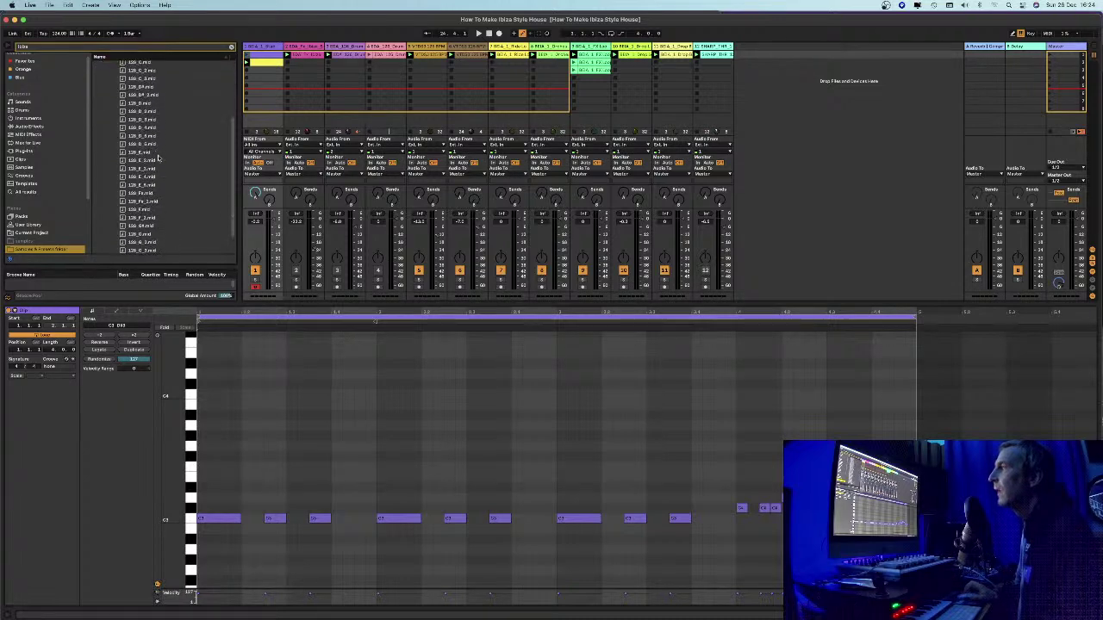
scroll(154, 195, down, 3)
scroll(153, 195, up, 5)
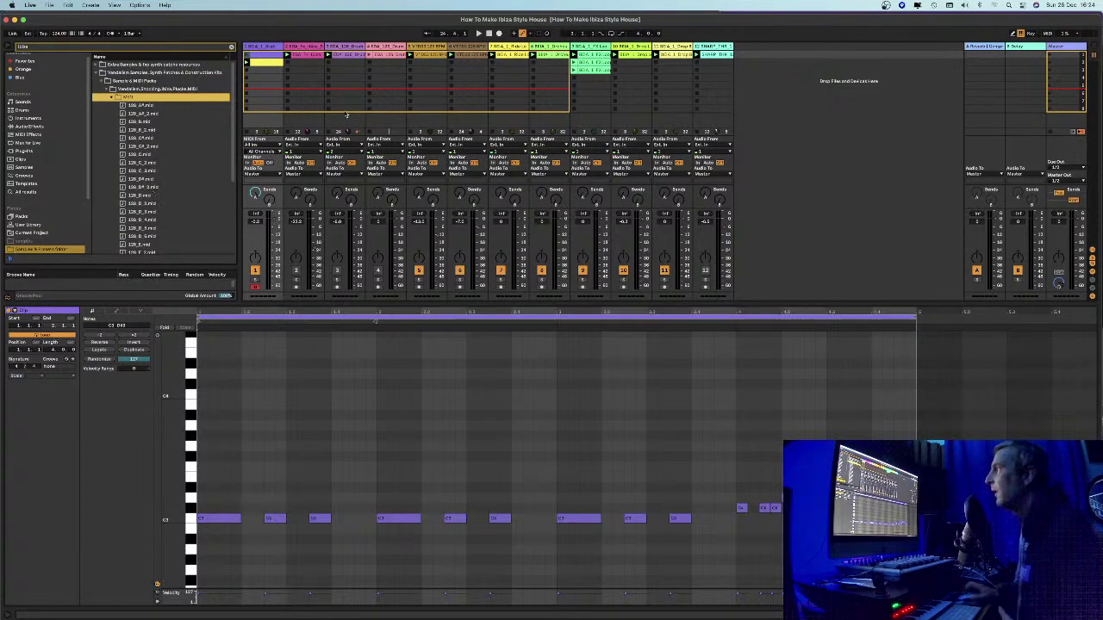
Inspect the audio clips on the FX track and the two drum loop tracks
click(309, 48)
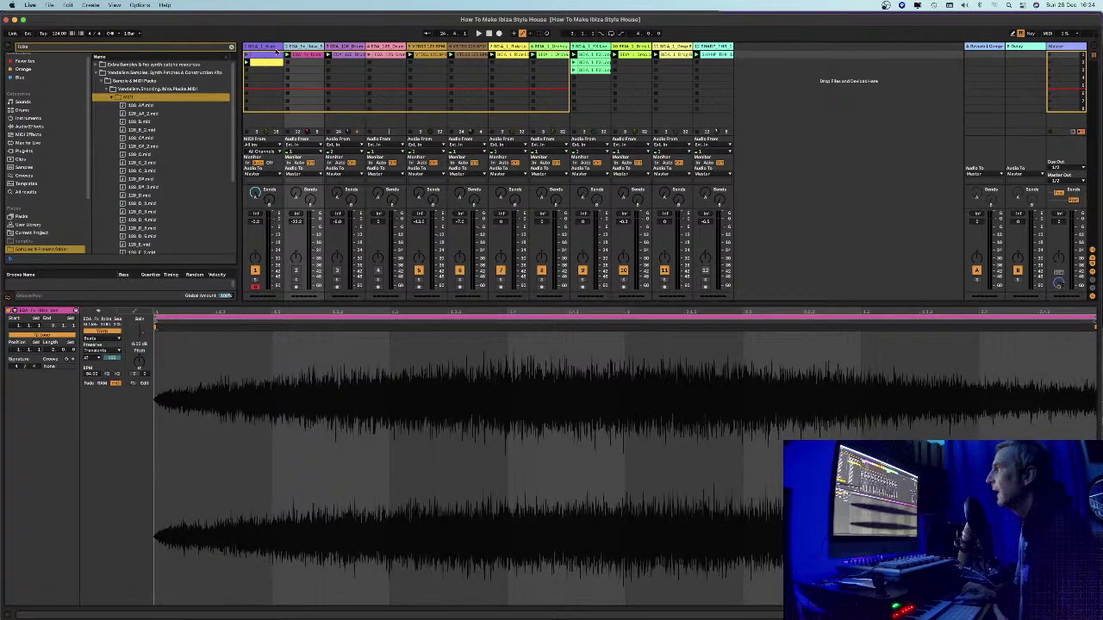
click(390, 54)
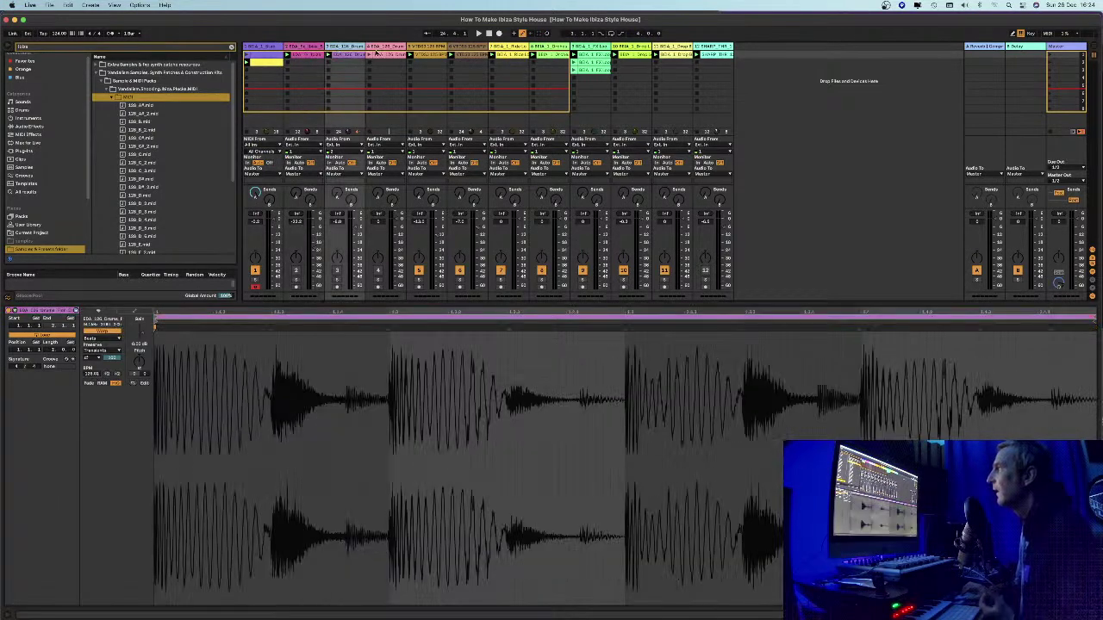
click(440, 53)
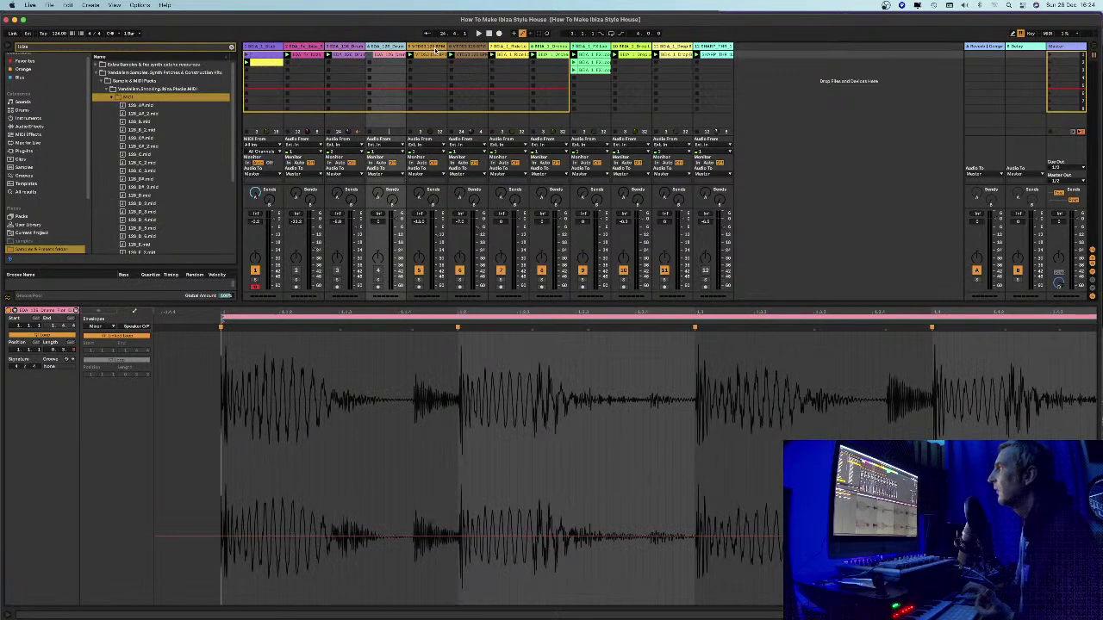
click(391, 53)
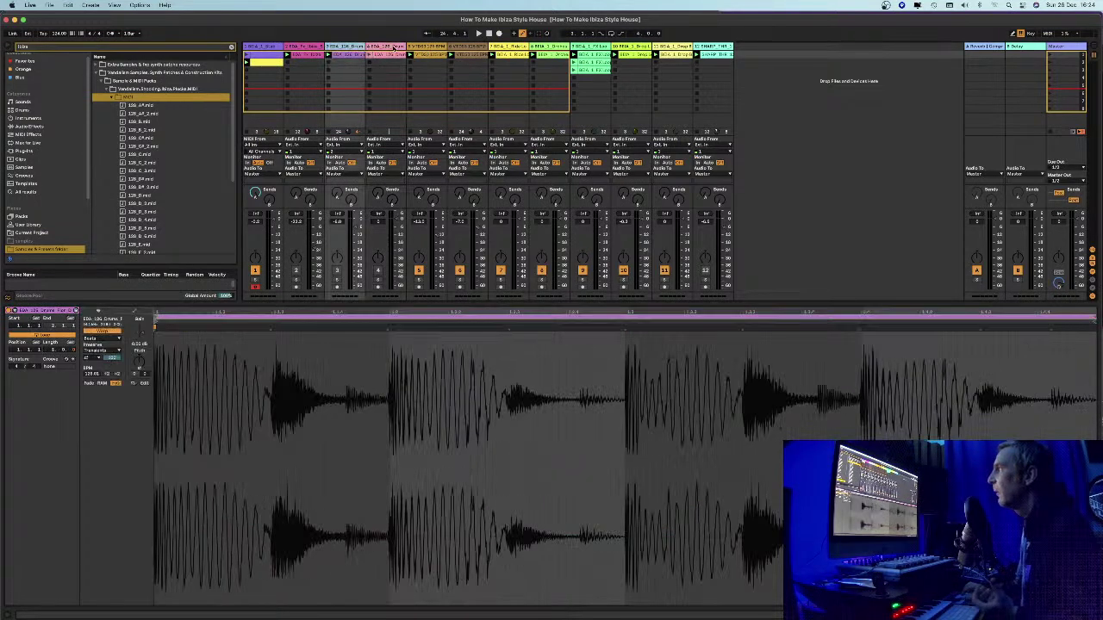
click(393, 48)
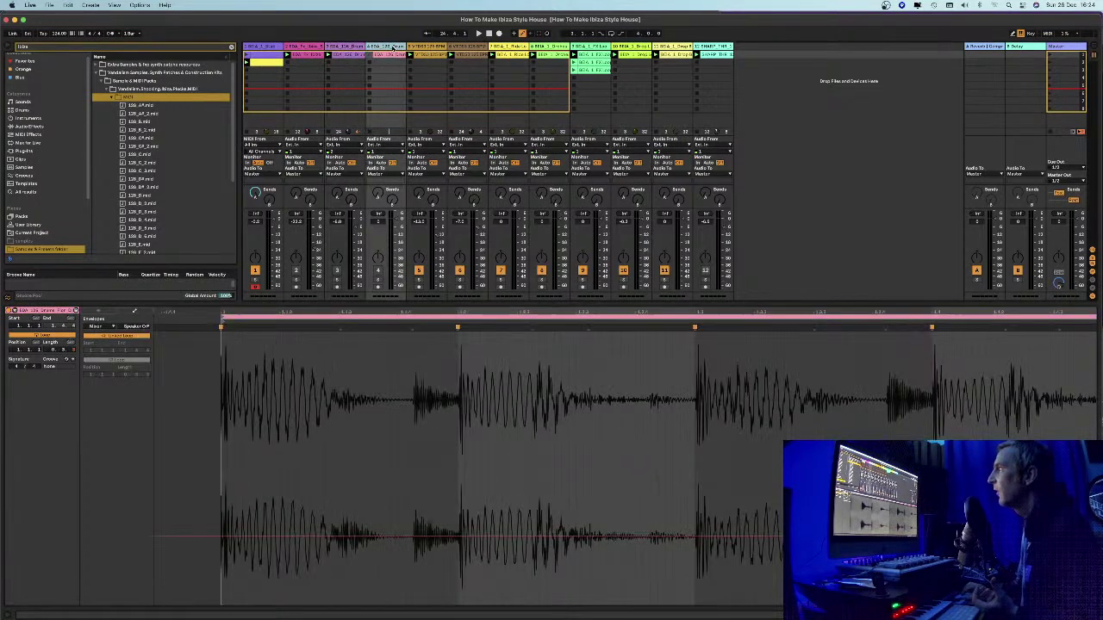
Solo tracks 3 and 1 and play them together
click(336, 282)
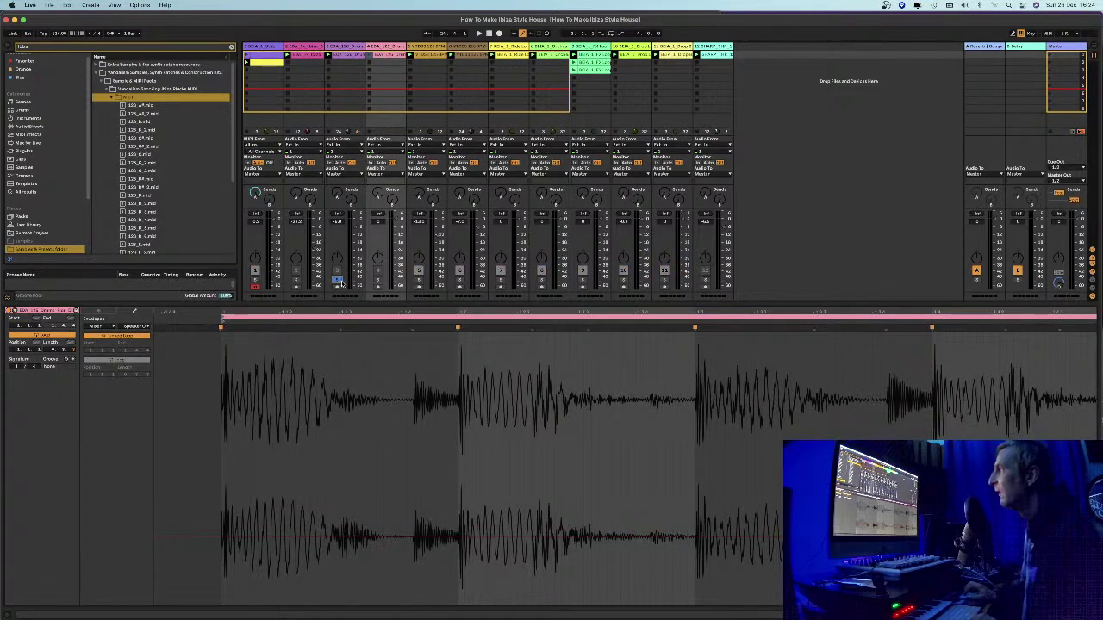
click(255, 280)
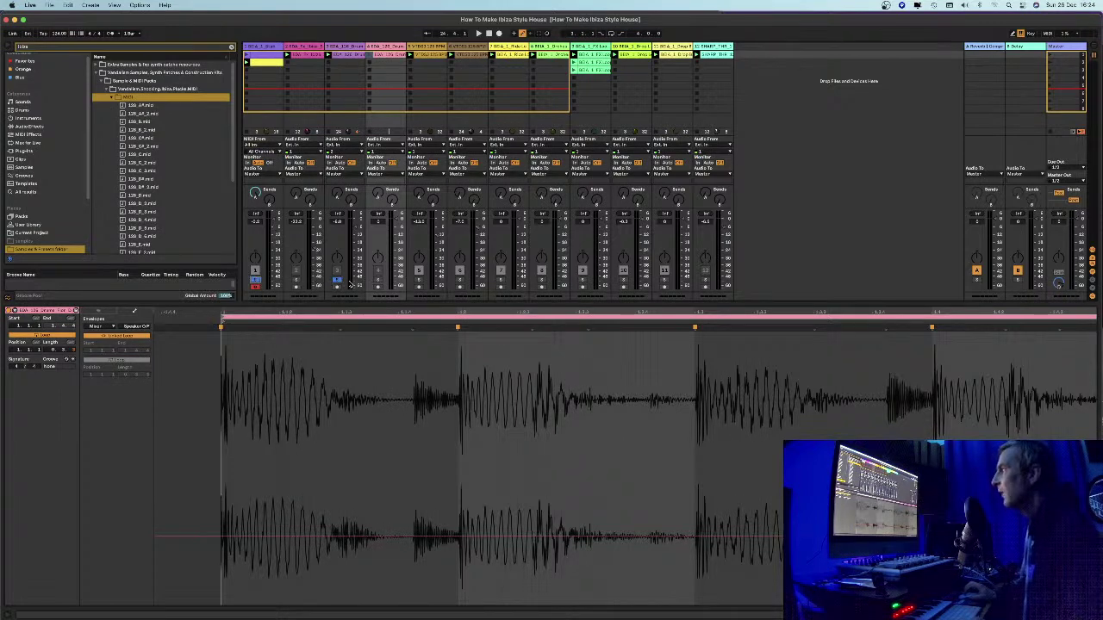
key(space)
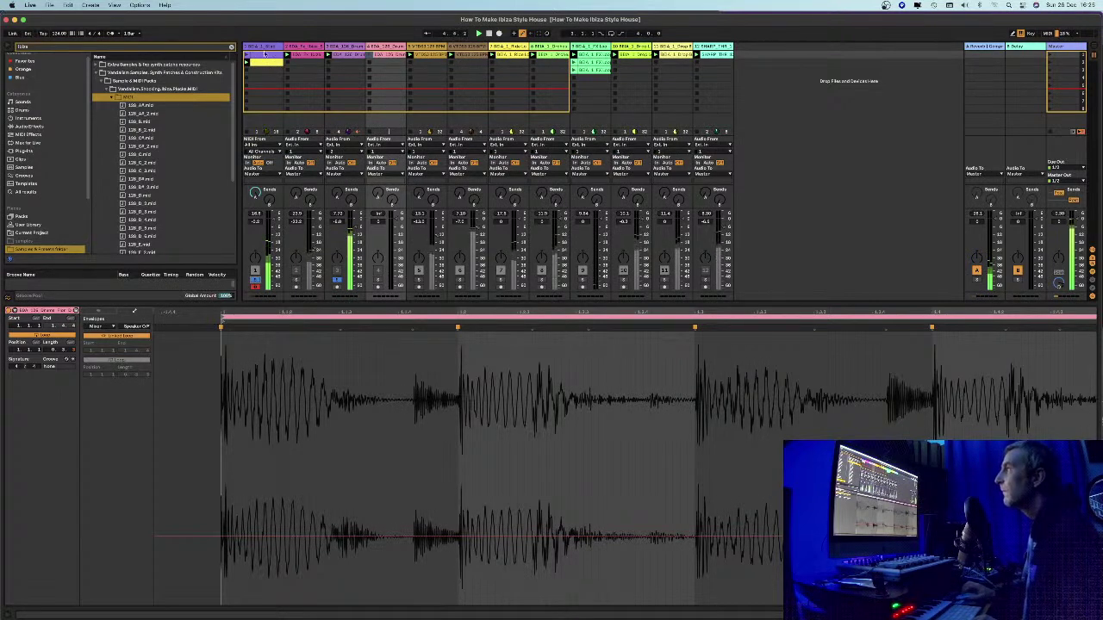
View the notes of the purple and yellow clips on track 1, and the device chains of tracks 1 and 3
click(265, 55)
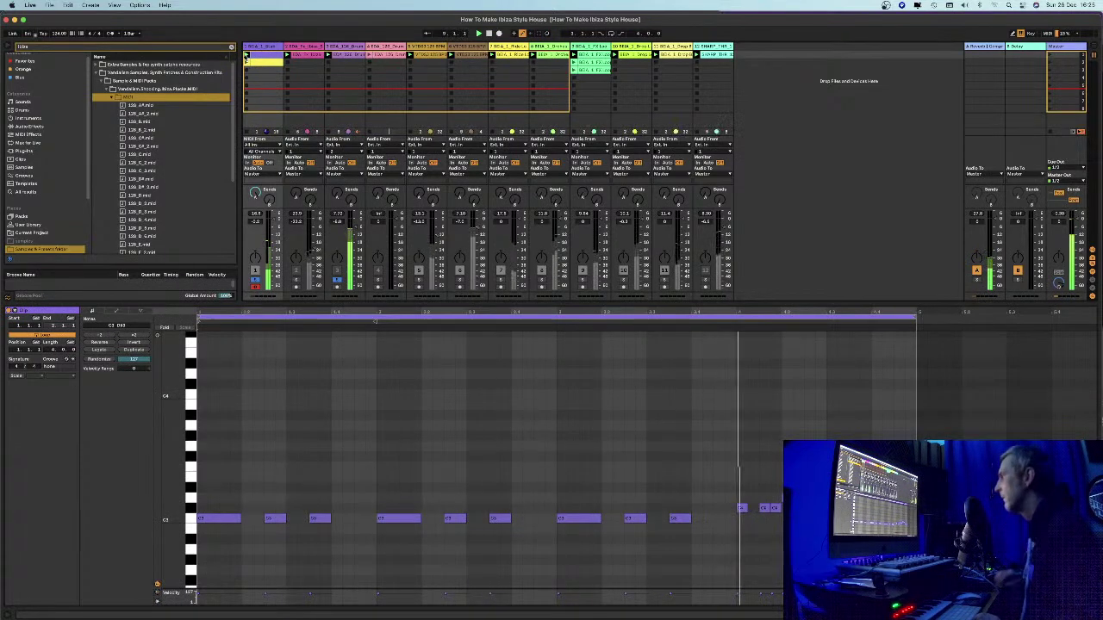
click(258, 63)
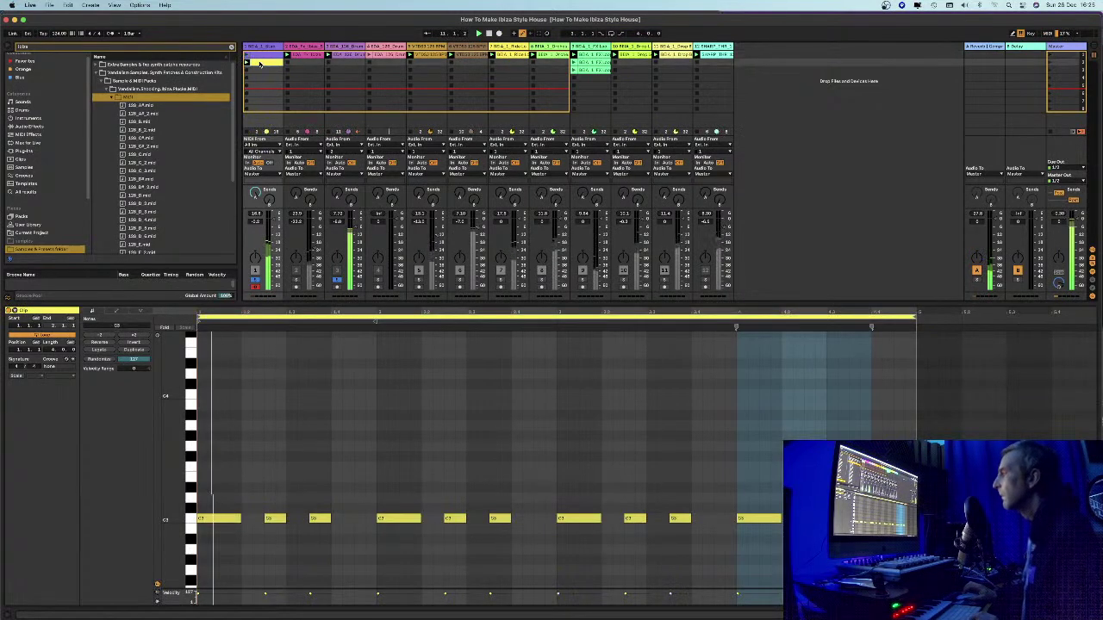
click(258, 46)
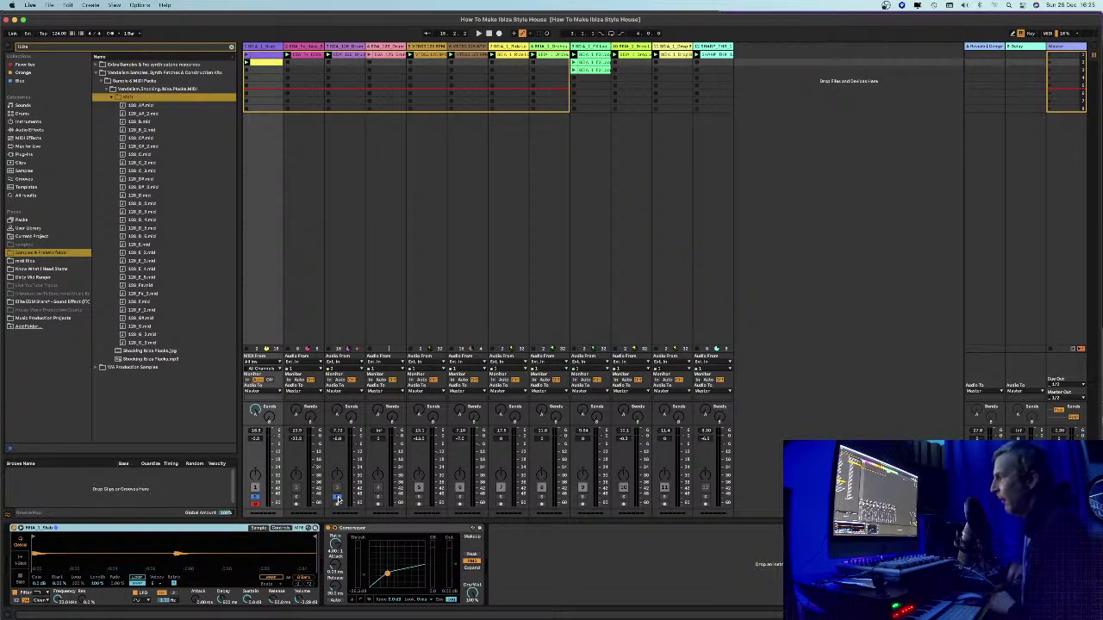
click(349, 61)
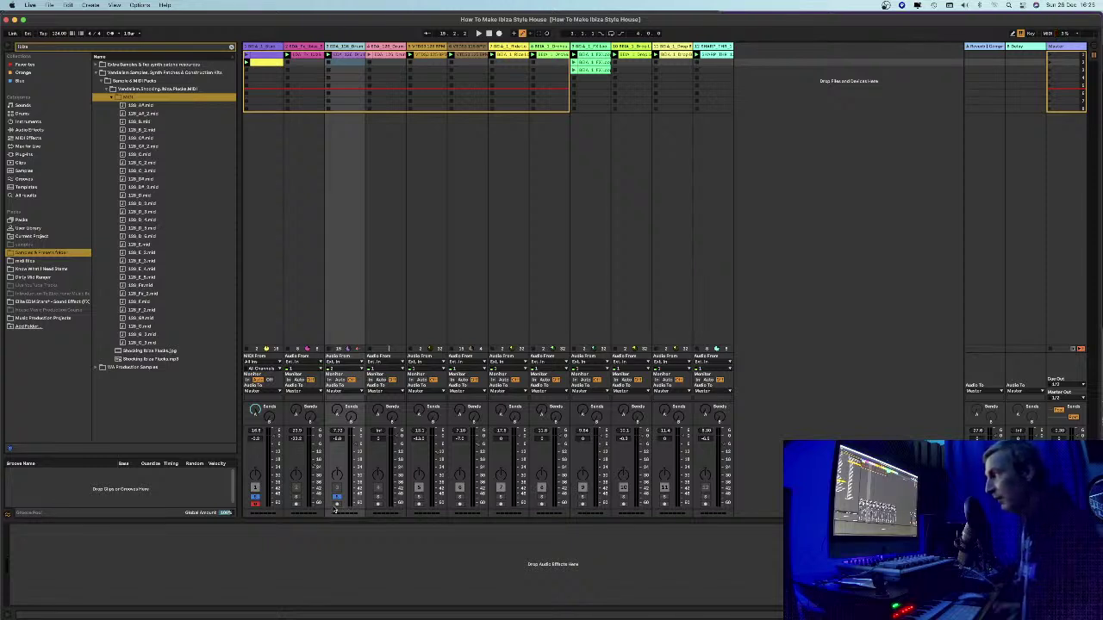
Show track 1's devices again and compare the notes in its yellow and purple MIDI clips
click(257, 48)
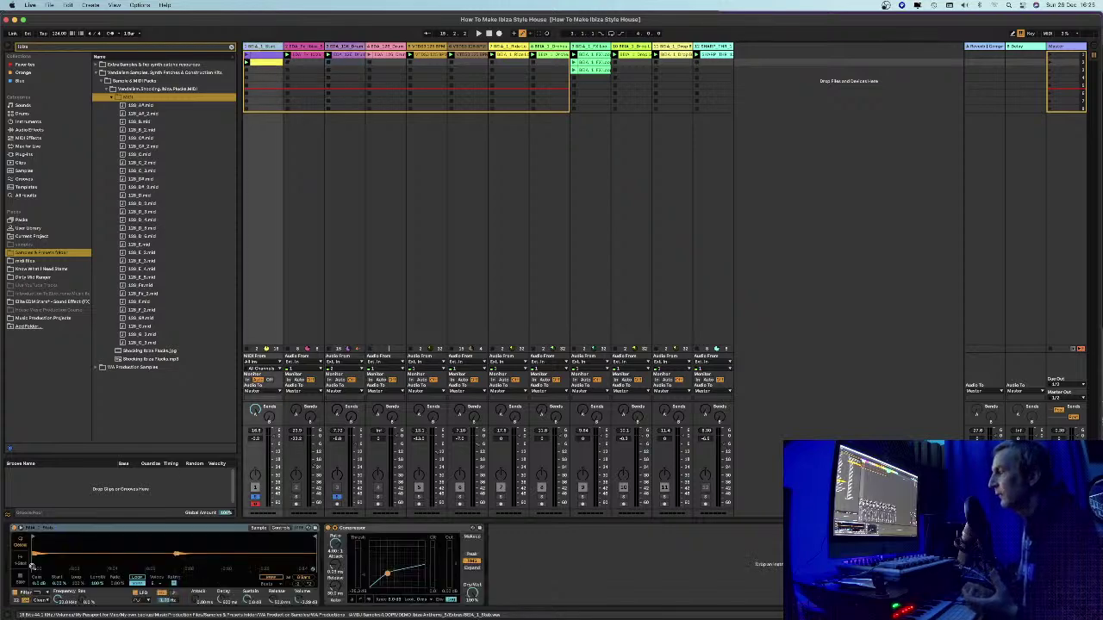
double_click(263, 63)
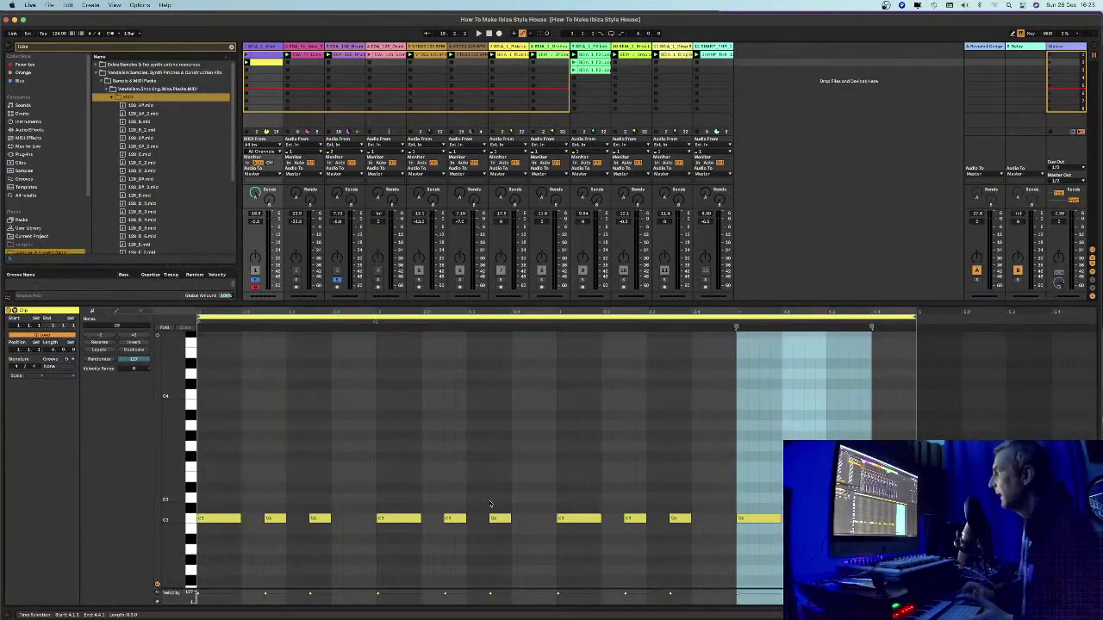
click(268, 56)
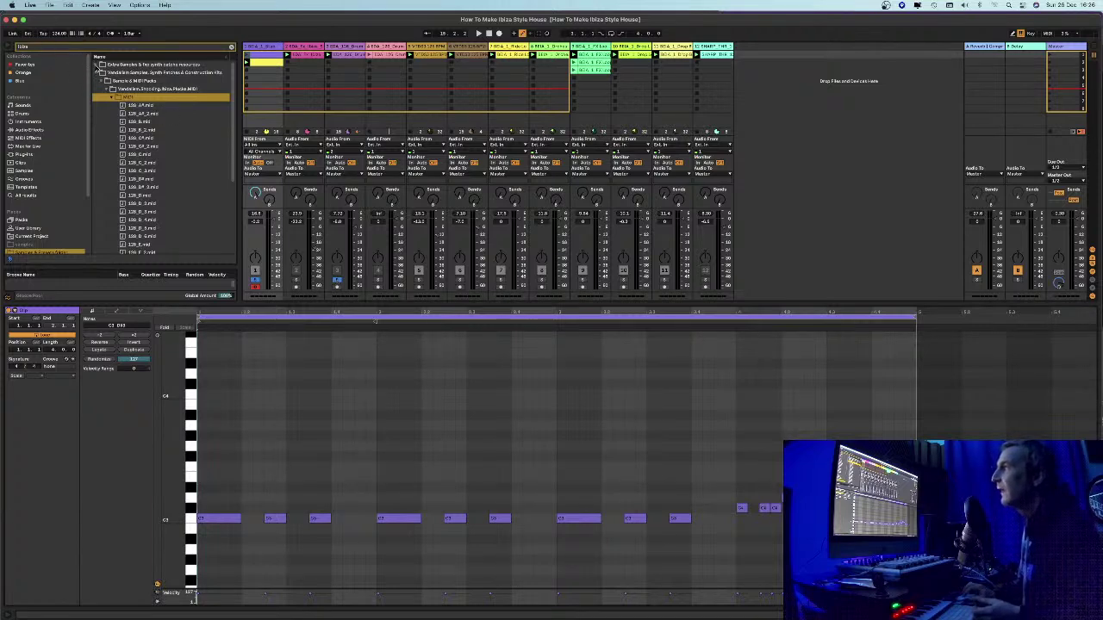
Expand the House Music Samples folder down to the WAV loops of the Journey Into House pack
click(101, 75)
click(102, 73)
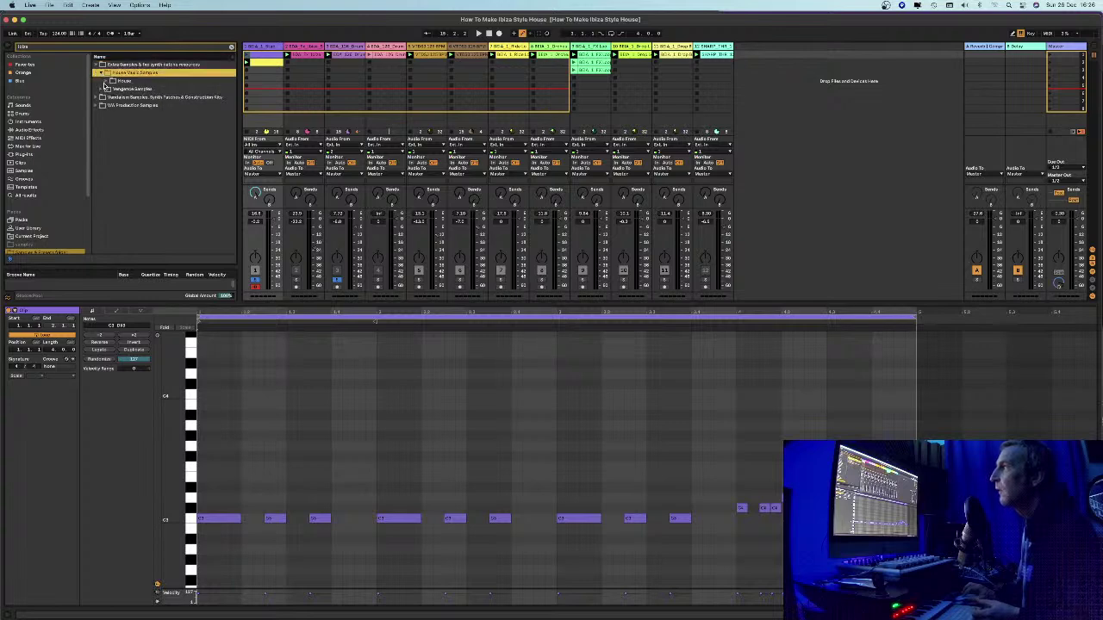
click(106, 80)
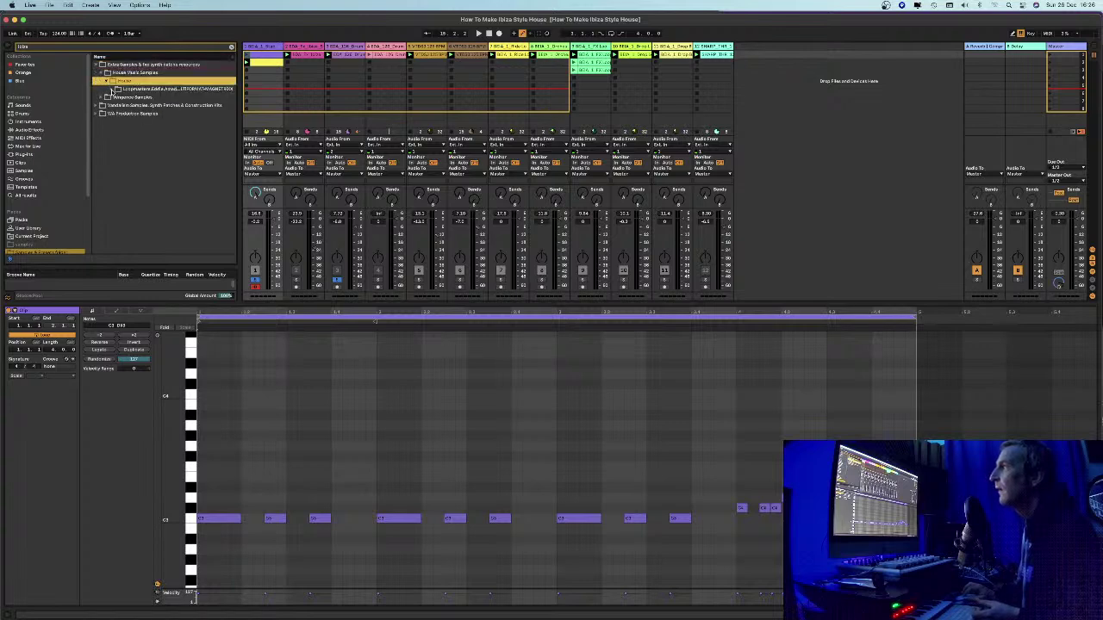
click(117, 89)
click(120, 96)
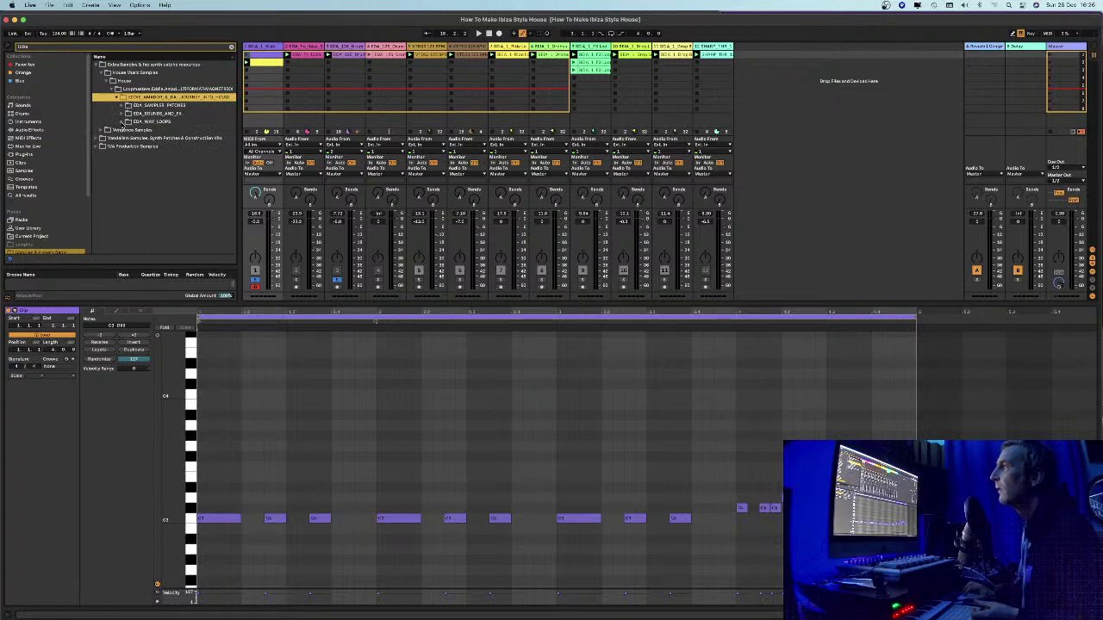
click(123, 121)
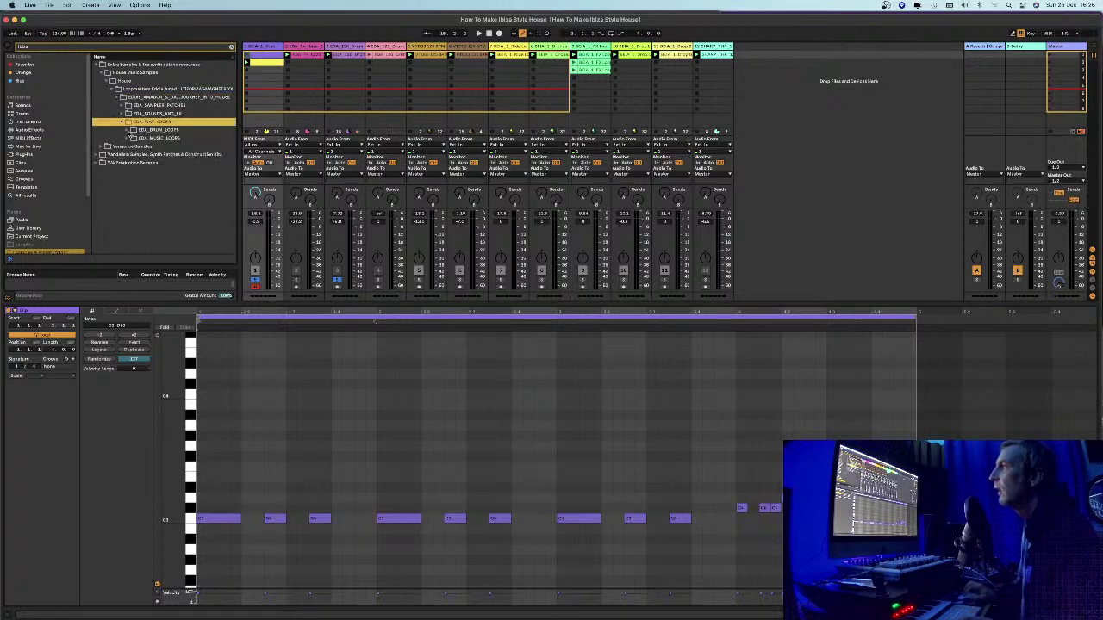
Preview the two drum loops and the synth music loop in the Journey Into House pack
click(130, 130)
click(140, 139)
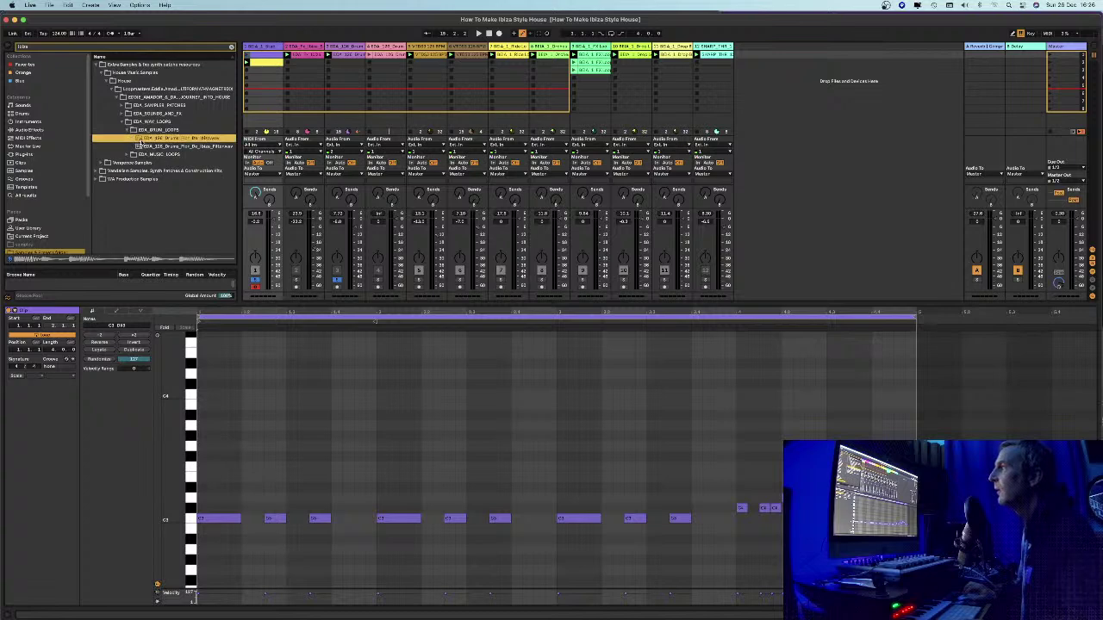
click(141, 146)
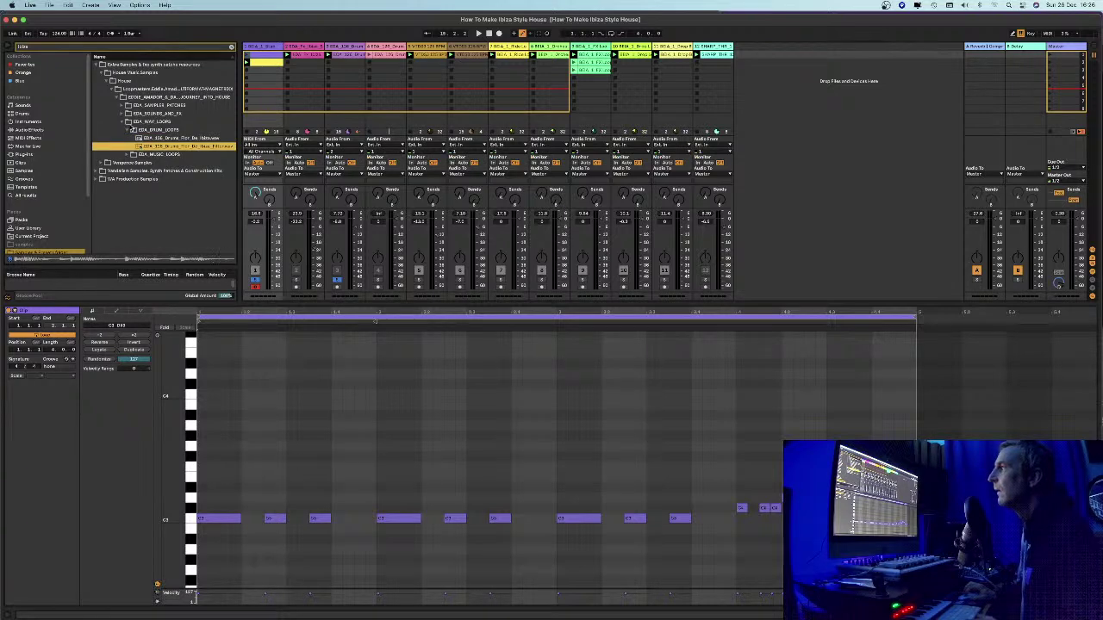
click(133, 130)
click(127, 156)
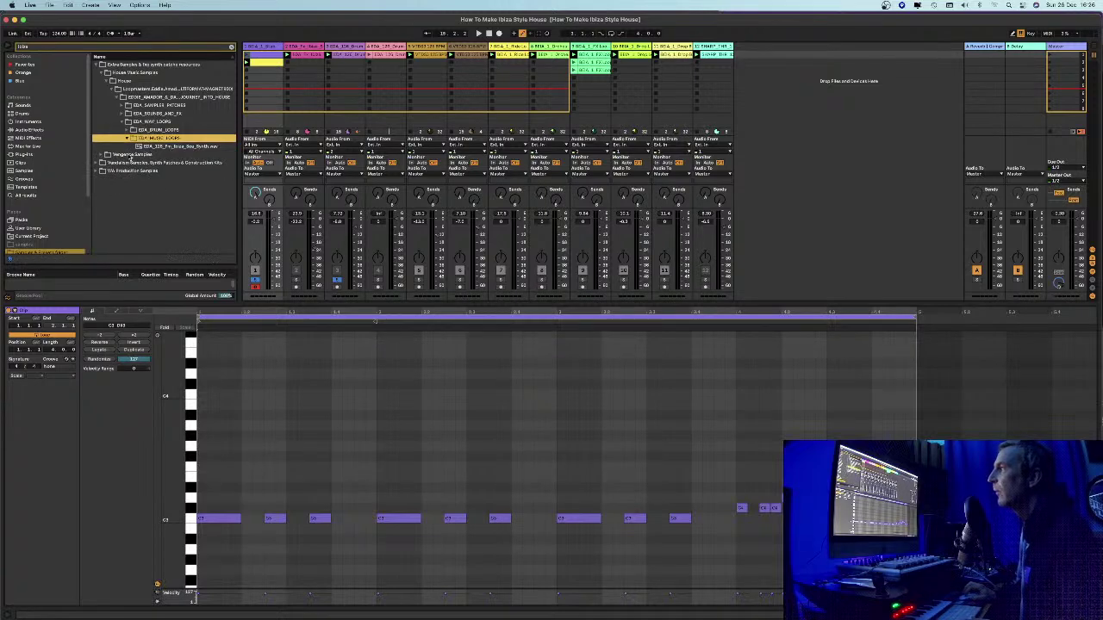
click(139, 147)
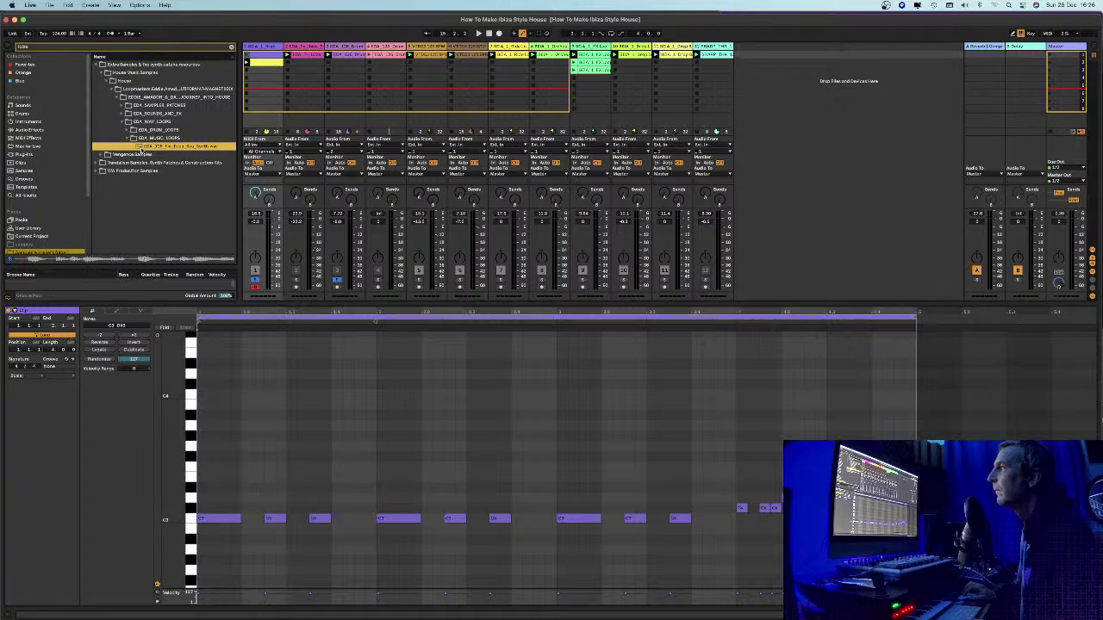
Expand the Vengeance construction kits down to the Ibiza Flavours Kit and widen the browser to show full file names
click(131, 139)
click(103, 155)
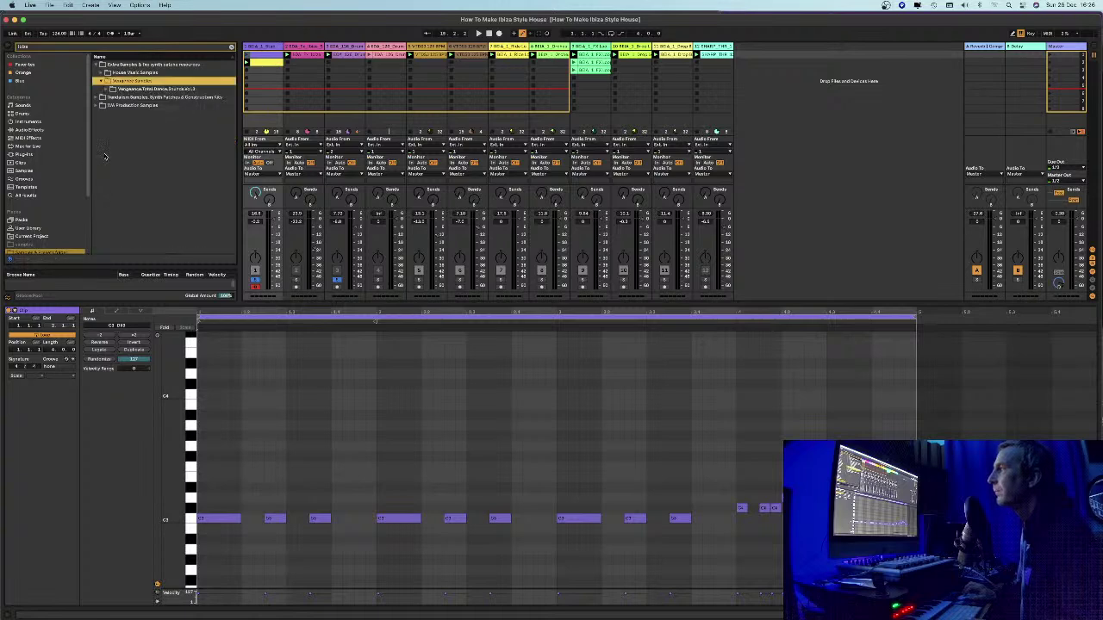
click(105, 90)
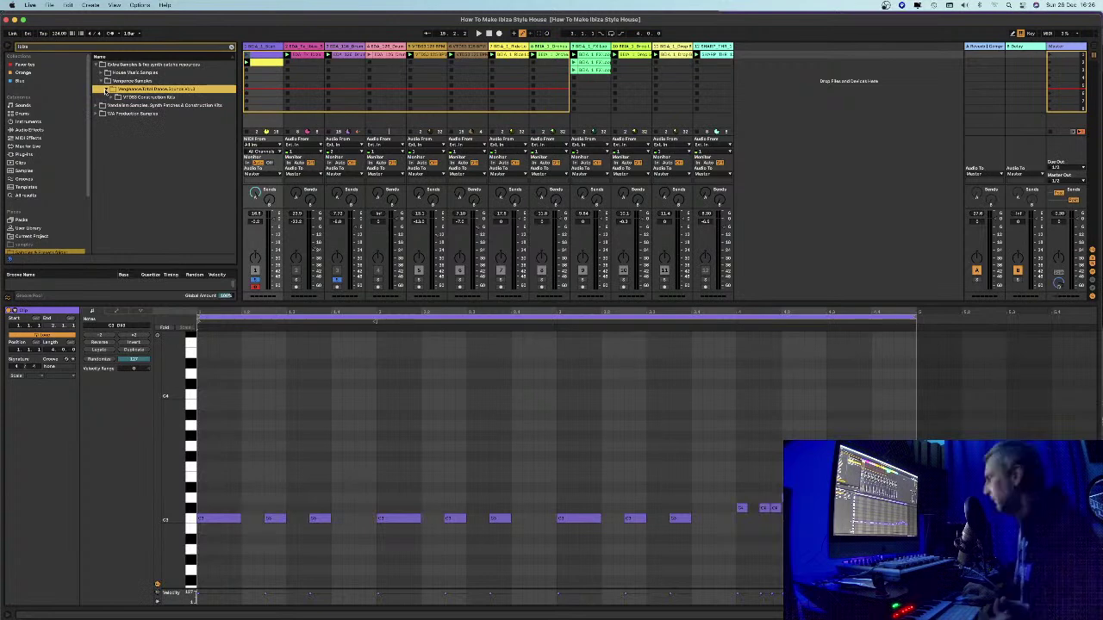
click(113, 97)
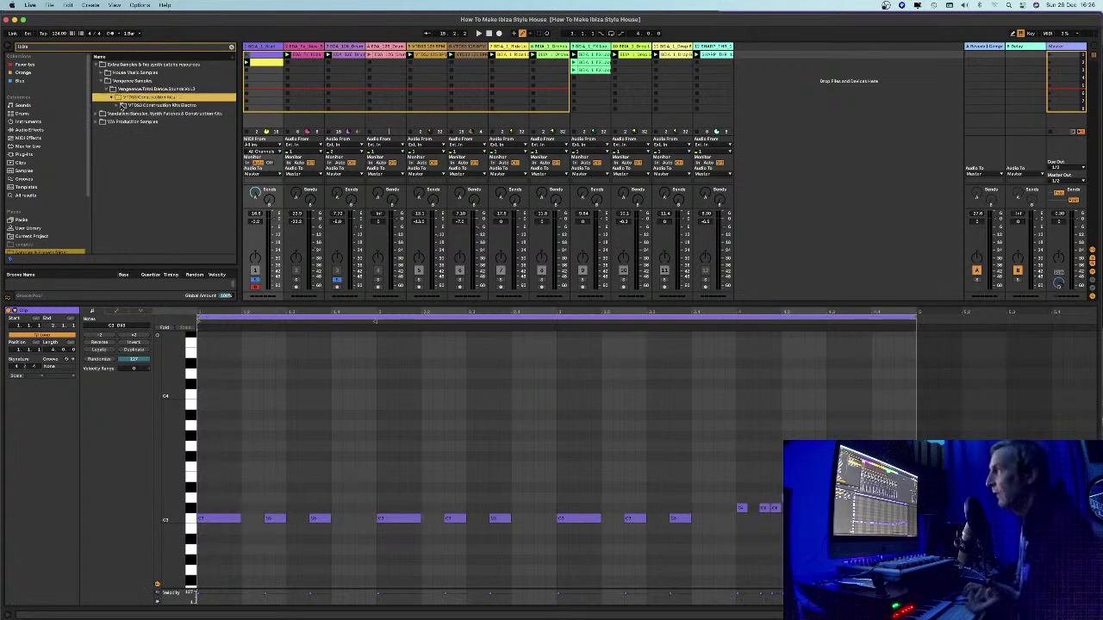
click(118, 105)
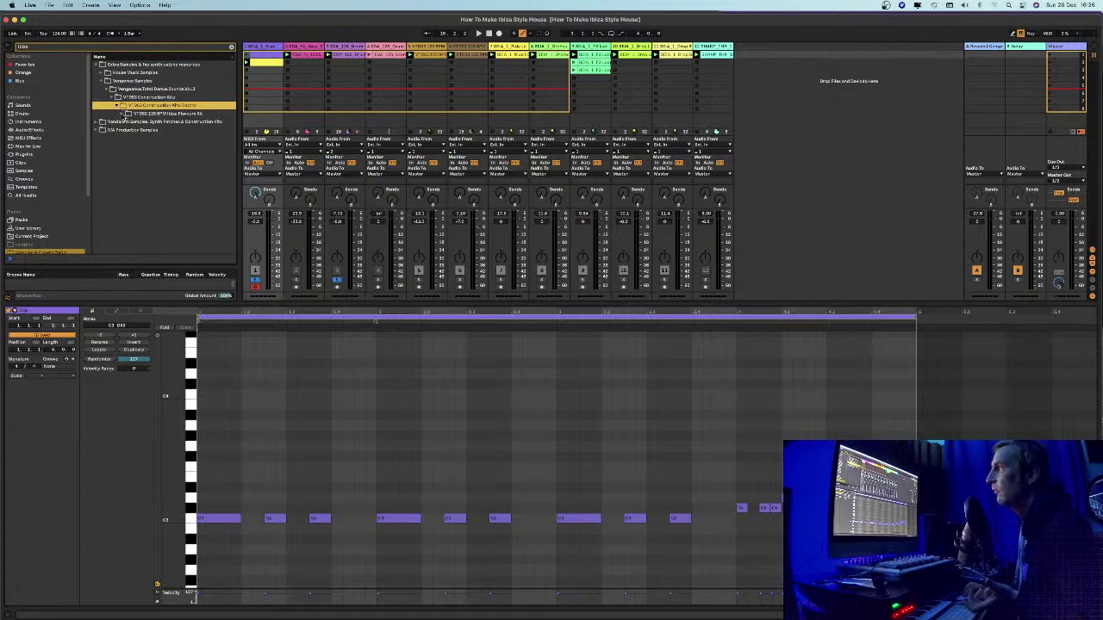
click(126, 113)
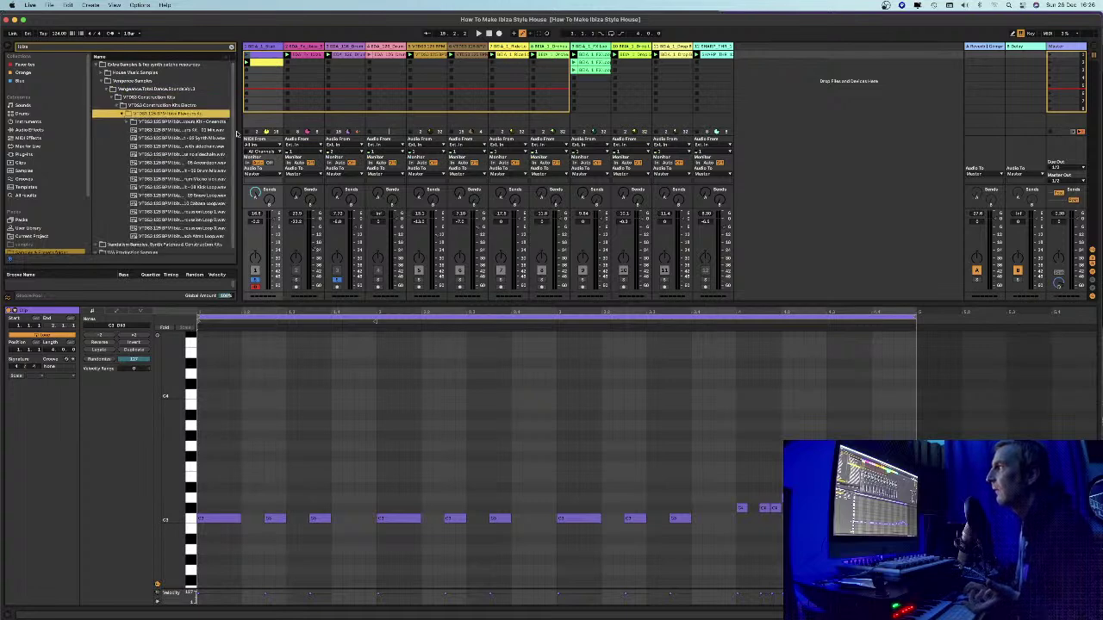
drag(239, 130, 314, 134)
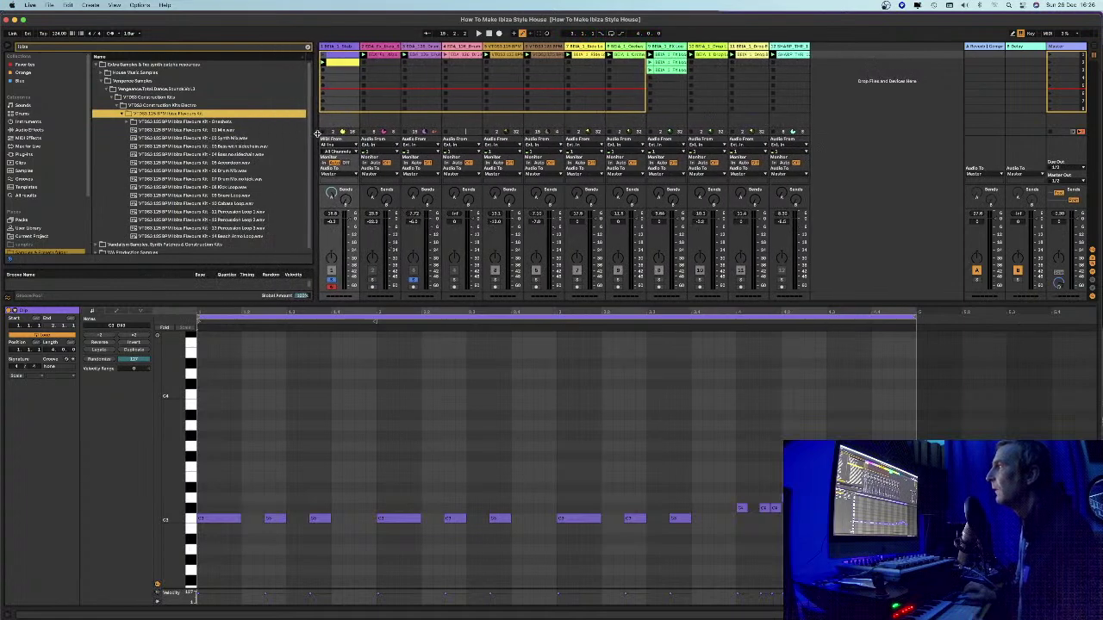
Preview the Ibiza Flavours Kit's full mix, synth, bass, accordion and drum mix samples
click(183, 130)
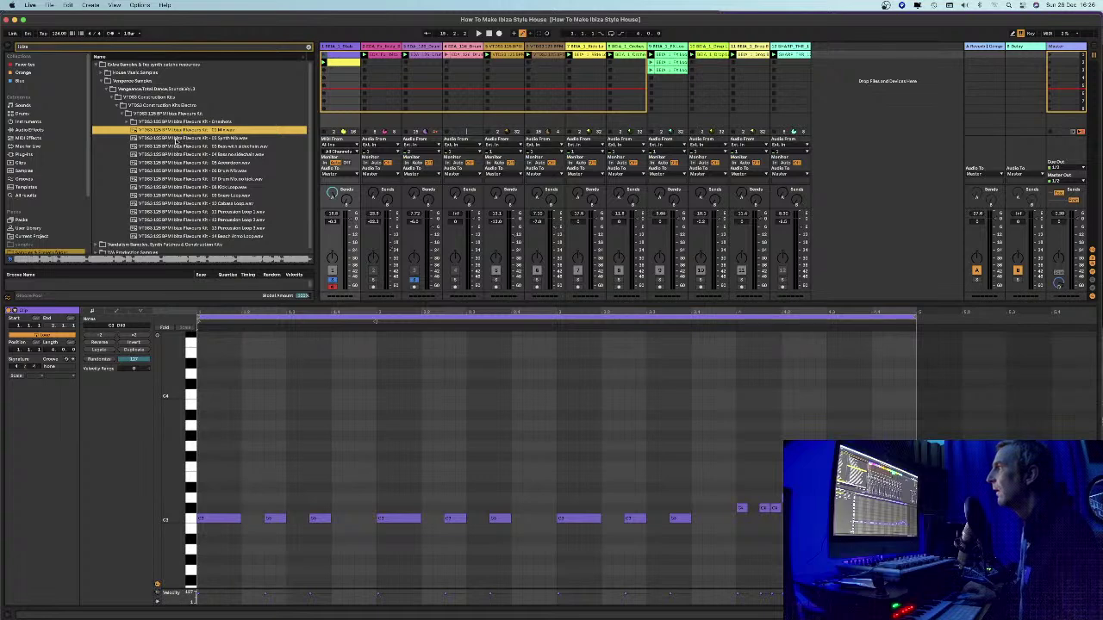
click(177, 140)
click(176, 147)
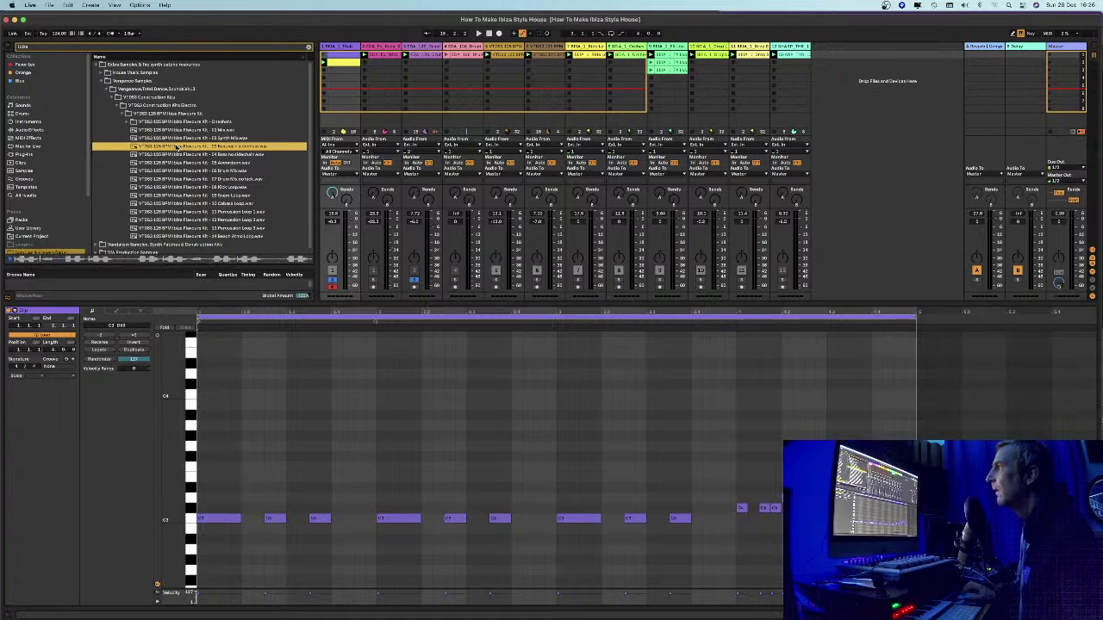
click(178, 162)
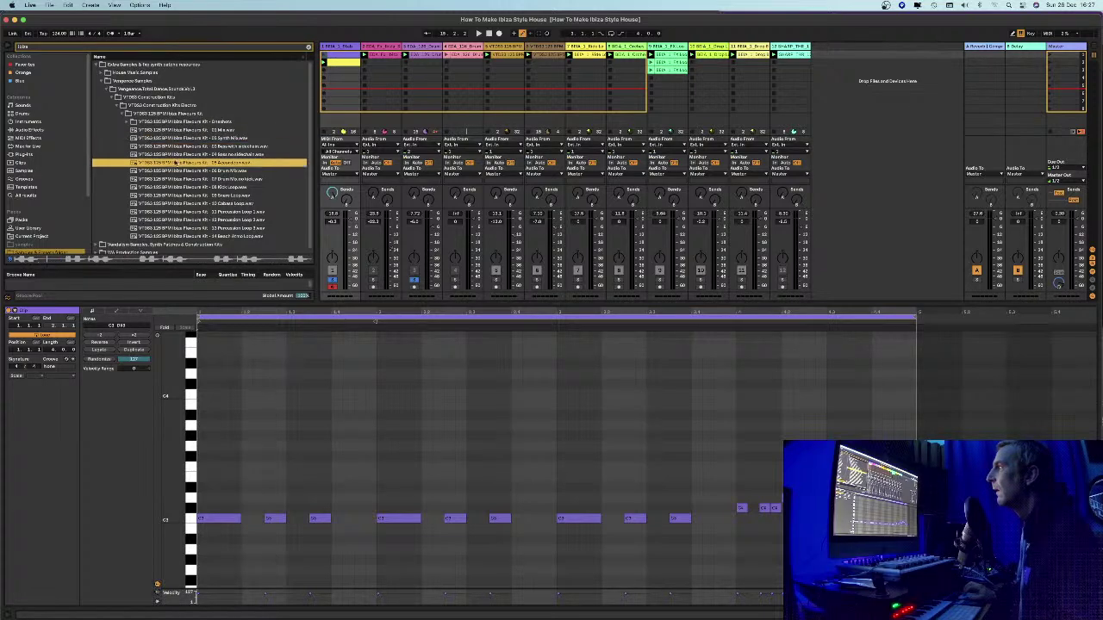
click(186, 172)
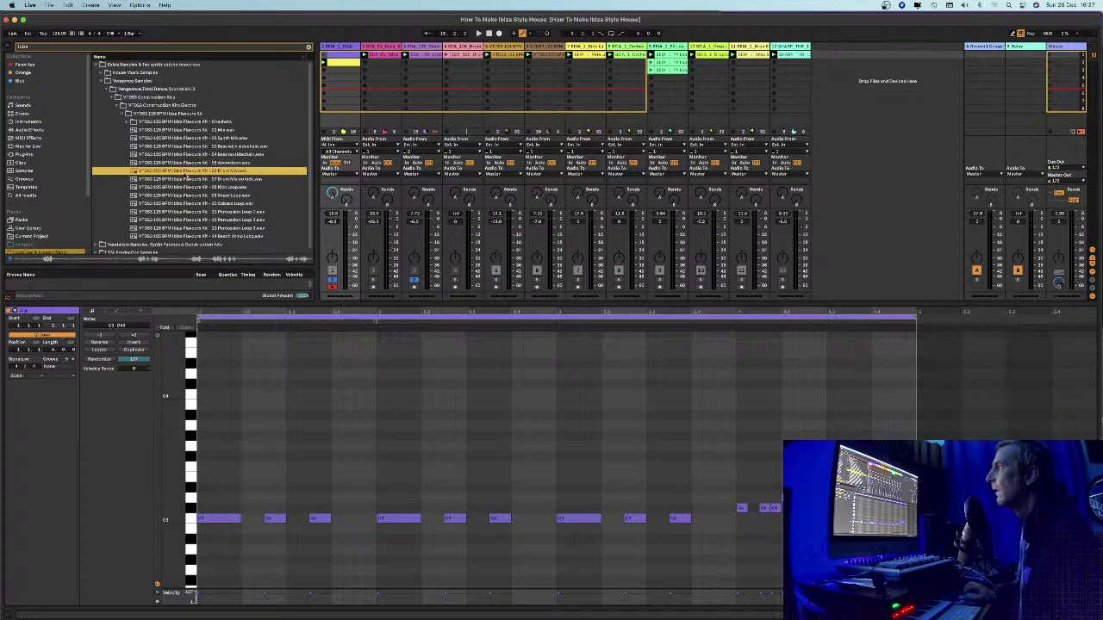
click(185, 180)
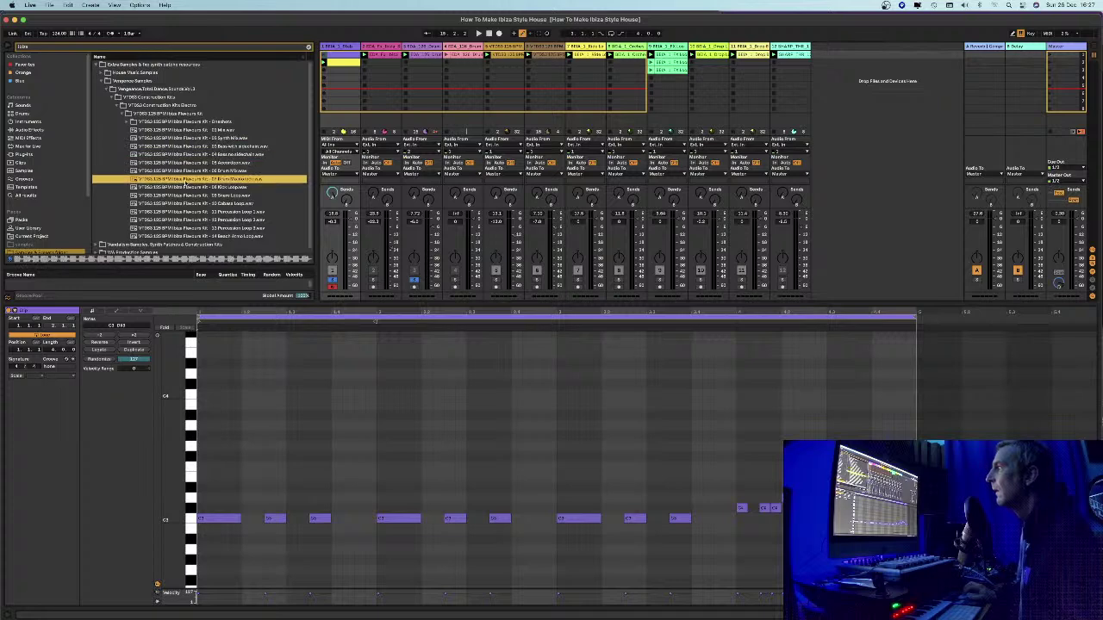
Preview the Ibiza Flavours Kit's kick, snare, cabasa, percussion and beach atmosphere loops
click(183, 187)
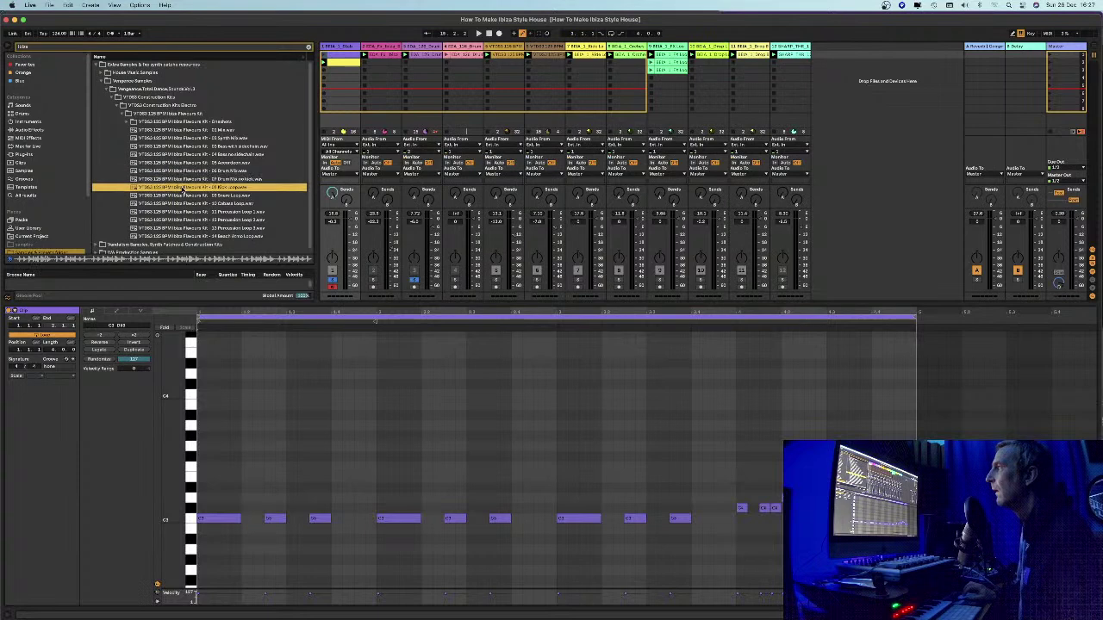
click(182, 195)
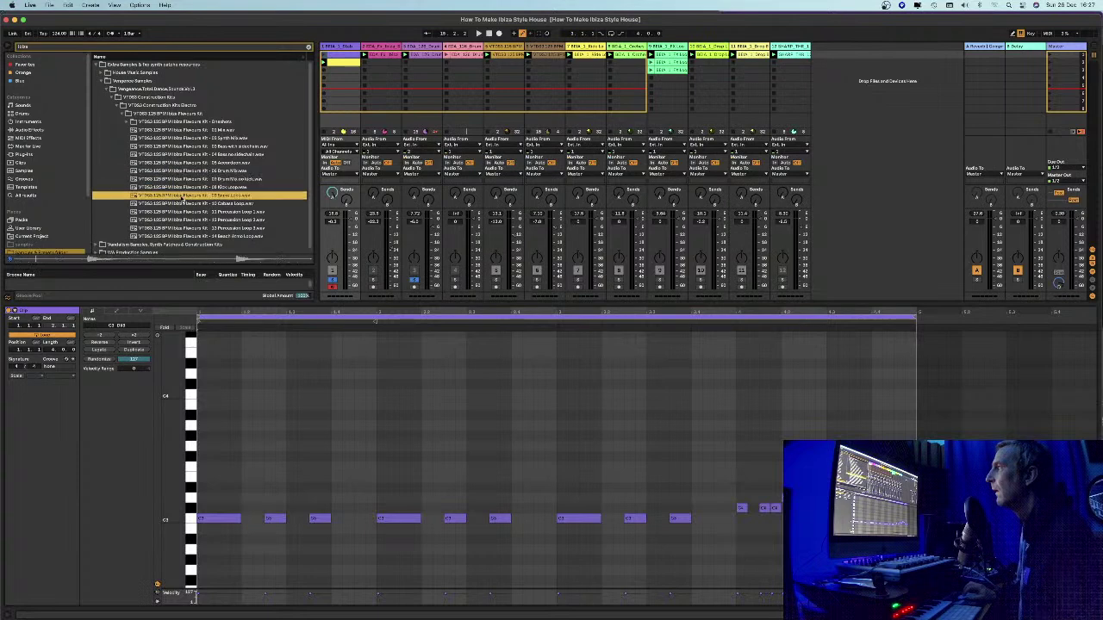
click(180, 204)
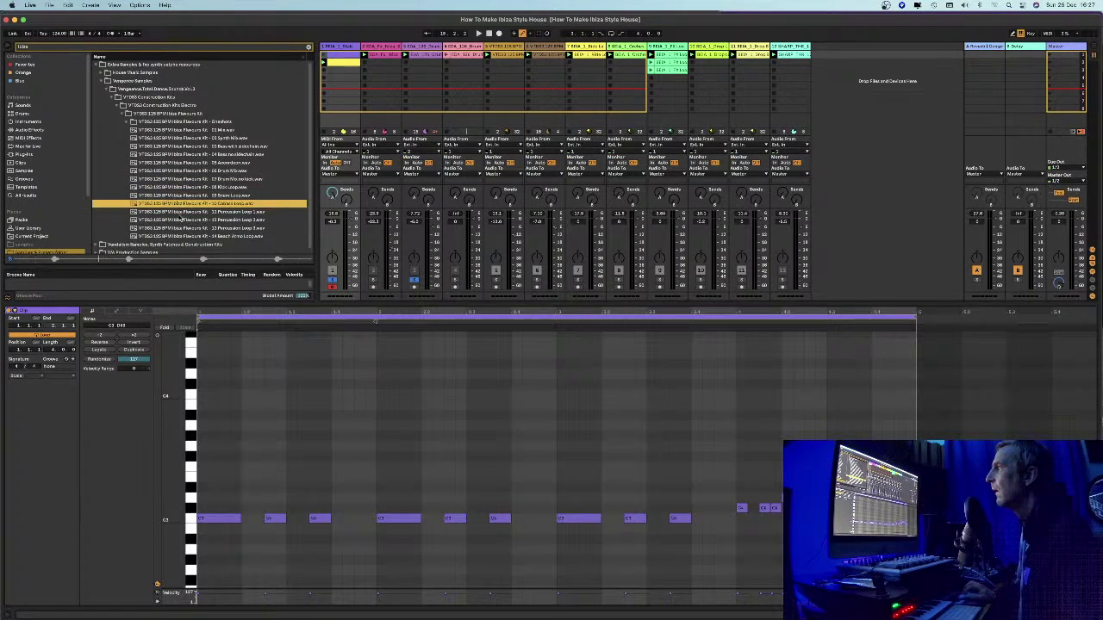
click(182, 213)
click(183, 222)
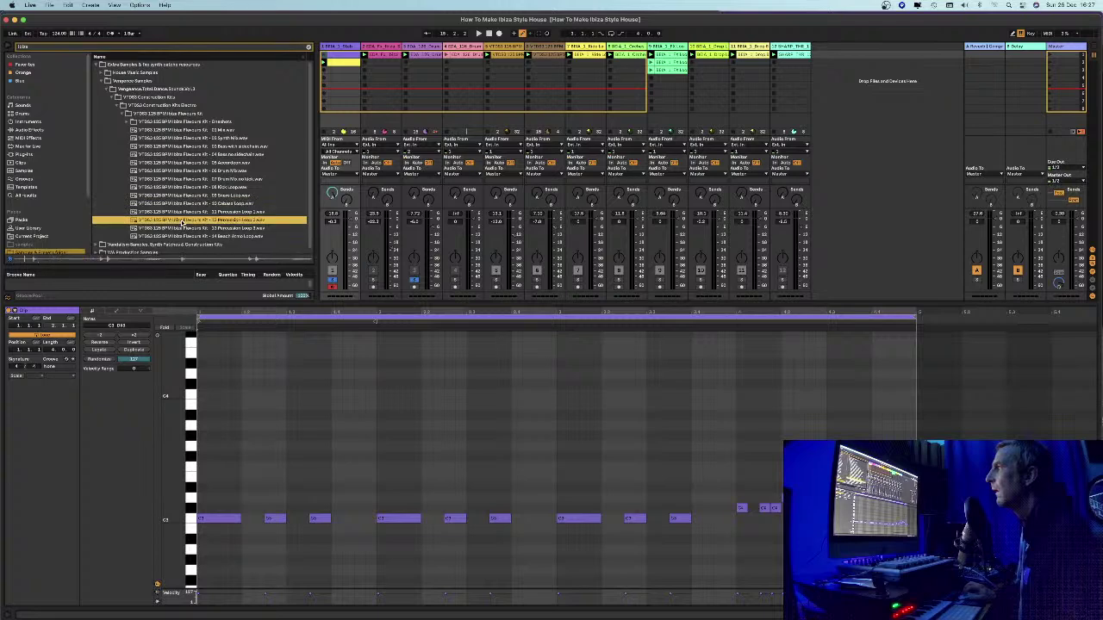
click(183, 229)
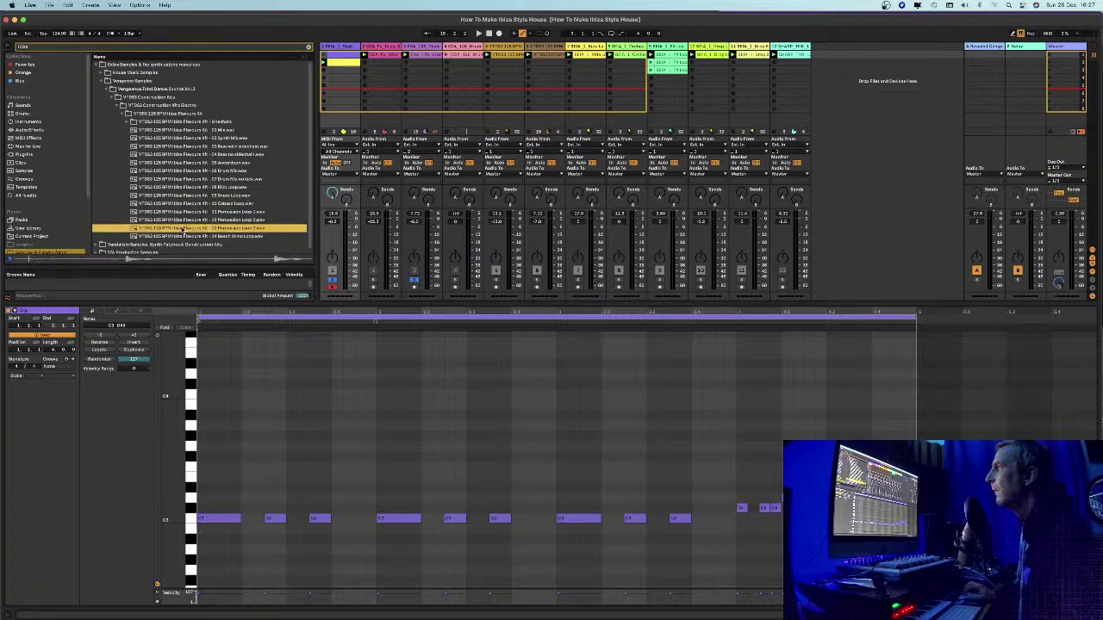
click(184, 221)
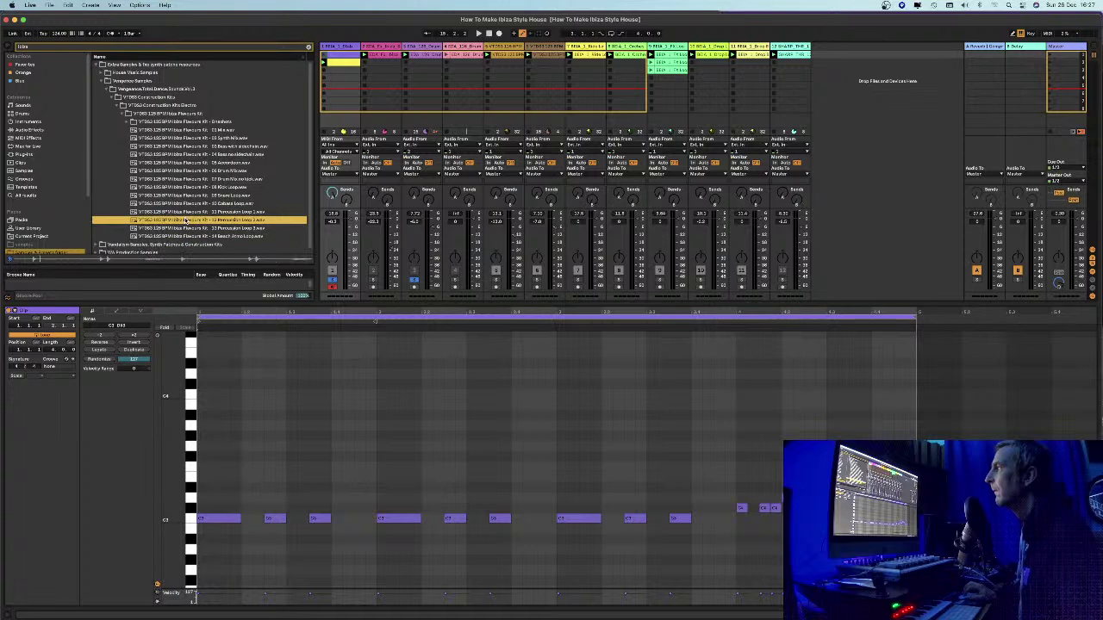
click(186, 212)
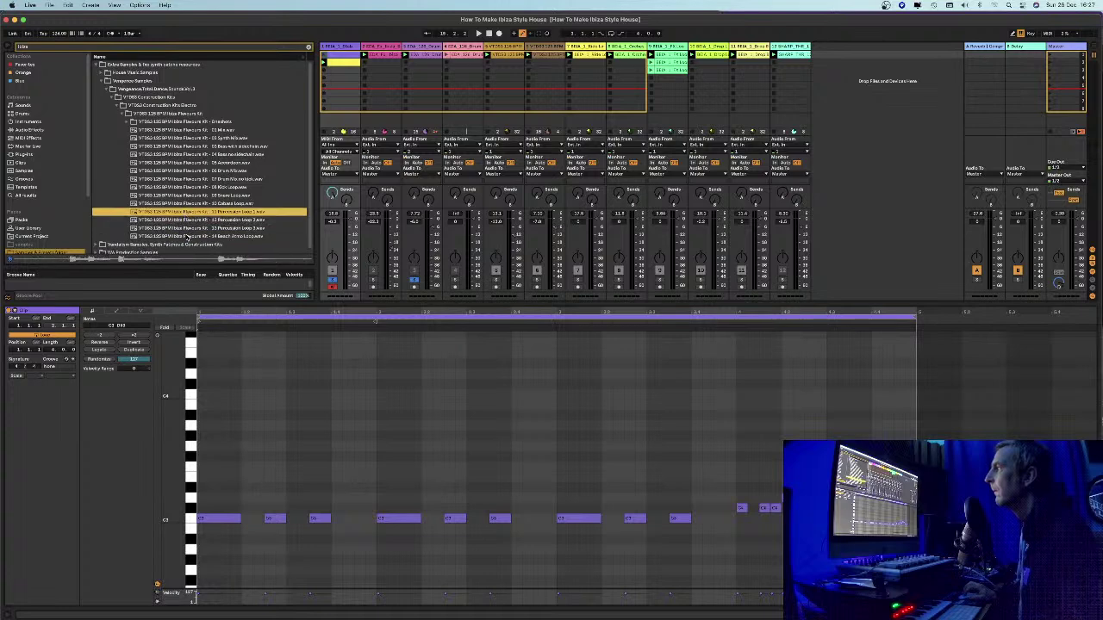
click(186, 236)
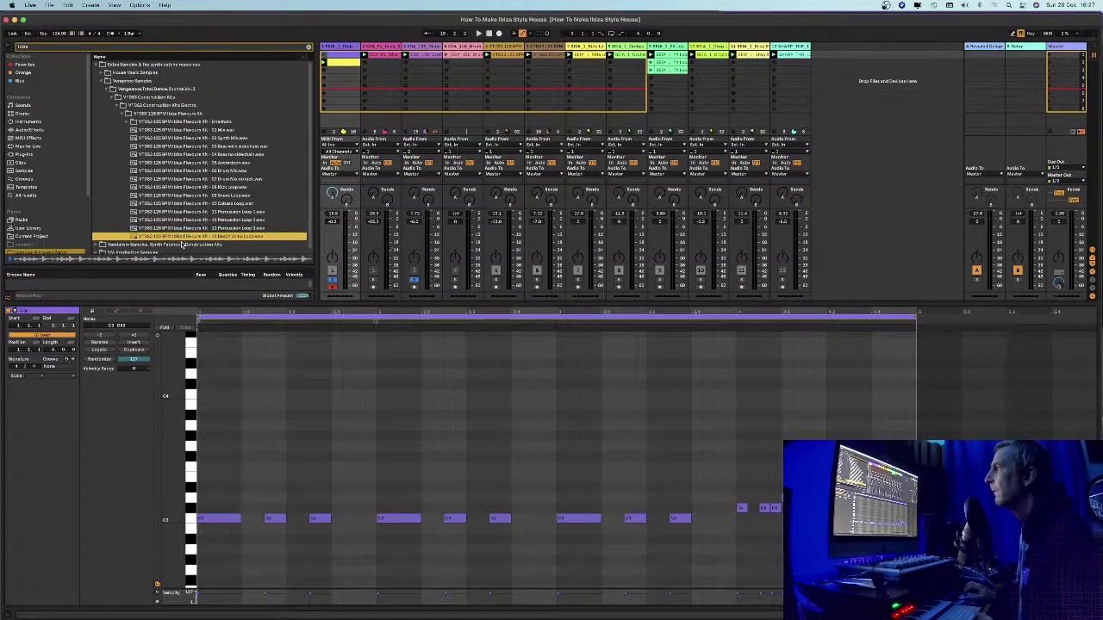
Expand the Vandalism Samples folder and look through its Ibiza Plucks MIDI files
scroll(173, 230, down, 1)
click(102, 242)
scroll(160, 132, down, 3)
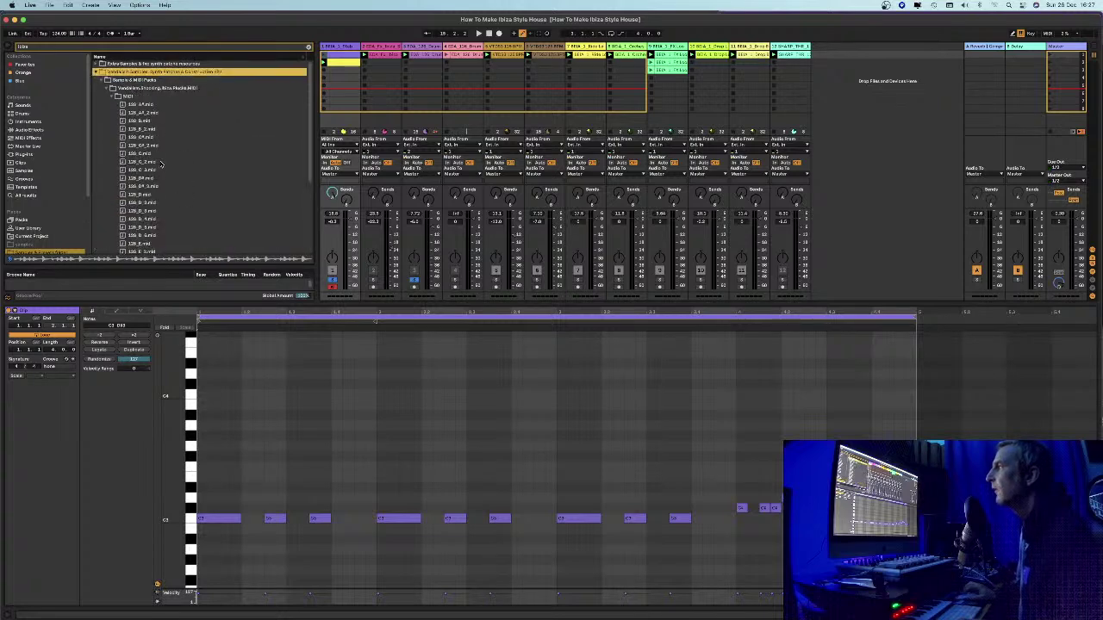
scroll(173, 162, down, 2)
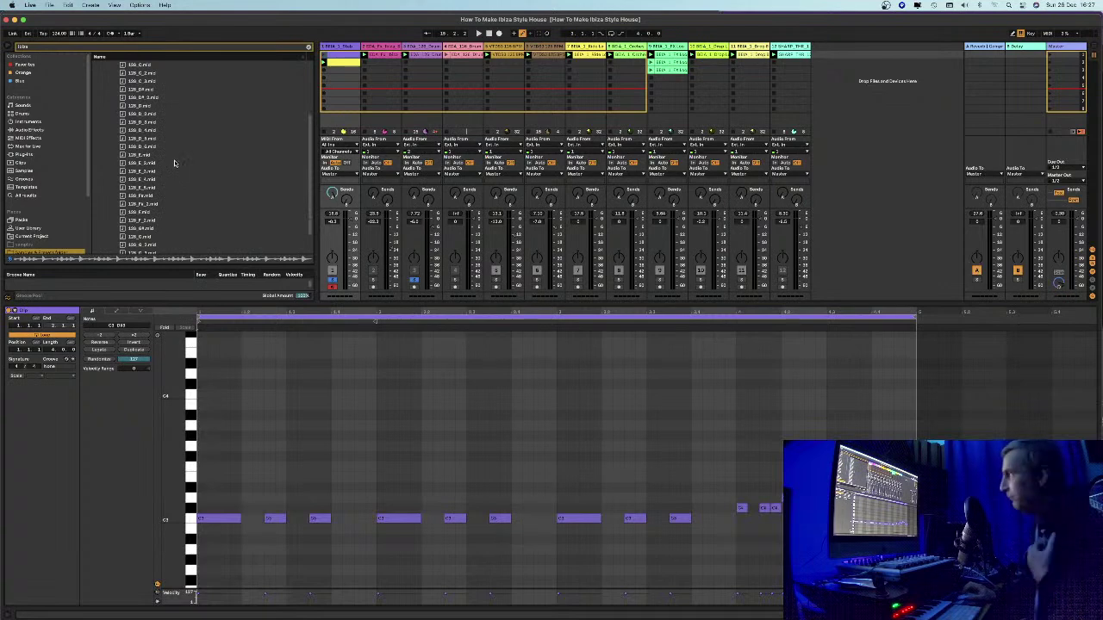
Play the set and solo the loop tracks in turn, from track 3 through track 12, to audition each part alone
click(413, 281)
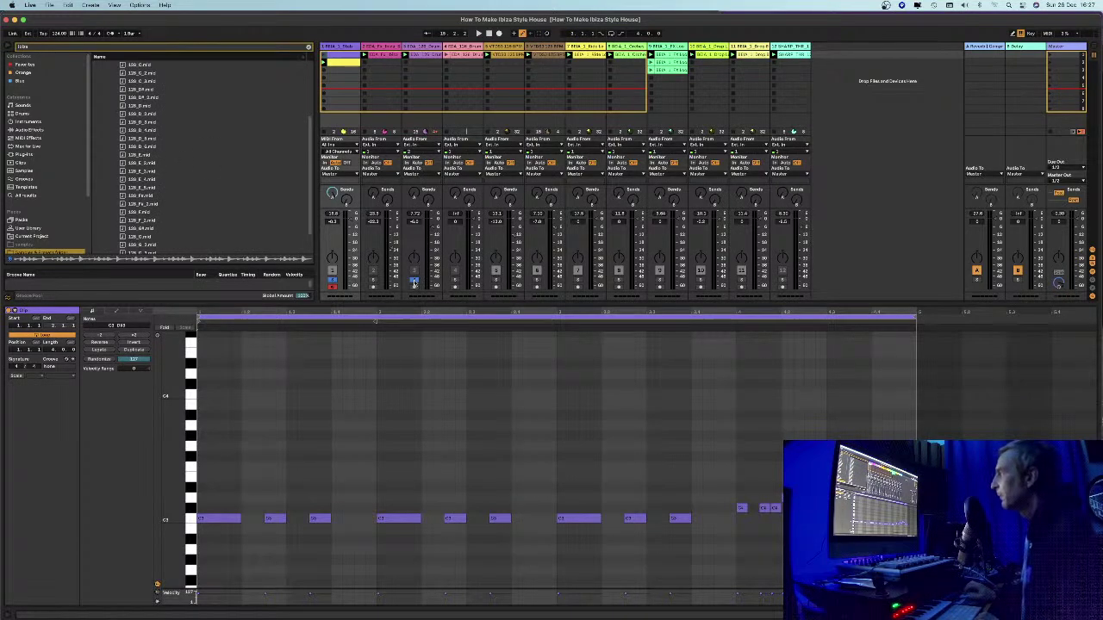
key(space)
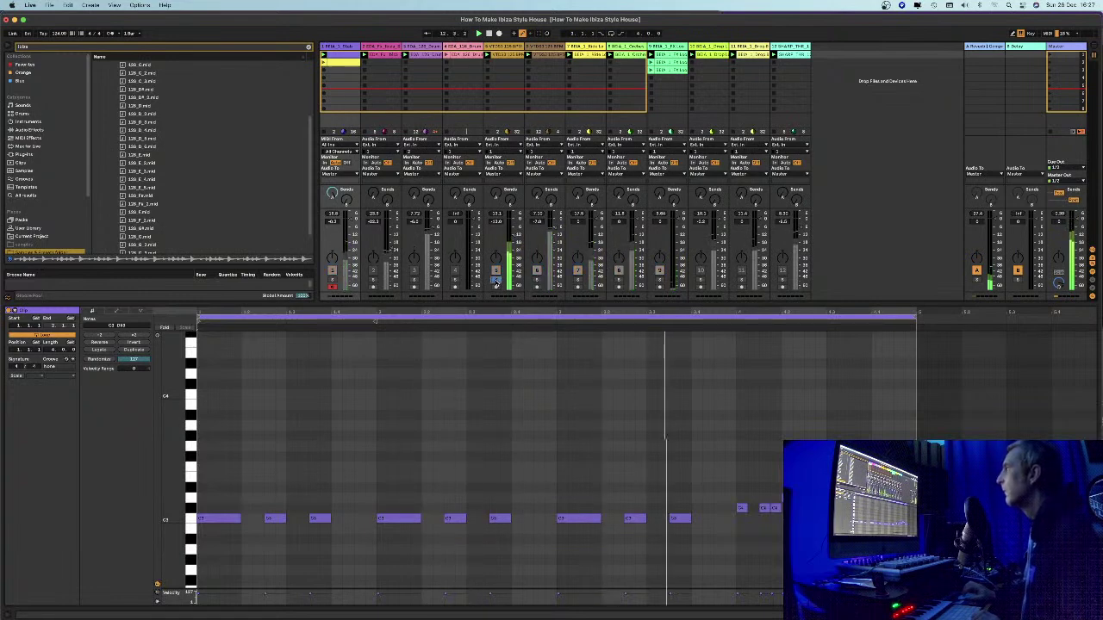
click(536, 281)
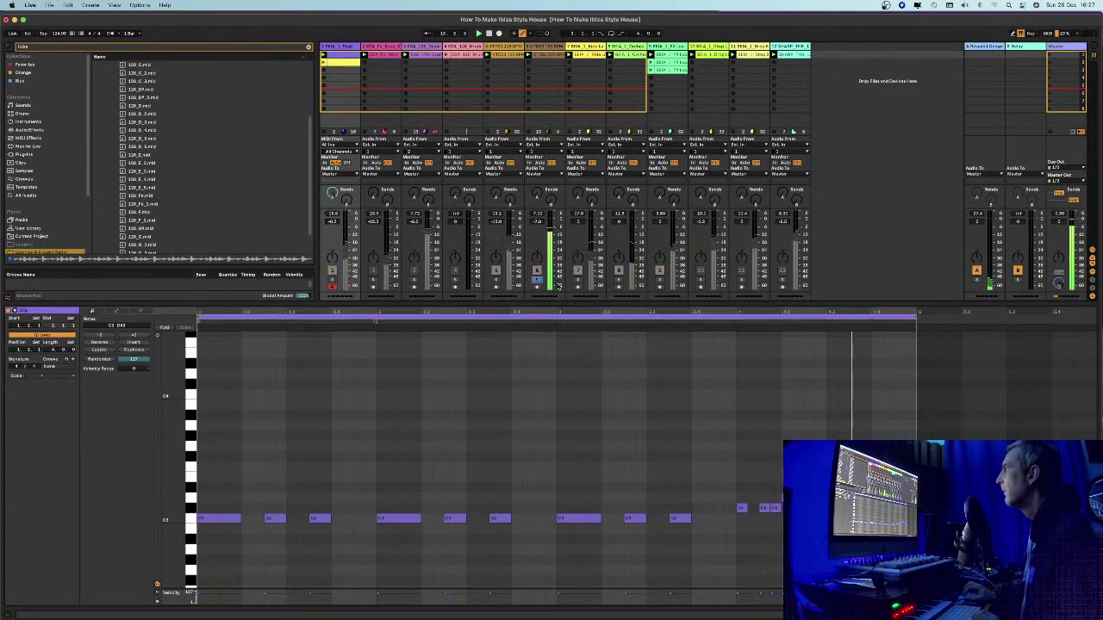
click(618, 281)
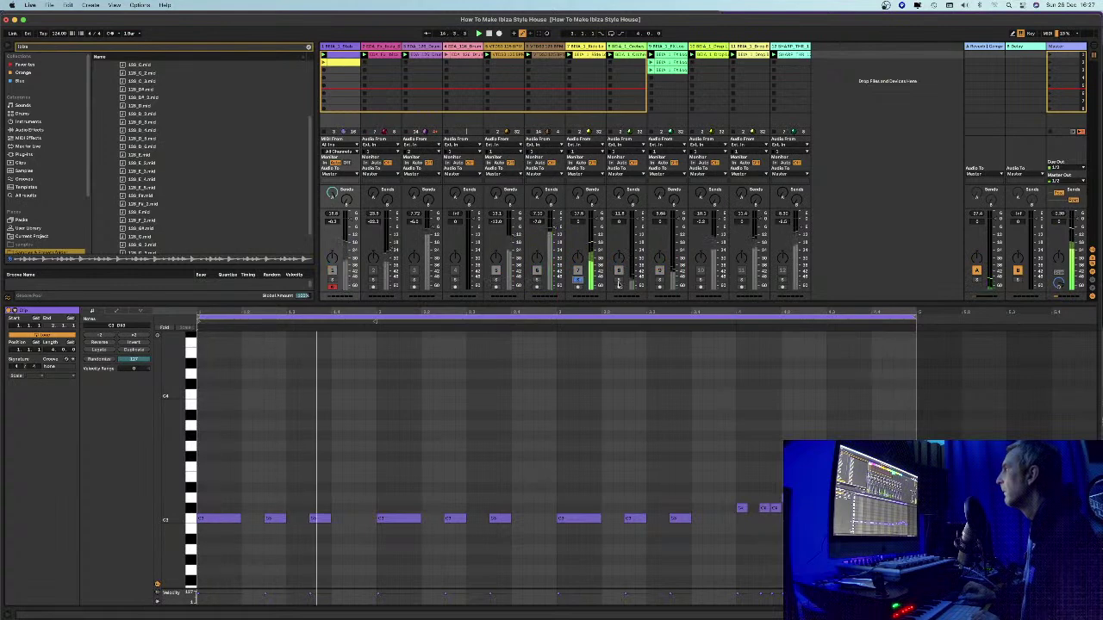
click(659, 281)
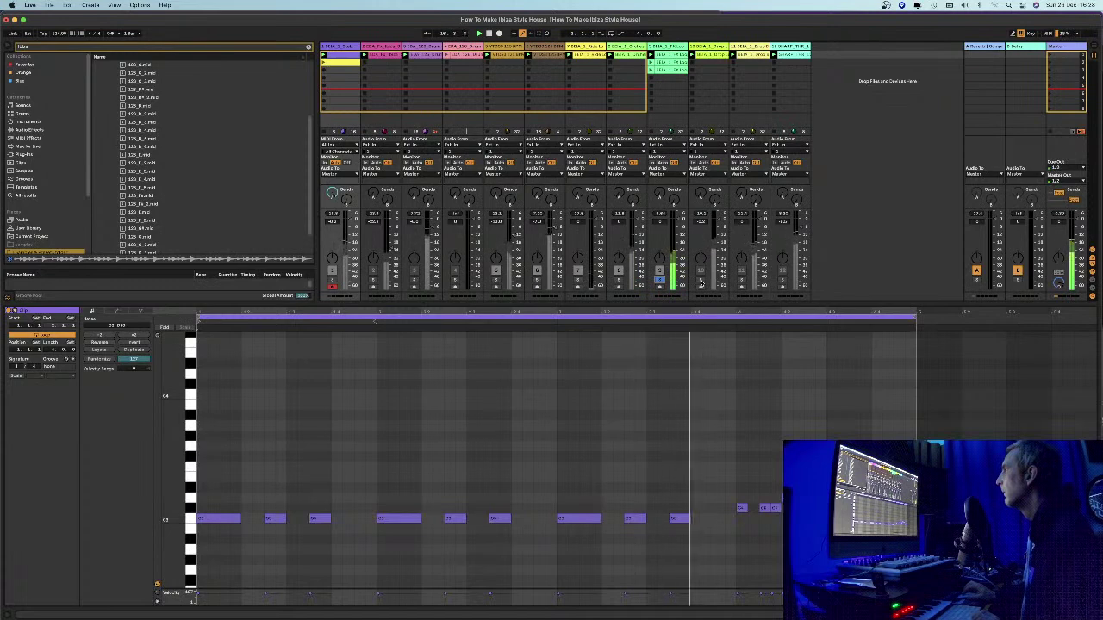
click(700, 281)
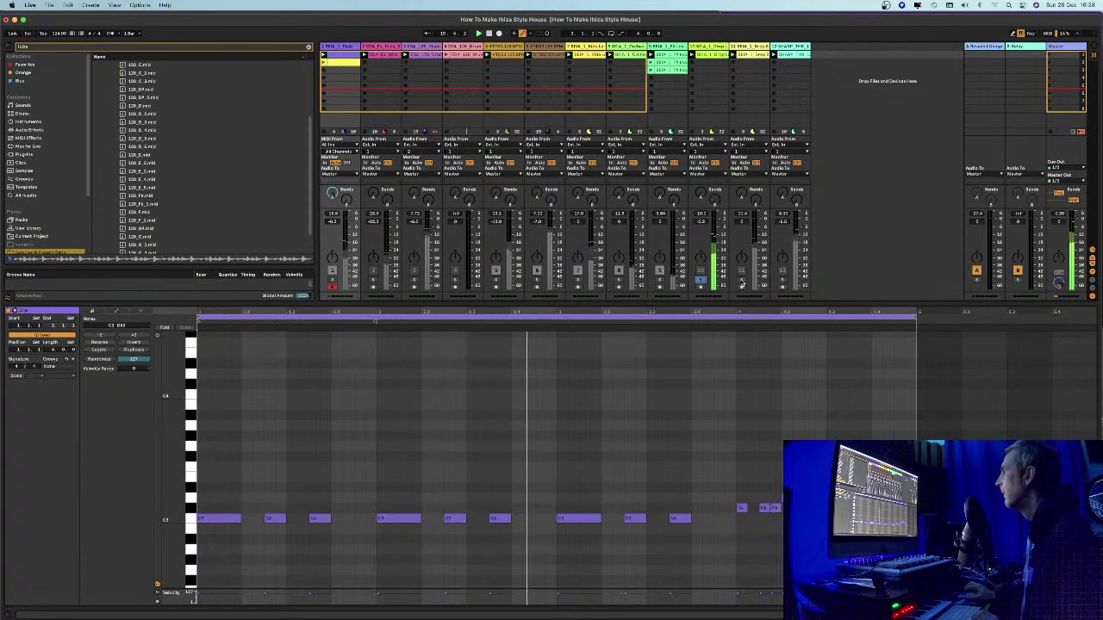
click(741, 281)
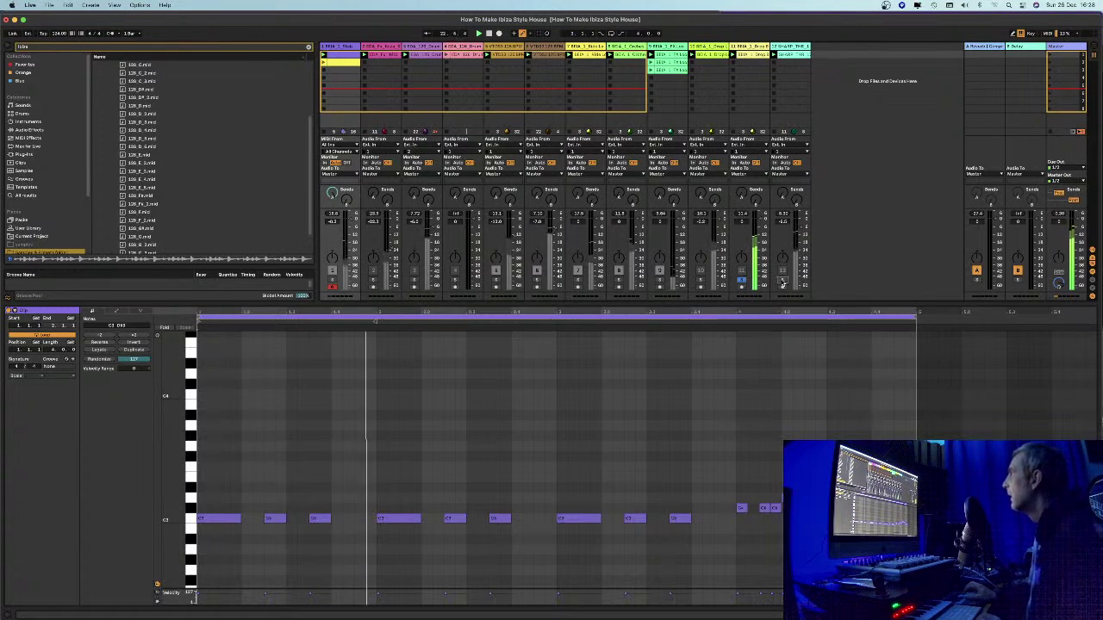
click(783, 281)
click(783, 279)
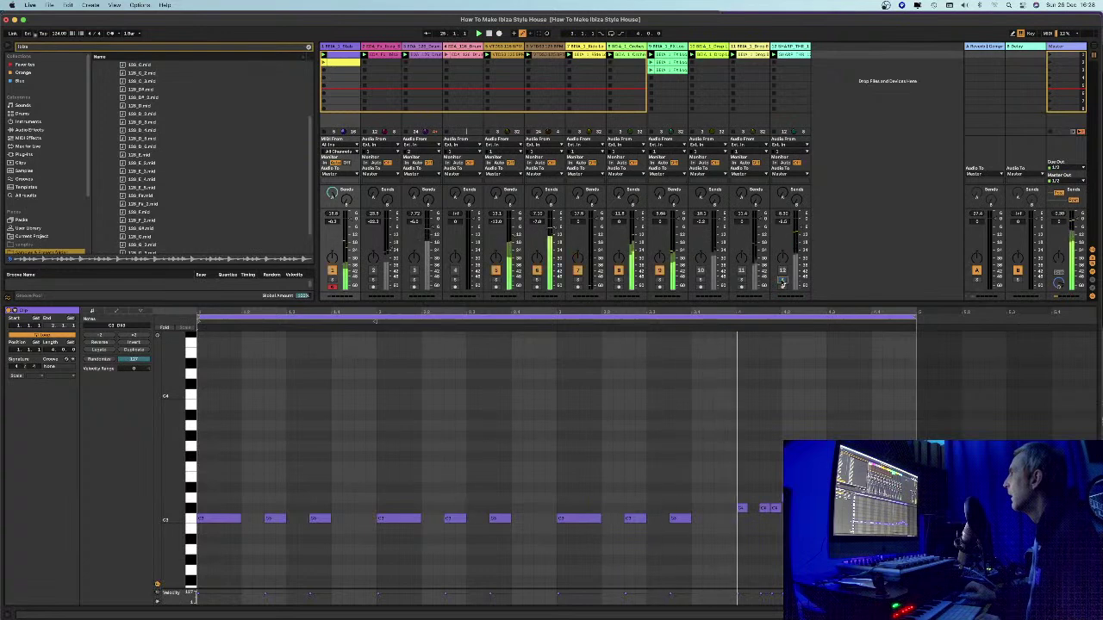
Audition the vocal loop on track 12 and the drop bass loop on track 11 within the mix, muting each again
click(783, 272)
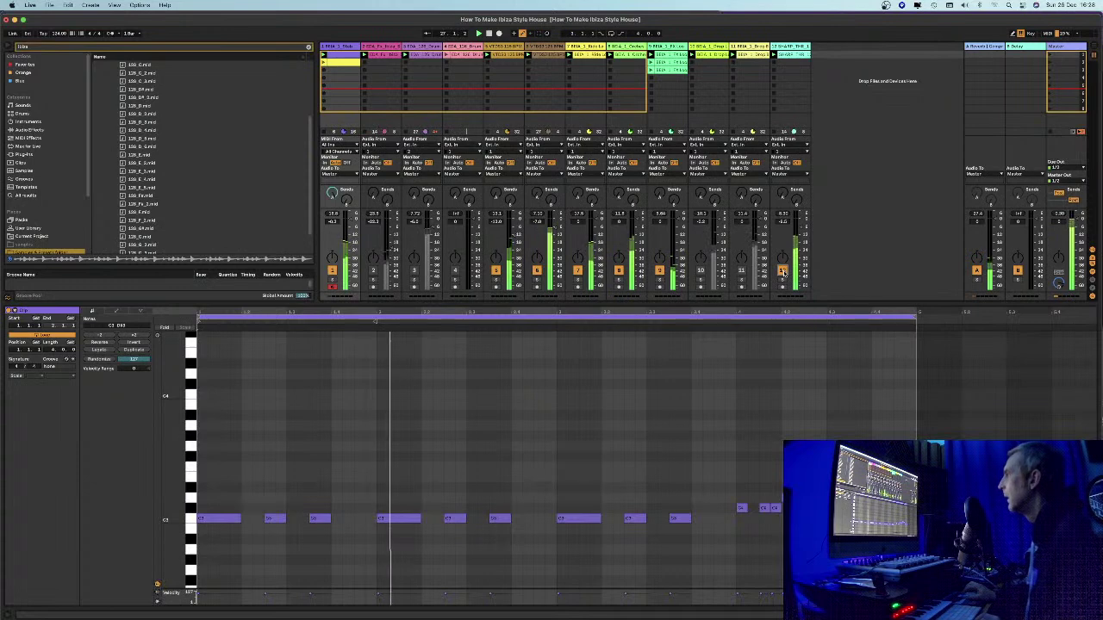
click(789, 57)
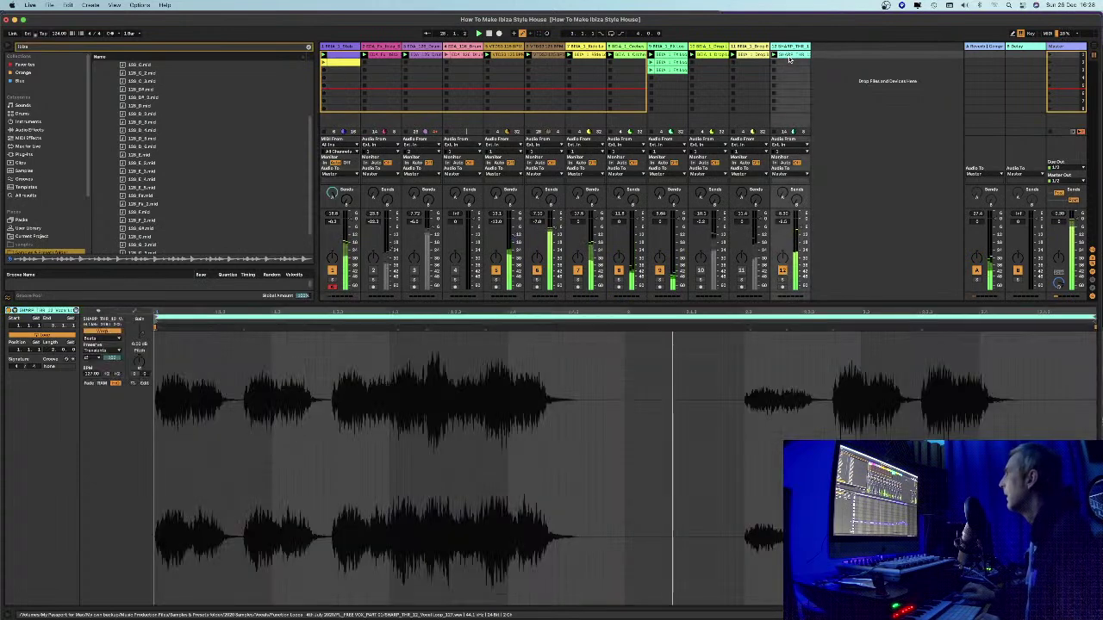
click(782, 272)
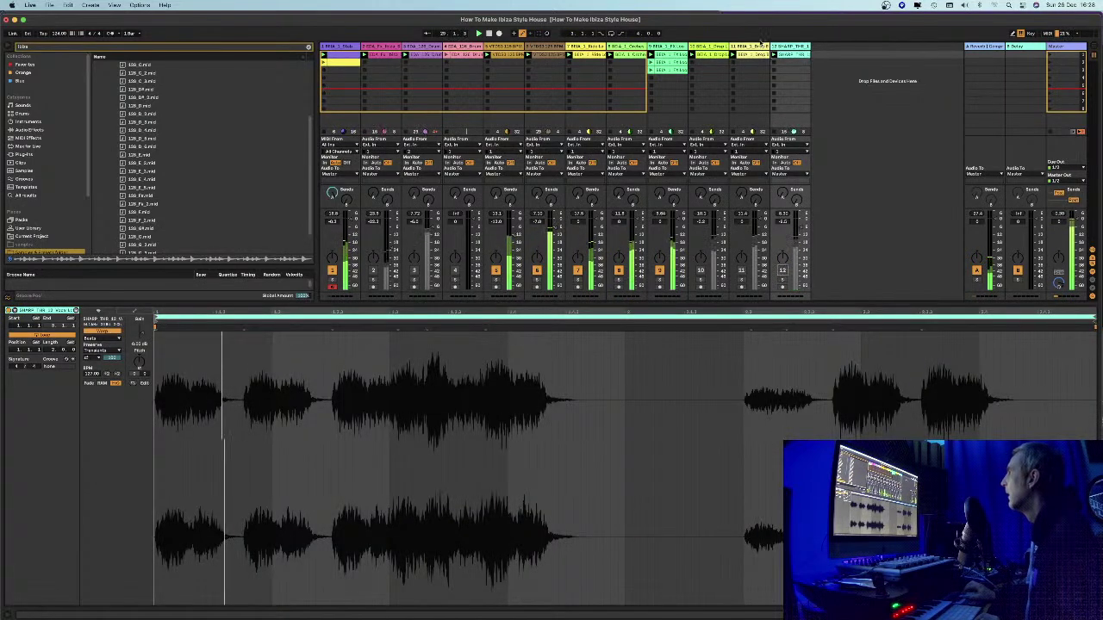
click(748, 55)
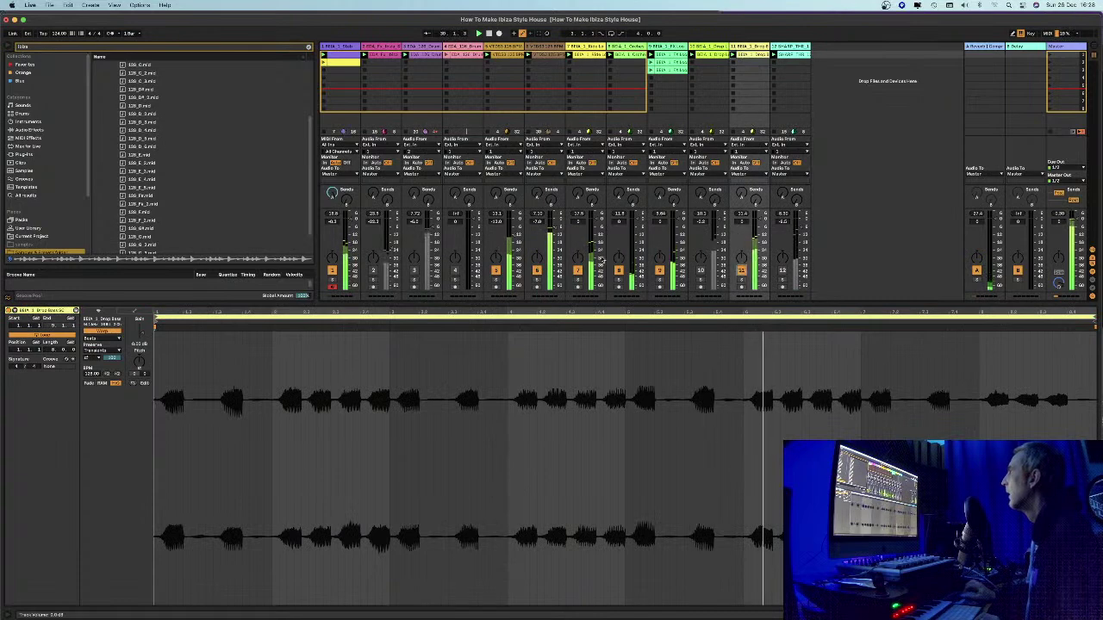
click(417, 132)
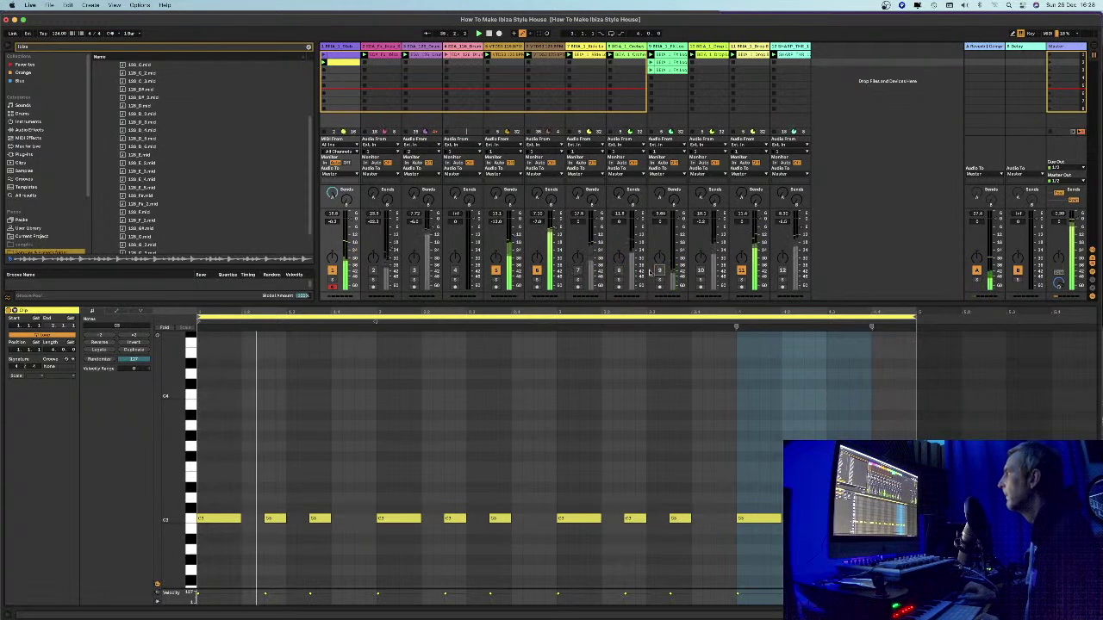
click(742, 271)
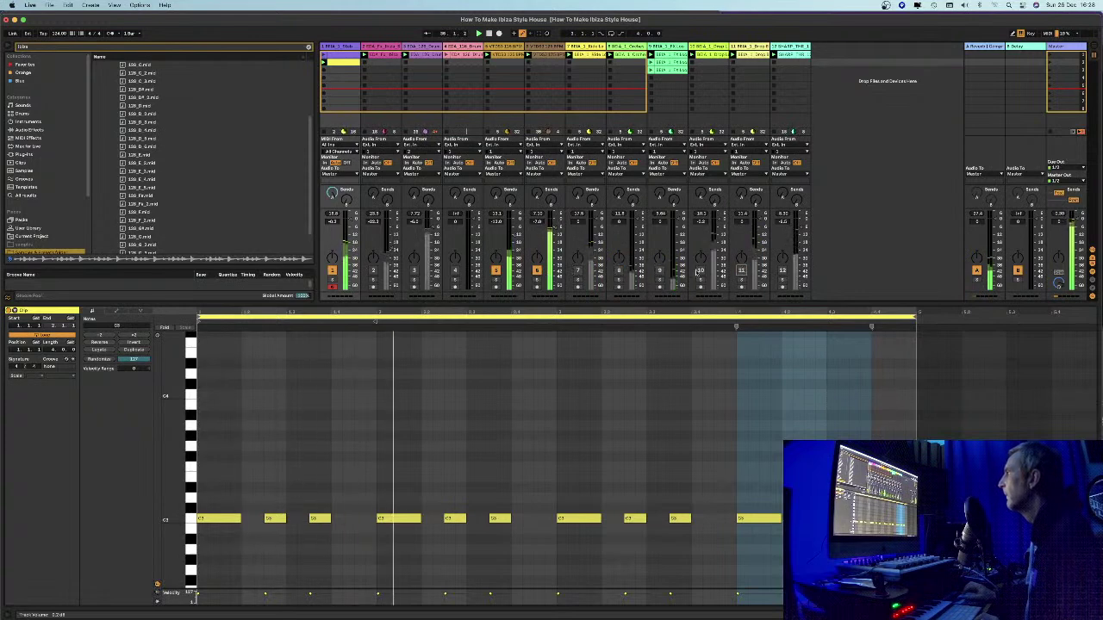
Activate track 3 and mute track 6, toggling track 5 off and back on to compare the mix
click(413, 270)
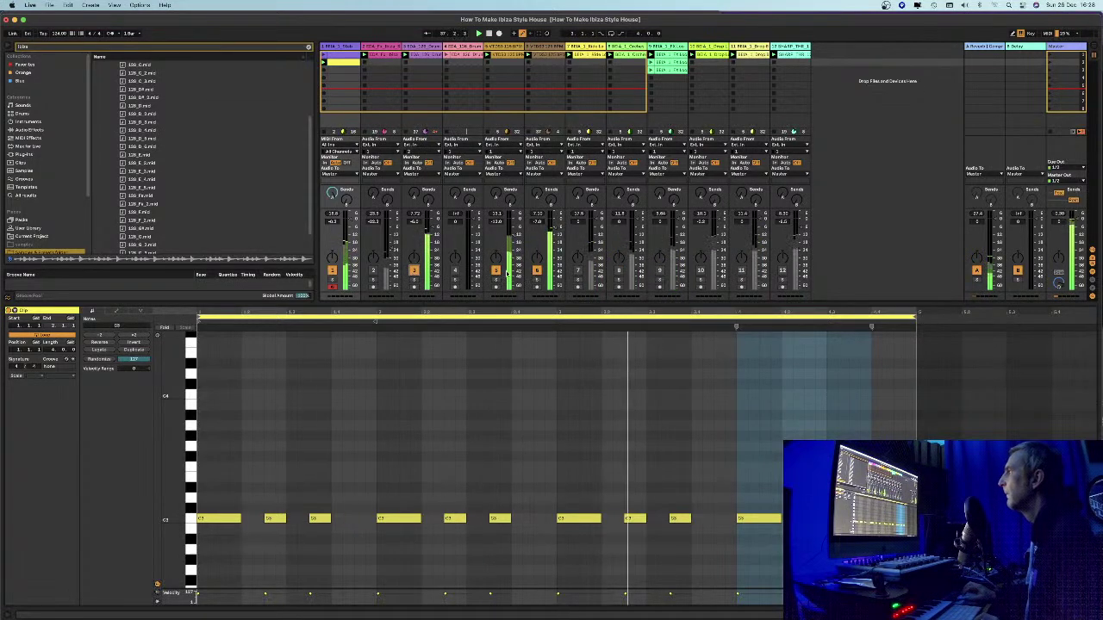
click(497, 271)
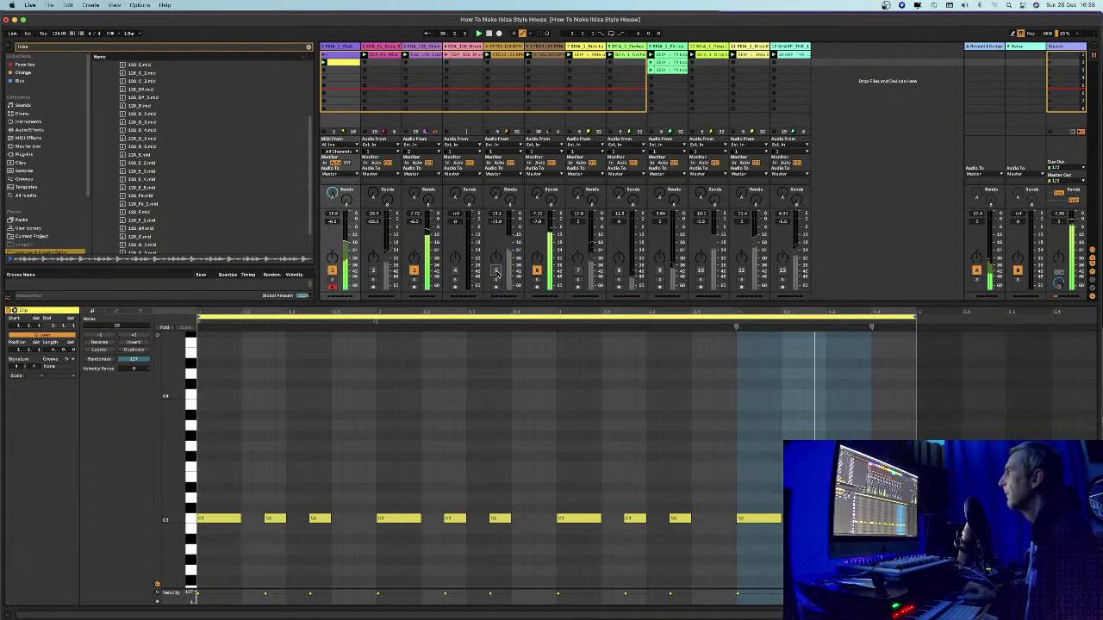
click(536, 270)
click(497, 271)
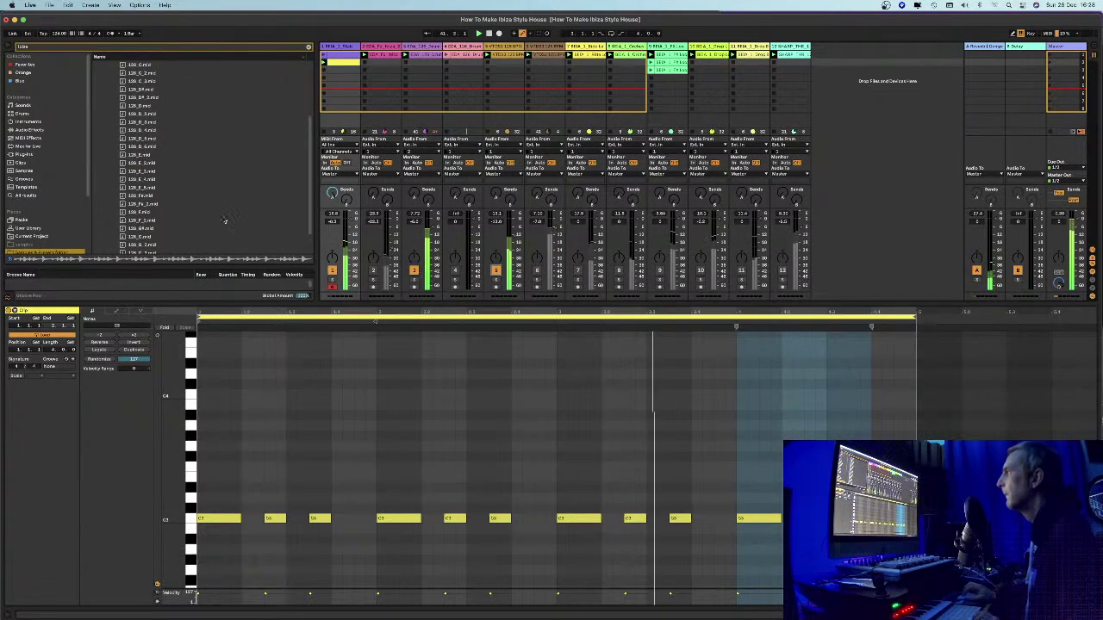
Preview the C and C_2 Ibiza Plucks MIDI files, and add the C_2 file to the session as a new MIDI track
click(123, 65)
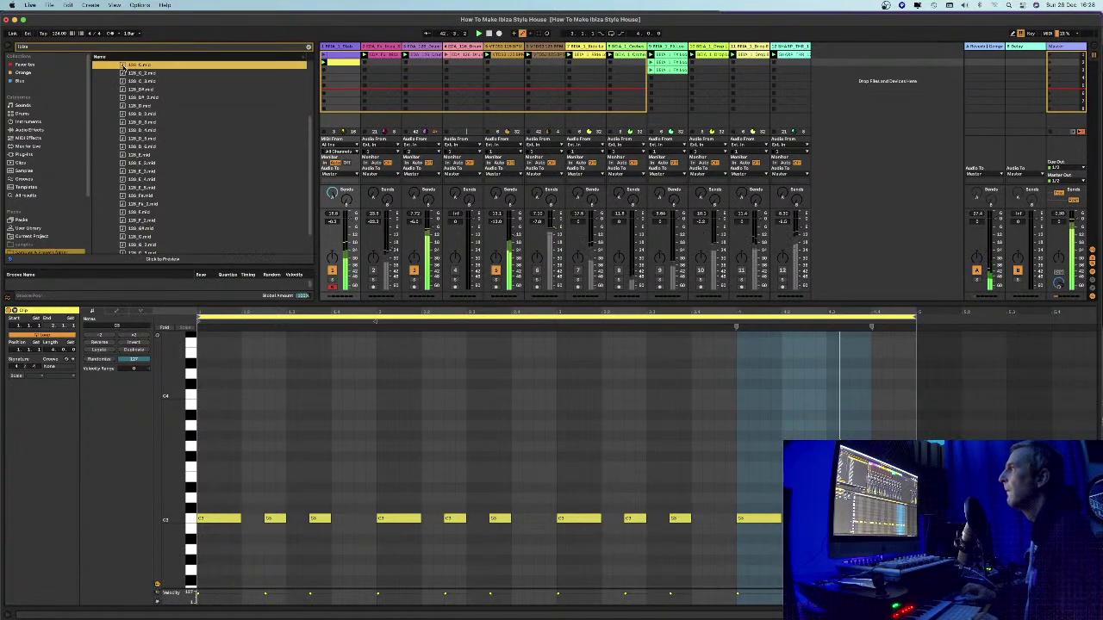
click(346, 66)
click(122, 74)
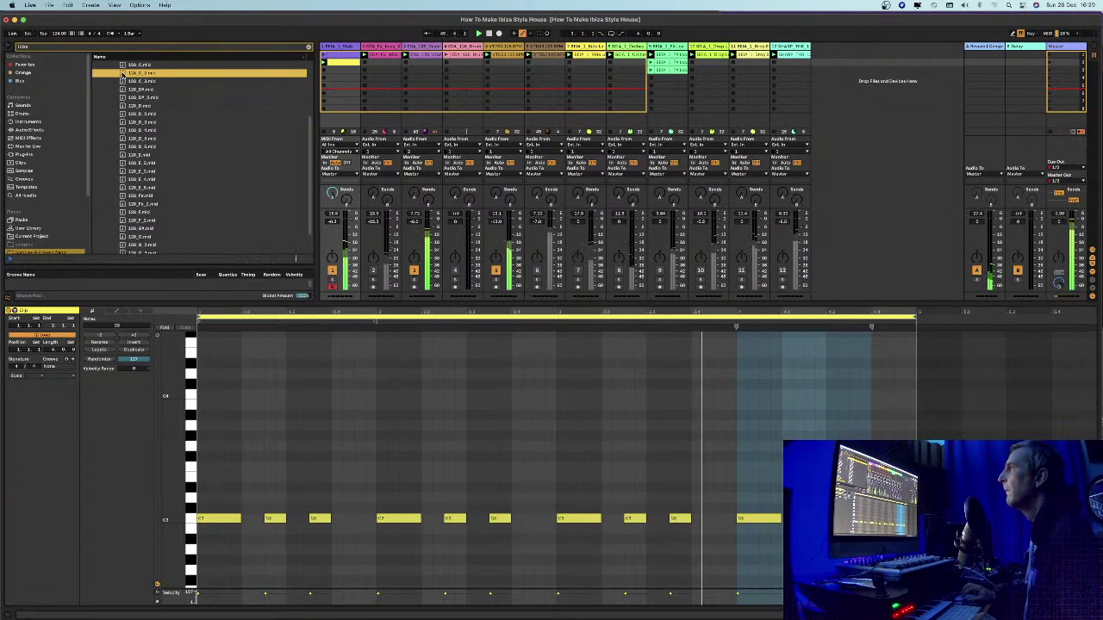
drag(123, 73, 829, 60)
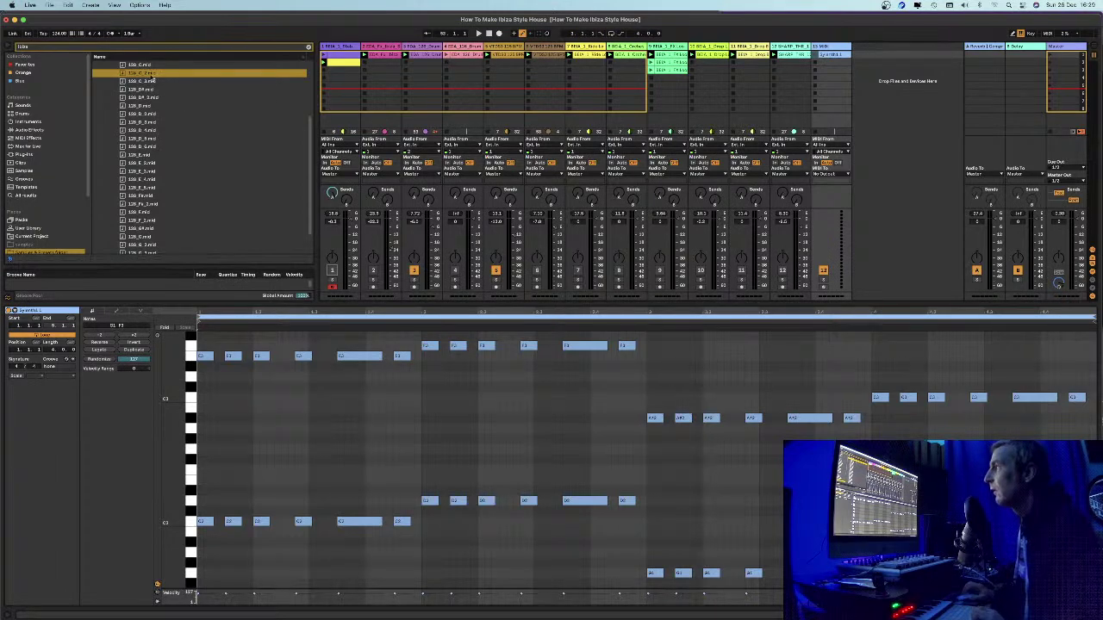
Show the new MIDI track's device chain, clear the browser search and list the available VST plug-ins
click(824, 50)
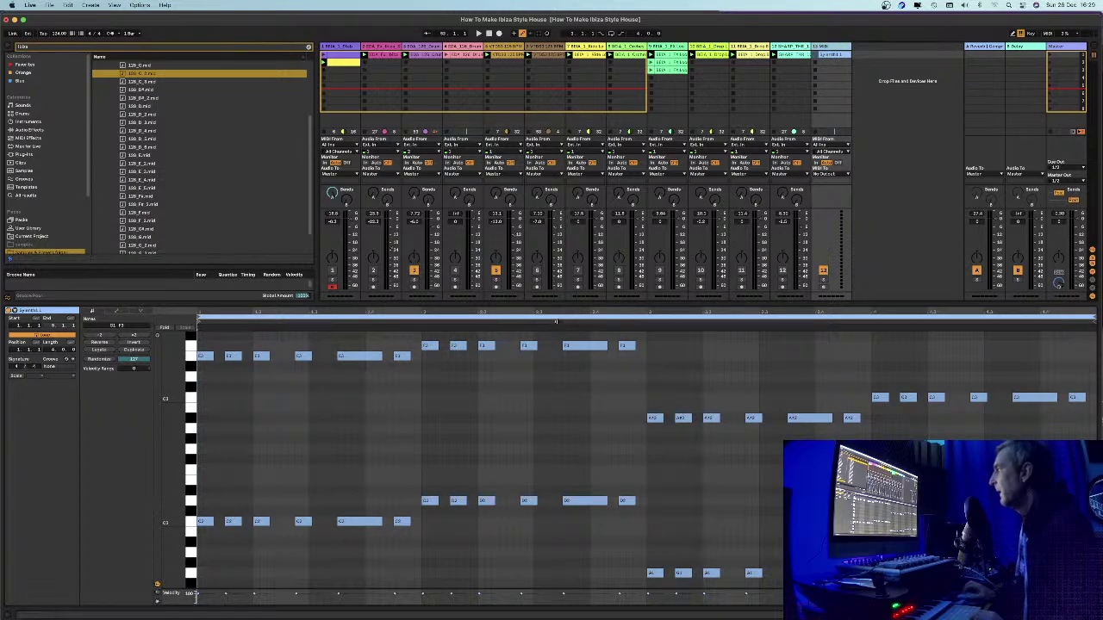
double_click(832, 49)
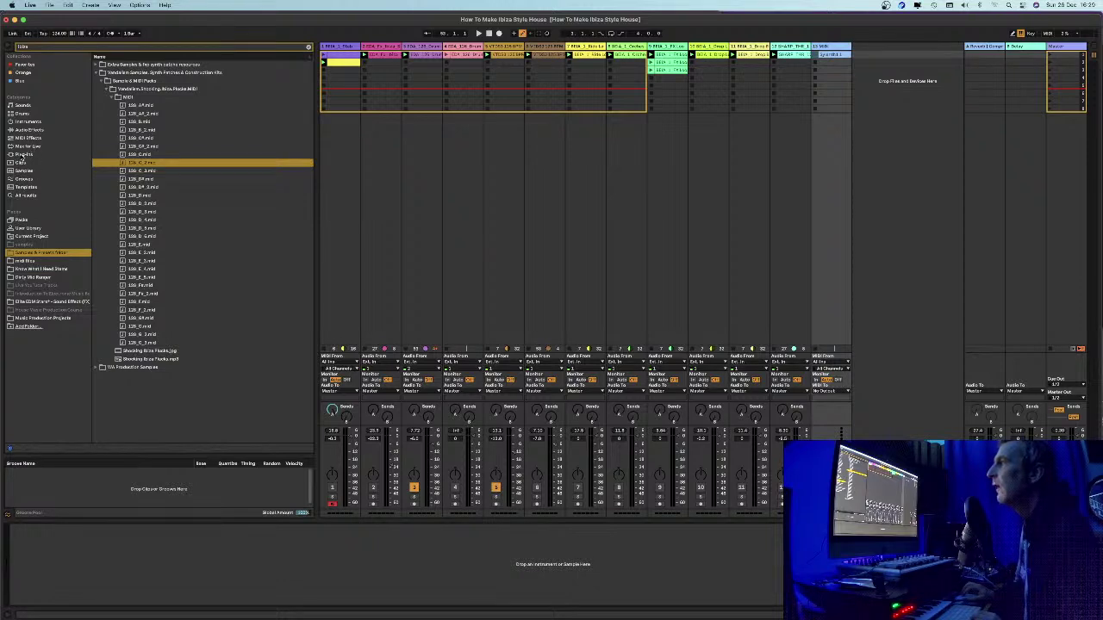
click(24, 154)
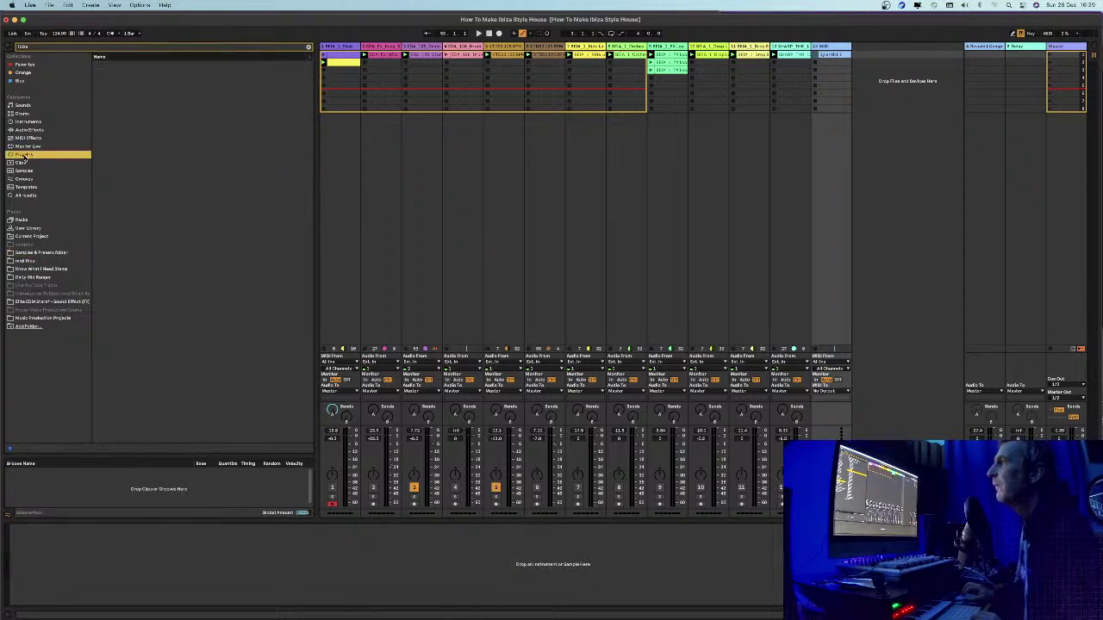
click(310, 49)
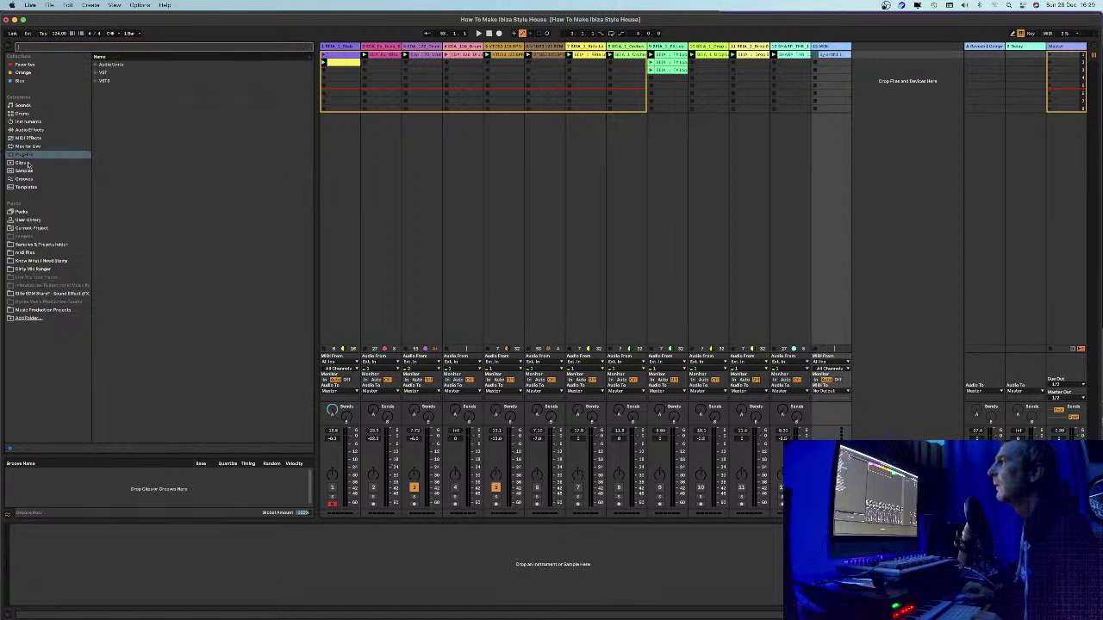
click(96, 81)
click(97, 74)
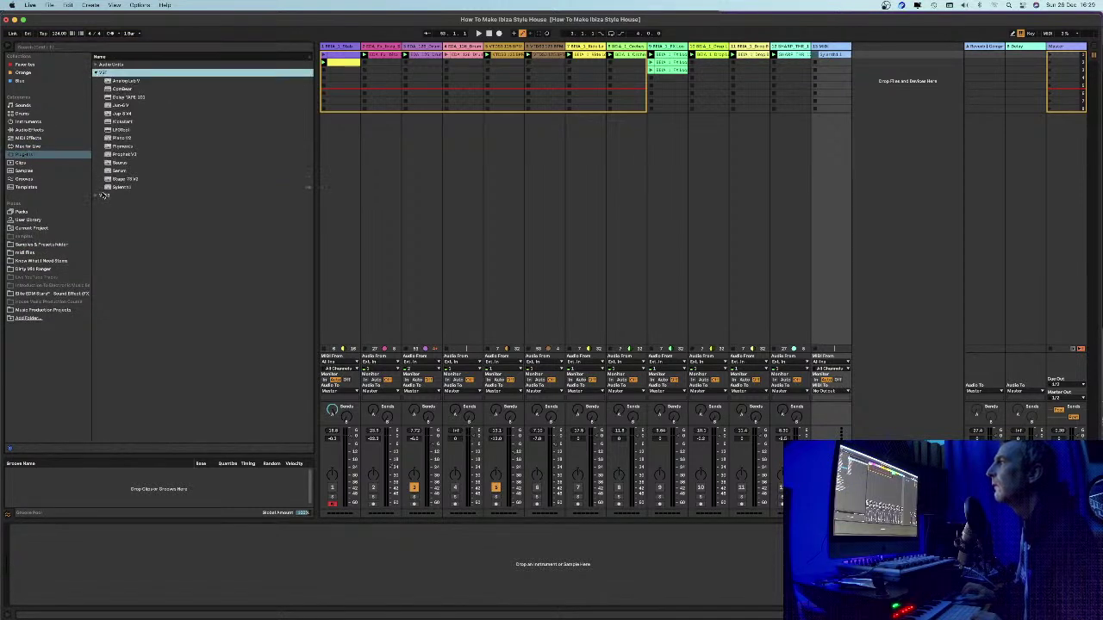
Load Serum on the new MIDI track, continue in demo mode and move its window to the middle of the session
drag(110, 171, 835, 50)
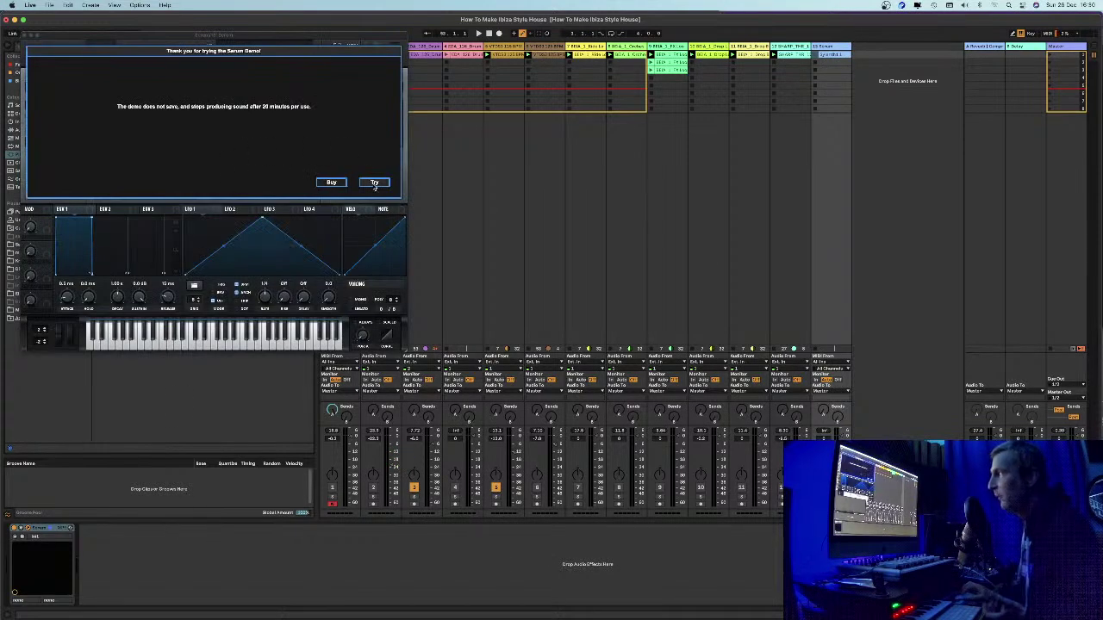
click(374, 183)
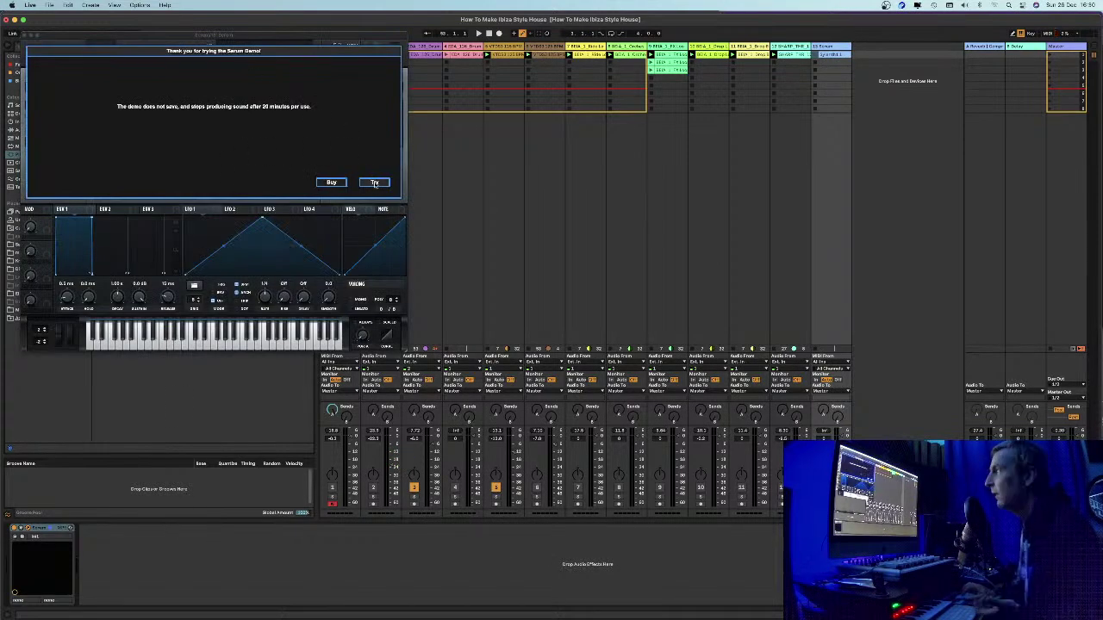
drag(214, 36, 477, 156)
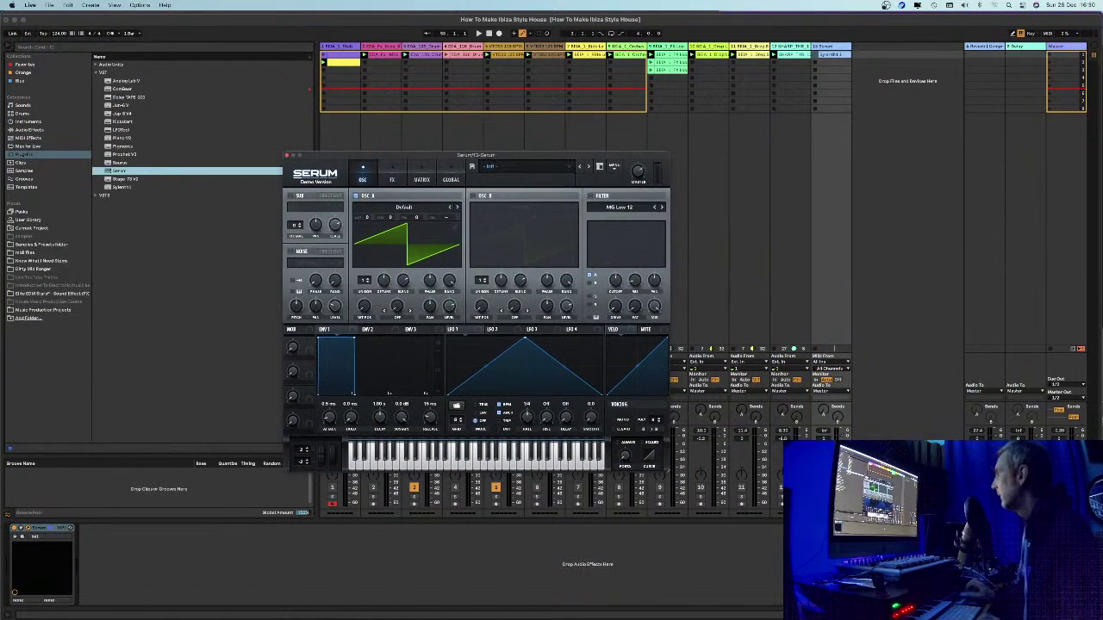
Solo the Serum track, enable oscillator B while the clip plays and lower oscillator B's volume to about 36%
click(823, 496)
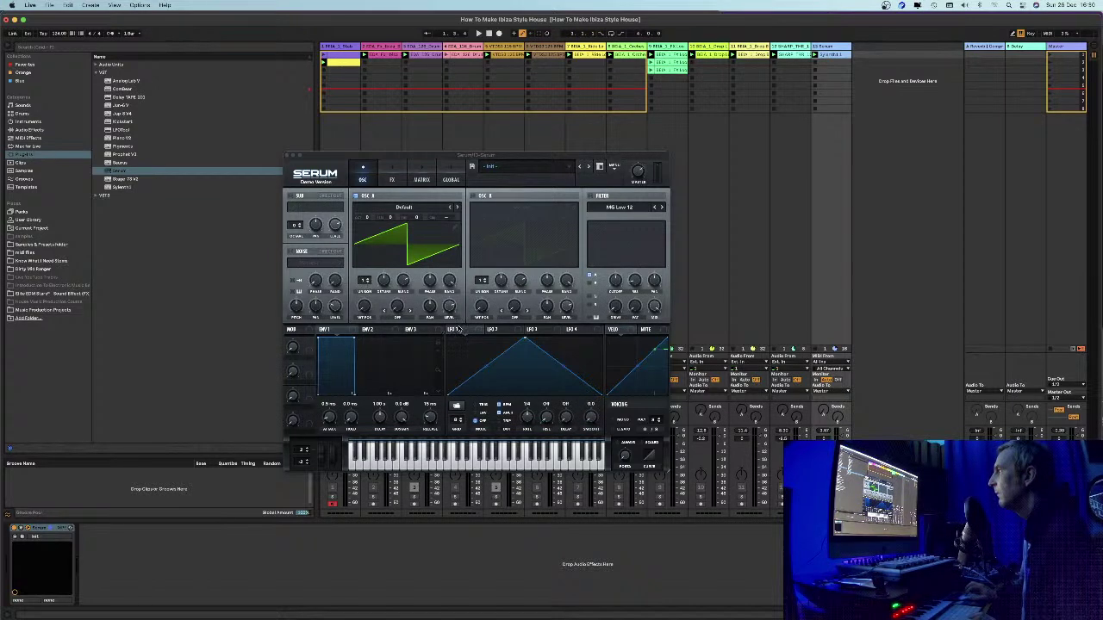
mouse_move(449, 324)
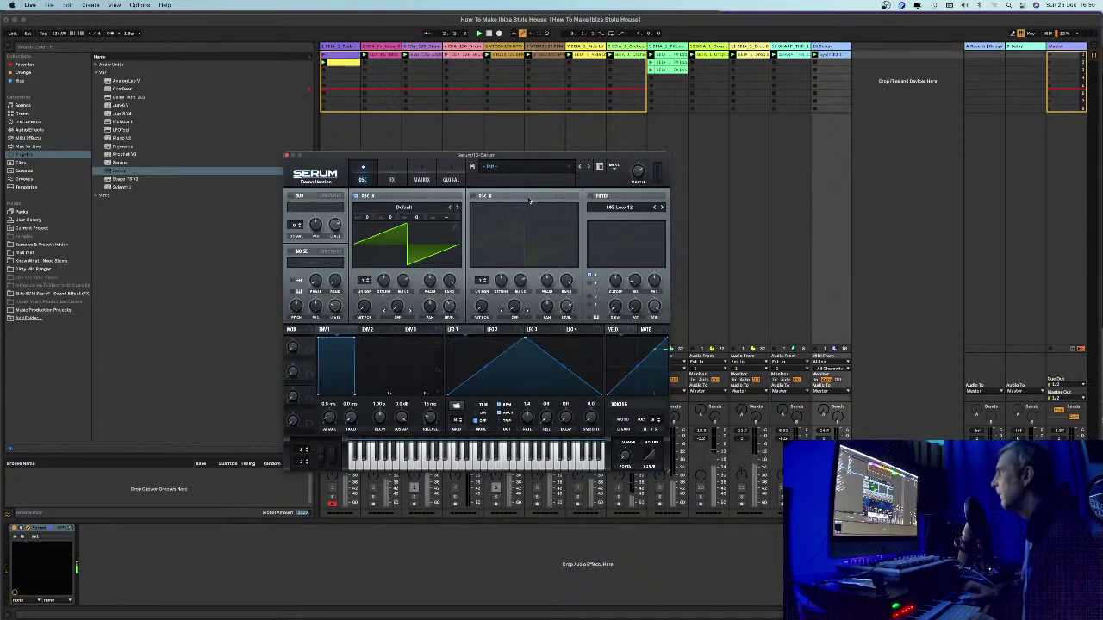
click(474, 197)
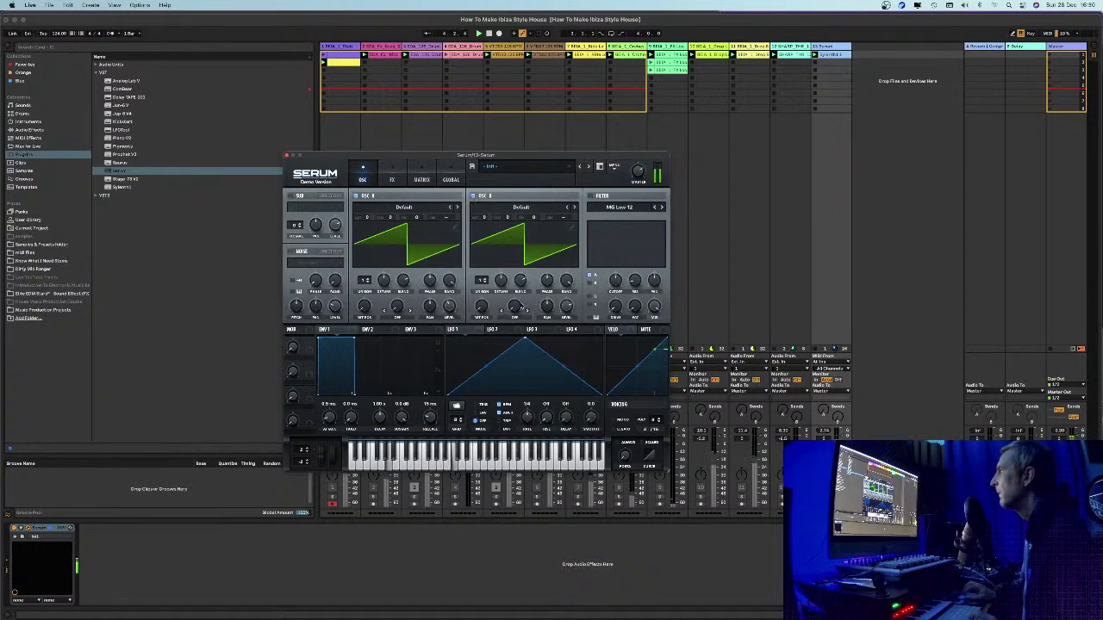
drag(566, 306, 568, 346)
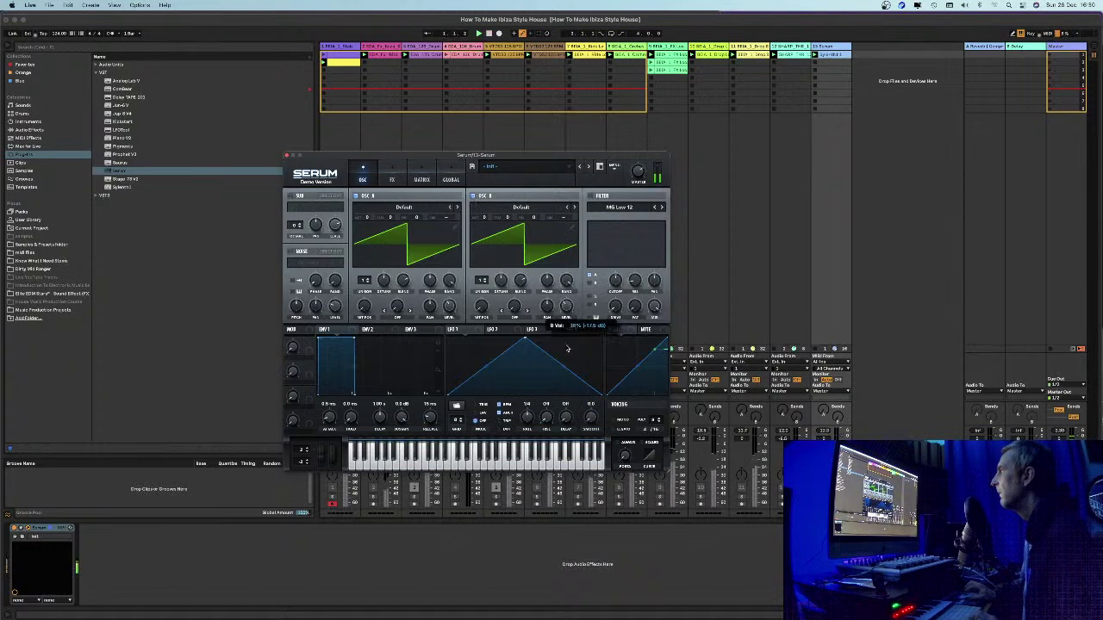
Adjust the unison detune of oscillator B and oscillator A in Serum
mouse_move(501, 280)
mouse_down()
mouse_move(498, 299)
mouse_move(501, 286)
mouse_up()
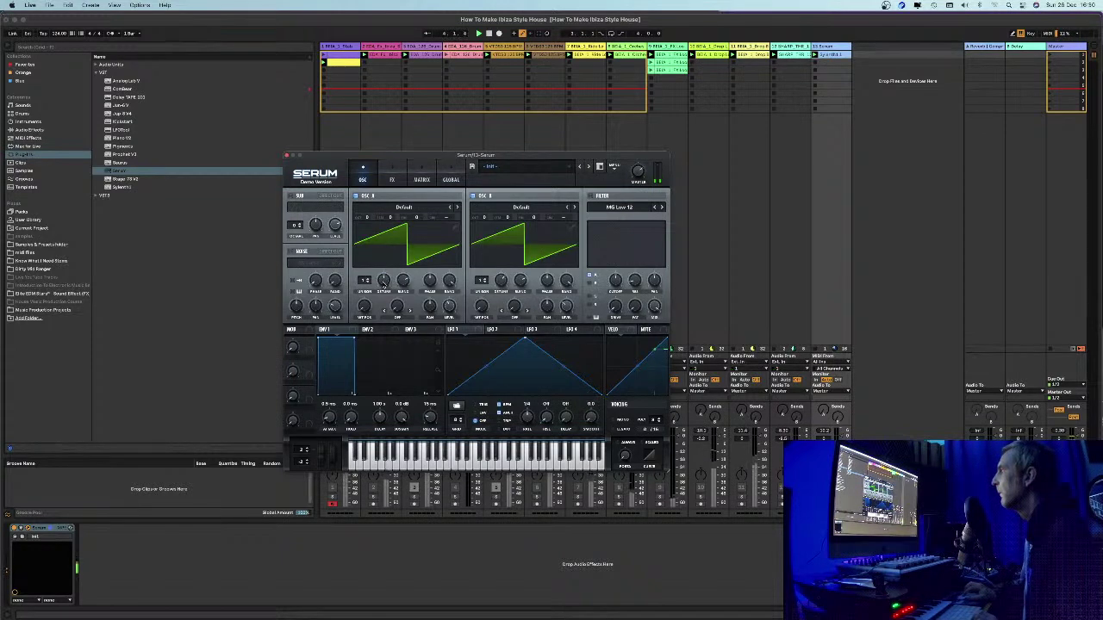
drag(384, 281, 391, 270)
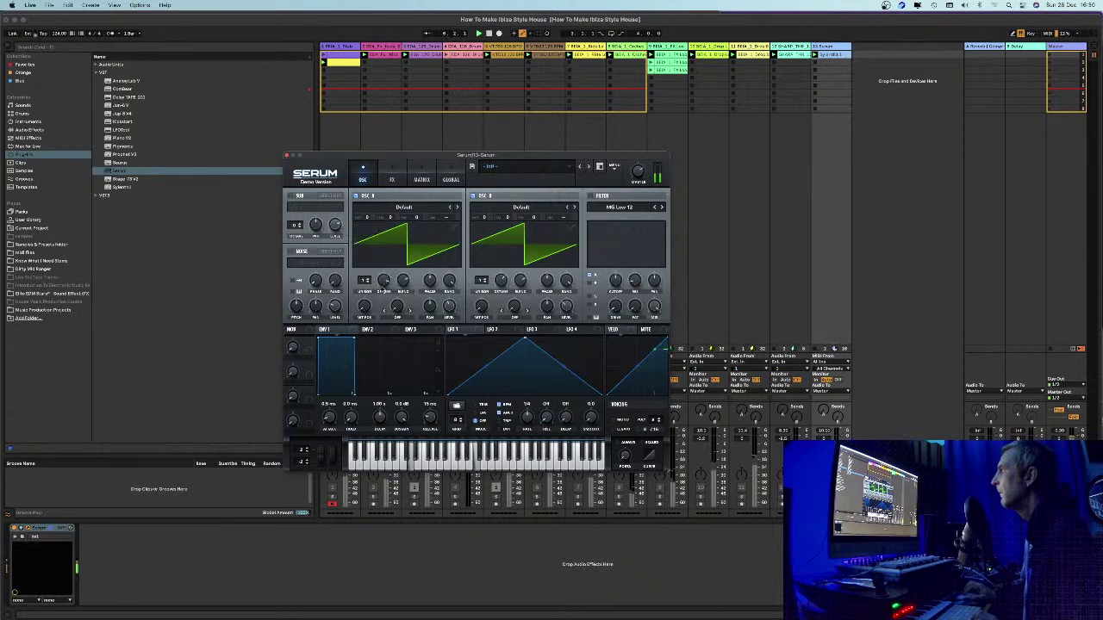
mouse_move(364, 305)
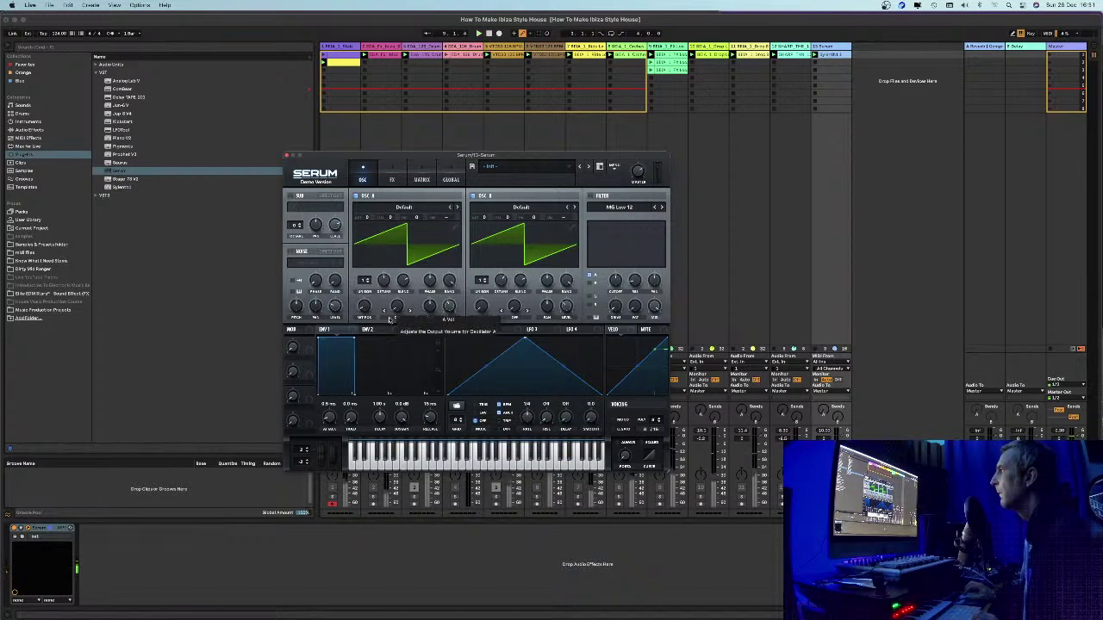
Set oscillator A's warp mode to FM (from B), tweak both oscillators' unison settings and adjust the warp amount
click(398, 318)
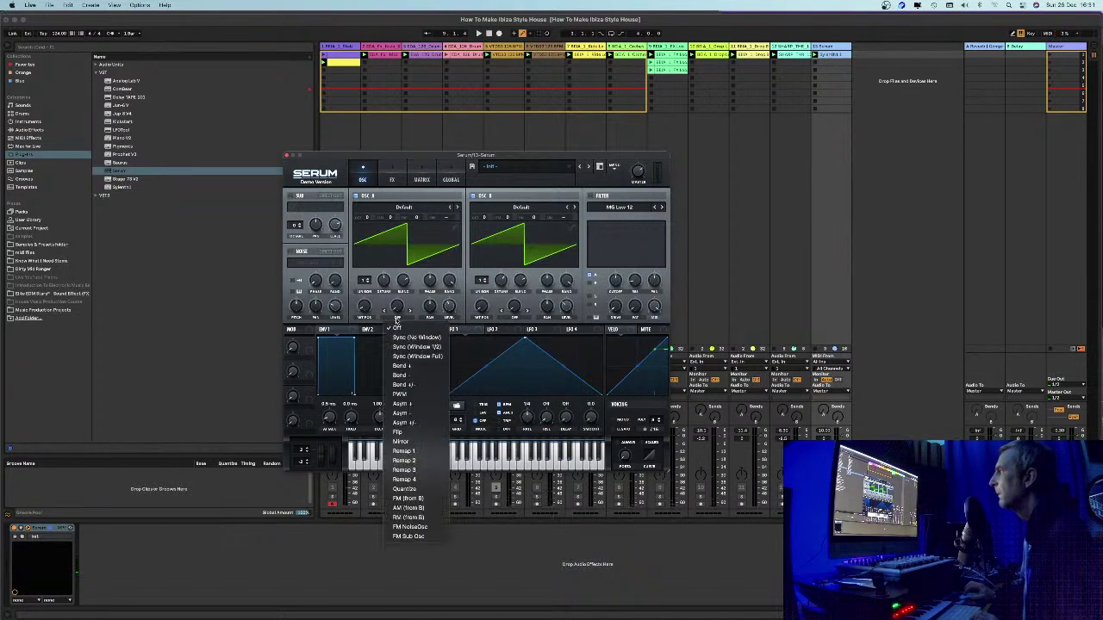
click(410, 500)
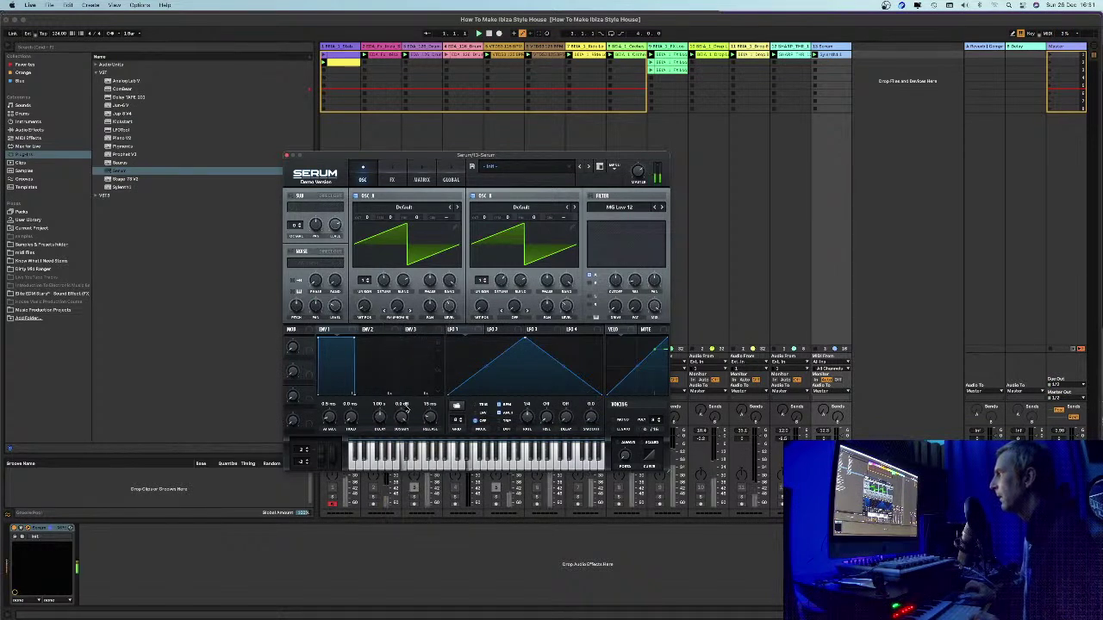
mouse_move(397, 280)
mouse_down()
mouse_move(393, 257)
mouse_move(386, 299)
mouse_up()
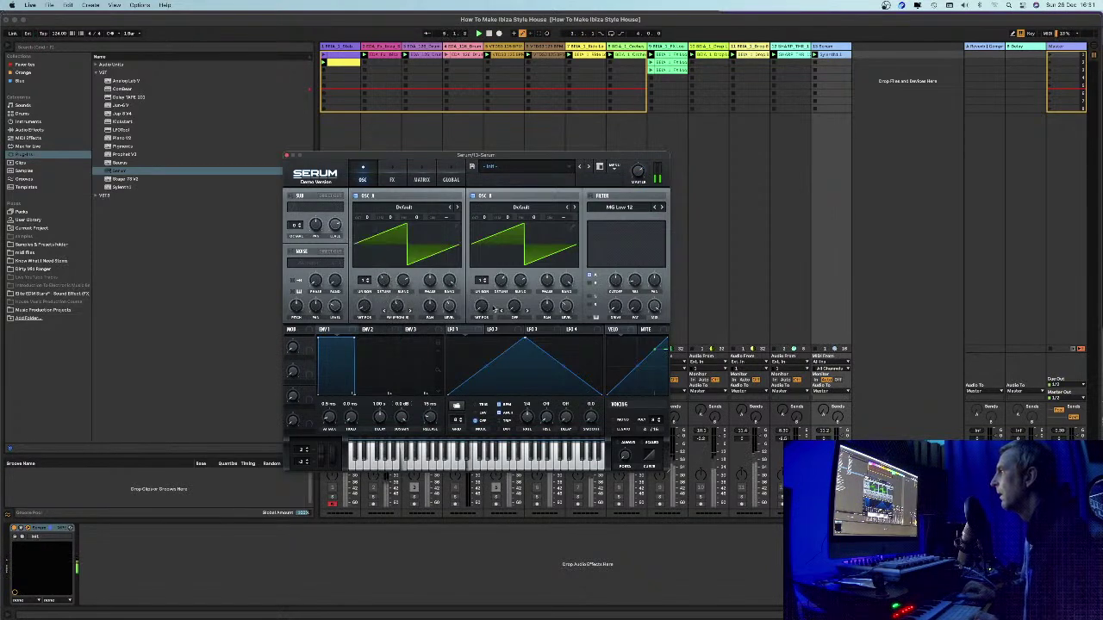
drag(503, 283, 505, 270)
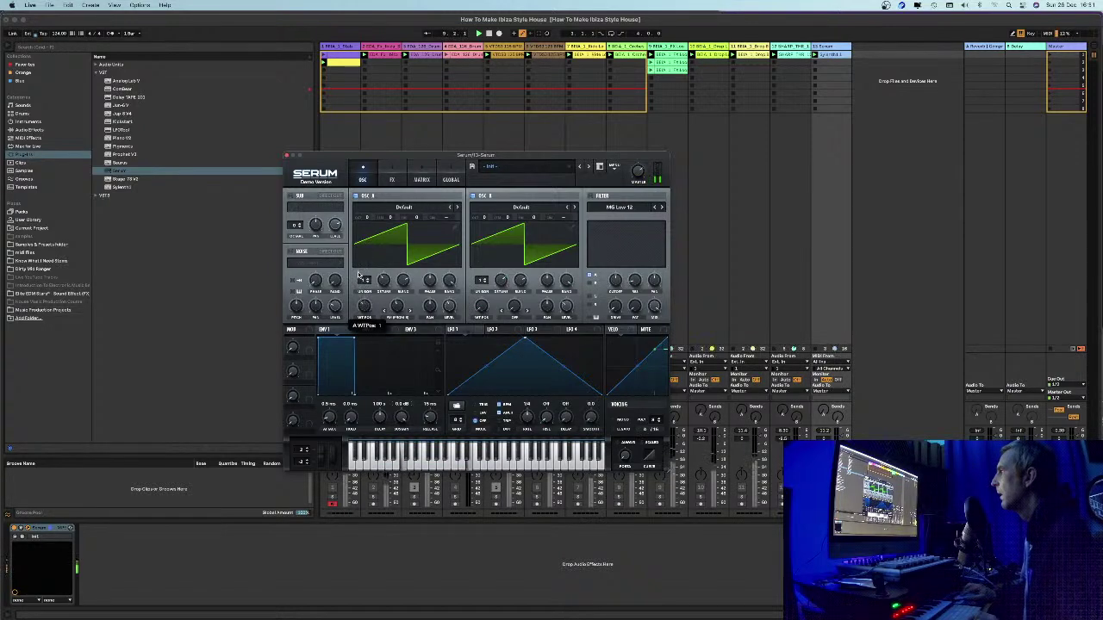
drag(400, 307, 402, 295)
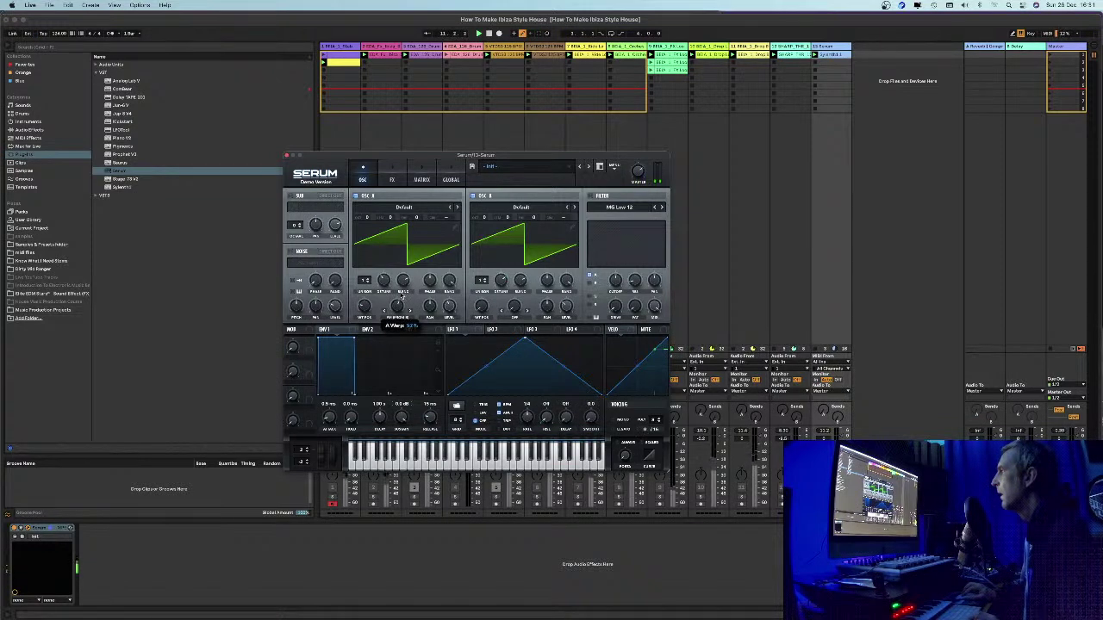
Enable the MG Low 12 filter on oscillators A and B, adjust its cutoff and switch on Serum's reverb effect
click(592, 195)
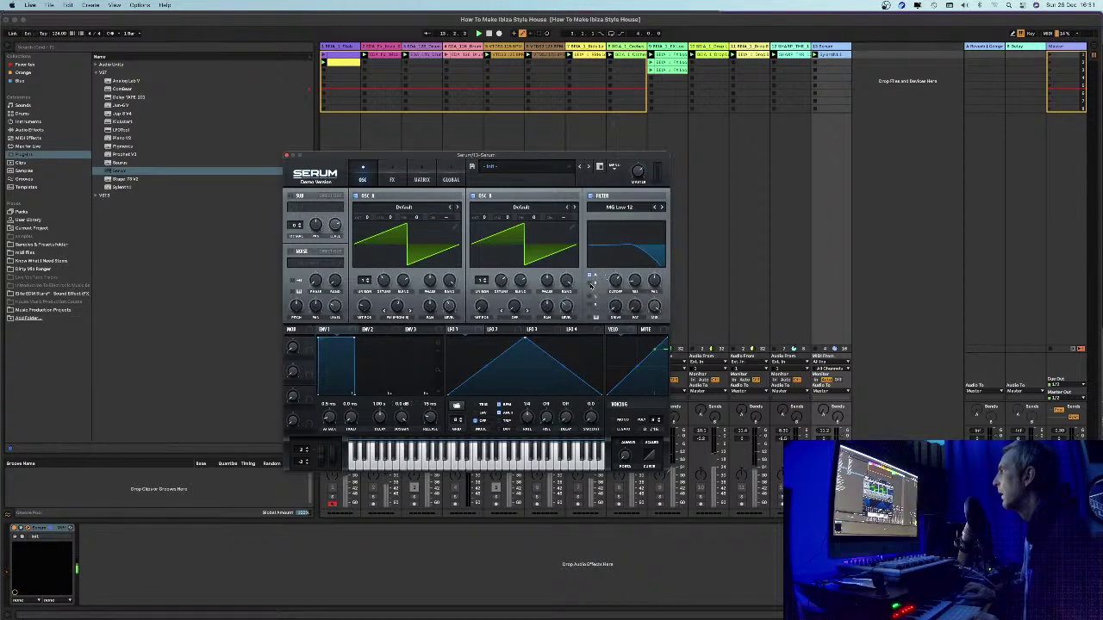
drag(614, 284, 615, 292)
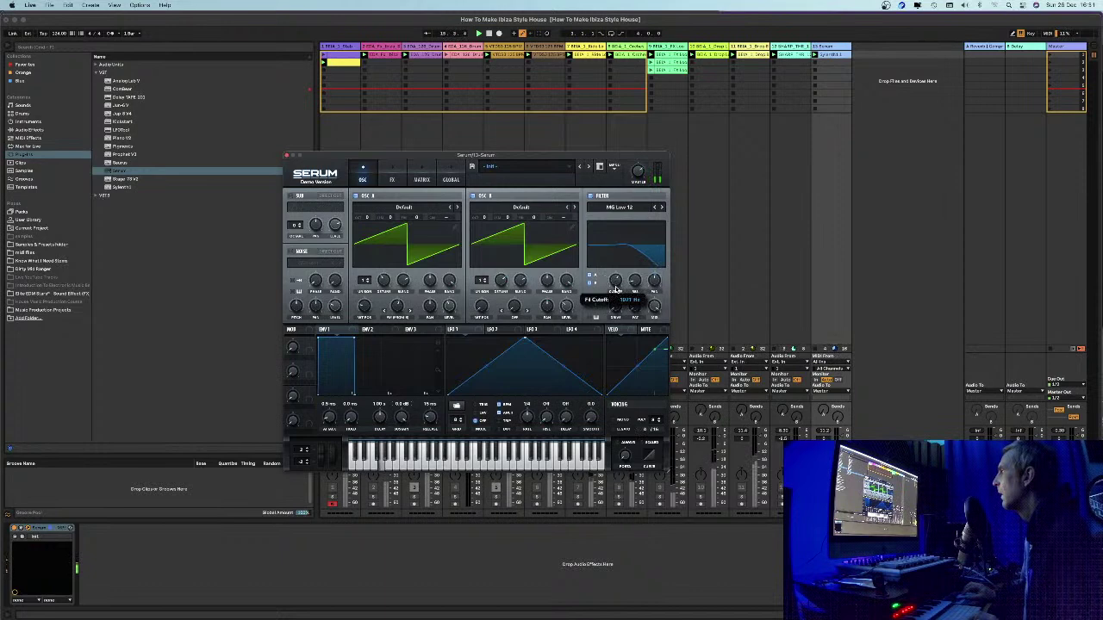
click(392, 178)
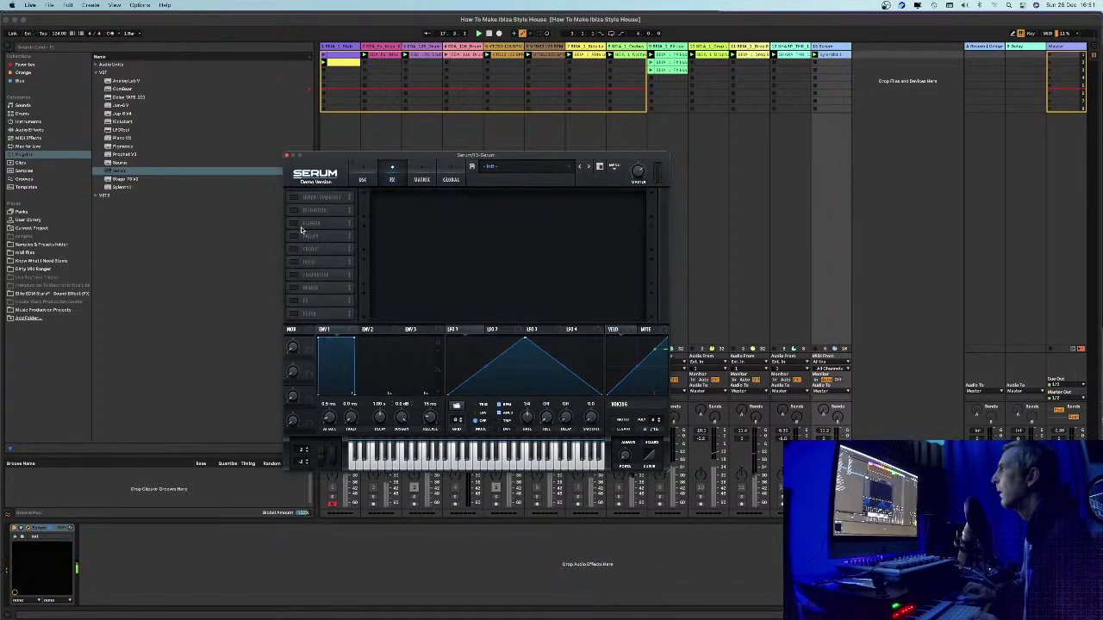
click(313, 288)
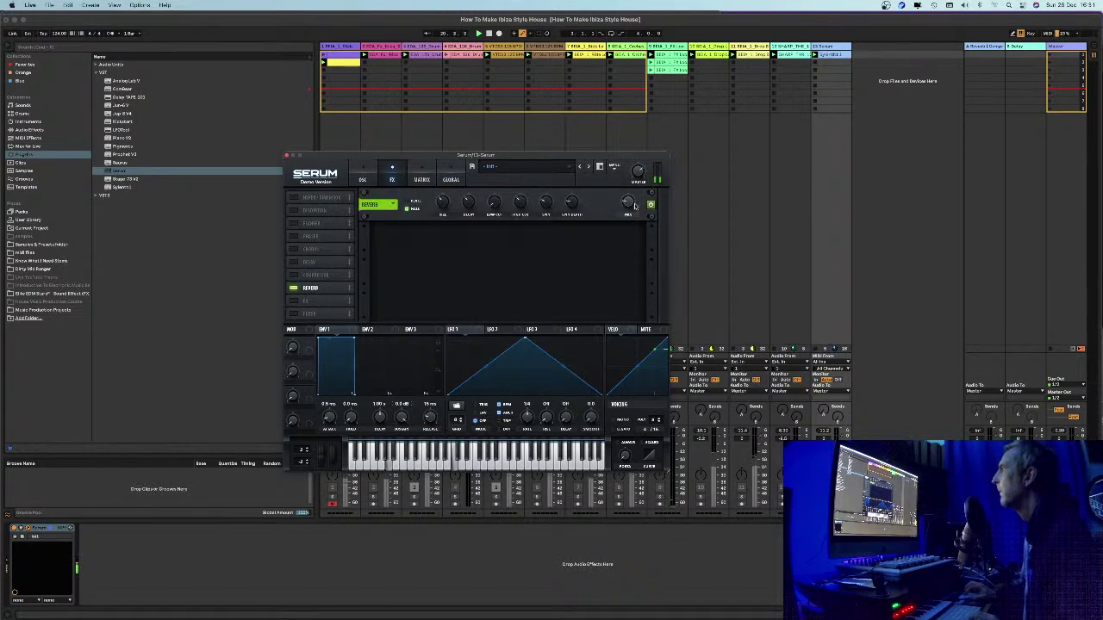
mouse_move(442, 203)
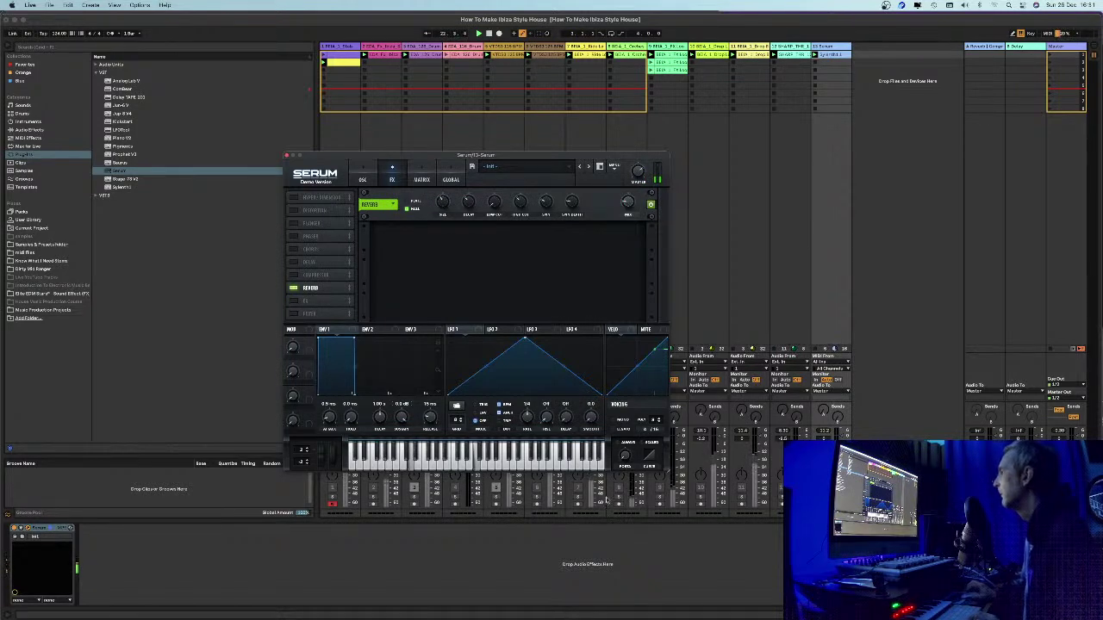
Move Serum clear of the mixer, then switch tracks 3 and 5 off and tracks 6 to 9 on
click(399, 150)
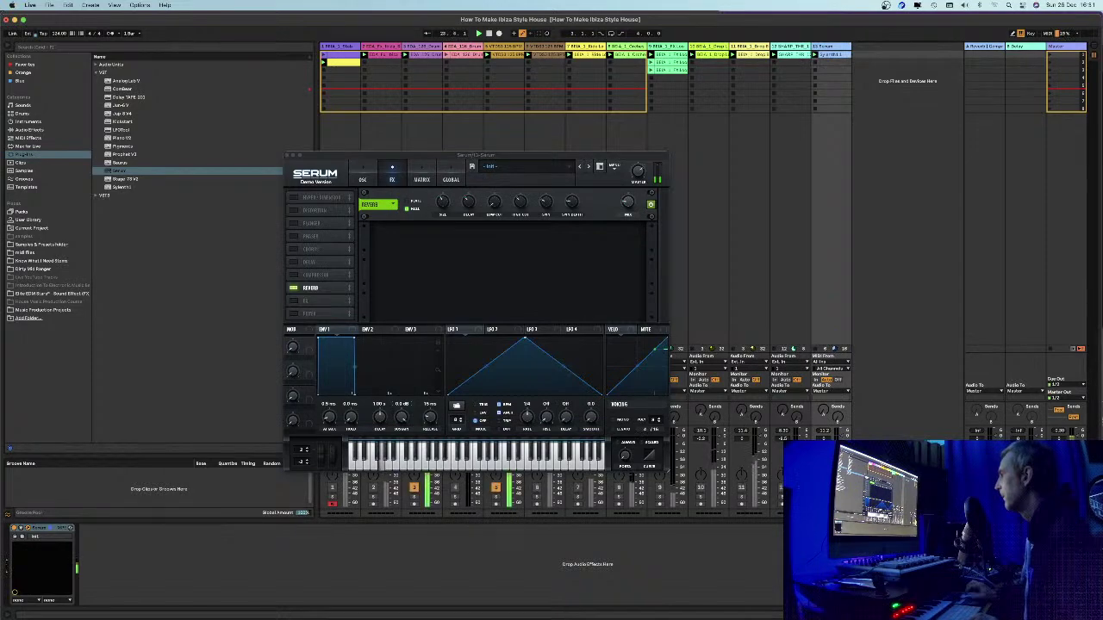
drag(399, 152, 170, 99)
click(418, 488)
click(497, 487)
click(536, 488)
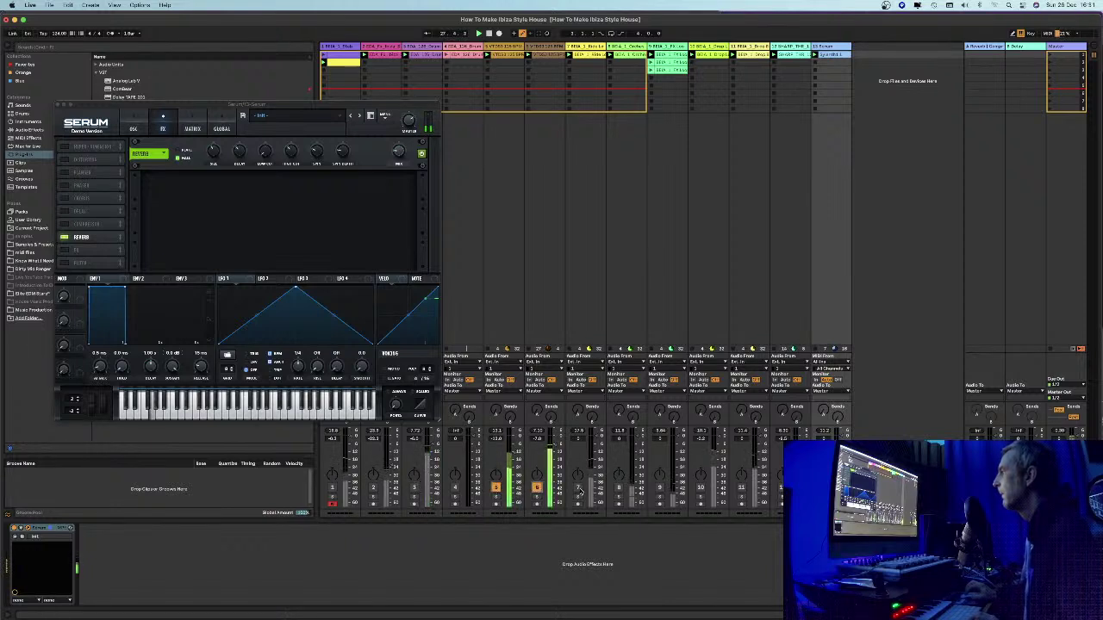
click(496, 488)
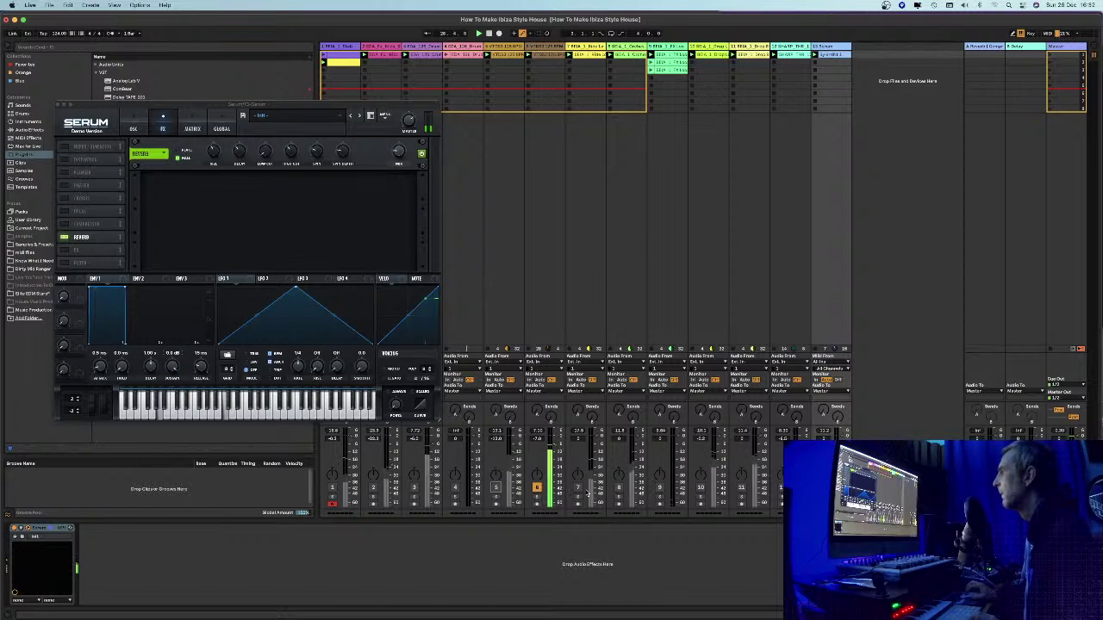
click(577, 488)
click(617, 488)
click(659, 488)
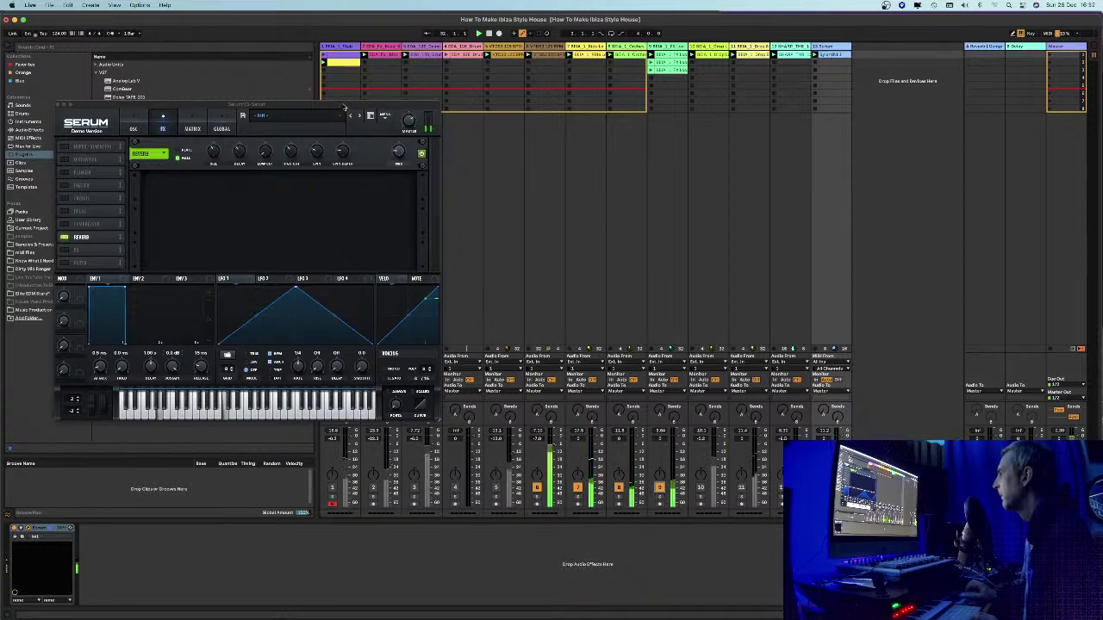
Return Serum's oscillator page to the middle of the session and try the Monster 3 and Acid wavetables on oscillator A
drag(219, 105, 600, 116)
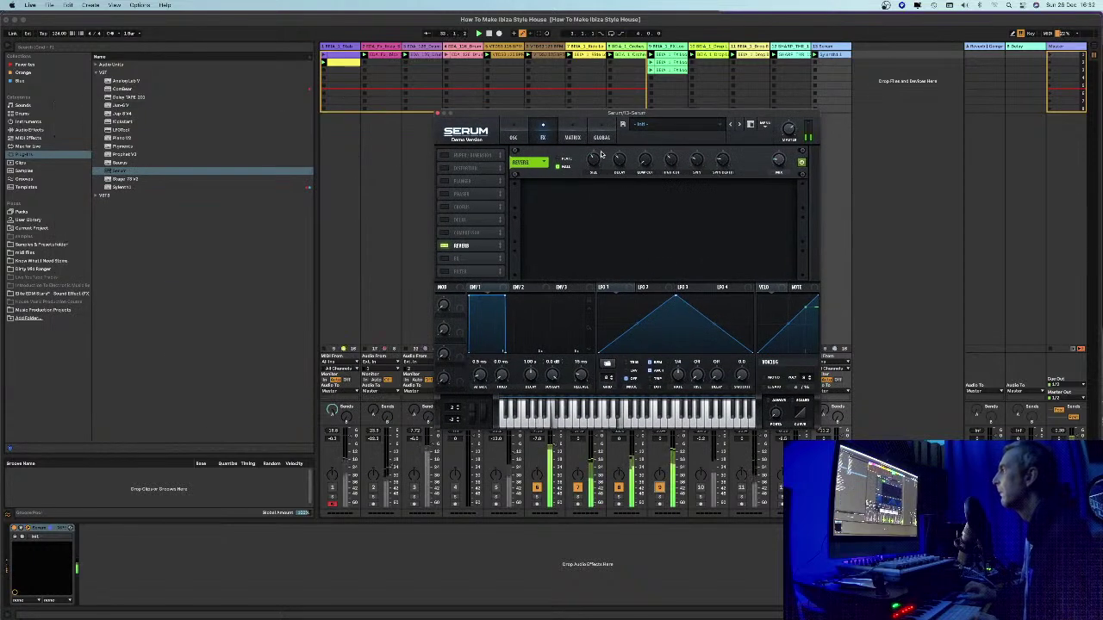
click(514, 138)
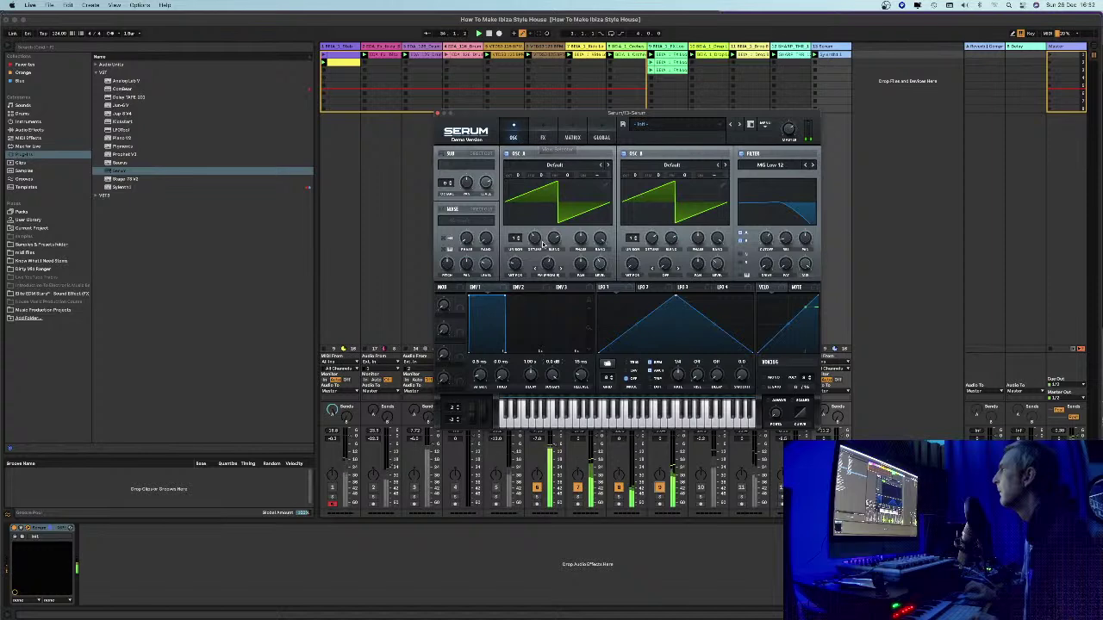
click(555, 164)
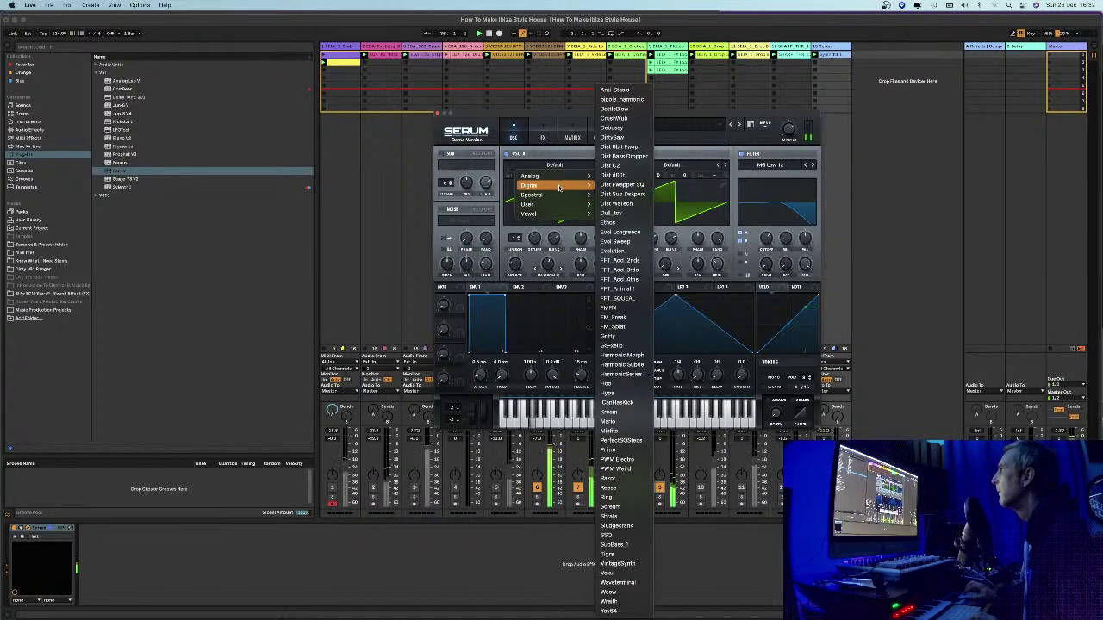
mouse_move(551, 195)
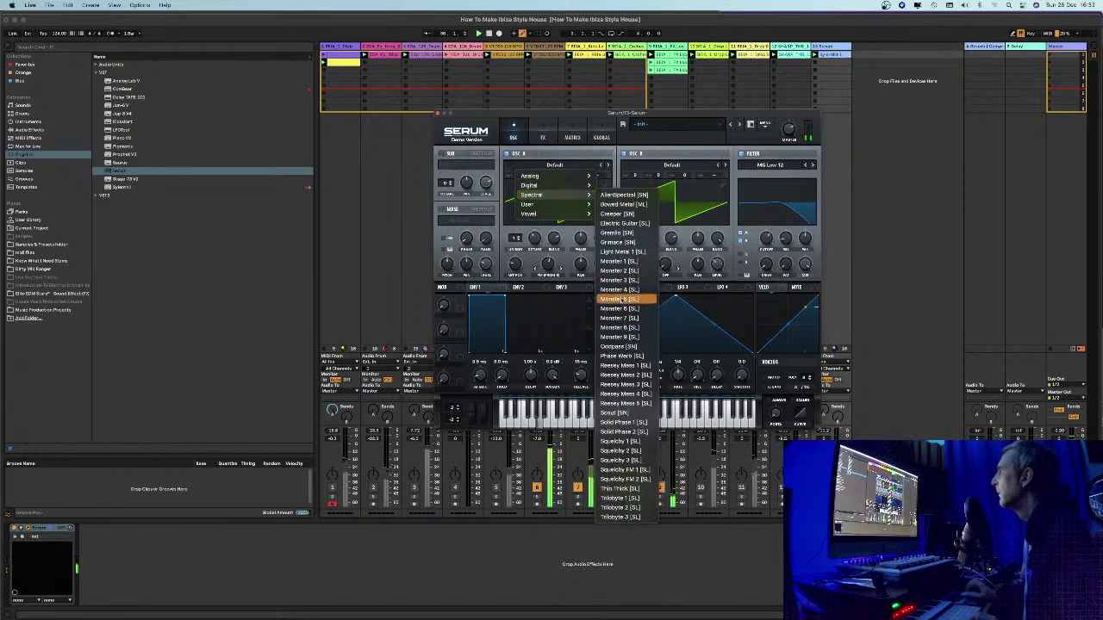
key(Escape)
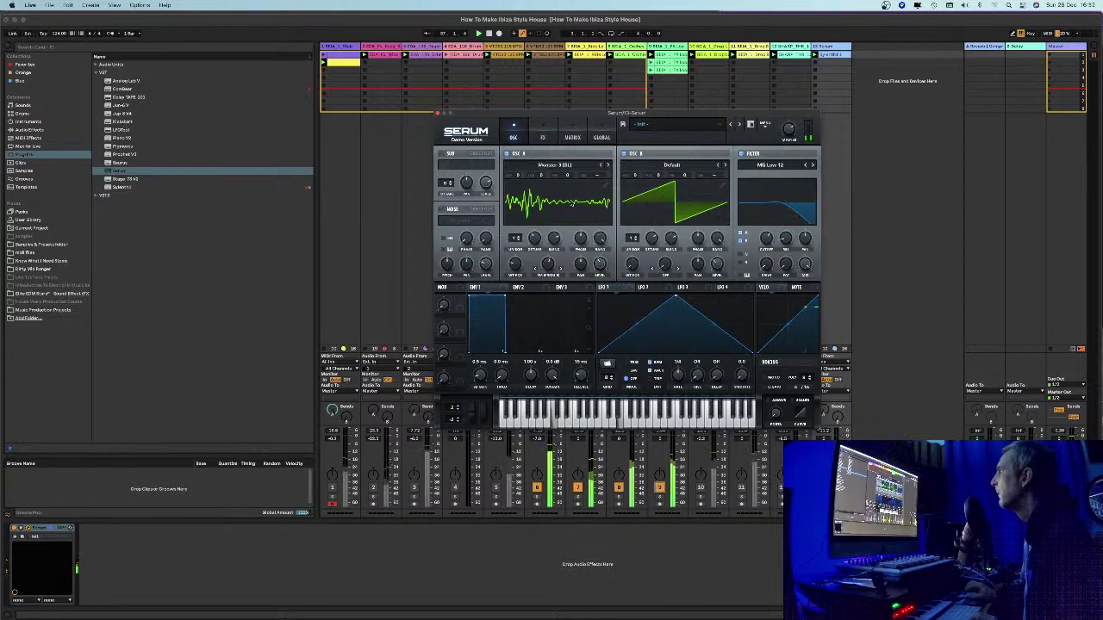
click(556, 172)
mouse_move(568, 176)
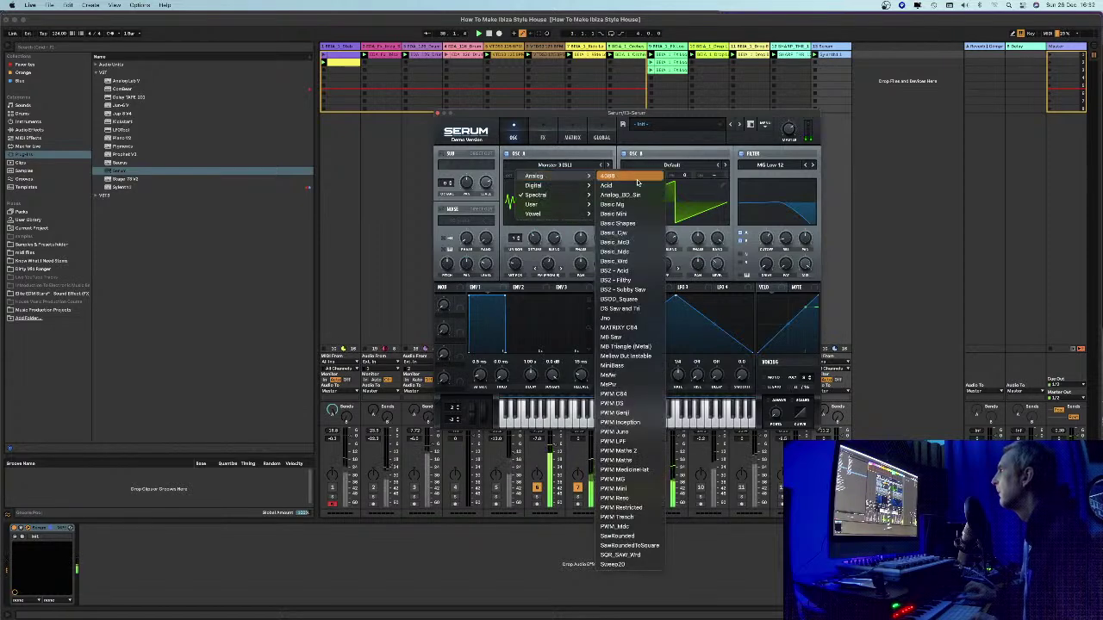
click(629, 187)
click(557, 165)
click(571, 169)
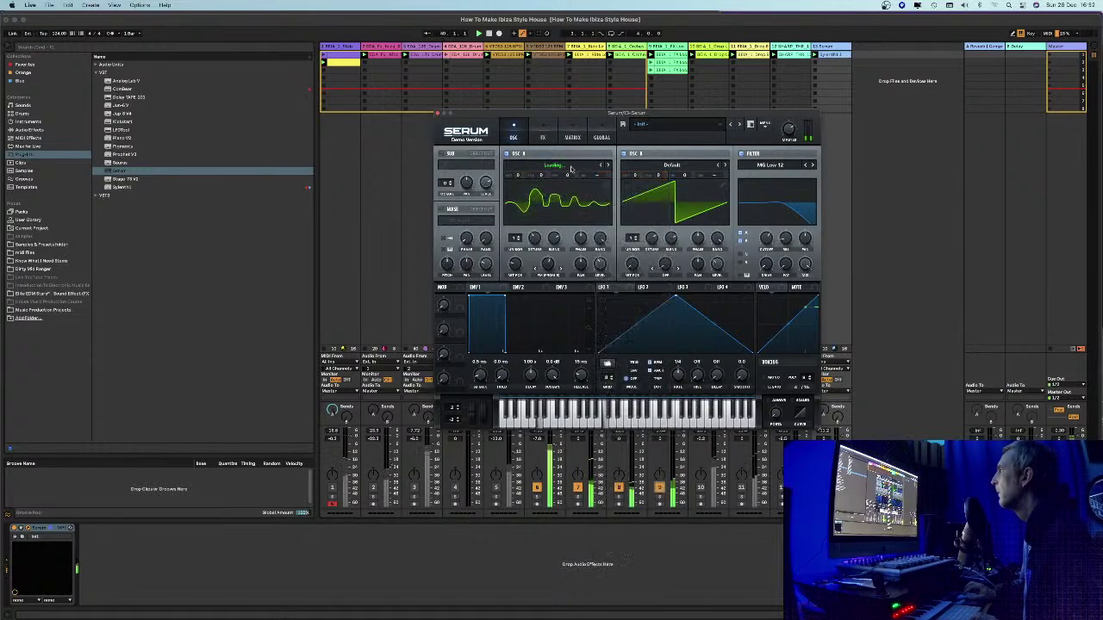
Audition the analog wavetables on oscillator A one after another, from Acid up to Basic Wrd
click(609, 166)
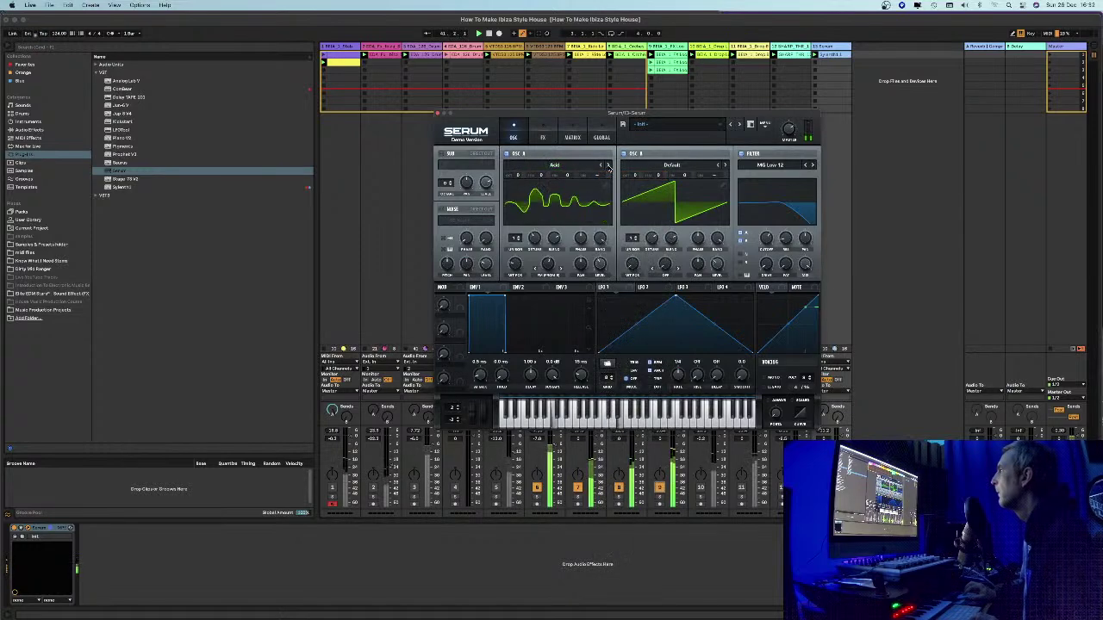
click(608, 167)
click(608, 166)
click(608, 167)
click(608, 167)
click(608, 166)
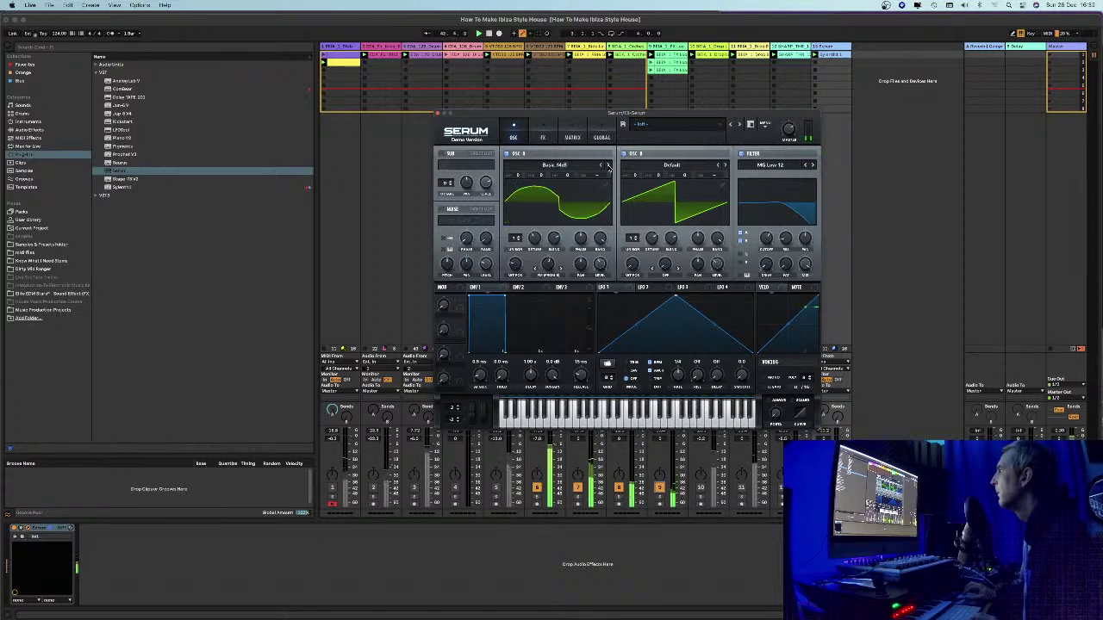
click(608, 167)
click(609, 167)
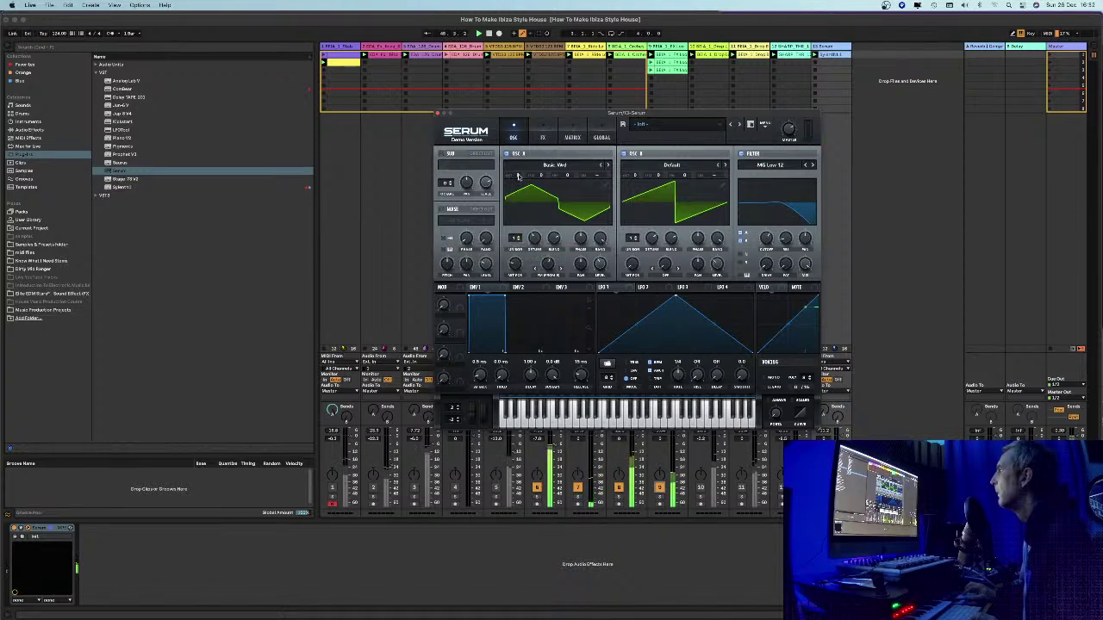
Set oscillator A's octave to -1, fine-tune its unison detune and open the filter cutoff further
drag(518, 176, 519, 184)
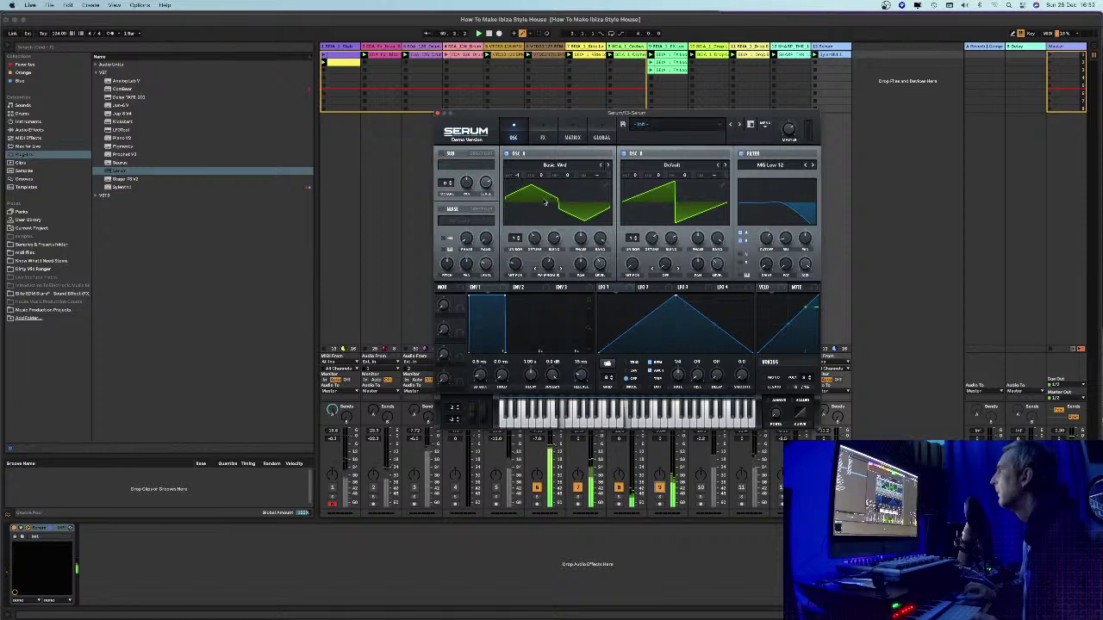
drag(534, 240, 572, 248)
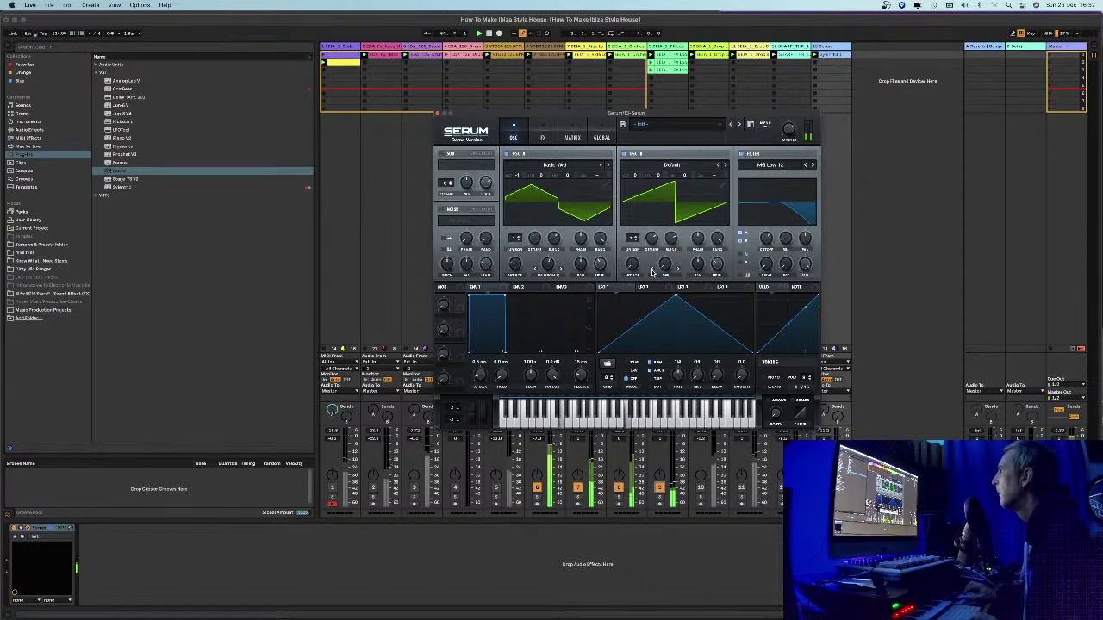
mouse_move(768, 239)
mouse_down()
mouse_move(774, 205)
mouse_move(769, 225)
mouse_up()
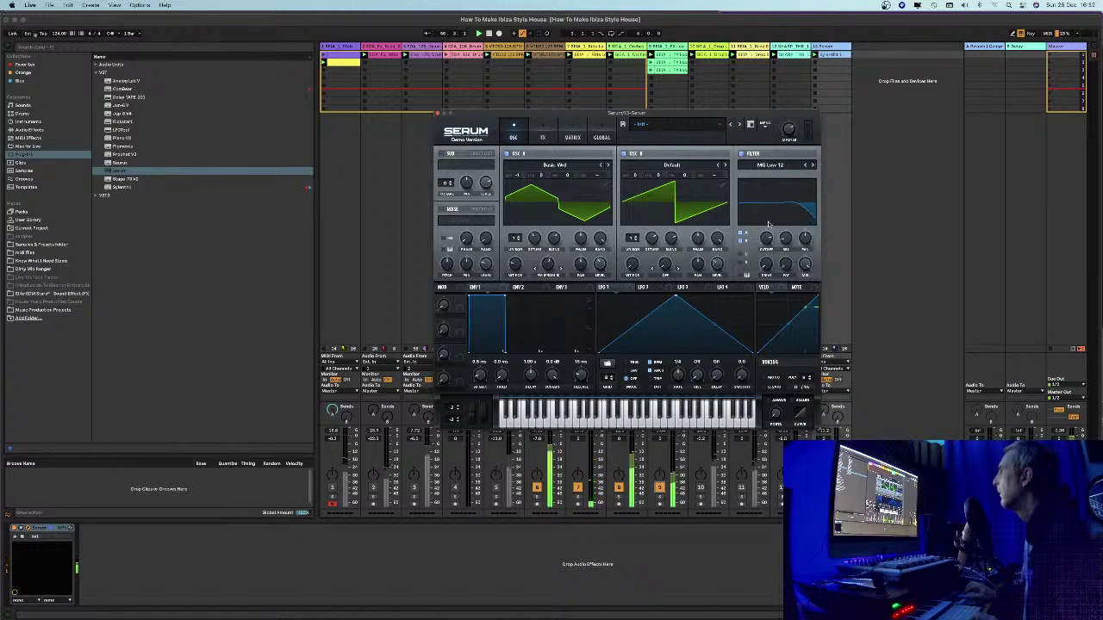
Advance oscillator A through the analog wavetables to Jno while rebalancing the filter cutoff
click(608, 164)
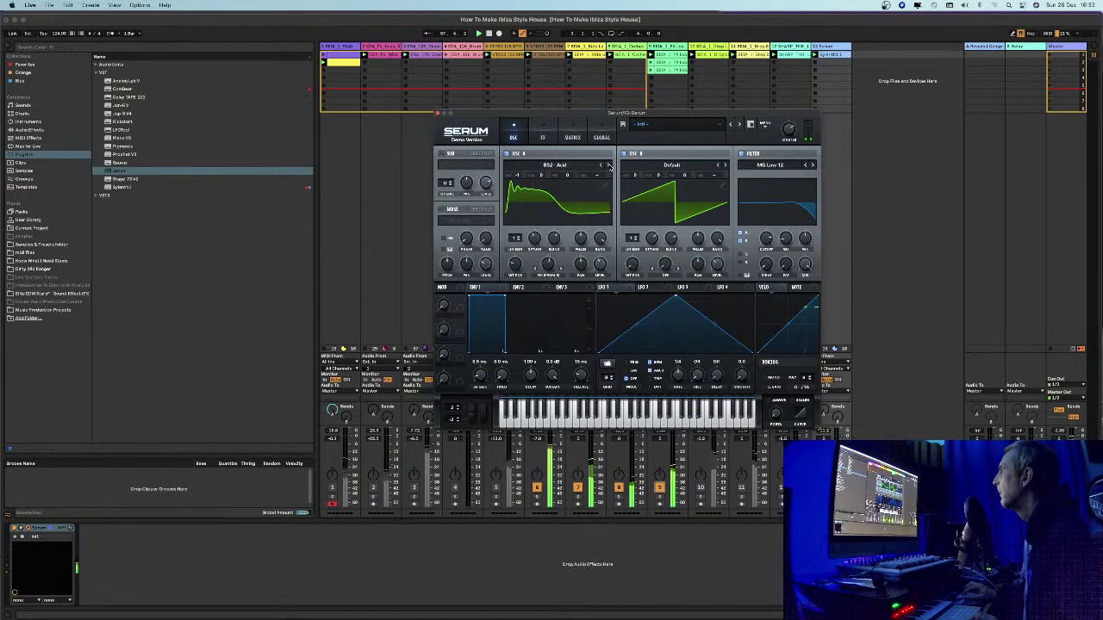
drag(768, 240, 769, 263)
click(608, 165)
click(608, 164)
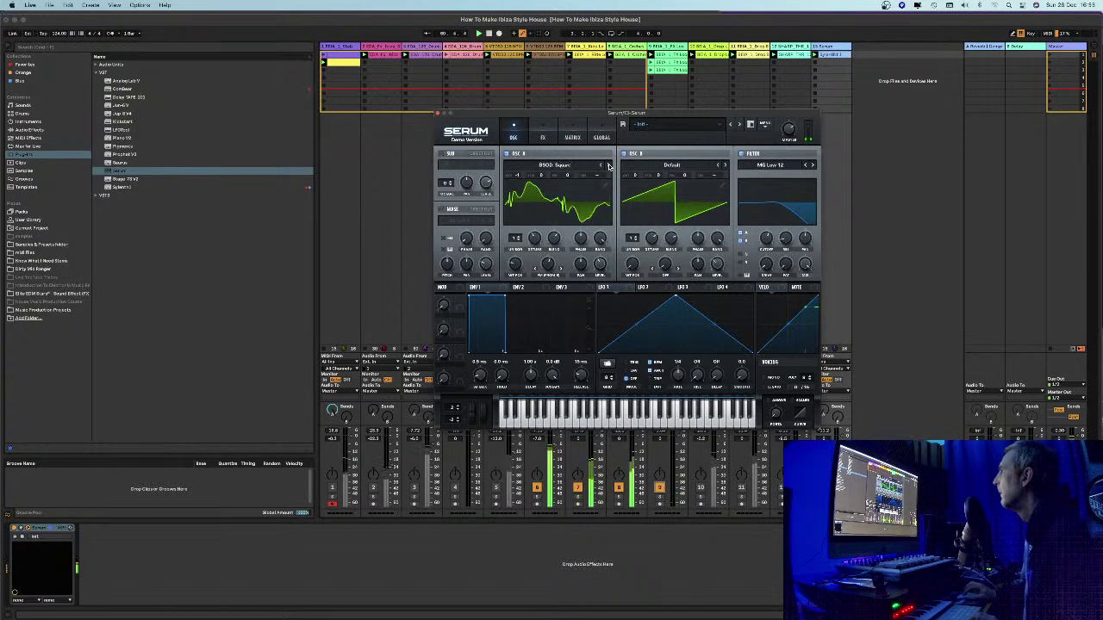
click(608, 165)
click(608, 165)
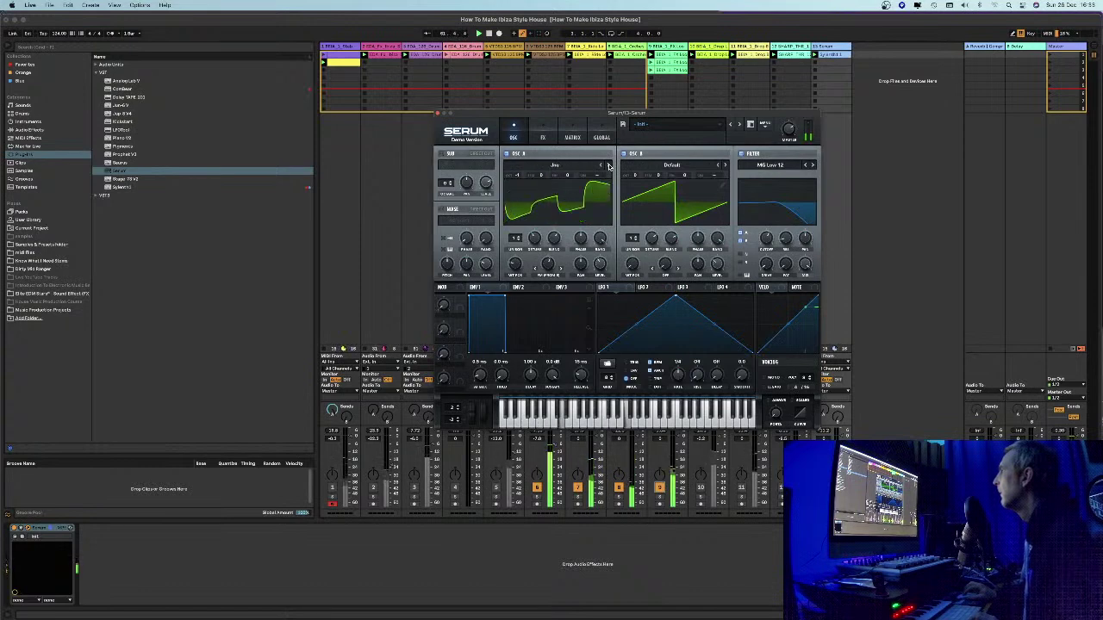
drag(766, 243, 766, 234)
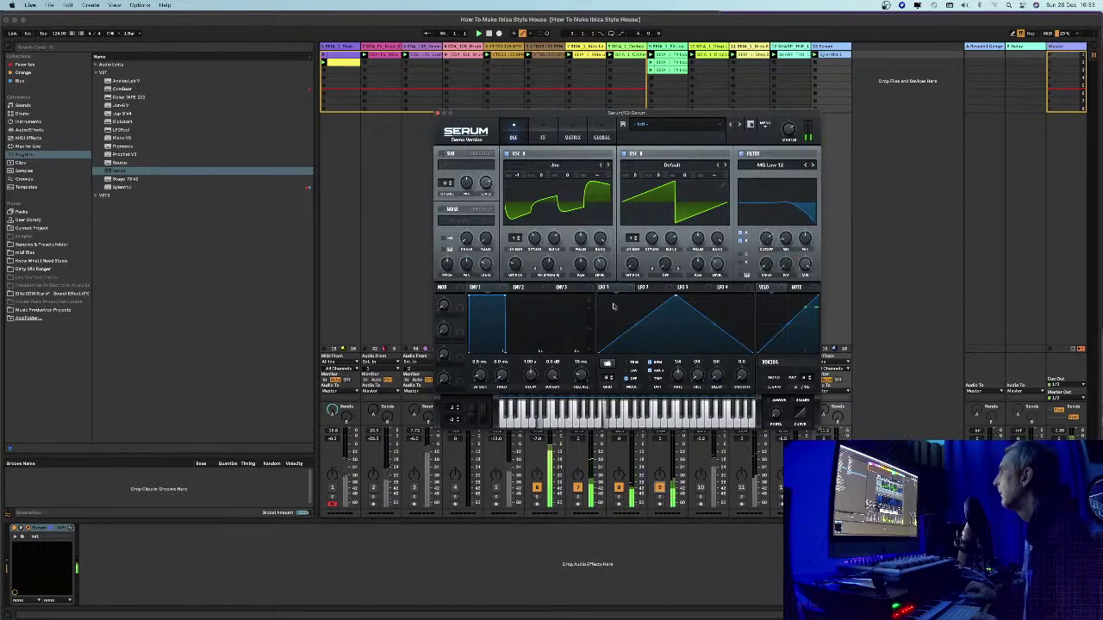
Assign envelope 2 to the filter cutoff and shape it with a short decay and 0% sustain
click(517, 288)
drag(530, 291, 772, 248)
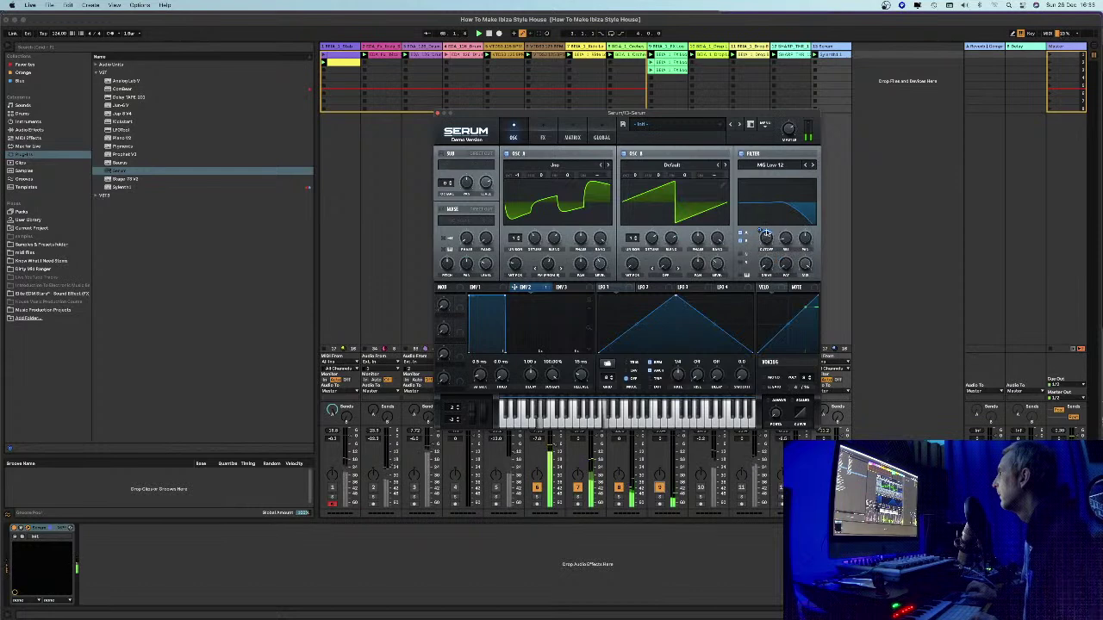
right_click(766, 238)
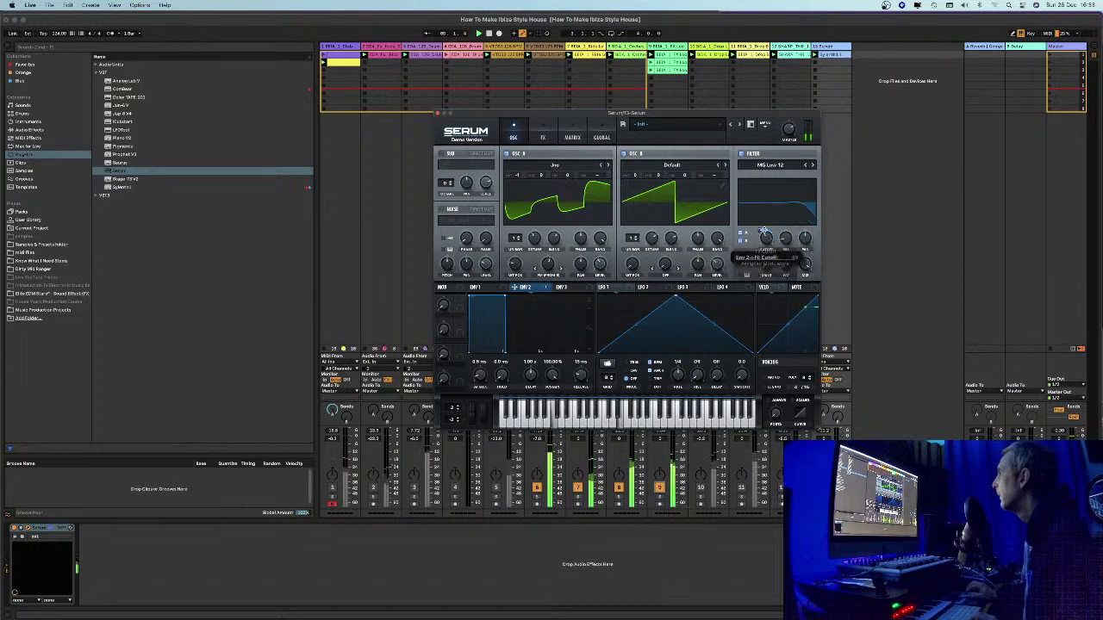
click(766, 239)
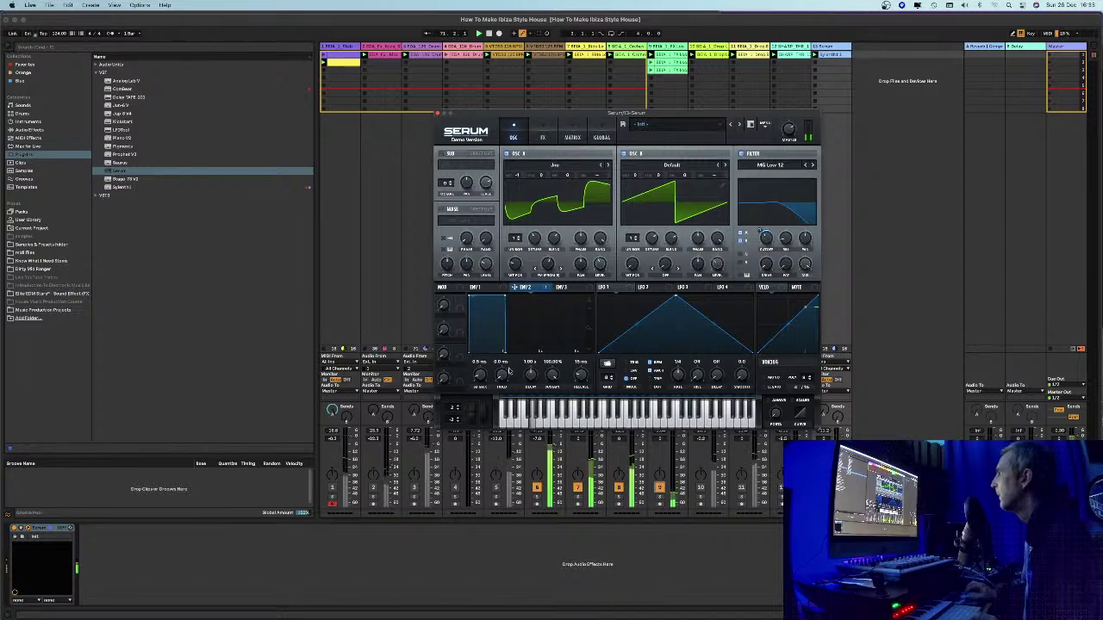
drag(504, 303, 492, 363)
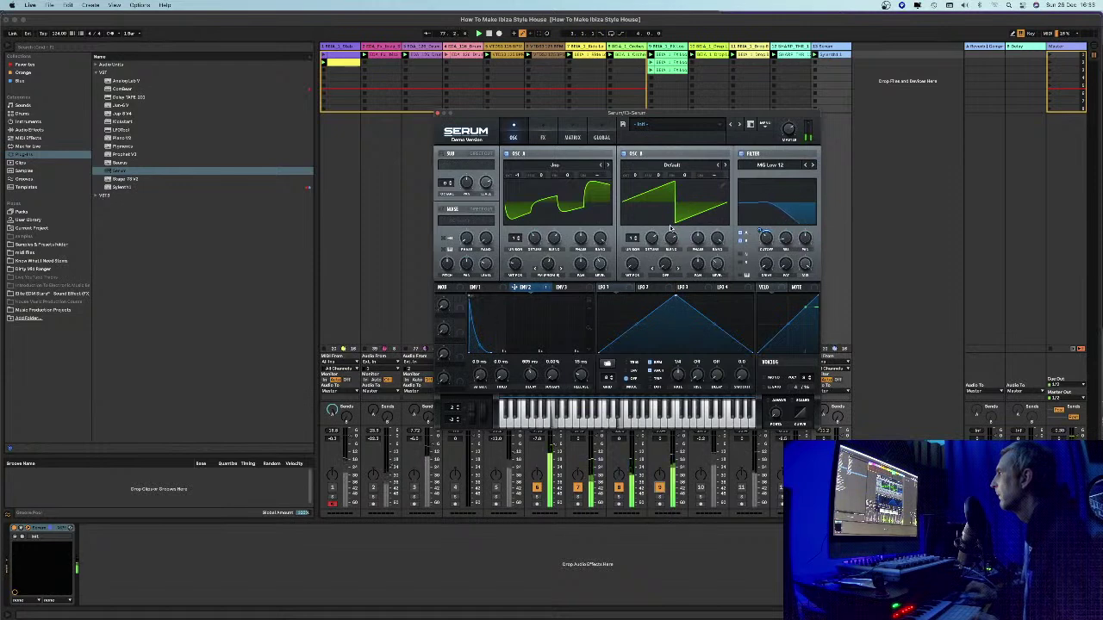
Switch oscillator B to the 4088 wavetable and fine-tune the filter cutoff to suit the new sound
mouse_move(764, 240)
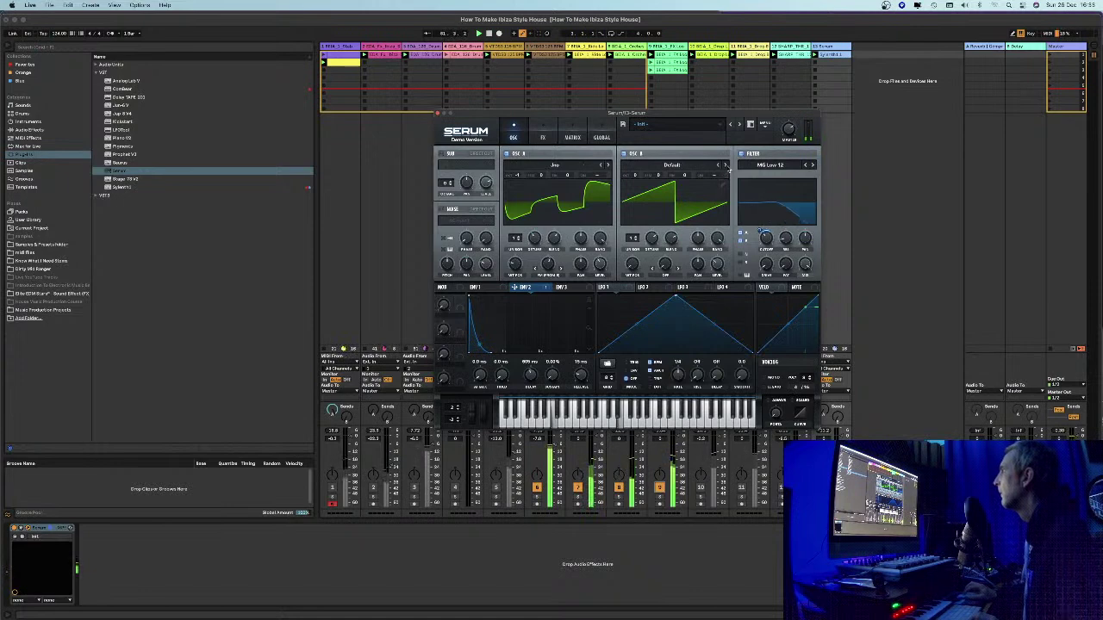
click(724, 166)
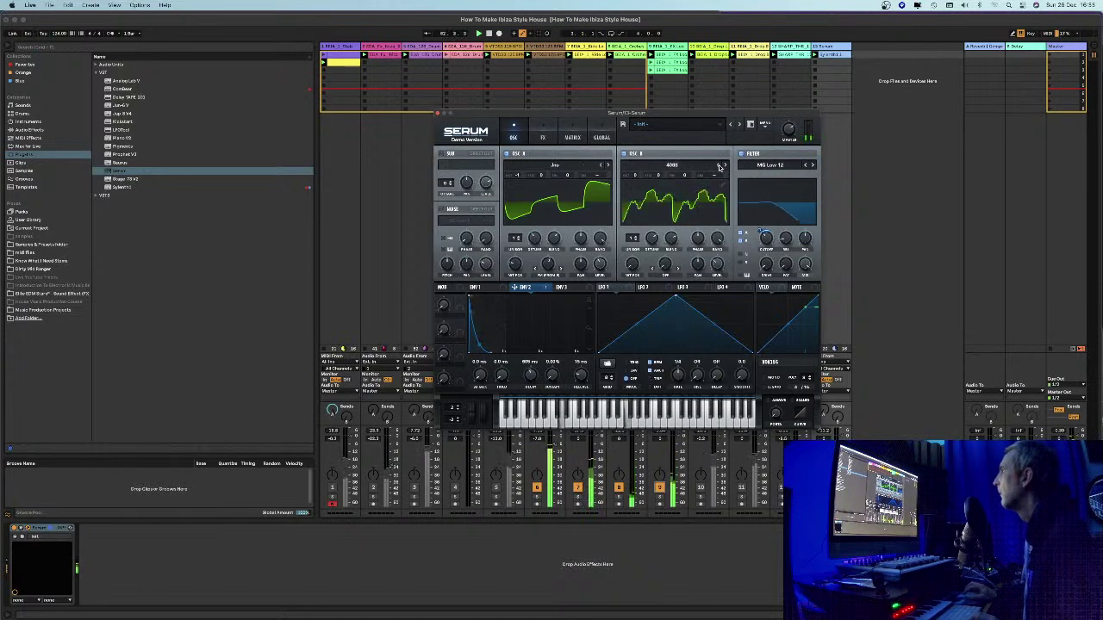
drag(765, 235, 762, 232)
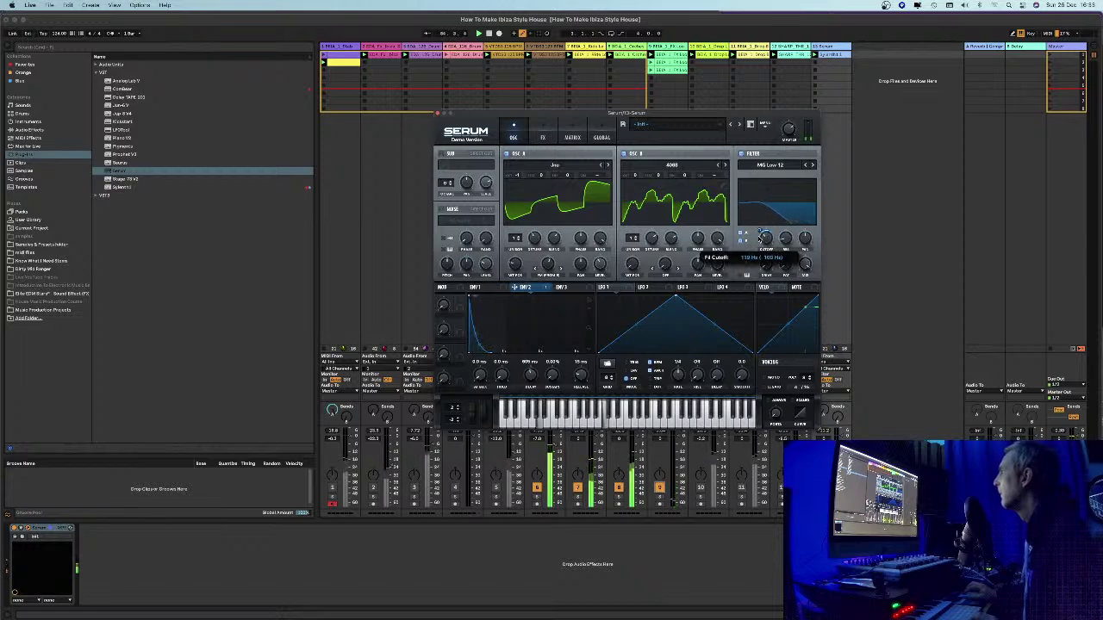
Add the Delay effect to the pluck's Serum effects chain, ahead of the reverb
click(548, 136)
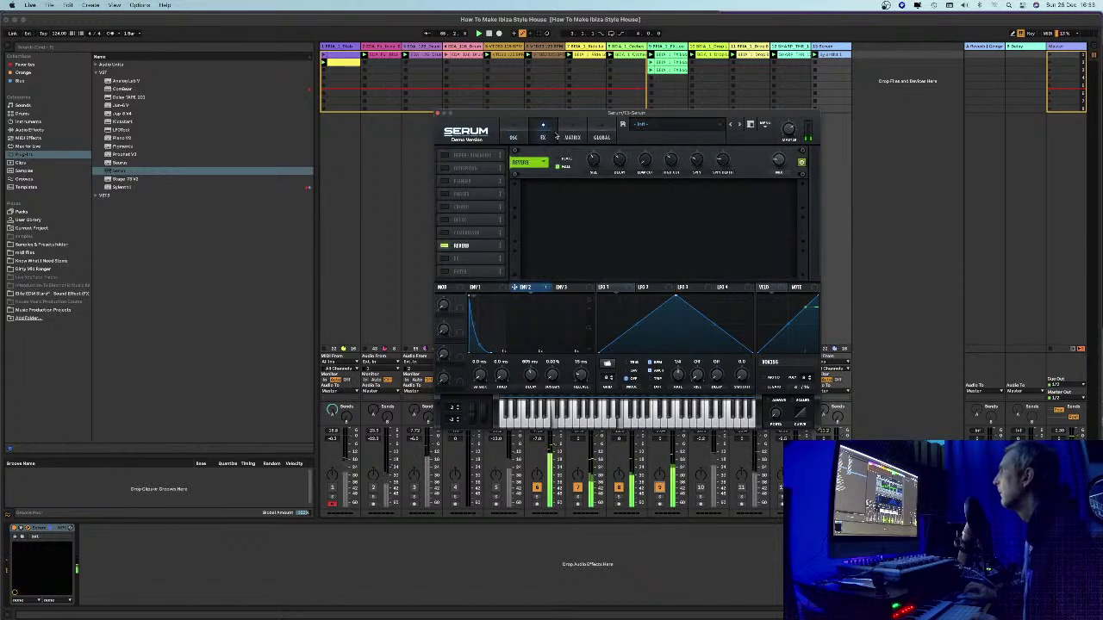
click(447, 222)
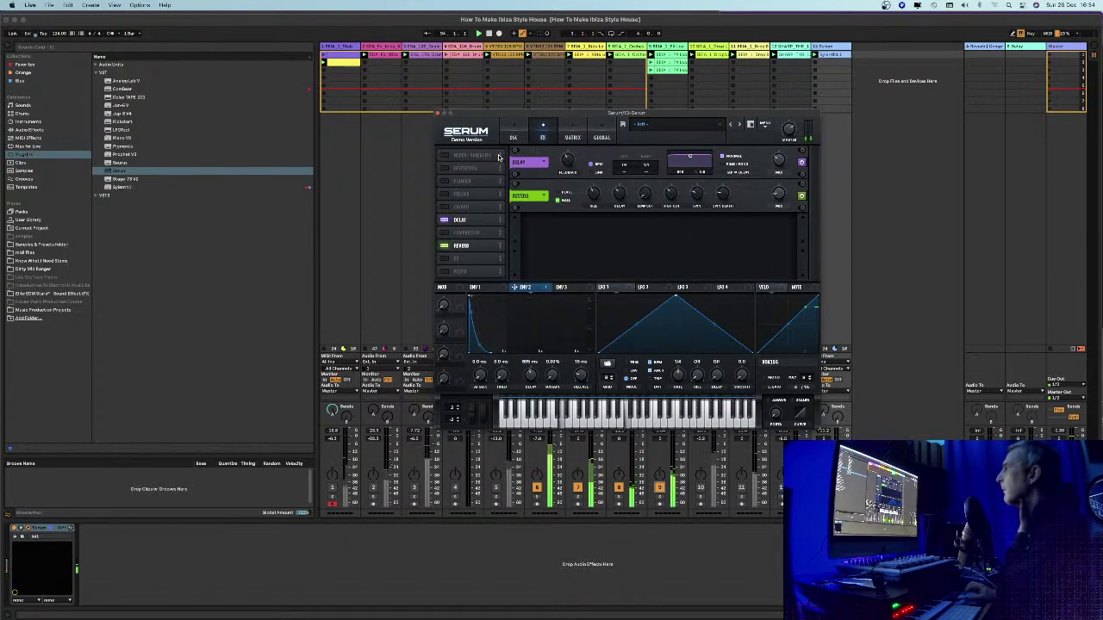
Try the Distortion effect on the pluck with an adjusted mix, and remove it again
click(446, 168)
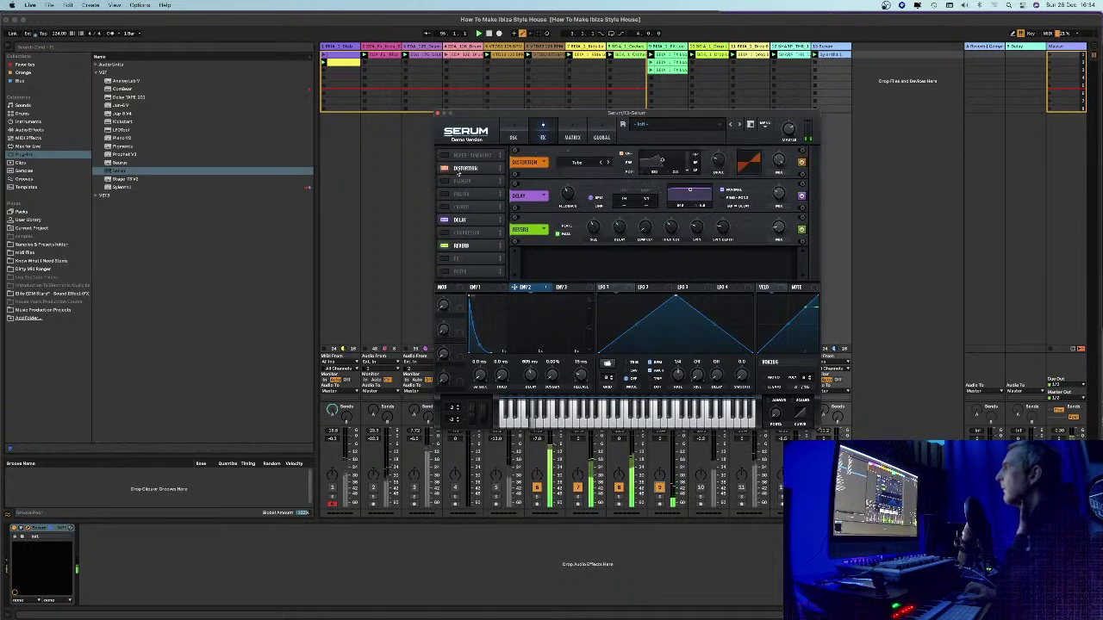
drag(778, 160, 778, 192)
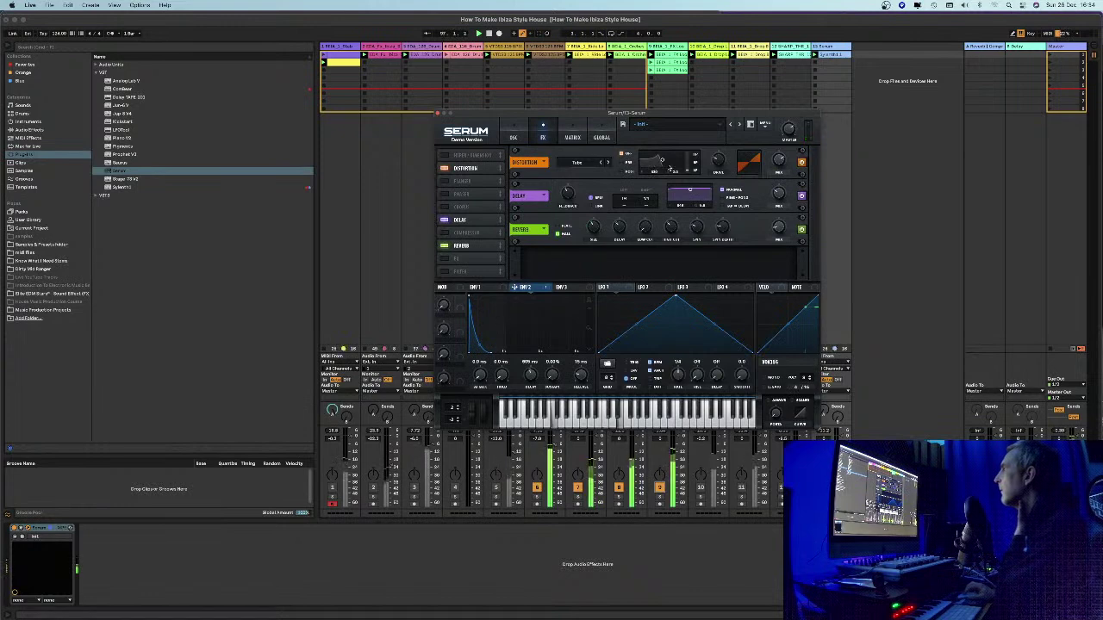
click(444, 168)
Add the Flanger effect to the pluck's effects chain and adjust its mix
click(445, 181)
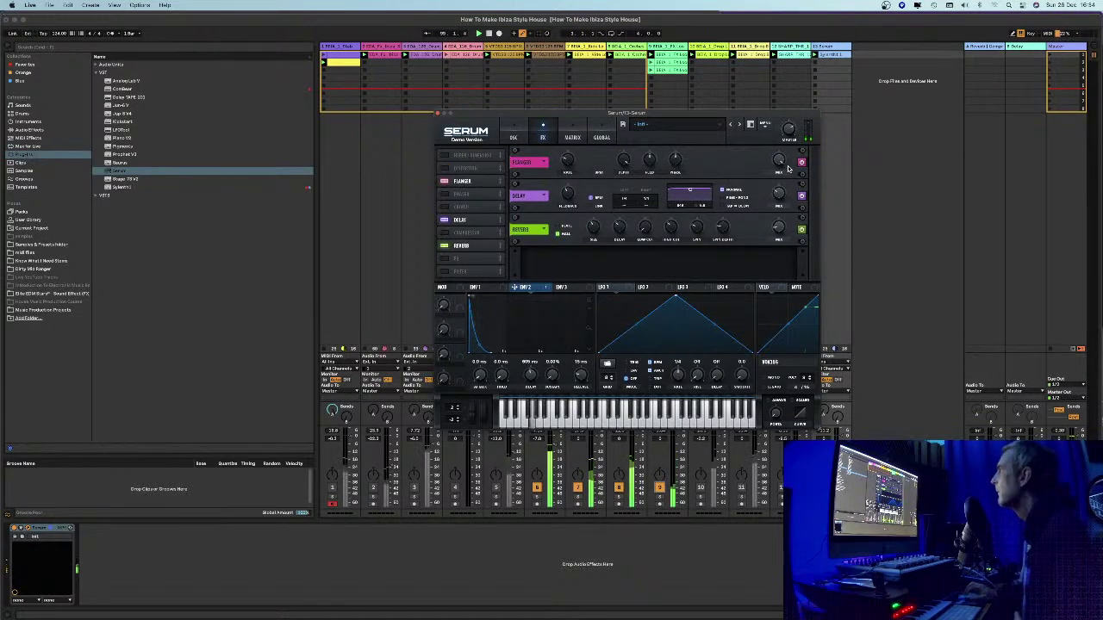
drag(778, 162, 775, 229)
Fine-tune the filter cutoff and reshape envelope 1's decay and sustain, returning to envelope 2
click(512, 136)
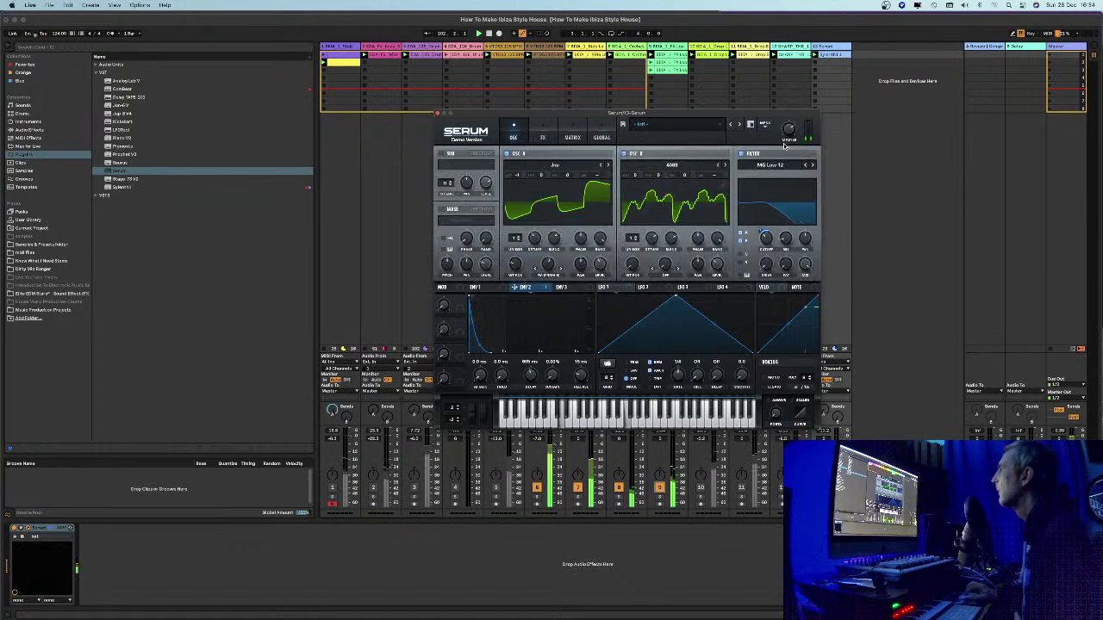
mouse_move(763, 240)
mouse_down()
mouse_move(773, 187)
mouse_move(766, 238)
mouse_up()
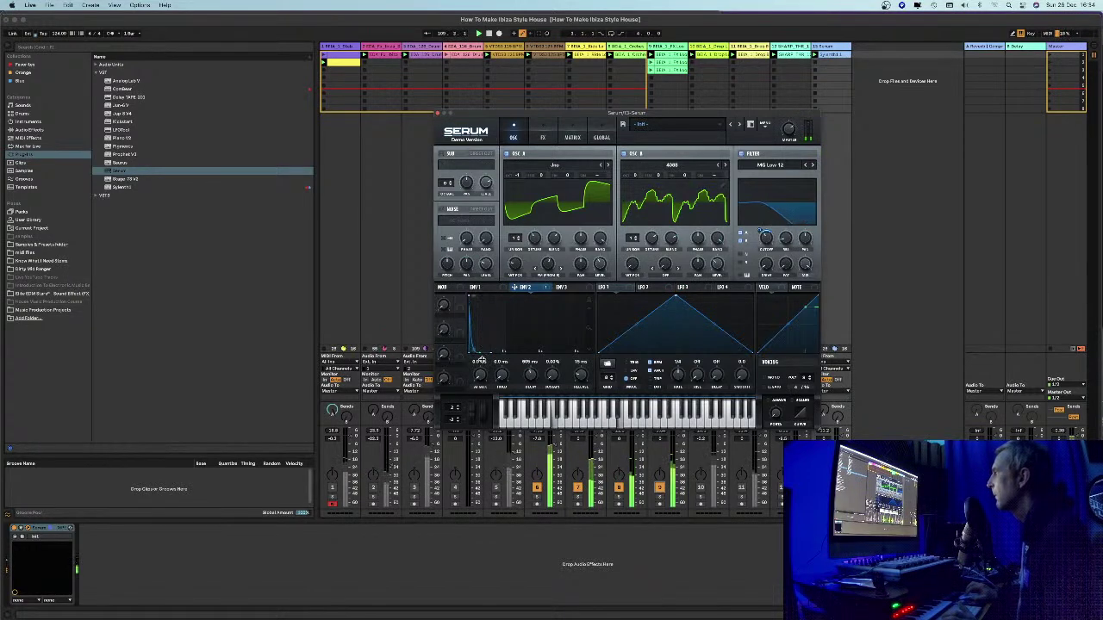
click(477, 287)
drag(505, 295, 523, 322)
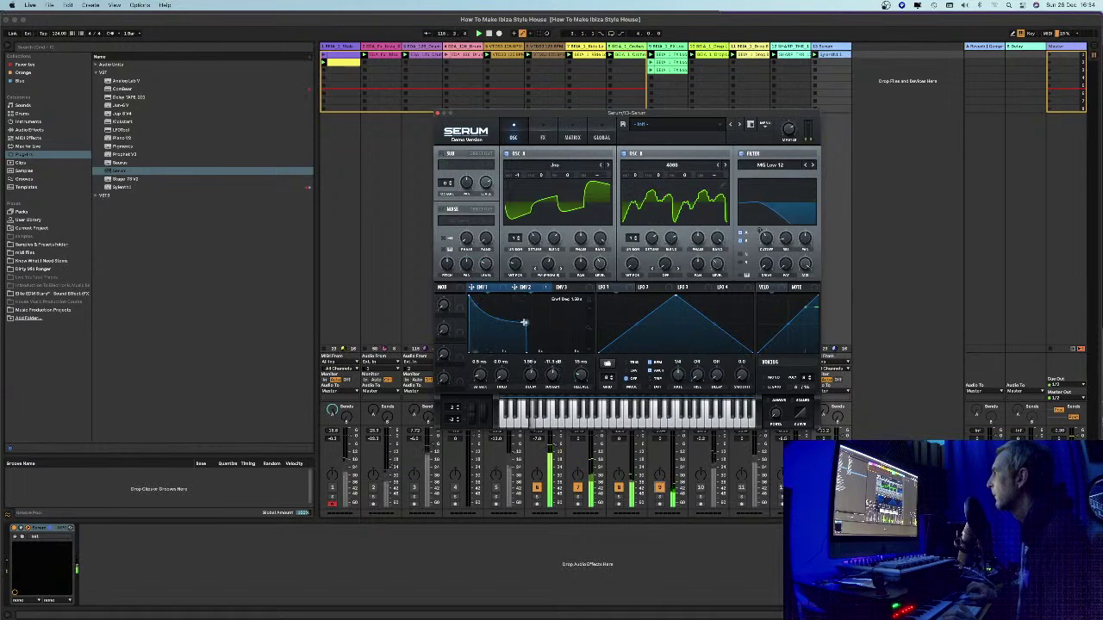
click(530, 291)
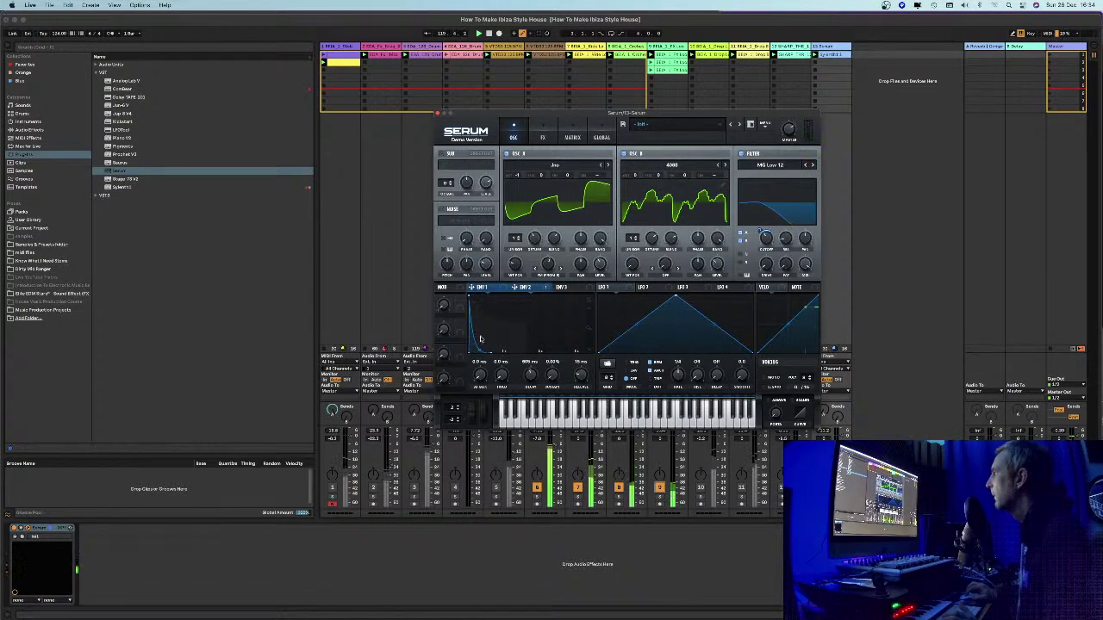
Briefly activate track 3 to hear it with the pluck, and deactivate it again
click(415, 488)
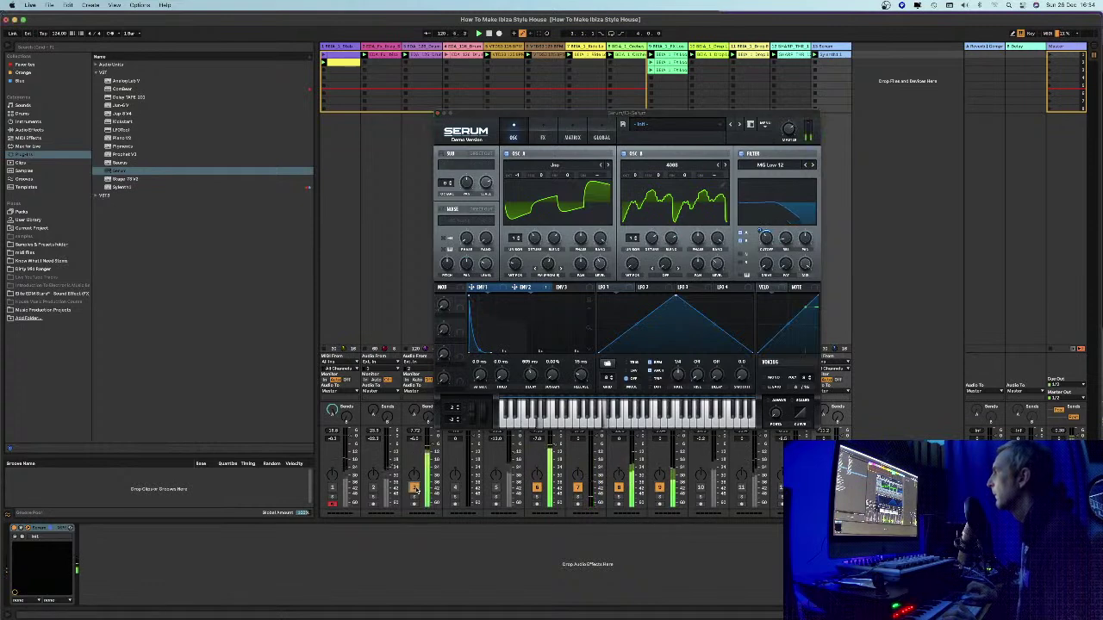
click(414, 488)
Move the Serum window aside and save the synth sound as a preset named Ibiza Pluck on the Desktop
drag(555, 114, 505, 108)
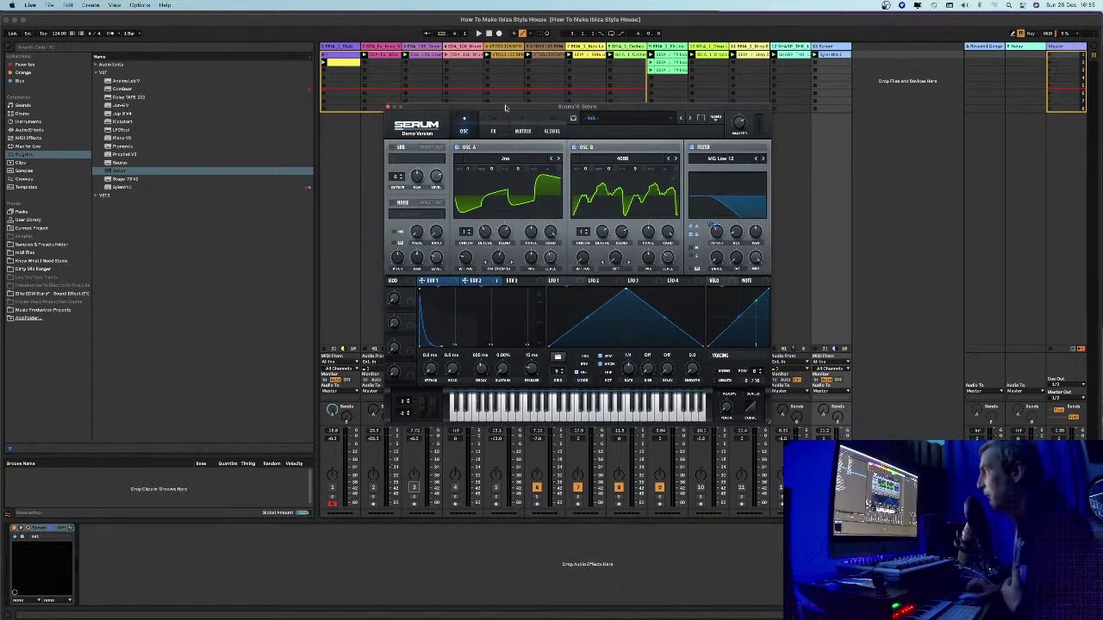
drag(504, 108, 450, 123)
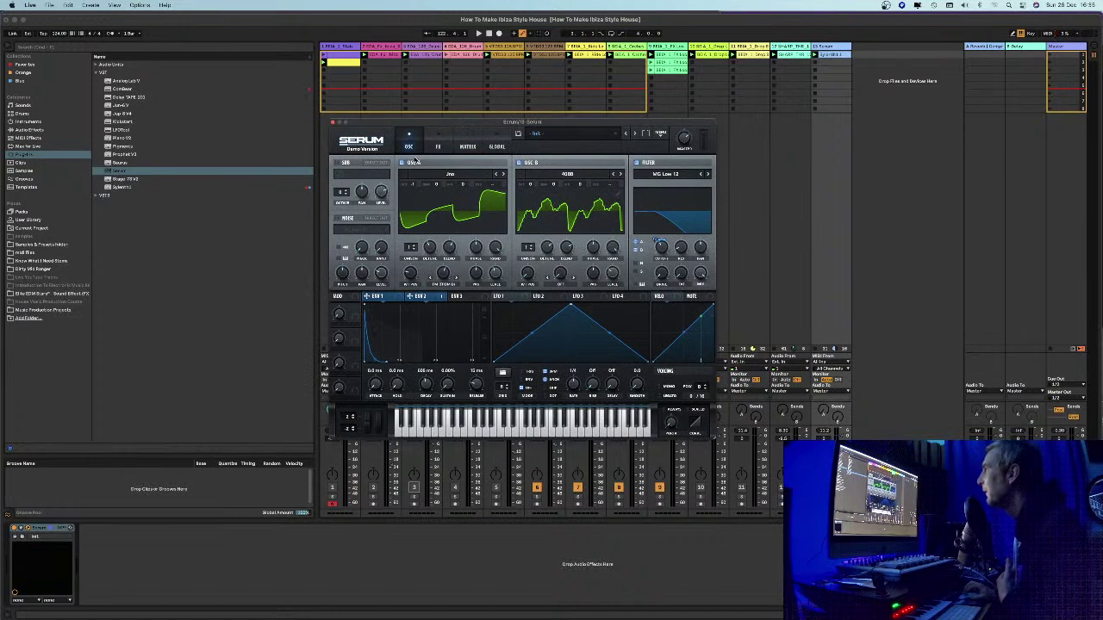
click(23, 539)
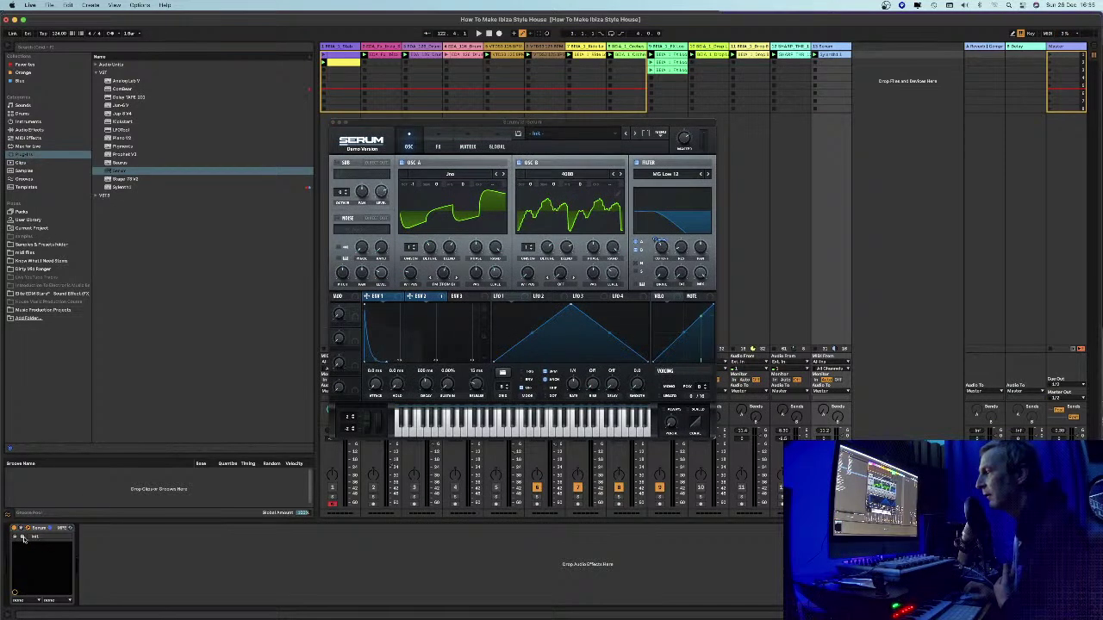
click(23, 538)
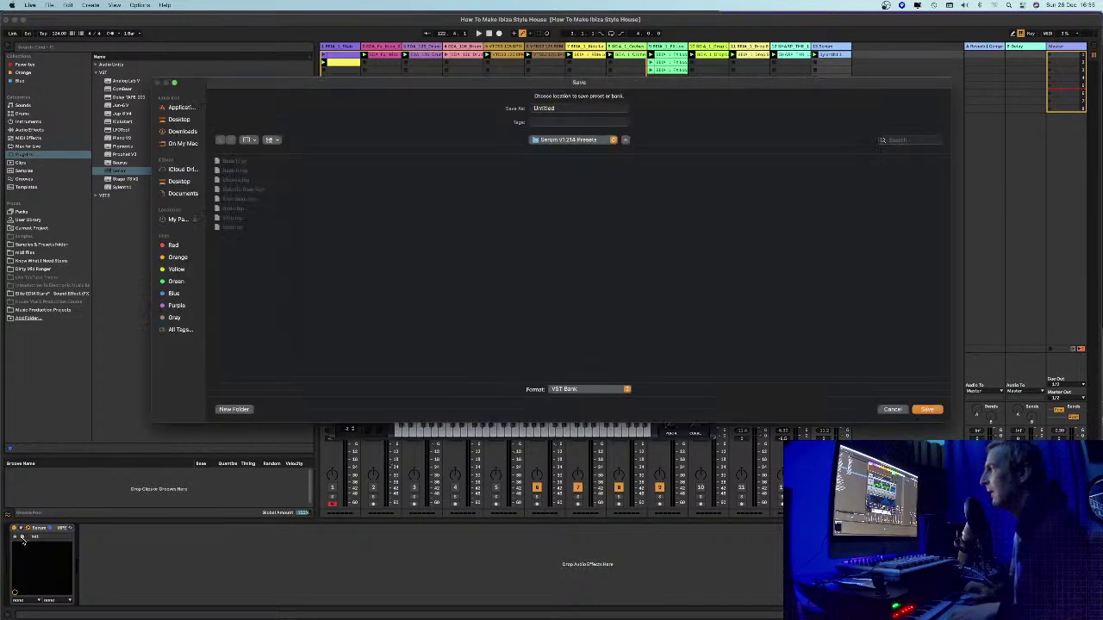
drag(408, 87, 416, 148)
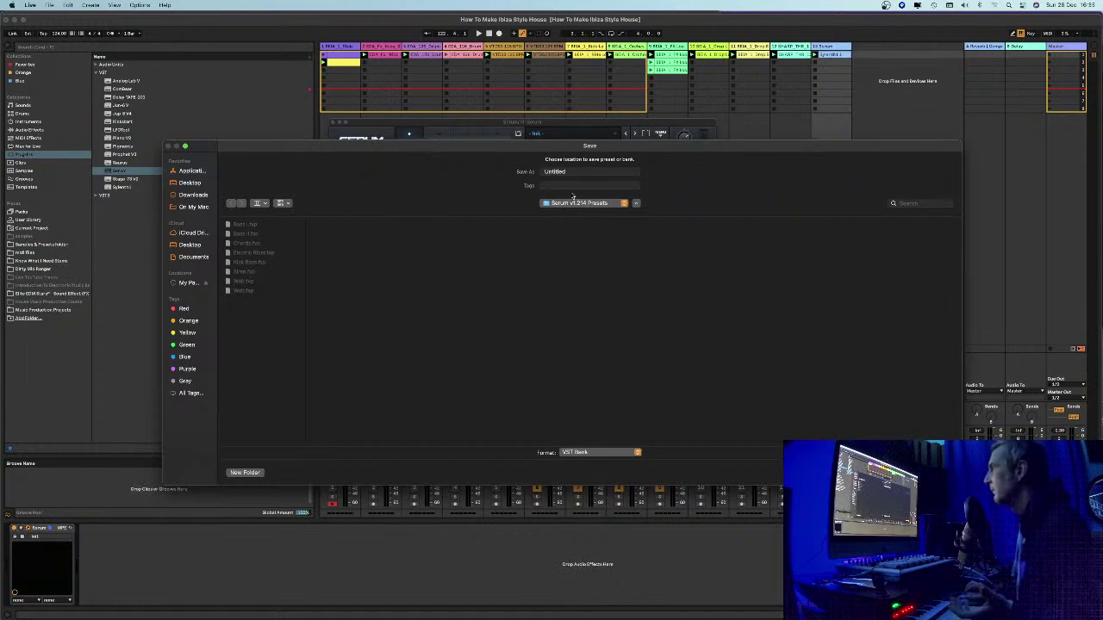
click(189, 183)
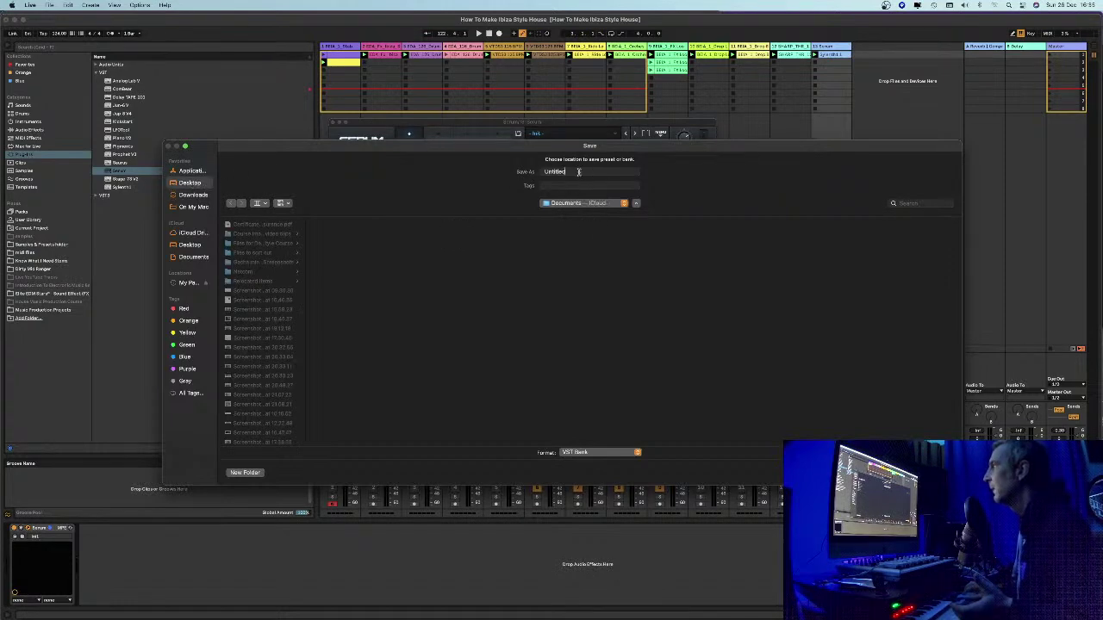
text(Ibi)
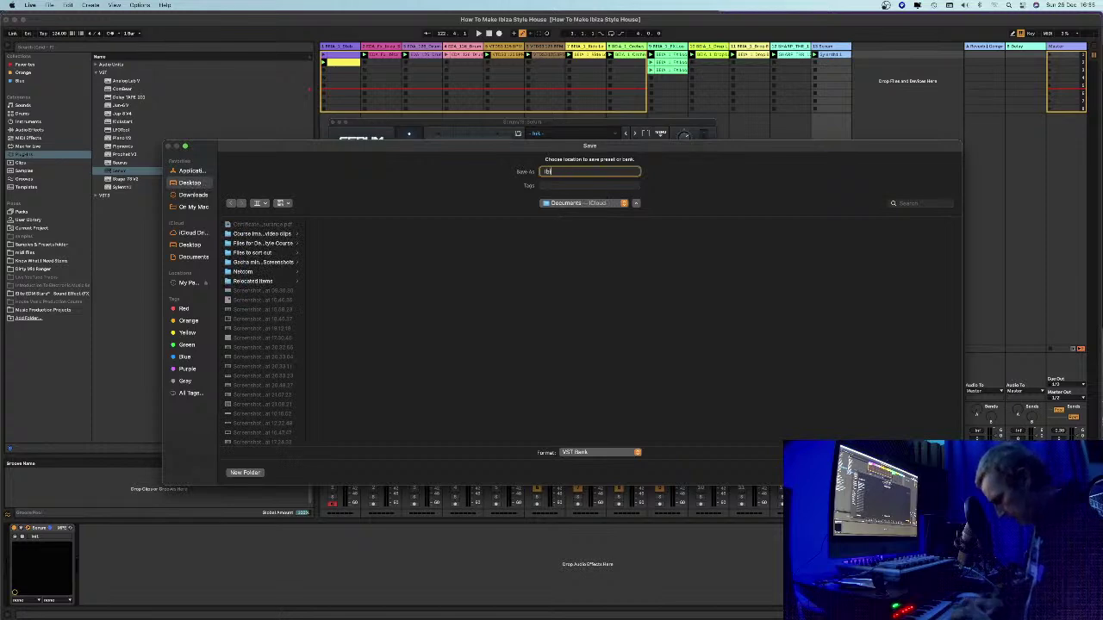
text(za)
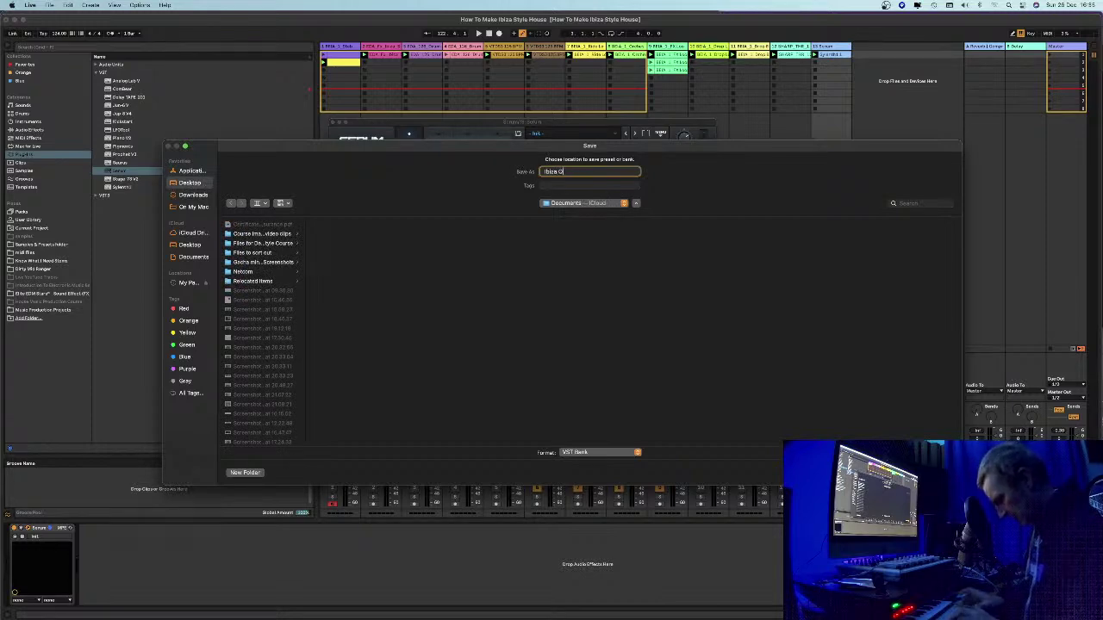
text( Plu)
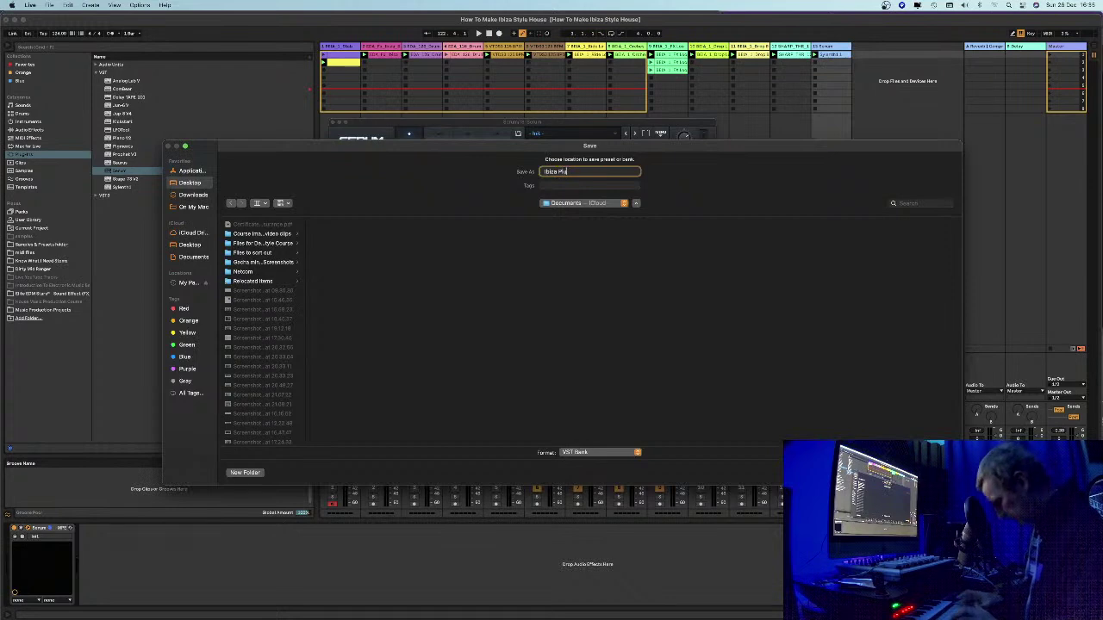
text(ck)
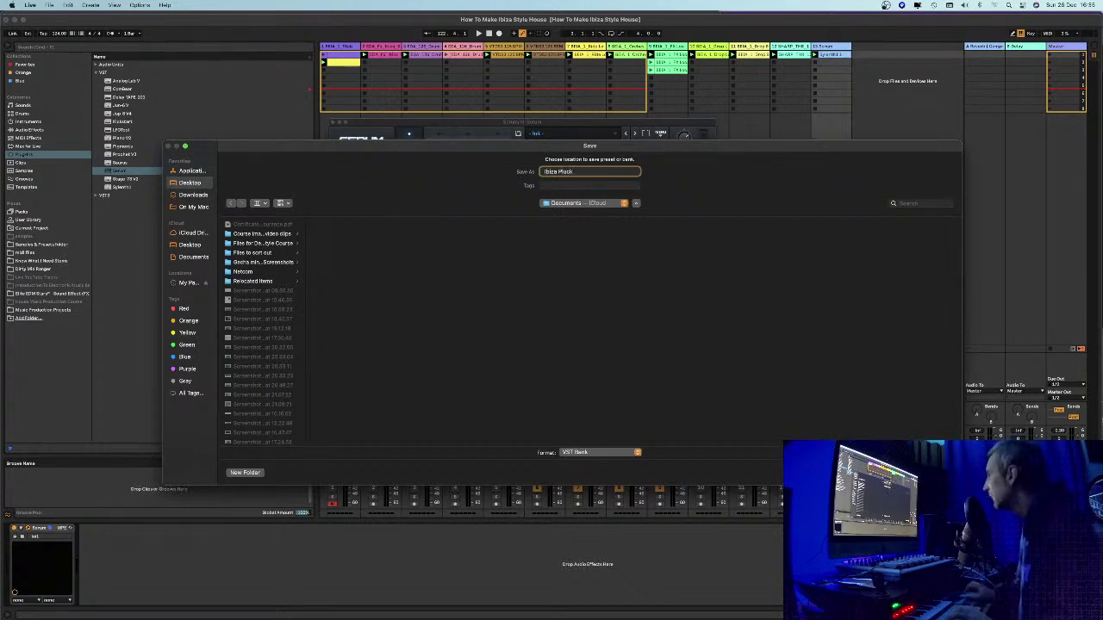
key(Return)
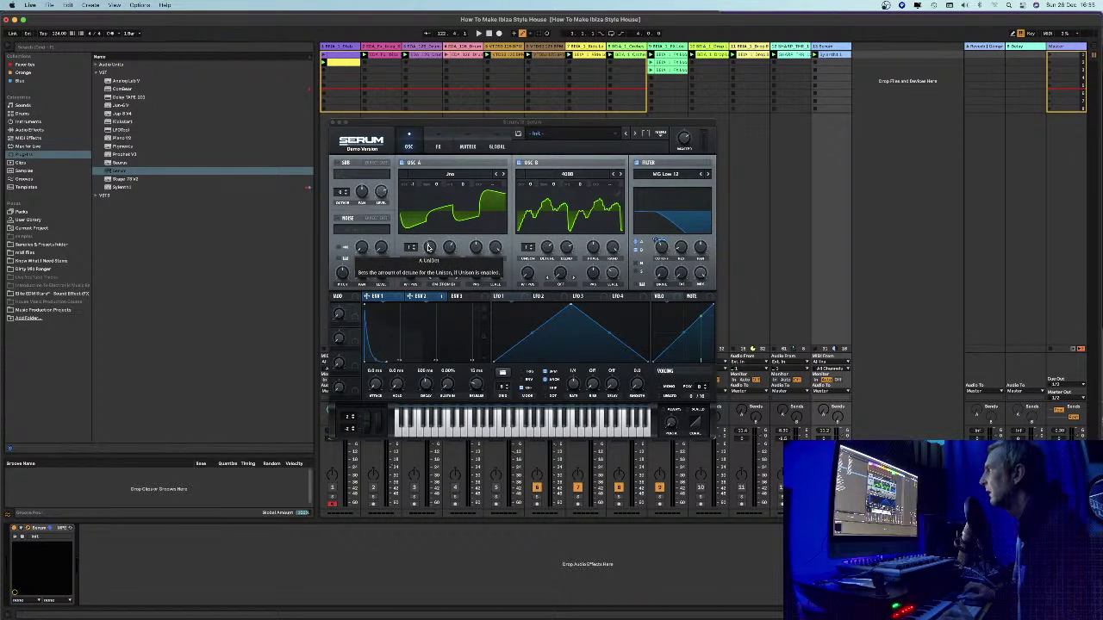
Review Serum's global settings, modulation matrix, effects and oscillator pages
click(411, 260)
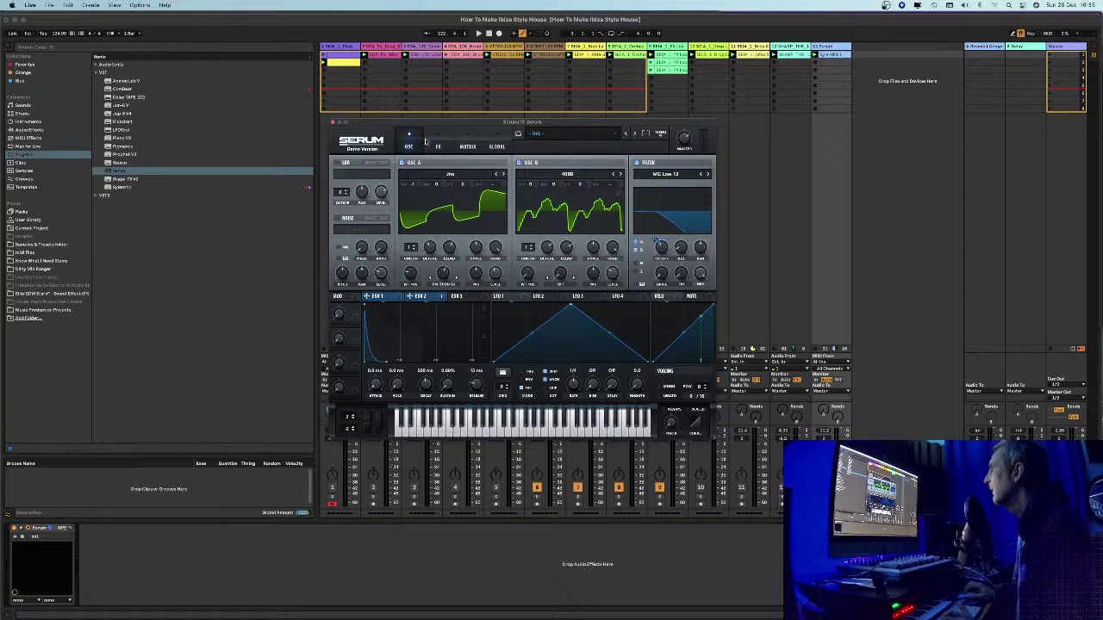
click(497, 145)
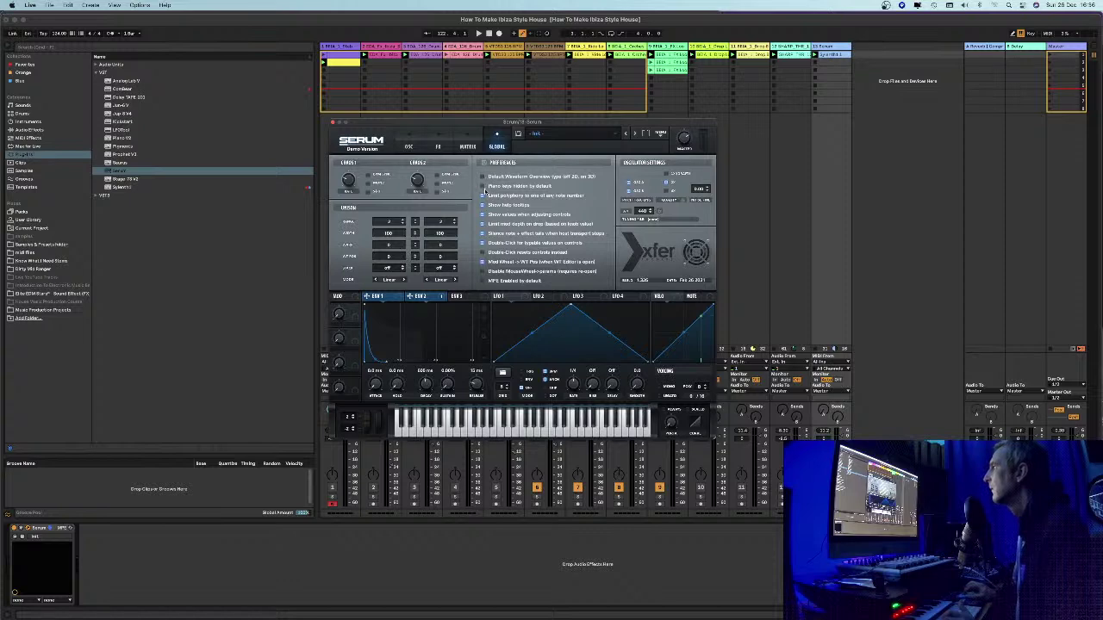
click(467, 142)
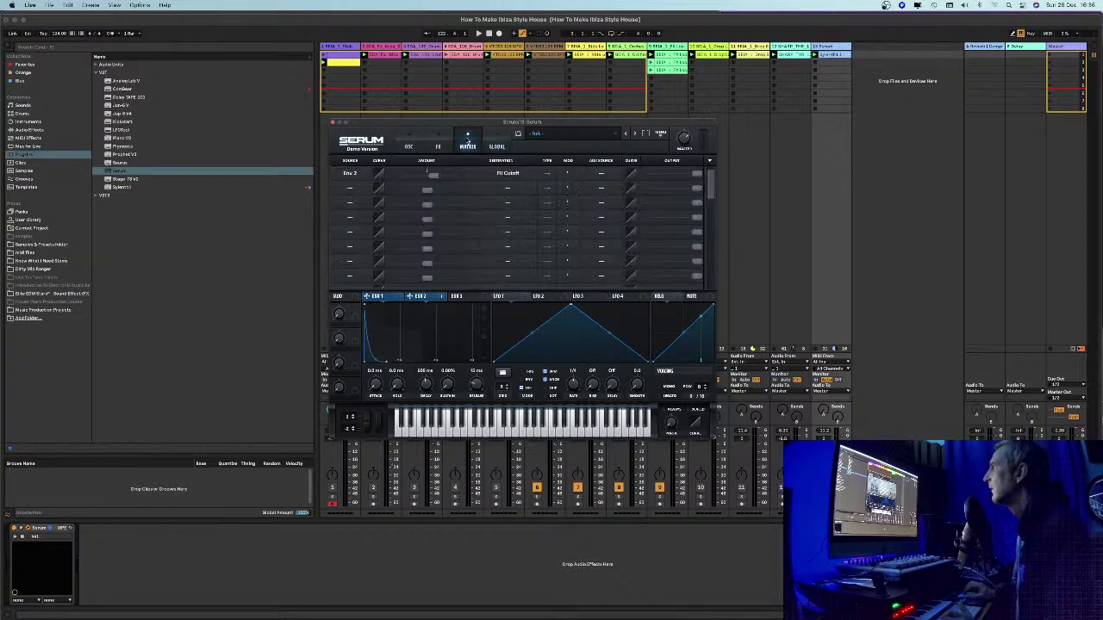
click(438, 145)
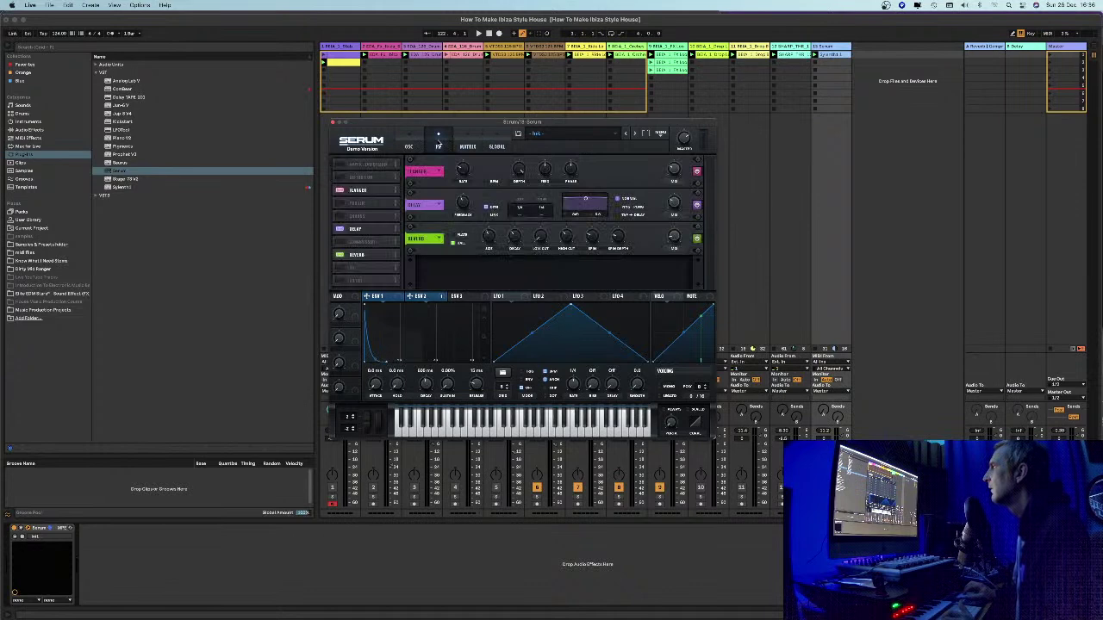
click(410, 147)
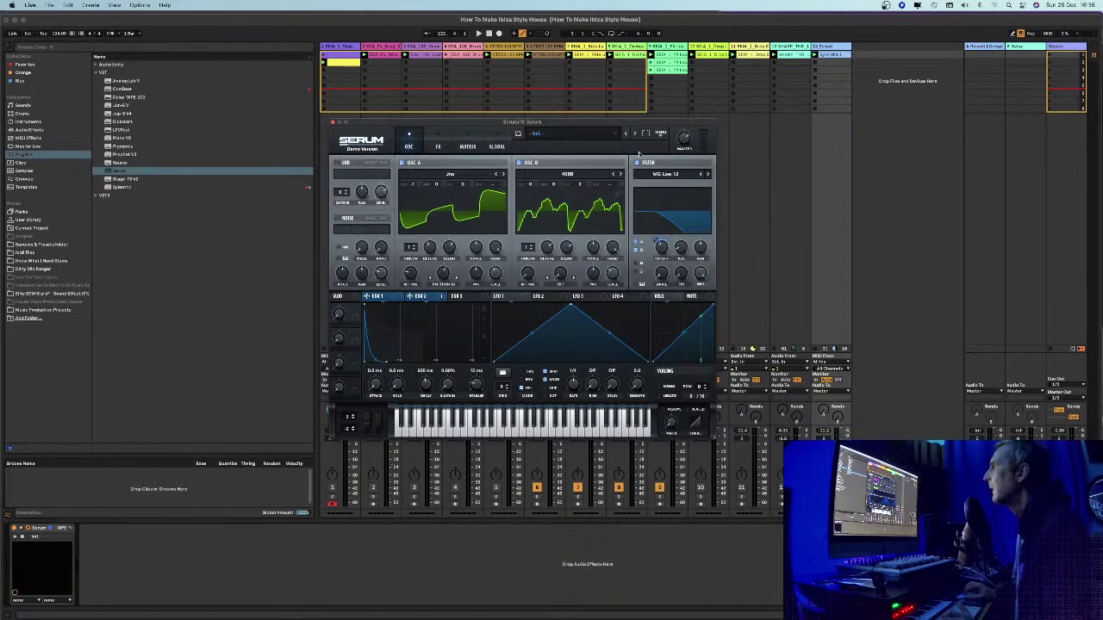
click(447, 148)
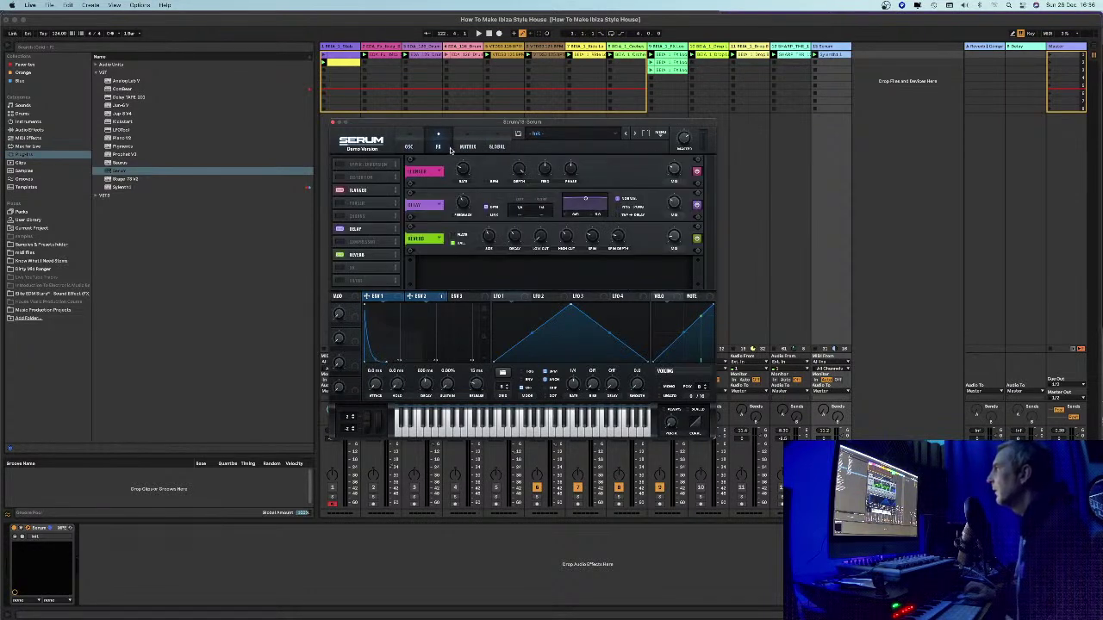
click(409, 146)
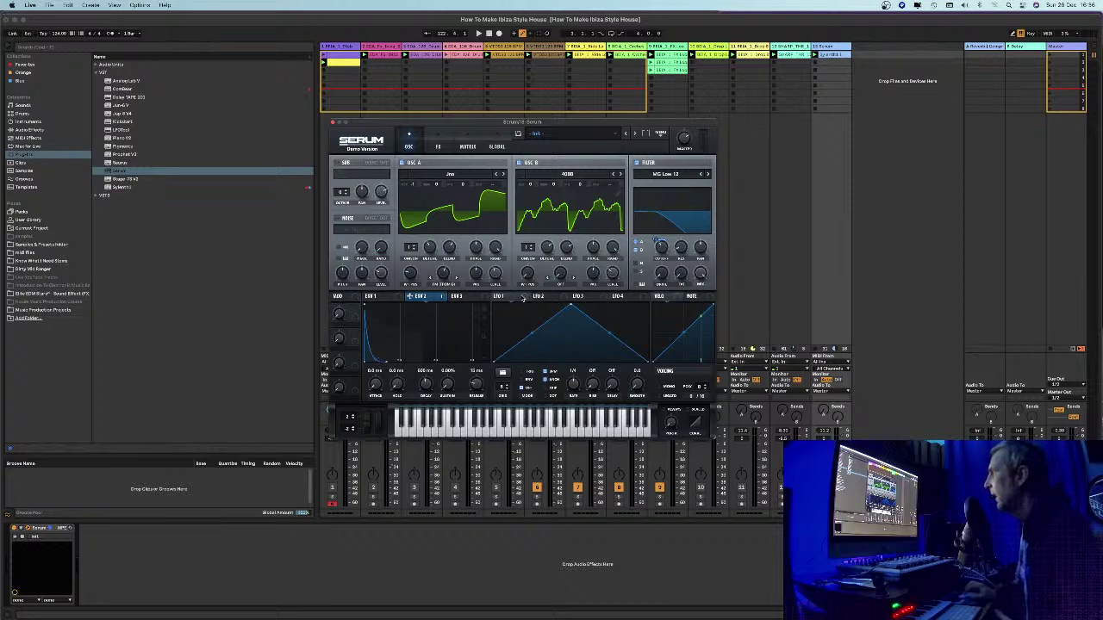
Assign LFO 1 to the filter cutoff, play the track to hear the modulation and adjust the cutoff
drag(534, 133, 547, 150)
drag(526, 317, 674, 264)
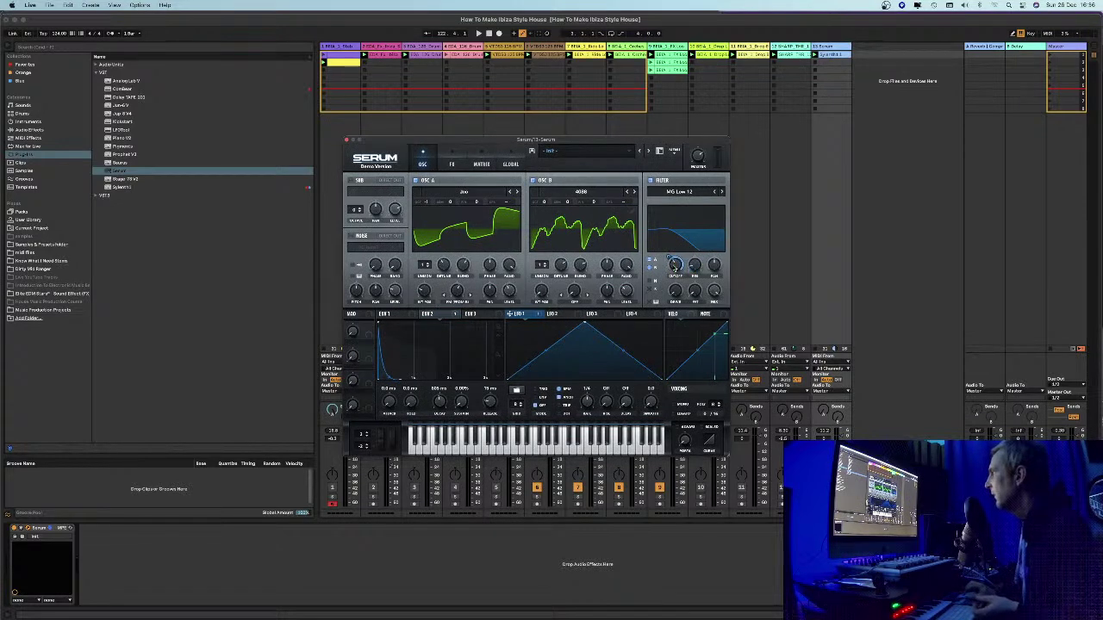
key(space)
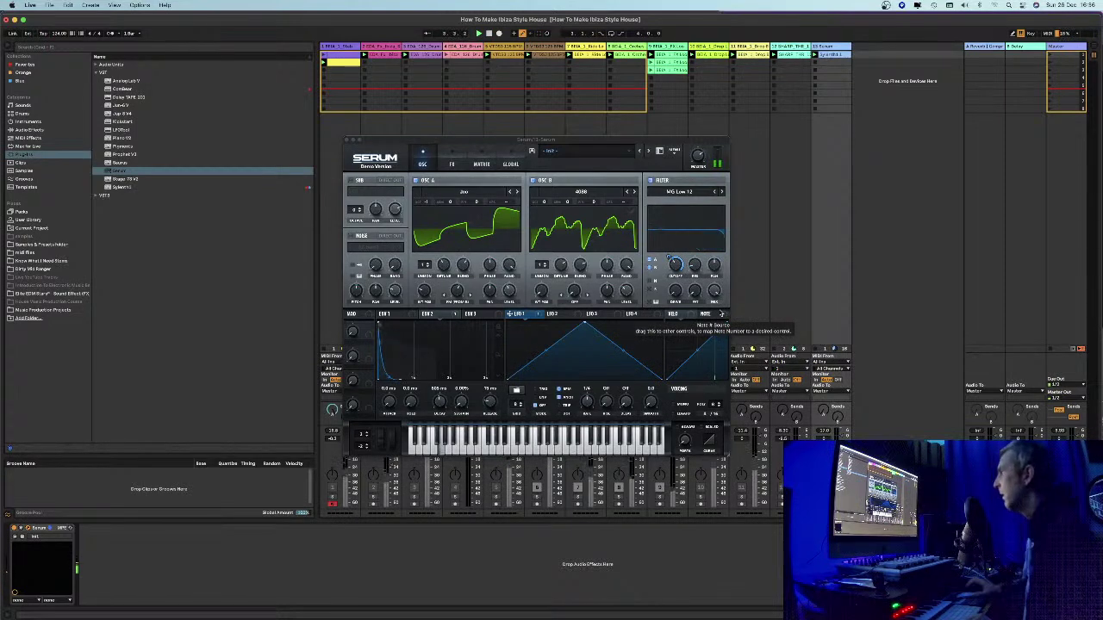
mouse_move(676, 264)
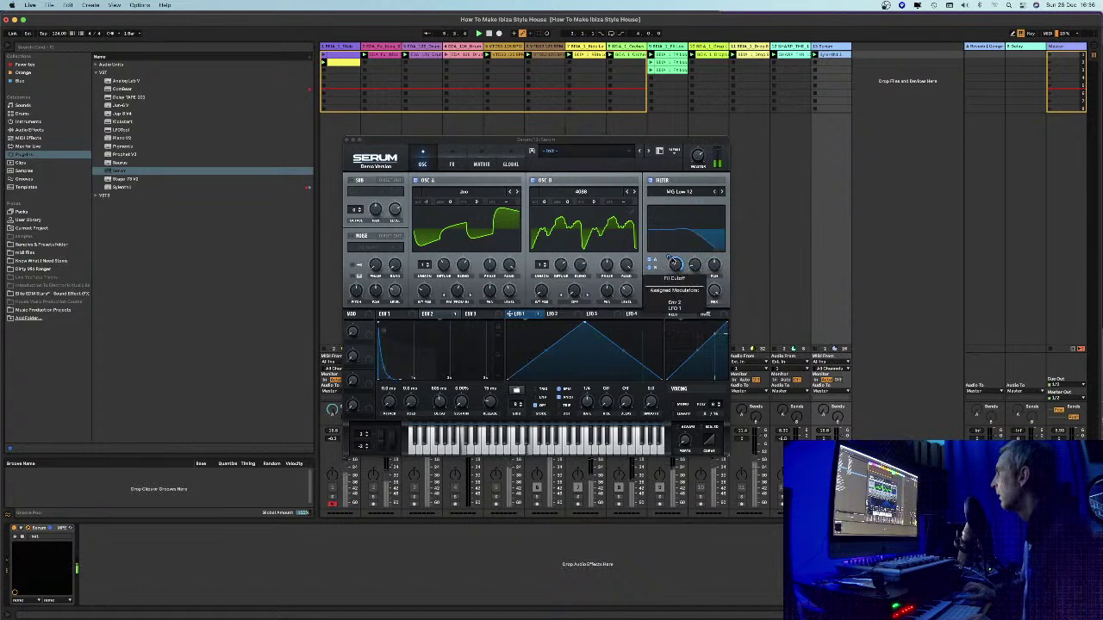
click(675, 264)
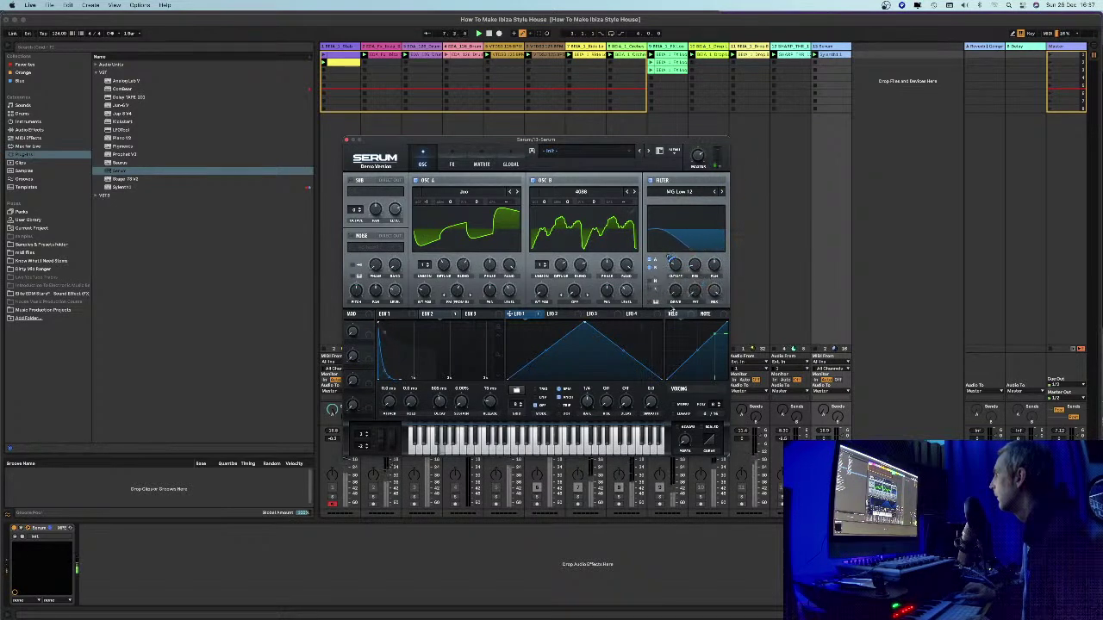
Unsolo the Serum track to play it with the other tracks, and adjust Serum's master and oscillator levels
click(823, 497)
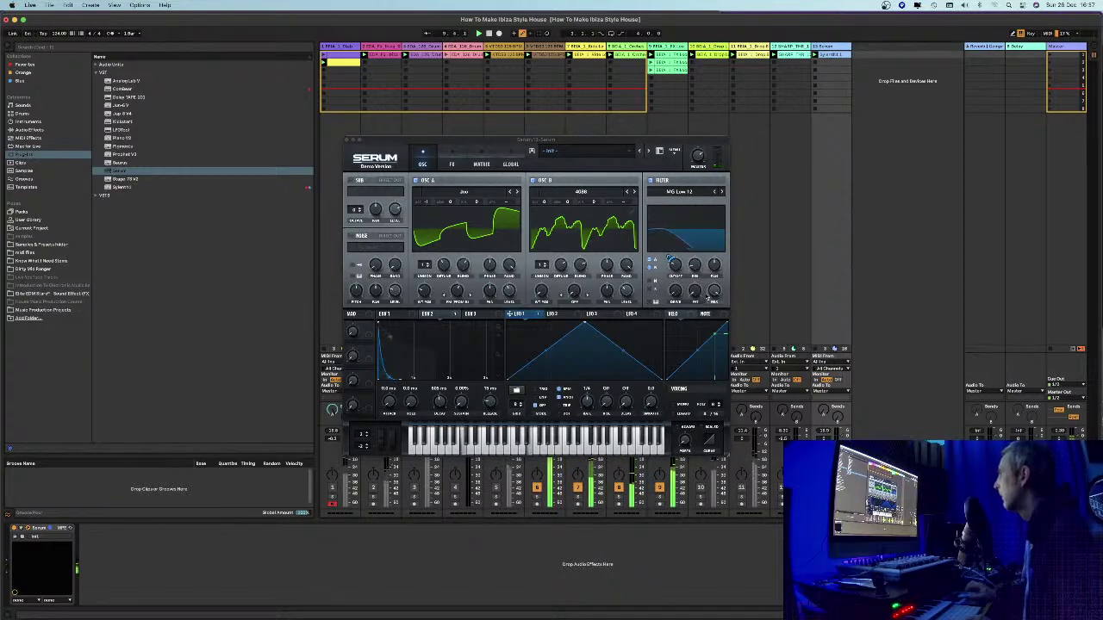
click(701, 152)
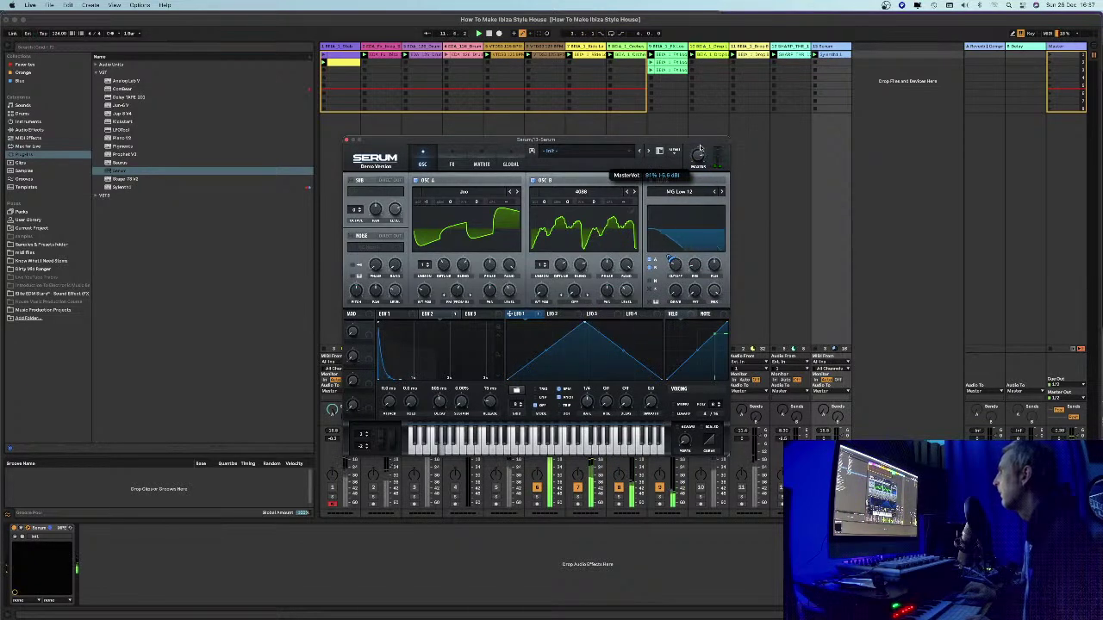
mouse_move(626, 292)
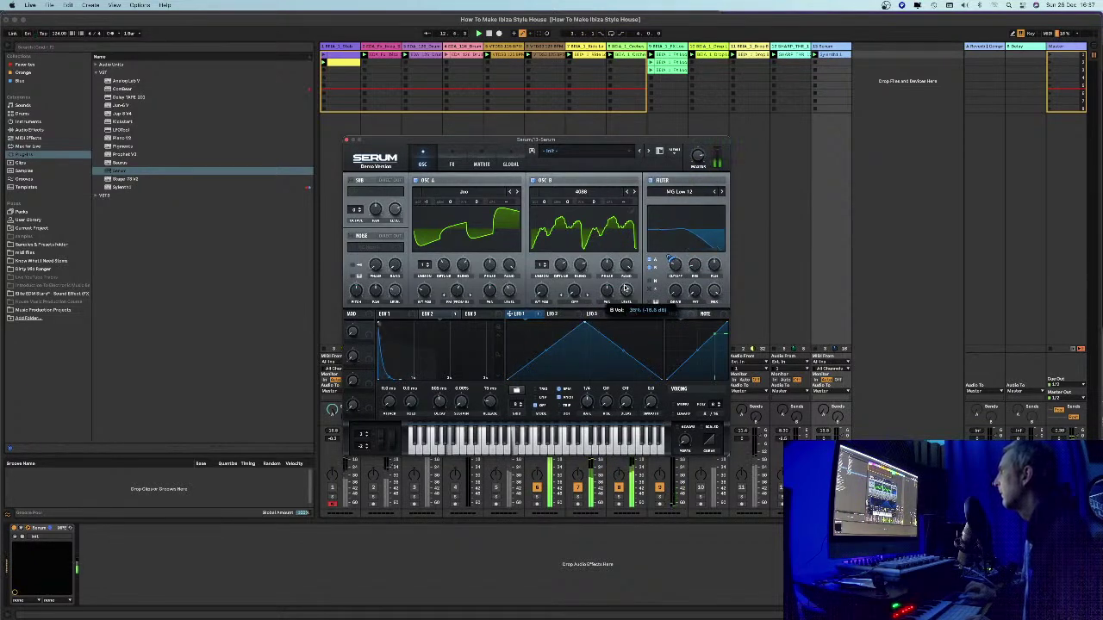
mouse_move(509, 289)
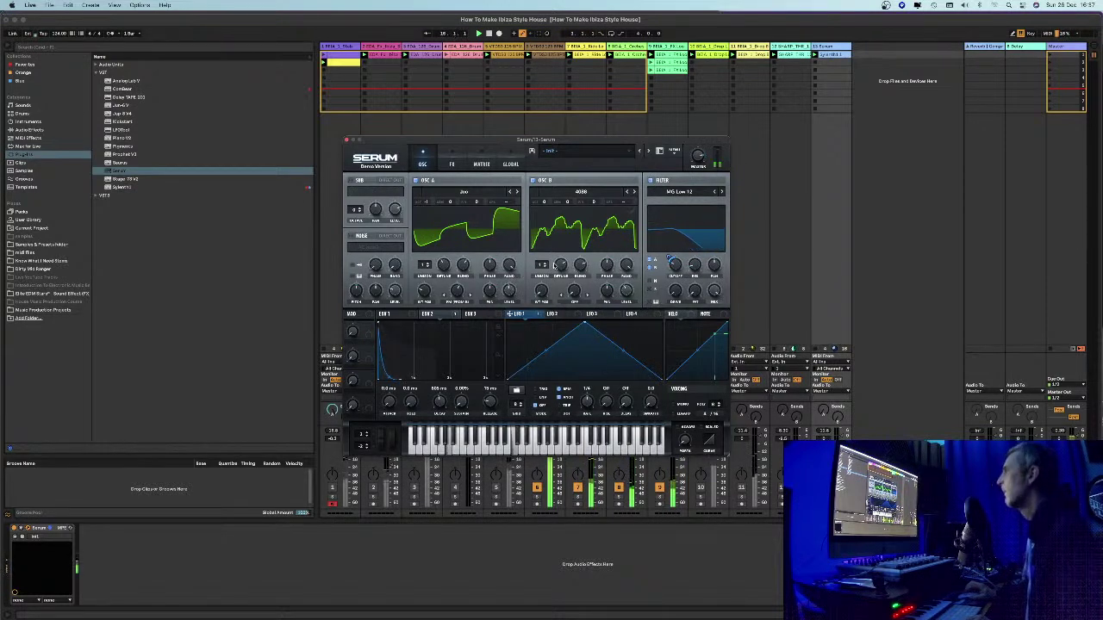
mouse_move(560, 266)
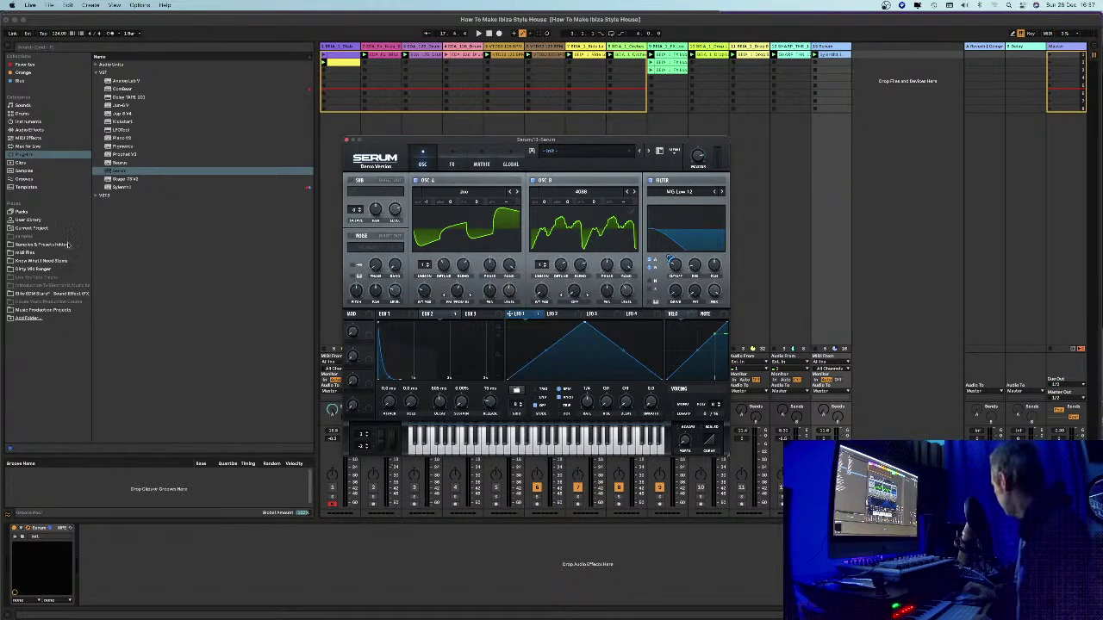
Search the samples and presets folder for "ibiza" and preview the MIDI clips at the start of the Ibiza plucks pack
click(19, 245)
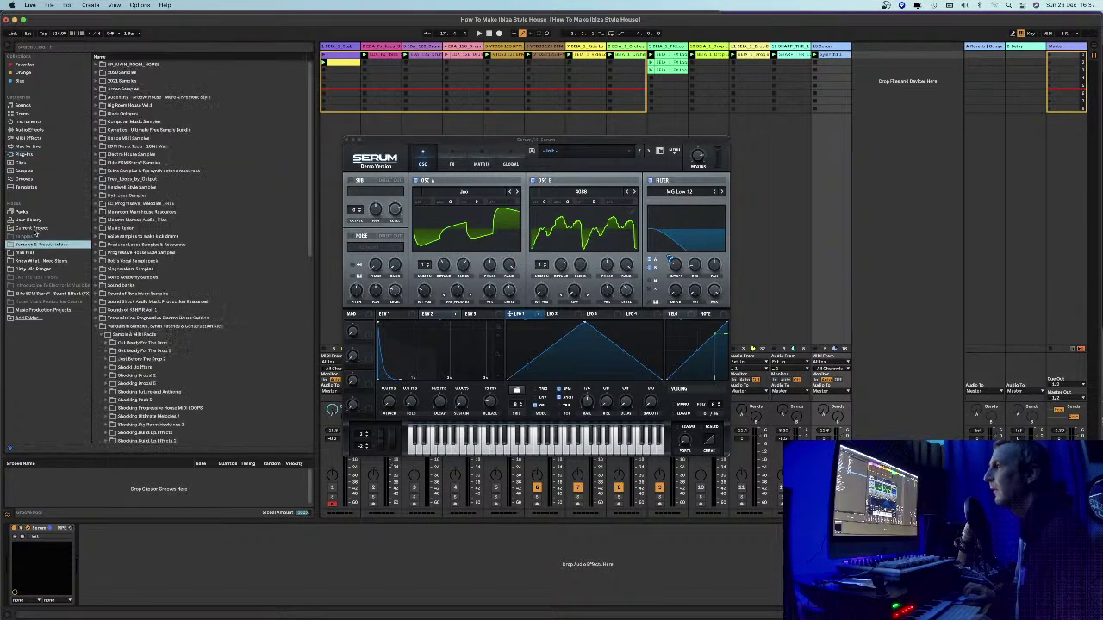
click(102, 48)
text(i)
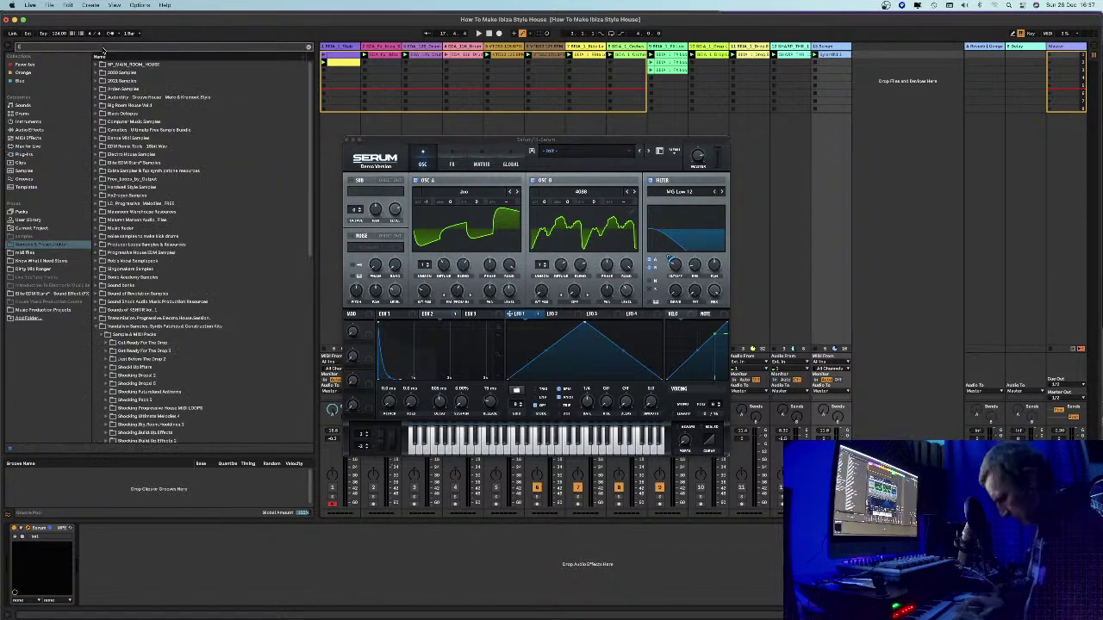
text(biza)
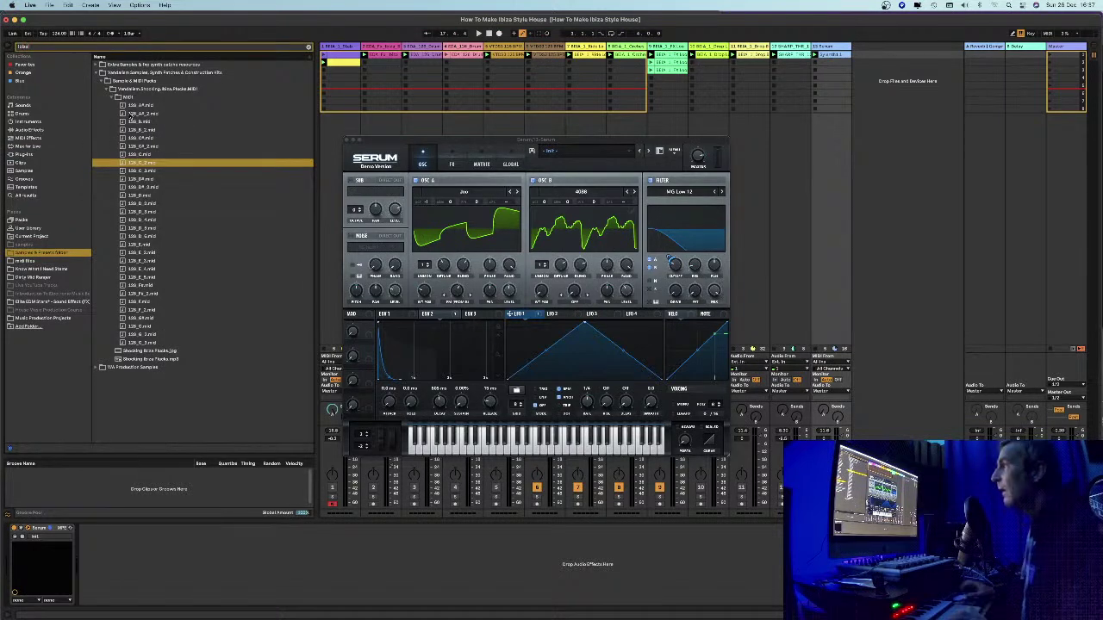
click(124, 113)
click(122, 105)
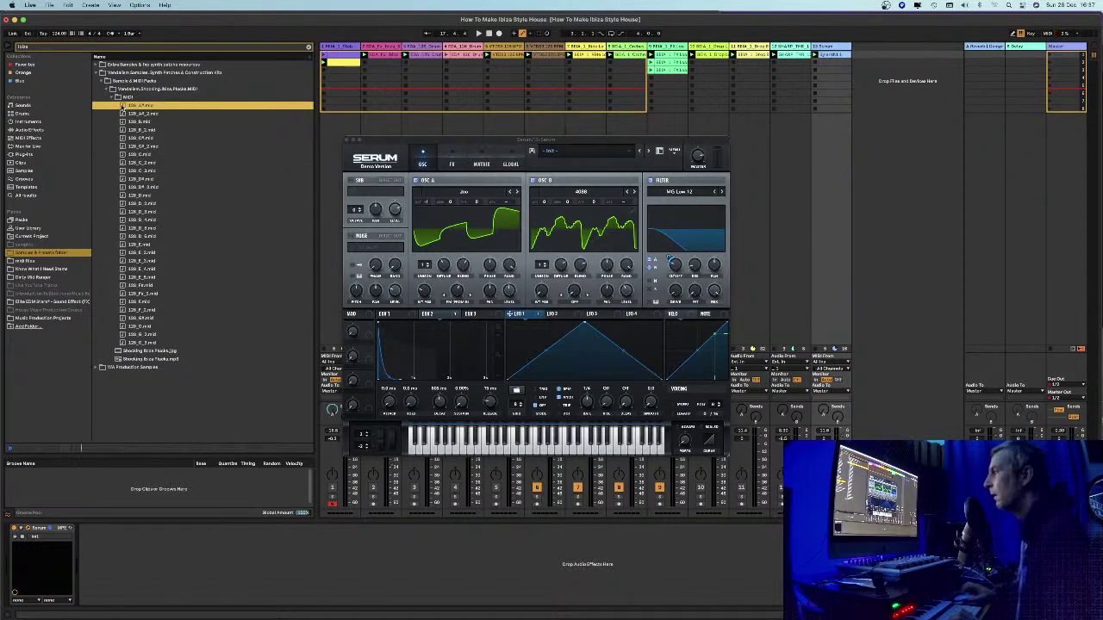
Place the pack's first A# MIDI clip in the Serum track's second slot, launch it and adjust the filter cutoff
drag(123, 106, 817, 64)
click(815, 63)
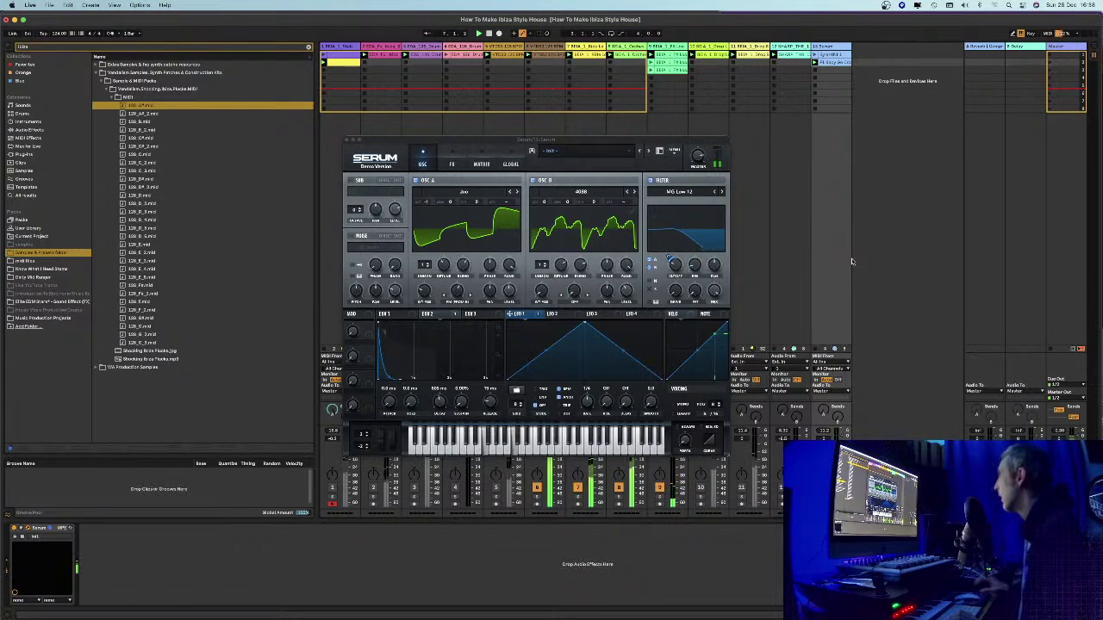
click(674, 263)
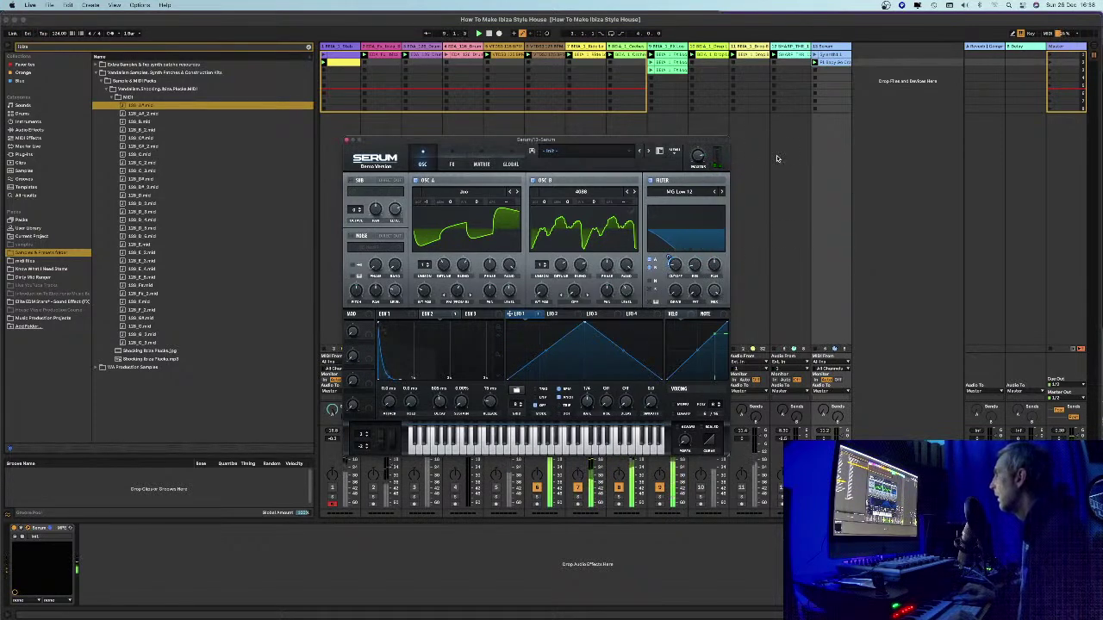
Open the new MIDI clip on the Serum track and transpose all its notes up one octave
double_click(835, 63)
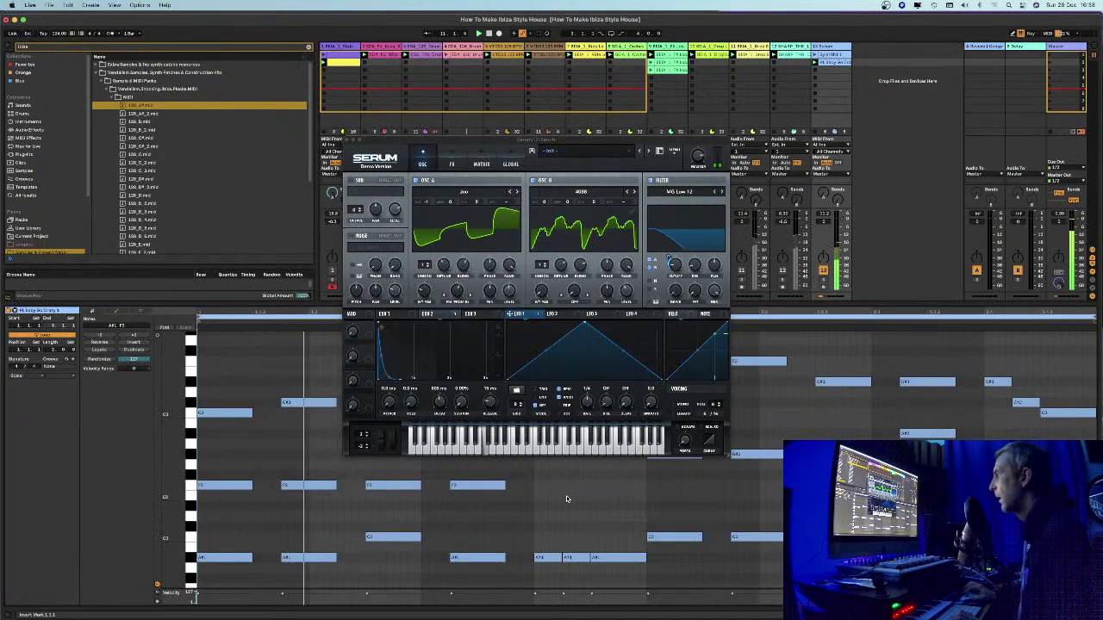
key(ctrl+a)
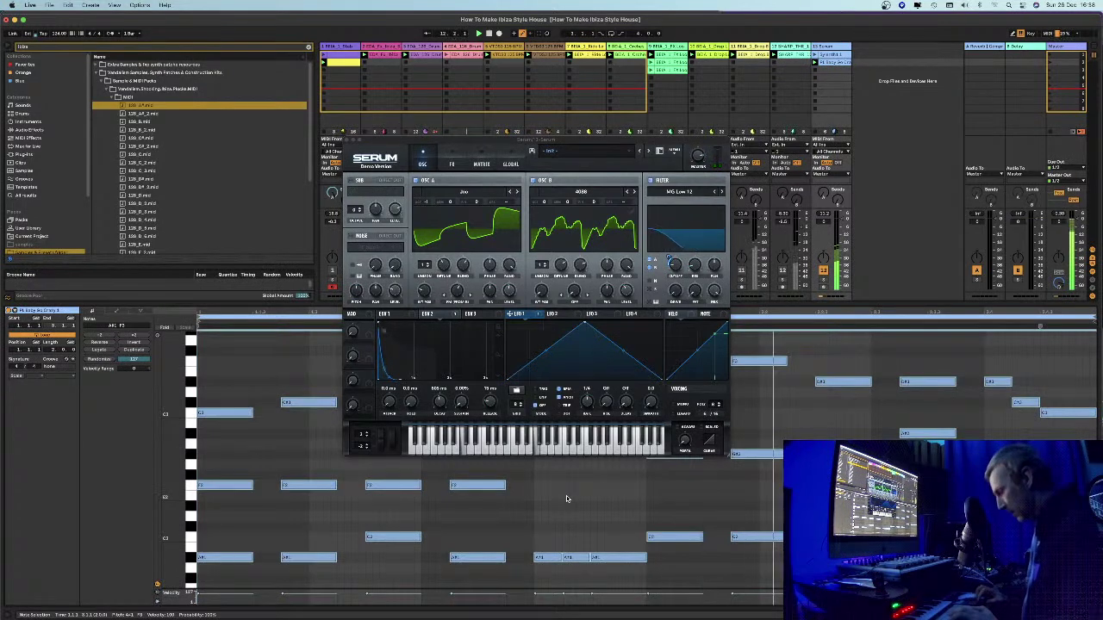
key(shift+Up)
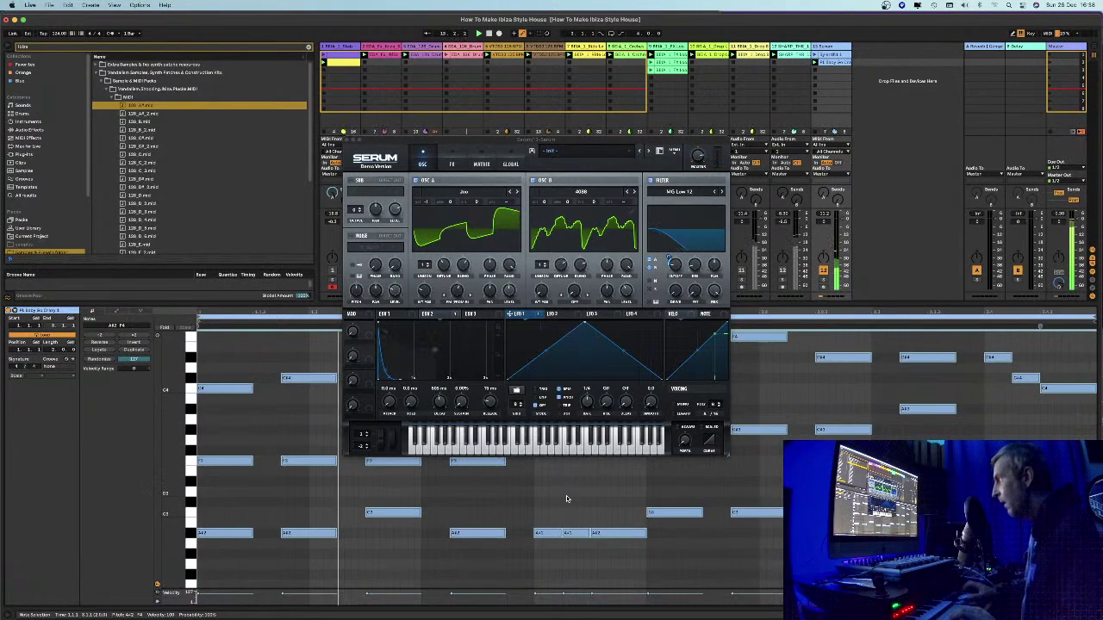
mouse_move(171, 466)
mouse_down()
mouse_move(142, 466)
mouse_move(173, 466)
mouse_up()
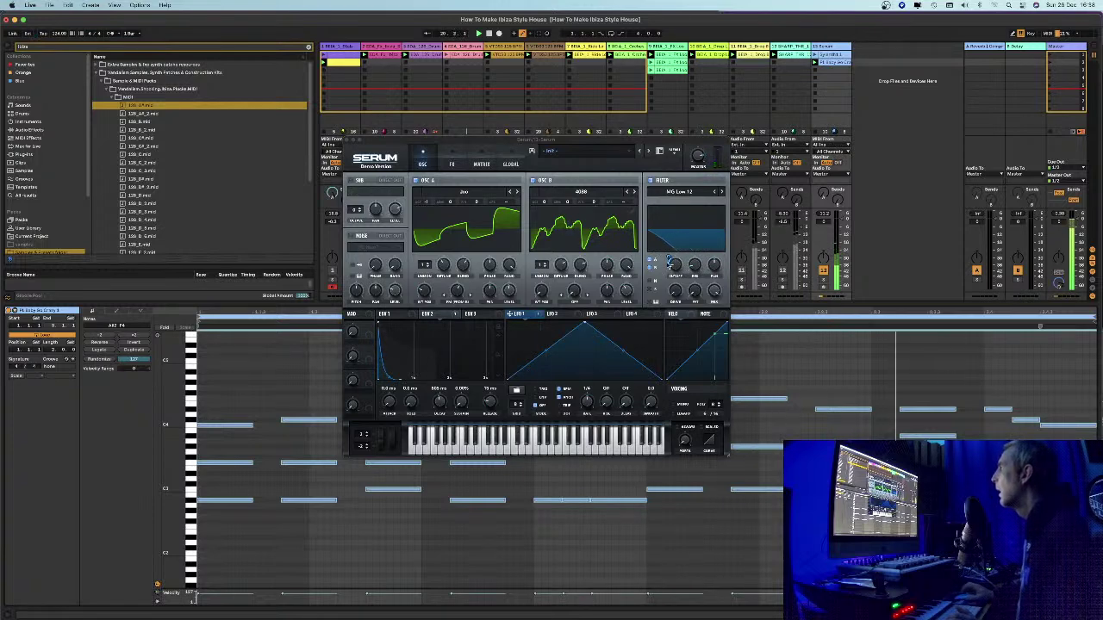
Set Serum's delay to Tap->Delay mode, adjust its filter during playback and solo the Serum track
mouse_move(672, 261)
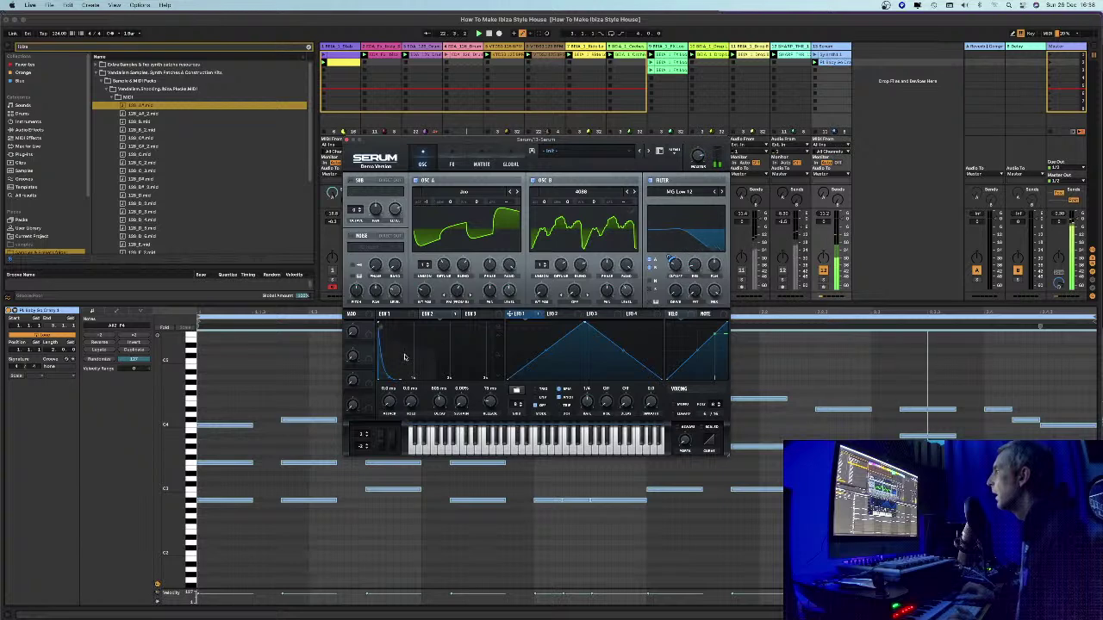
click(451, 163)
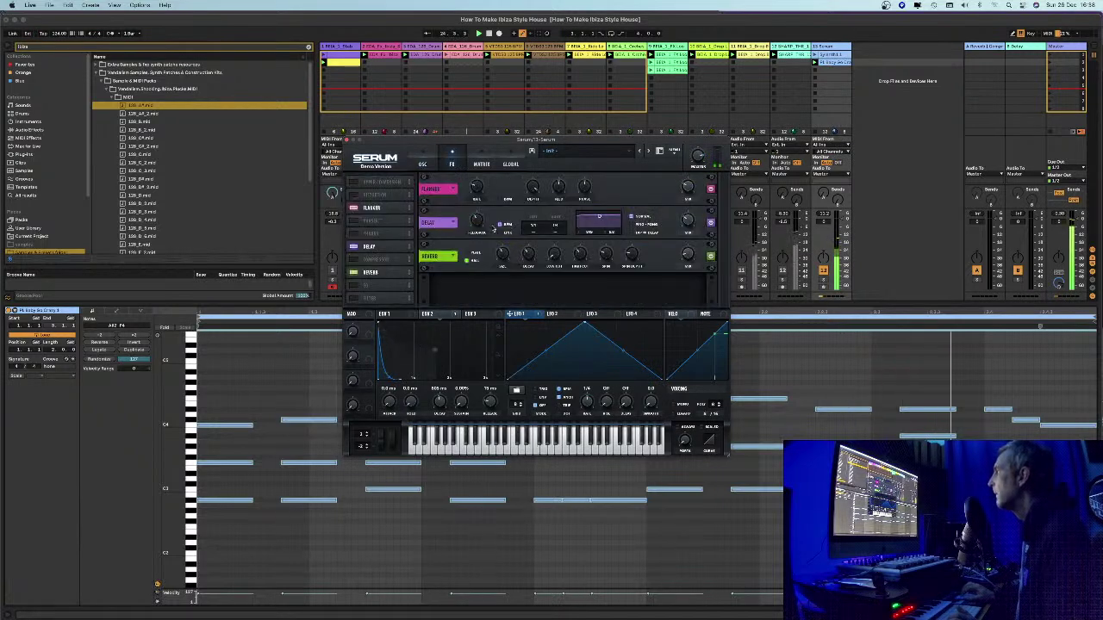
mouse_move(476, 225)
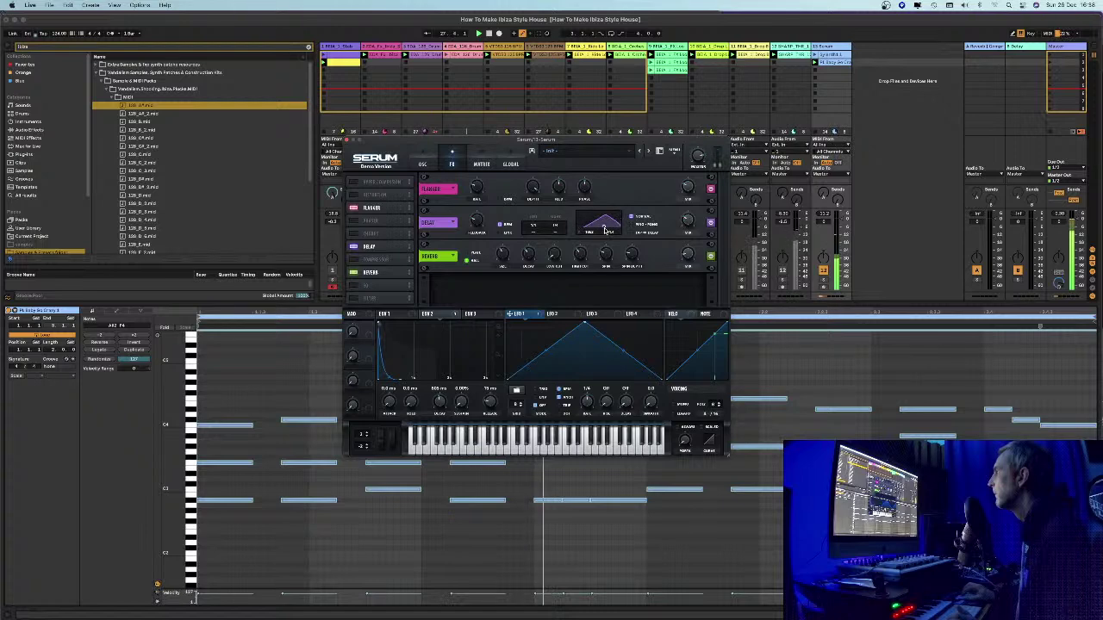
drag(607, 230, 608, 226)
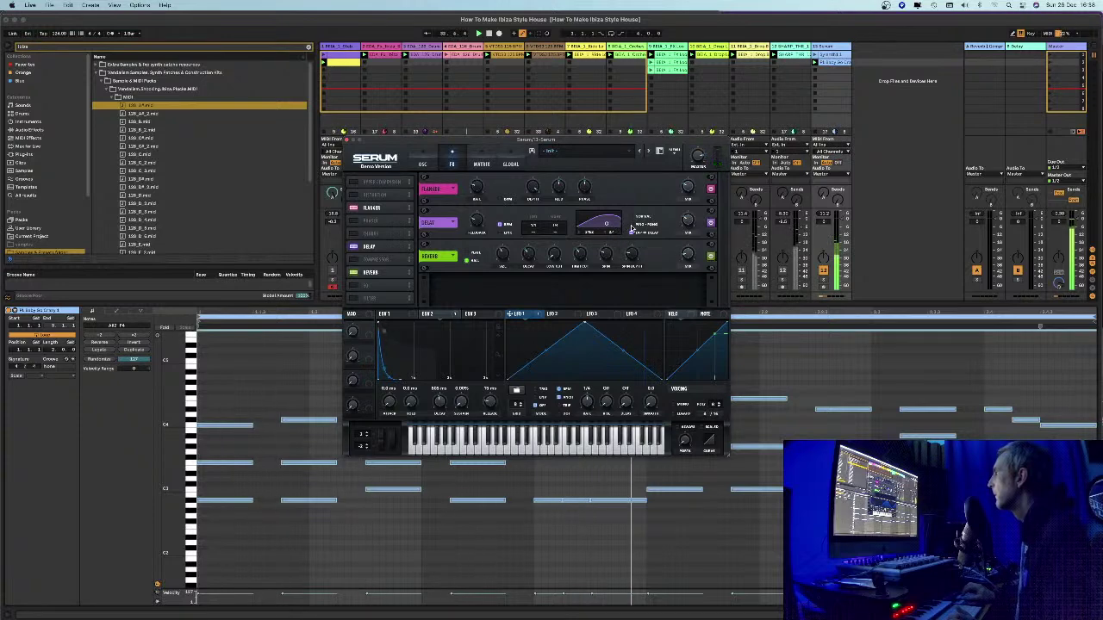
click(823, 282)
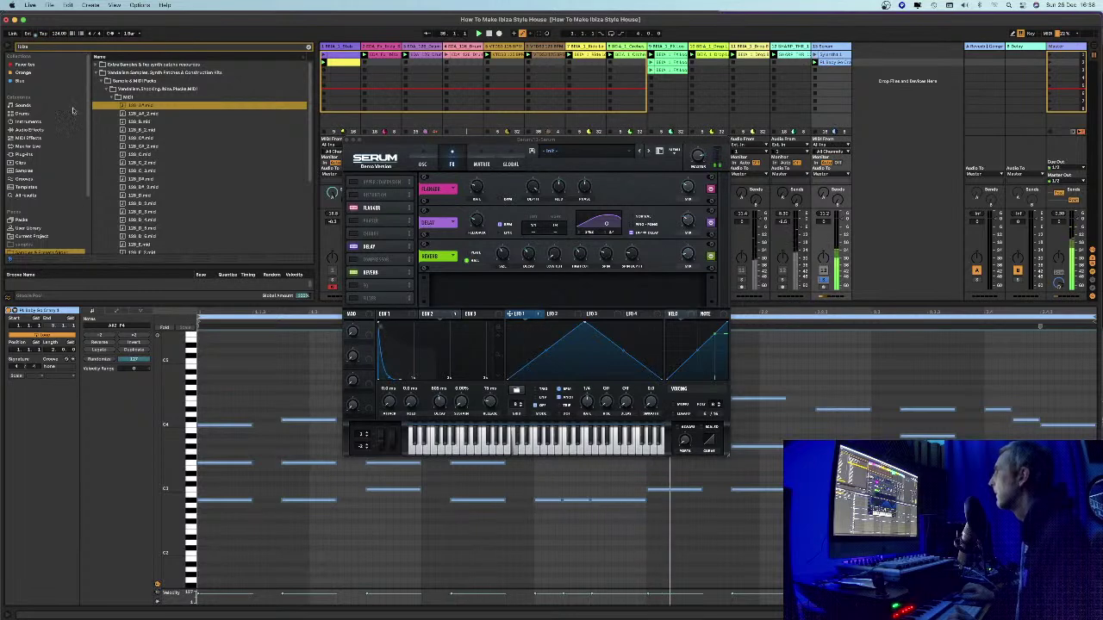
Preview further Ibiza MIDI clips, place 120_B_2.mid in the Serum track's third slot and launch it
click(138, 113)
click(129, 121)
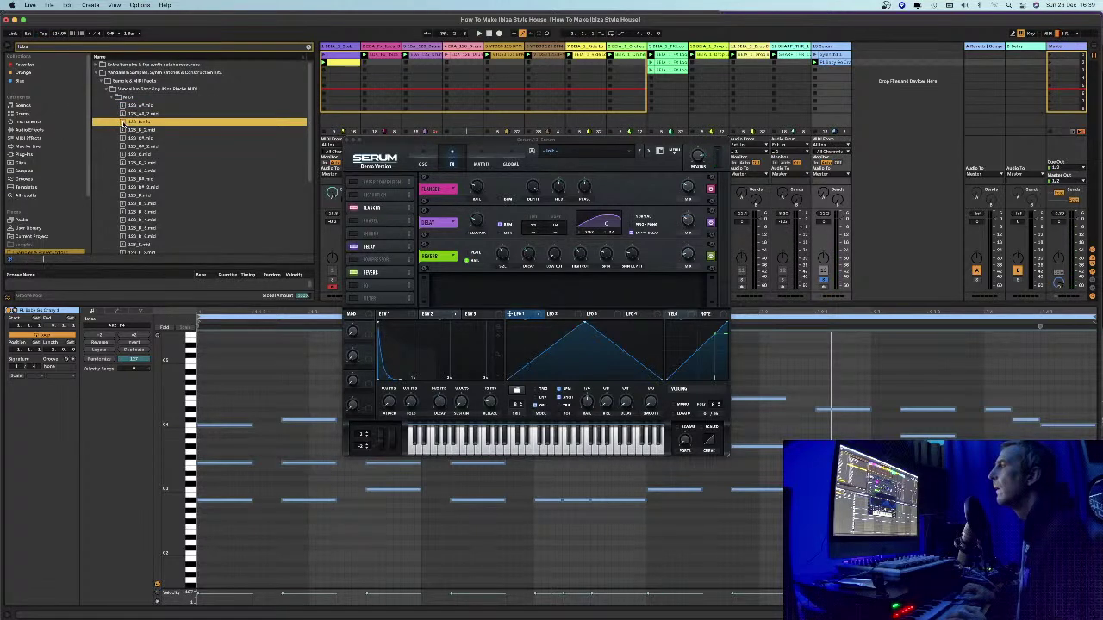
click(124, 129)
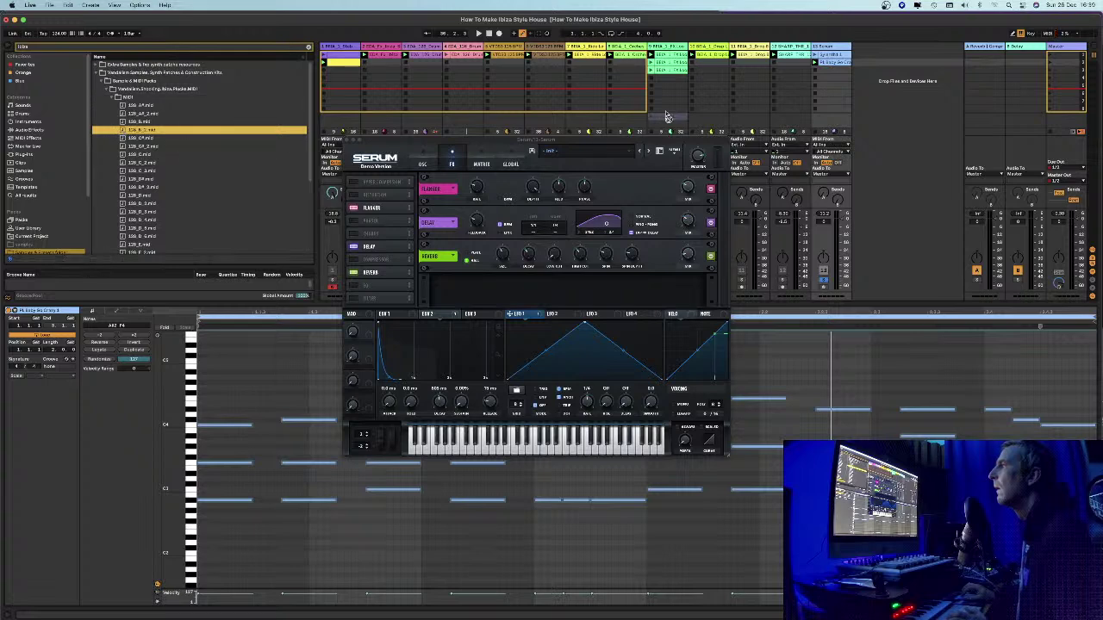
click(813, 71)
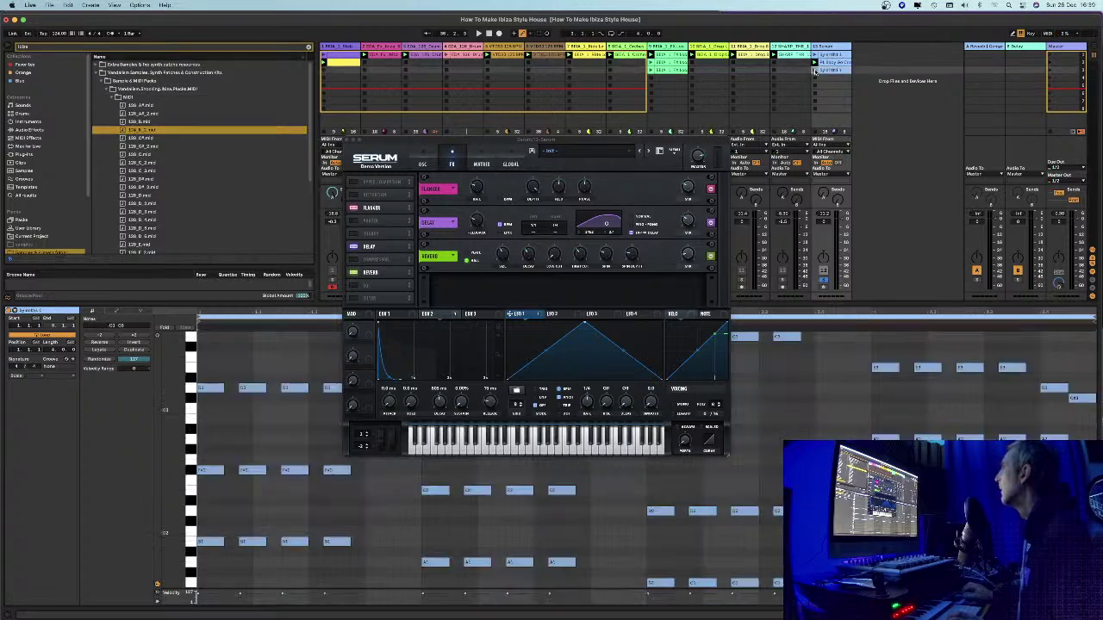
click(814, 72)
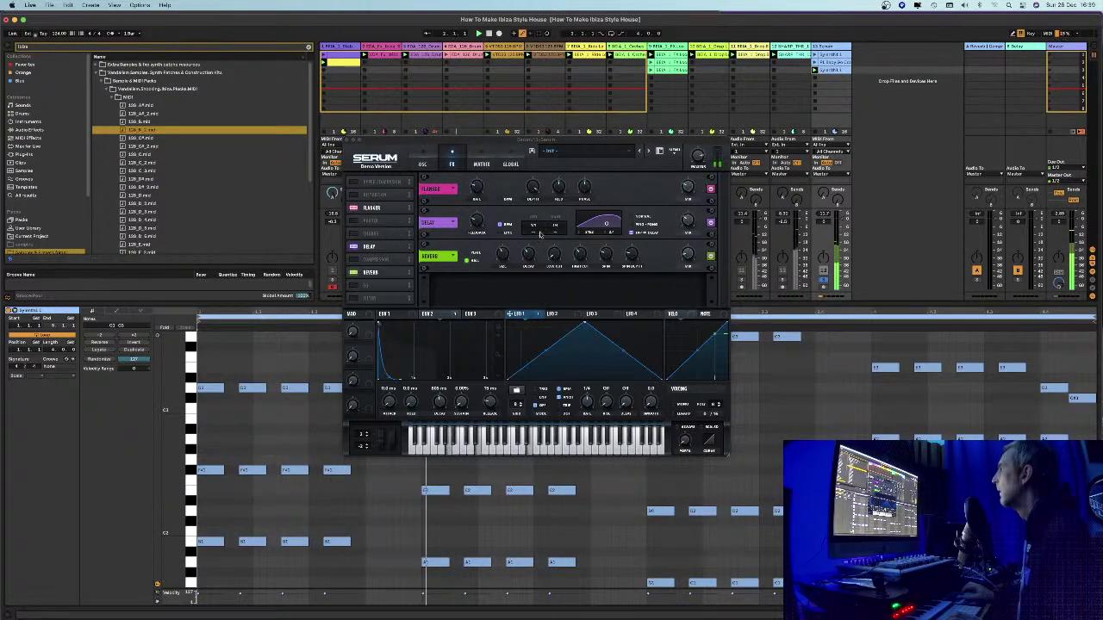
Move the Serum window clear of the notes, switch its delay to ping-pong with an adjusted mix, and reshape envelope 1's decay
drag(498, 141, 493, 109)
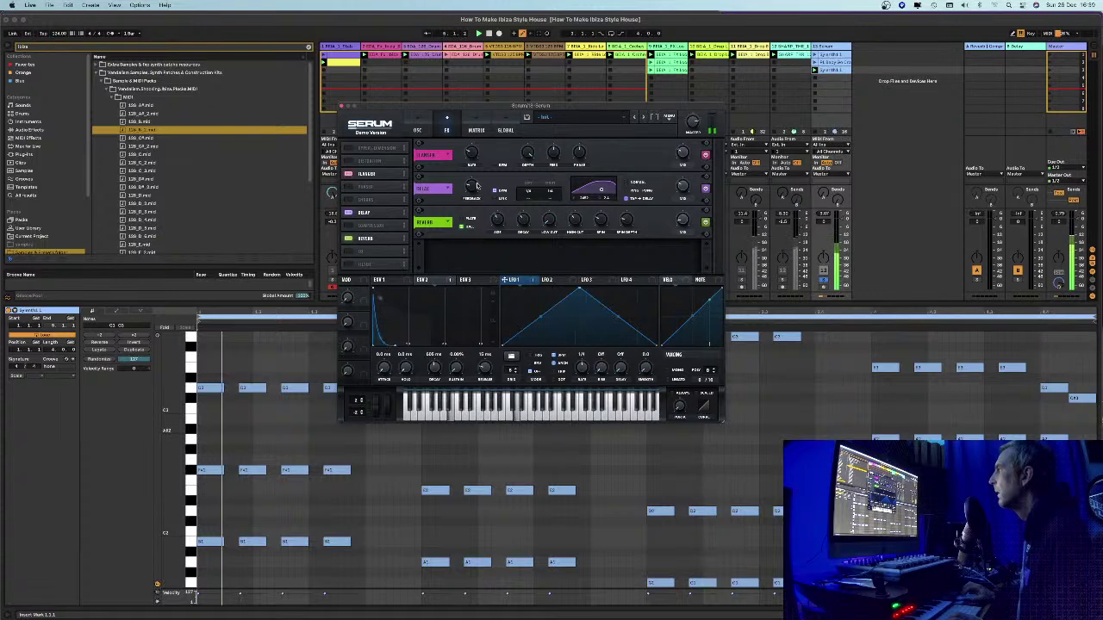
mouse_move(681, 198)
drag(683, 199, 684, 196)
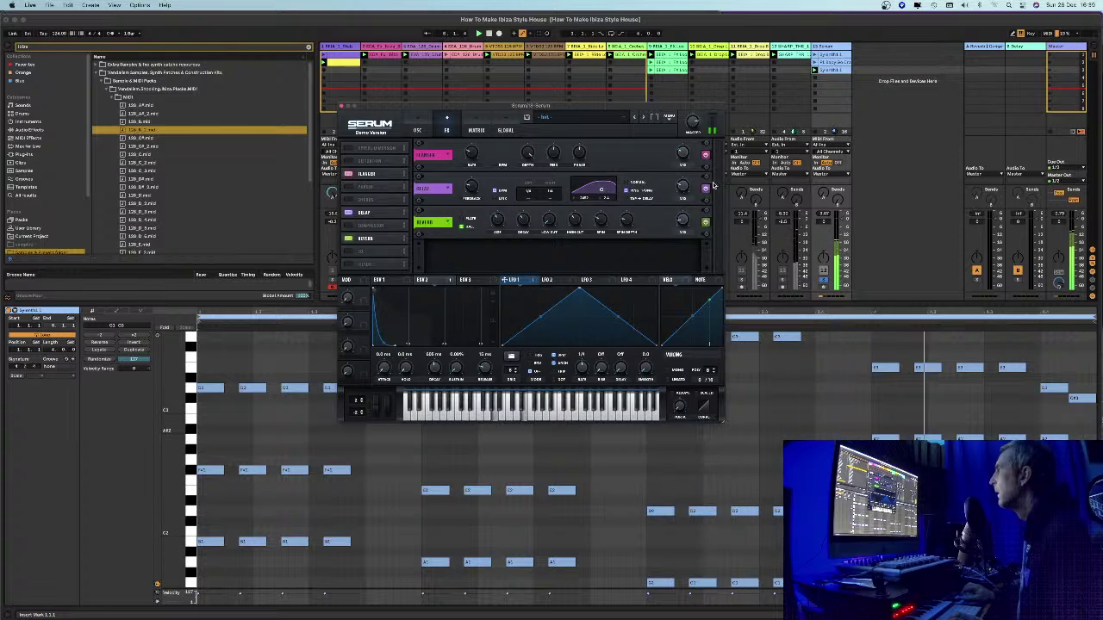
mouse_move(682, 185)
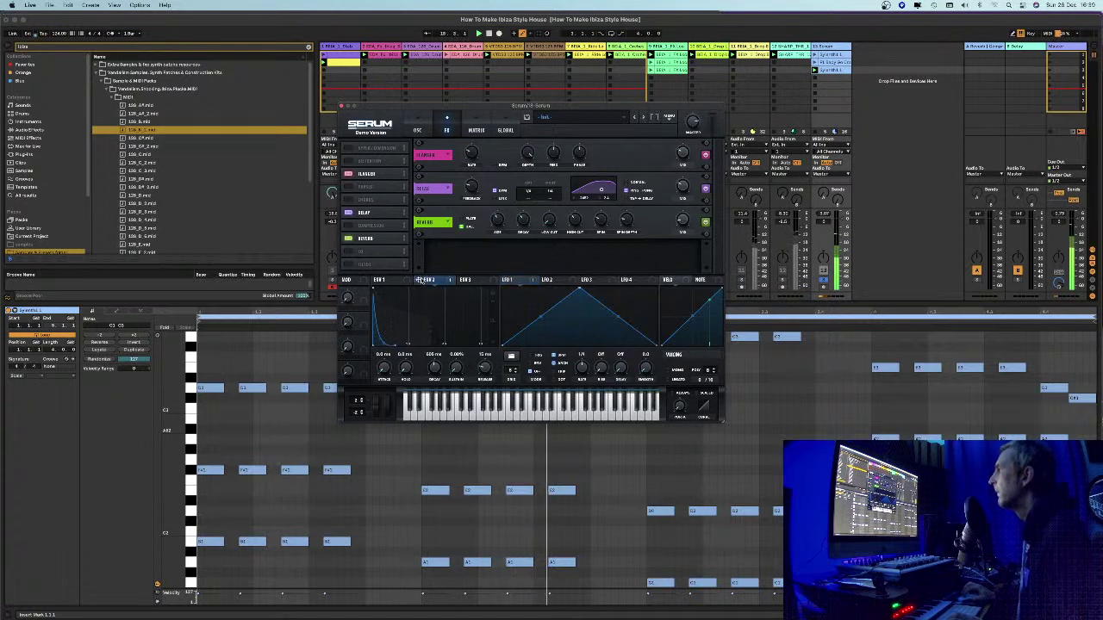
mouse_move(385, 341)
mouse_down()
mouse_move(393, 320)
mouse_move(377, 351)
mouse_up()
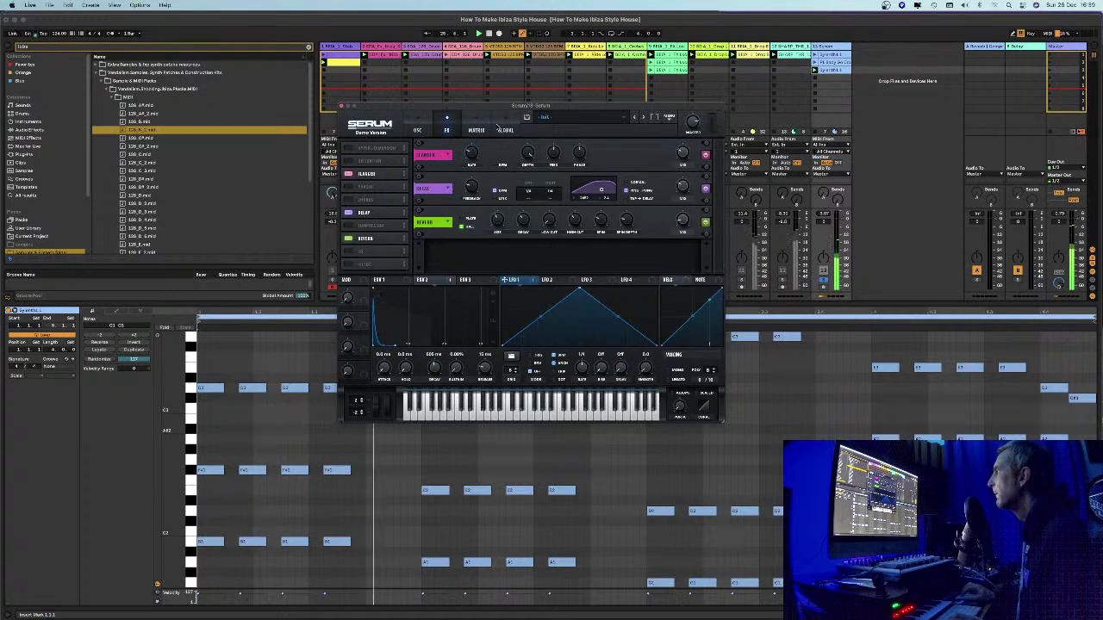
Return to Serum's oscillator page and sweep the filter cutoff while the new clip plays
click(417, 130)
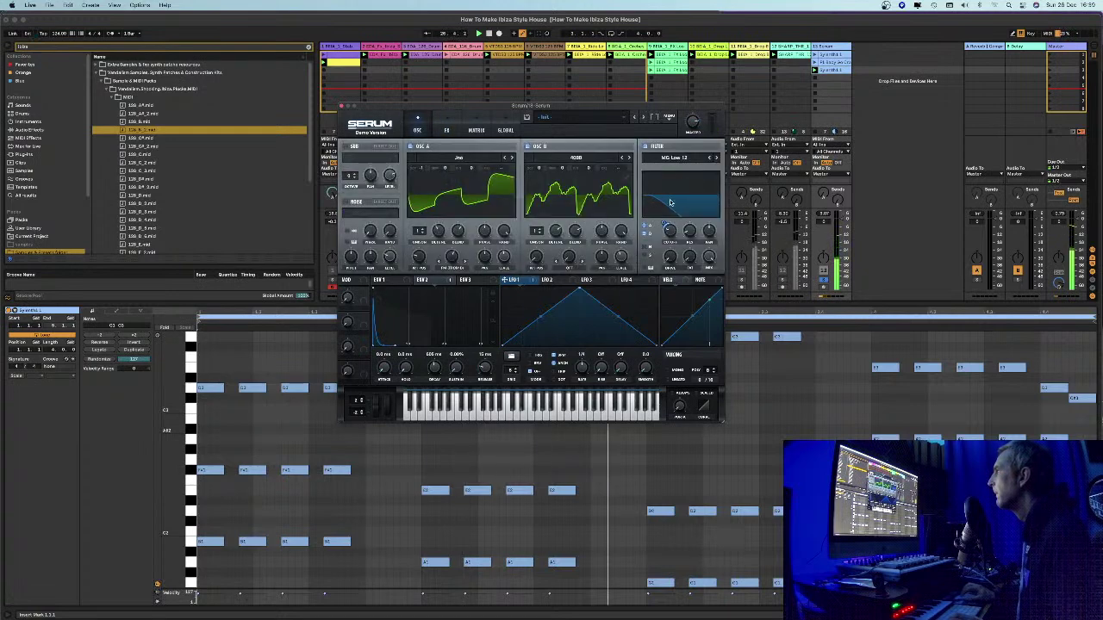
mouse_move(670, 231)
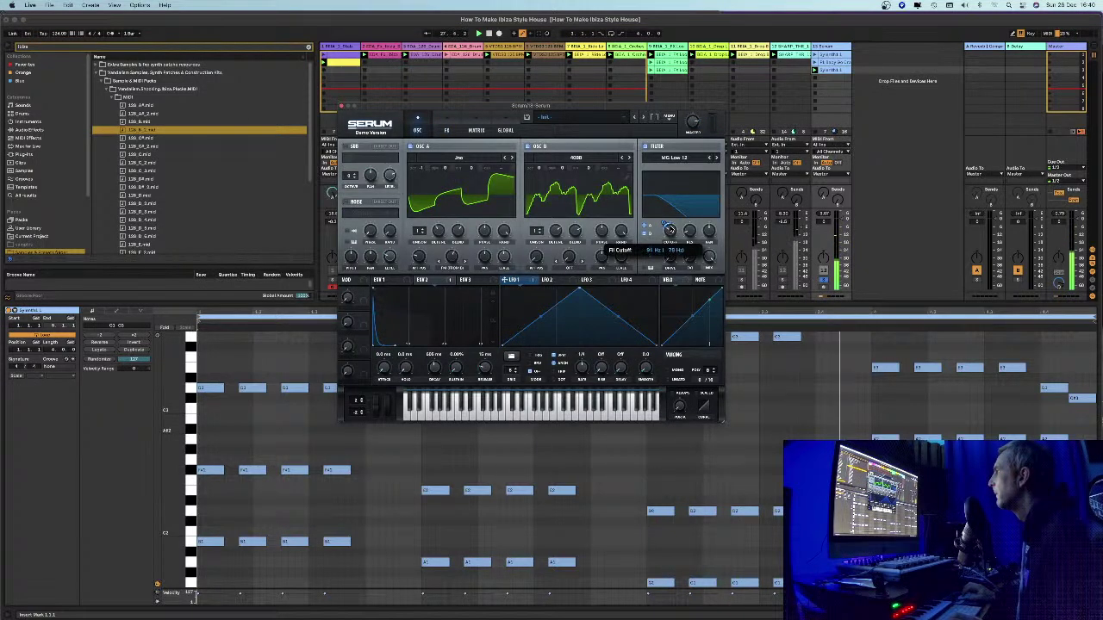
drag(670, 224, 666, 231)
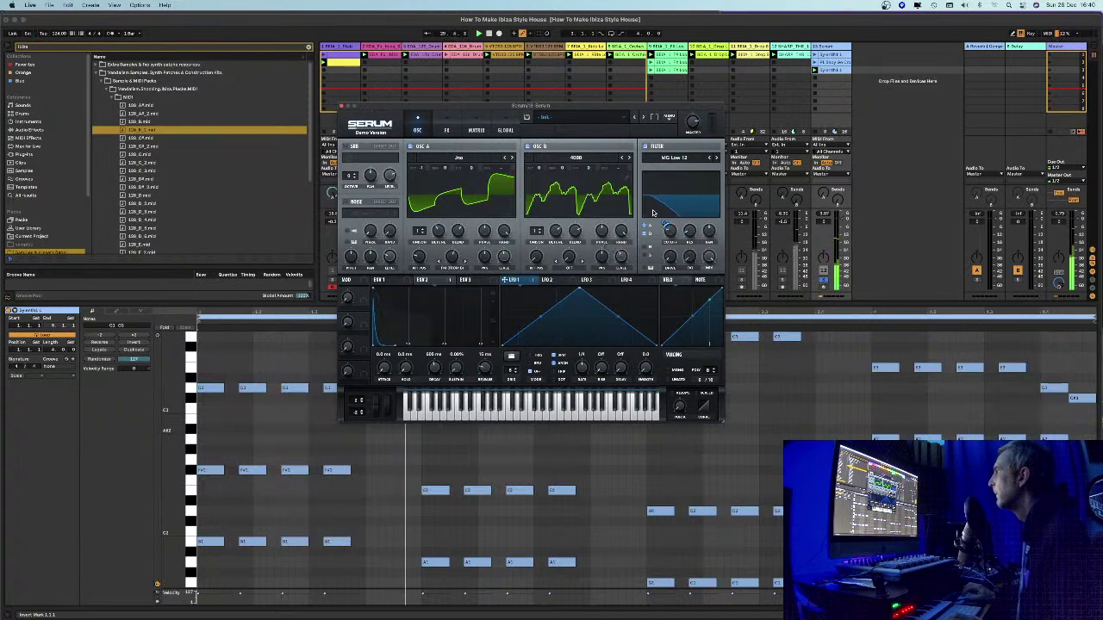
Switch oscillator B to the Acid wavetable, and readjust the filter cutoff while unsoloing the Serum track
click(628, 159)
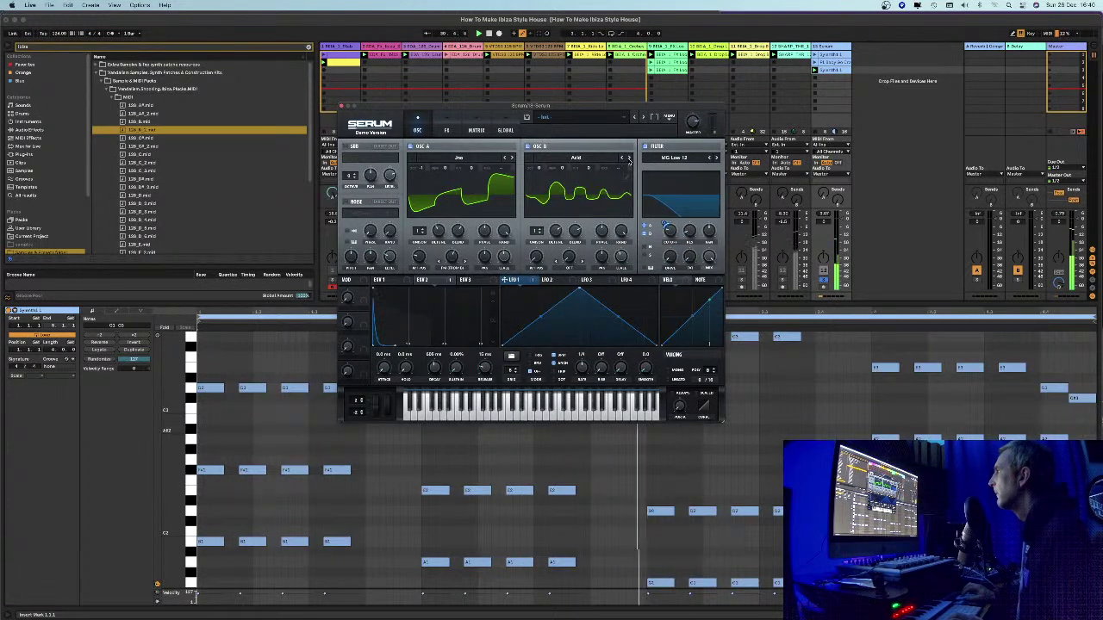
mouse_move(666, 228)
drag(667, 229, 670, 226)
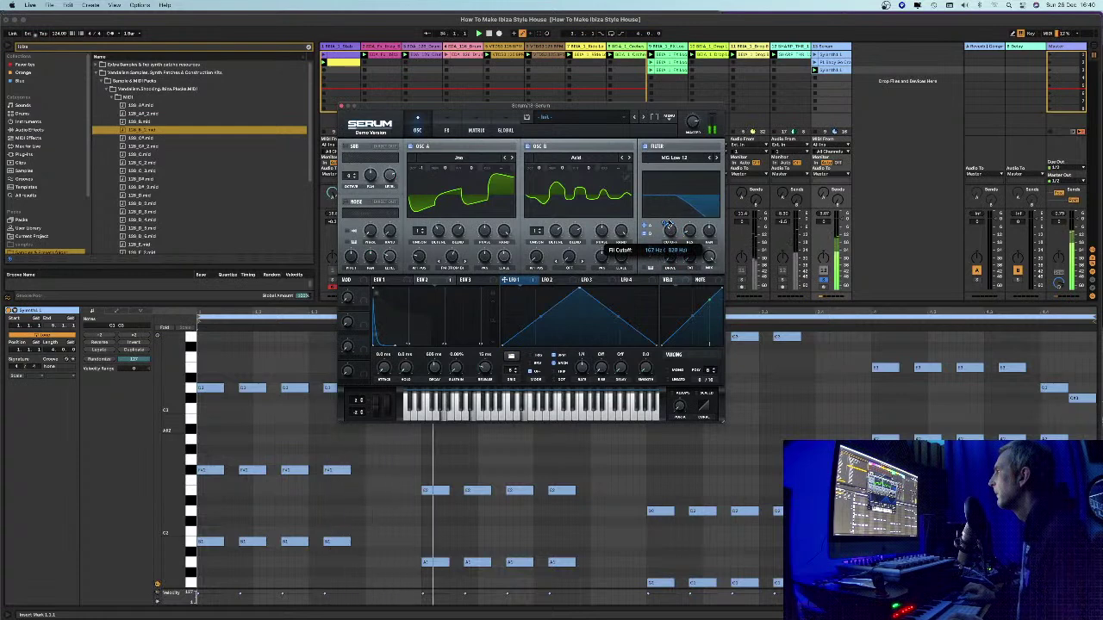
click(823, 282)
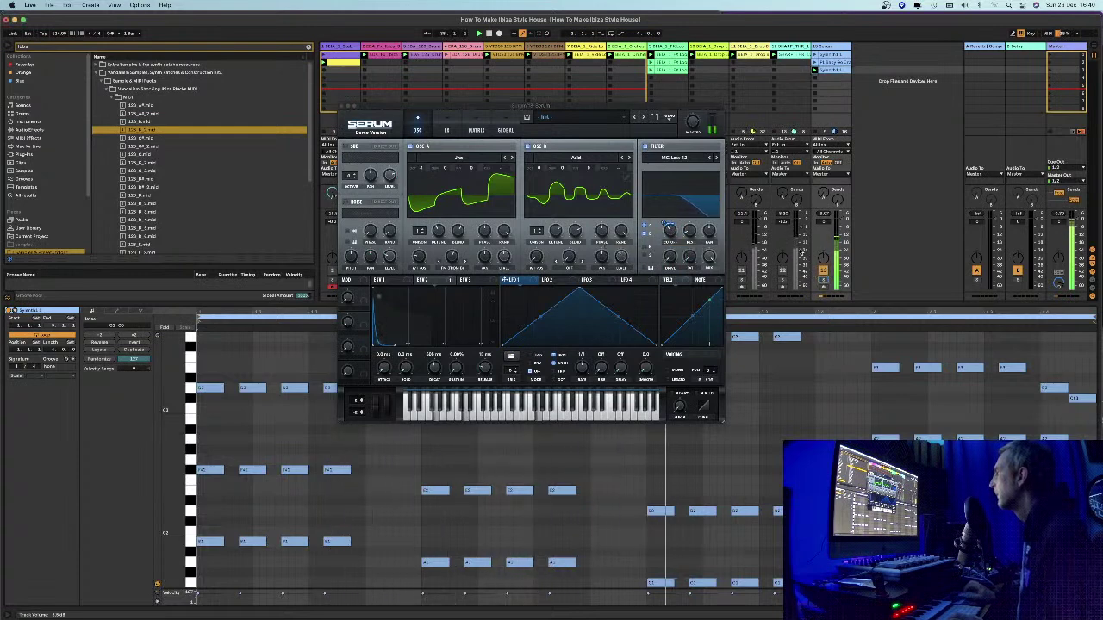
click(667, 230)
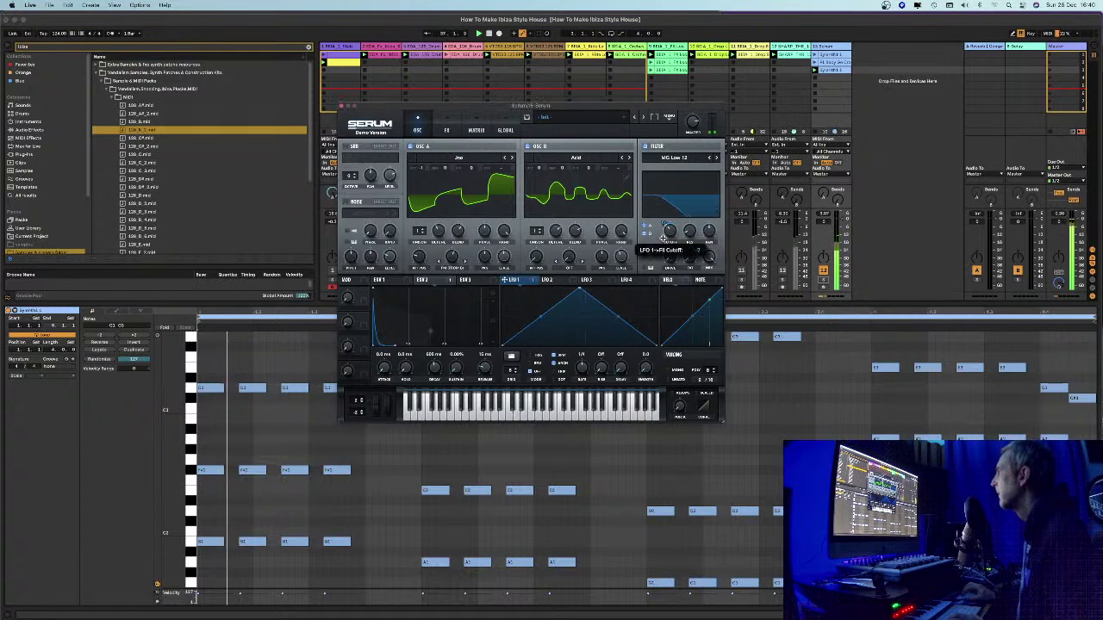
Sweep Serum's filter cutoff while the clip plays, and unsolo the Serum track to hear it in the mix
drag(664, 242, 668, 239)
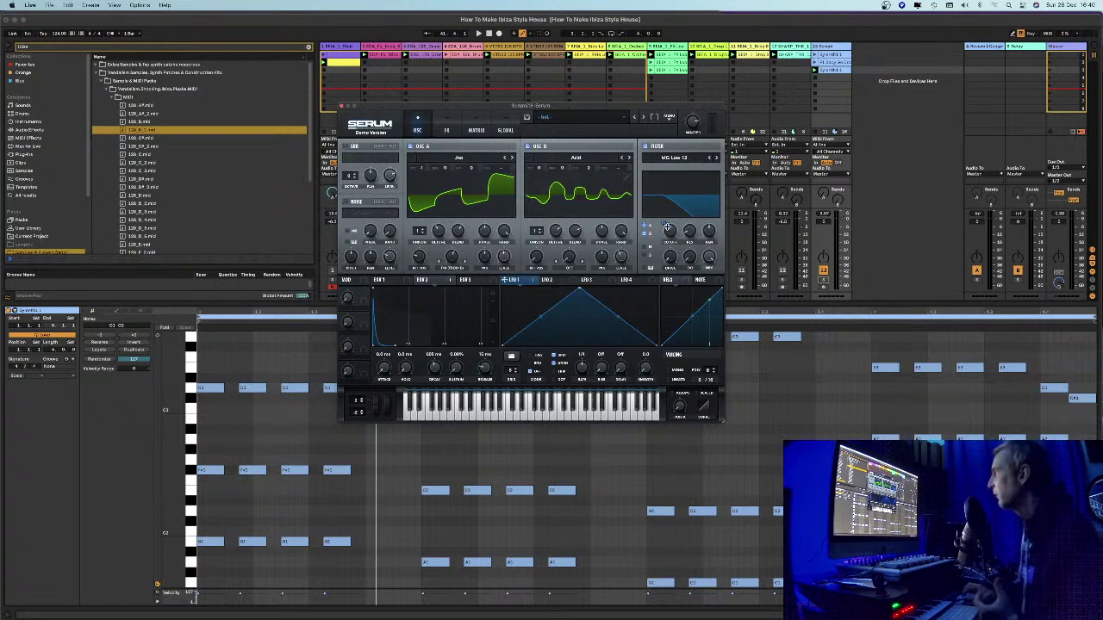
mouse_move(666, 226)
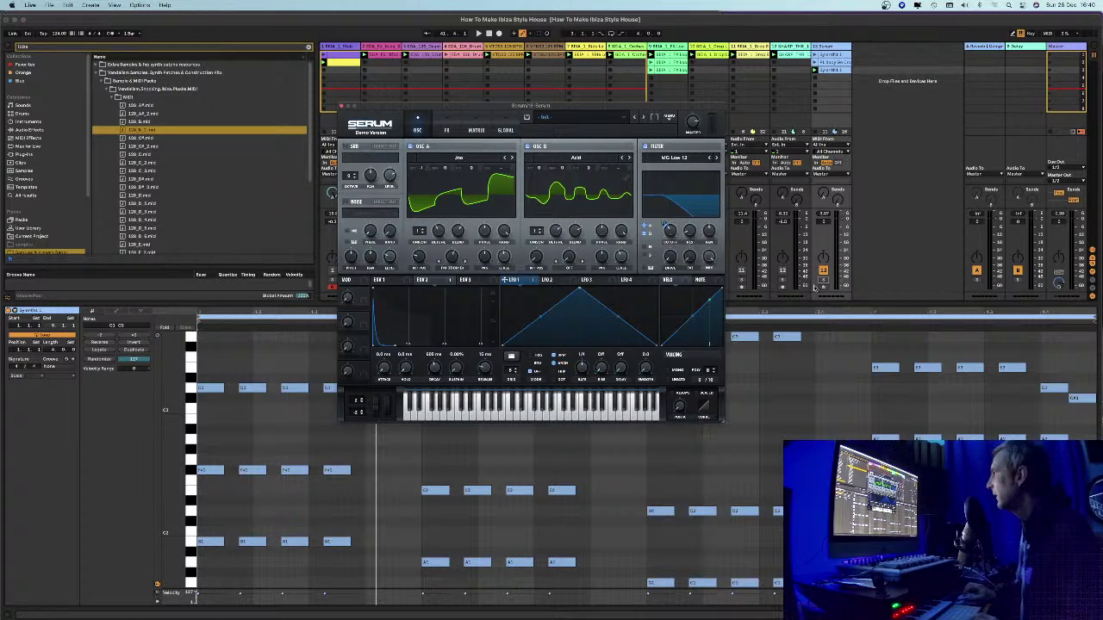
key(space)
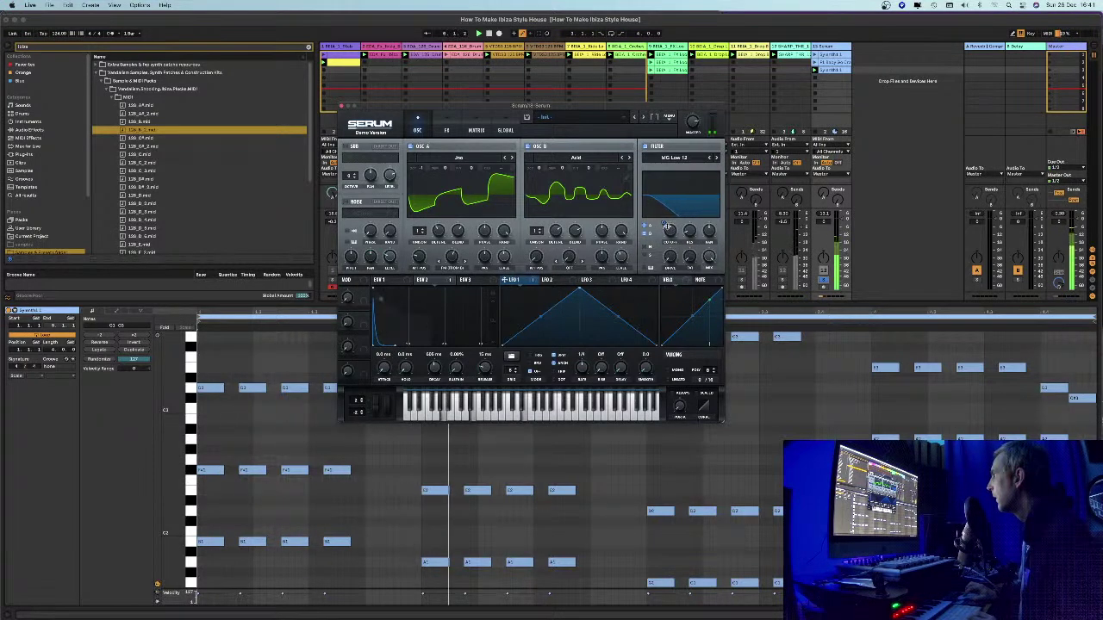
drag(666, 230, 665, 212)
click(822, 282)
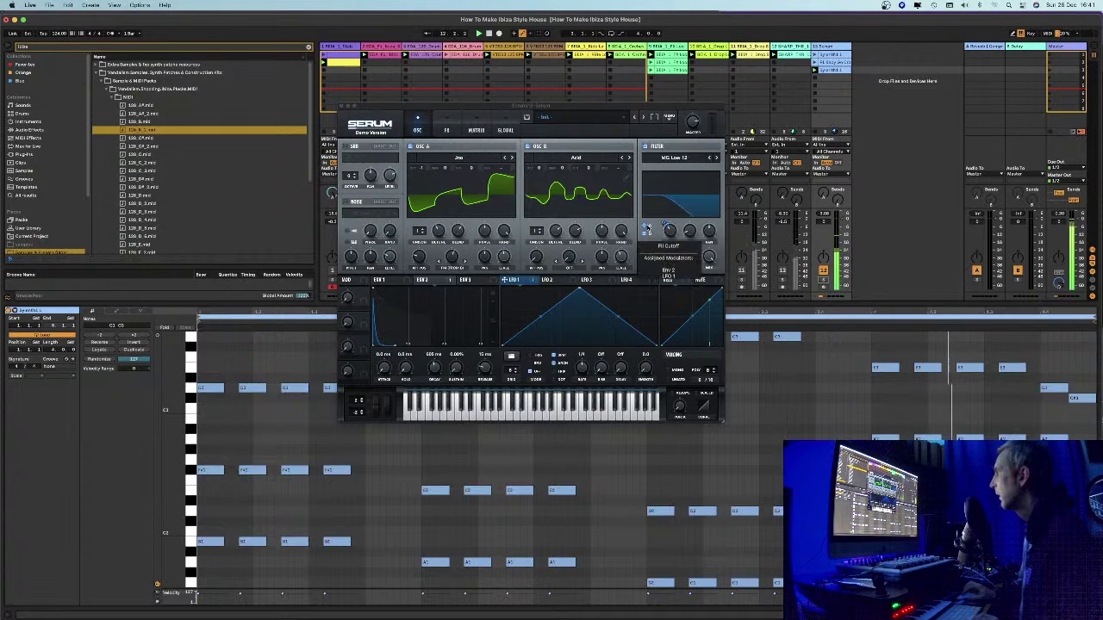
Save the Serum track's sound to the Desktop as a VST Bank named Ibiza Pluck v2
drag(383, 107, 251, 155)
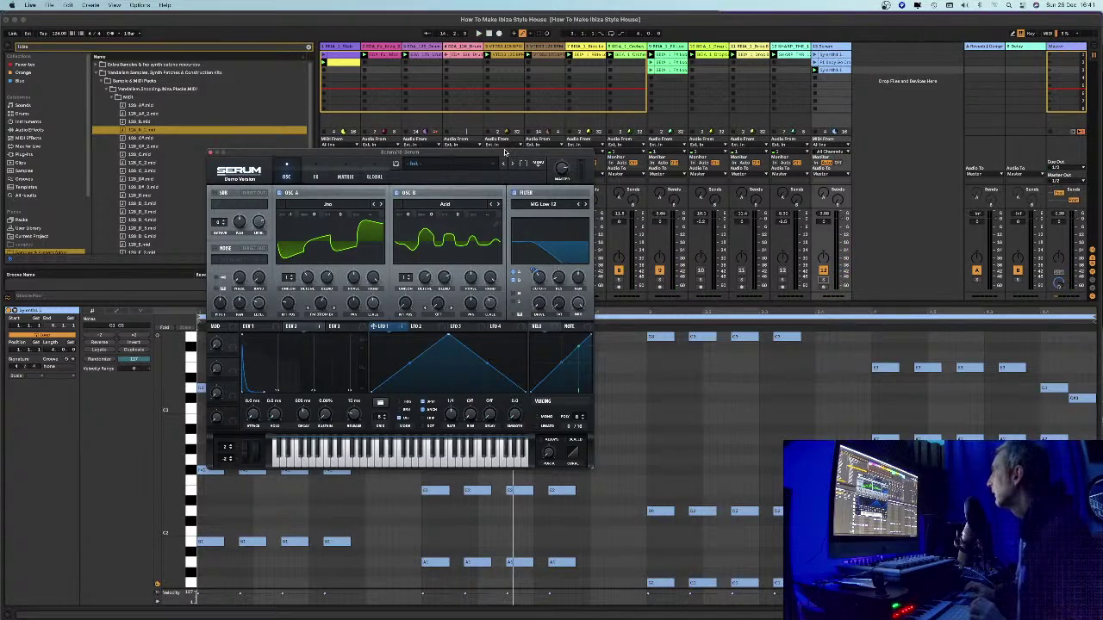
drag(505, 152, 565, 161)
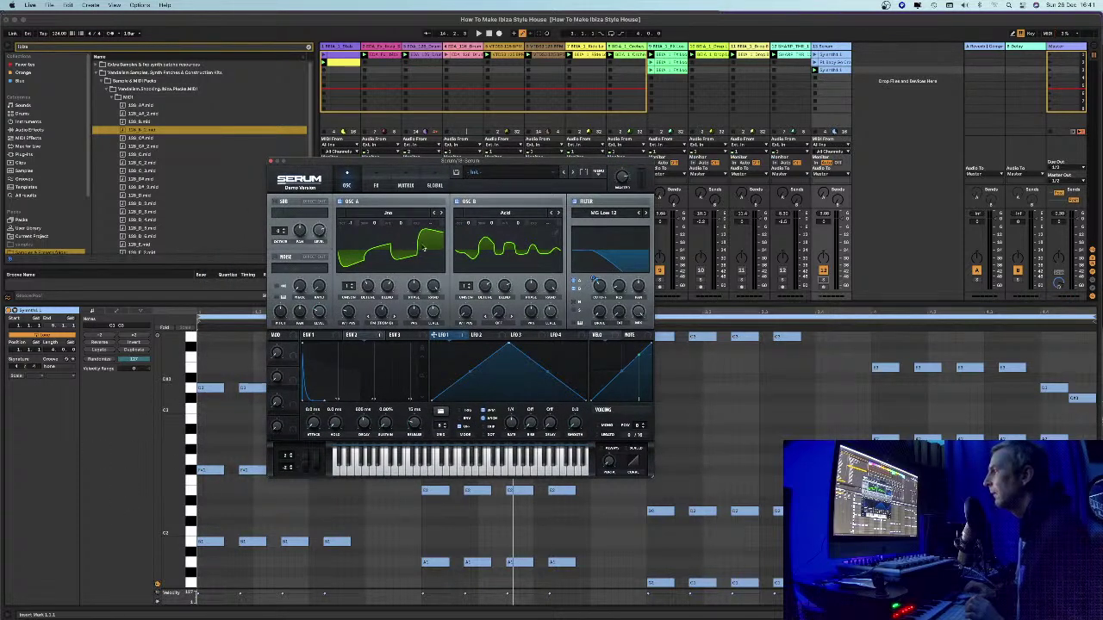
double_click(823, 46)
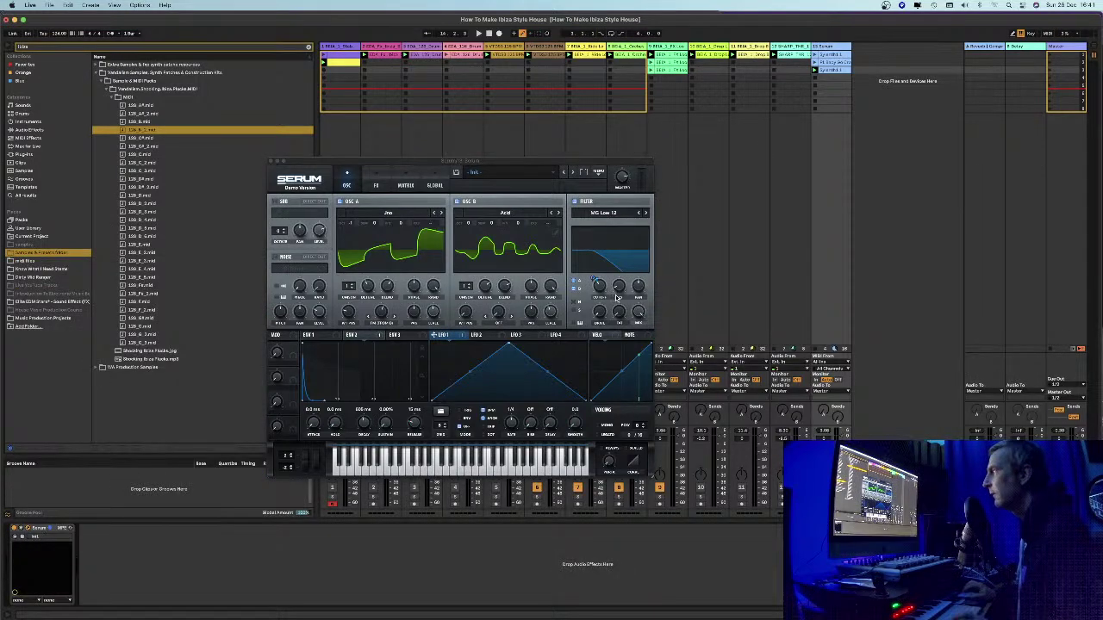
click(456, 172)
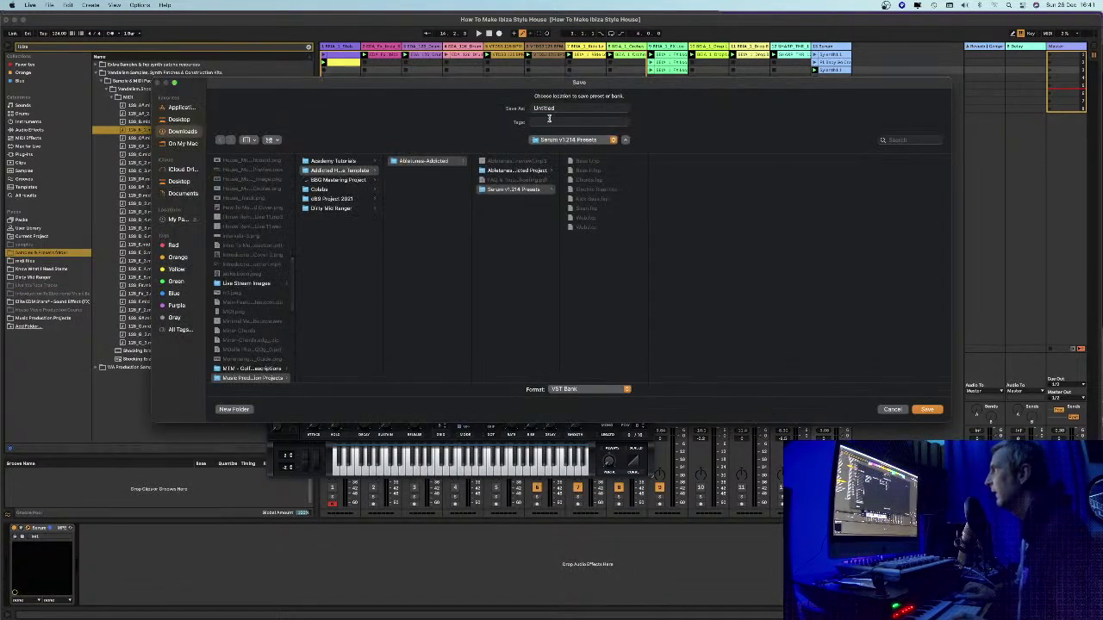
click(180, 120)
scroll(263, 284, down, 5)
scroll(261, 276, up, 5)
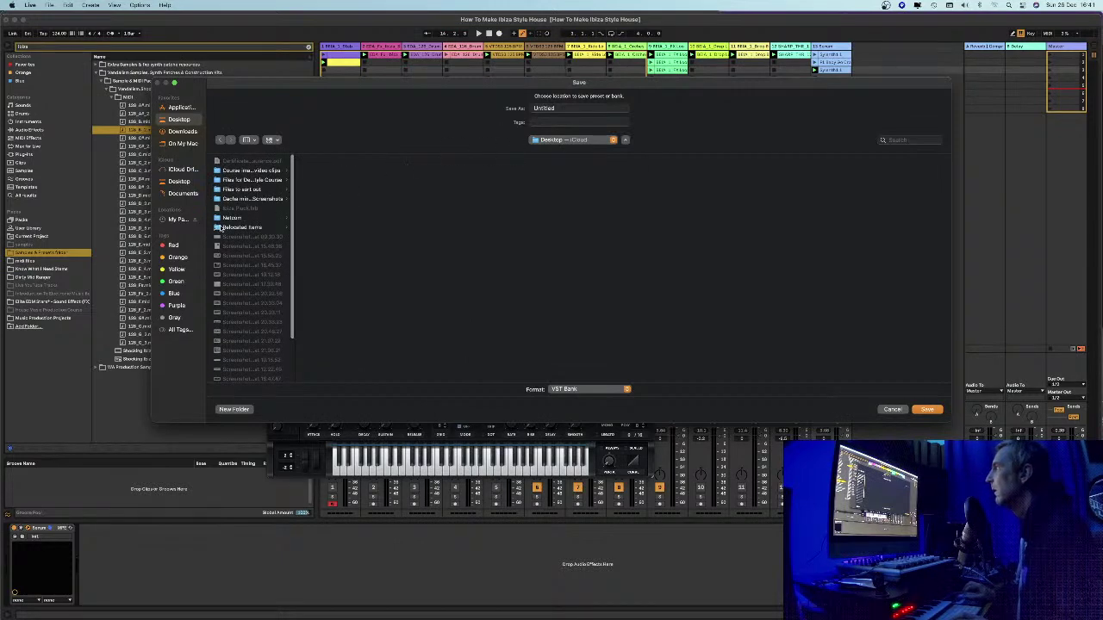
click(576, 107)
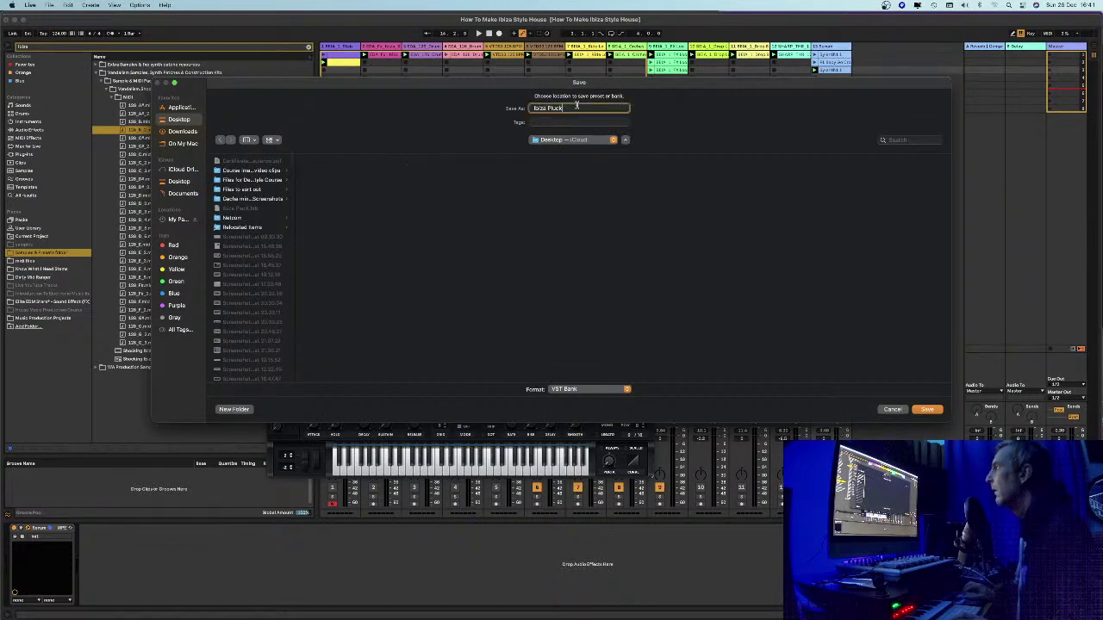
text(v2)
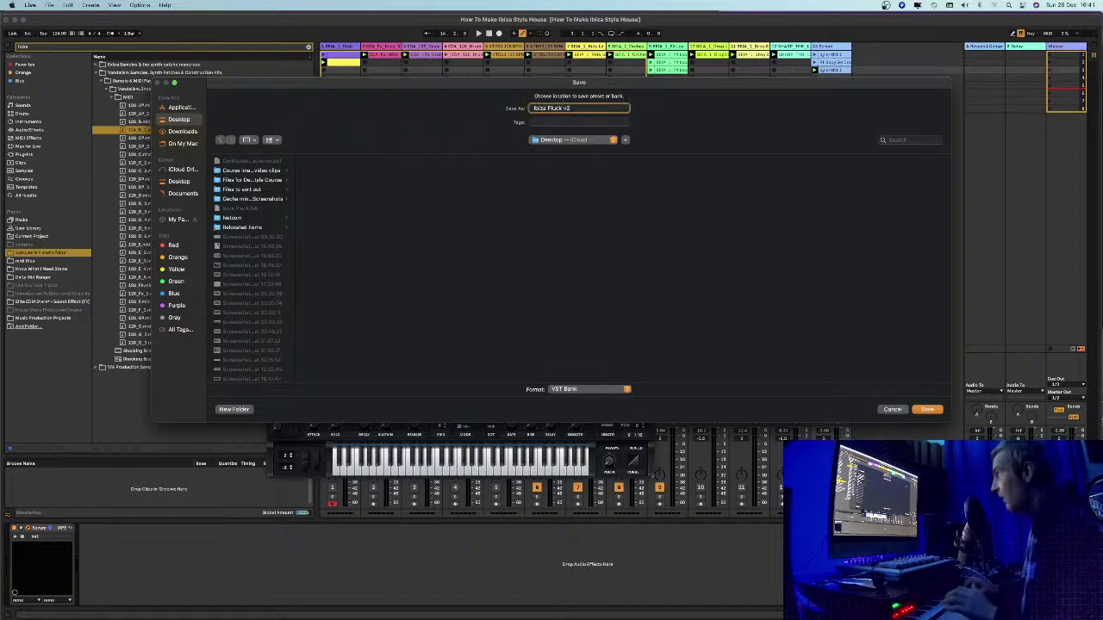
click(927, 409)
Duplicate the Serum track and dismiss the demo notice in the copy's Serum window
right_click(836, 46)
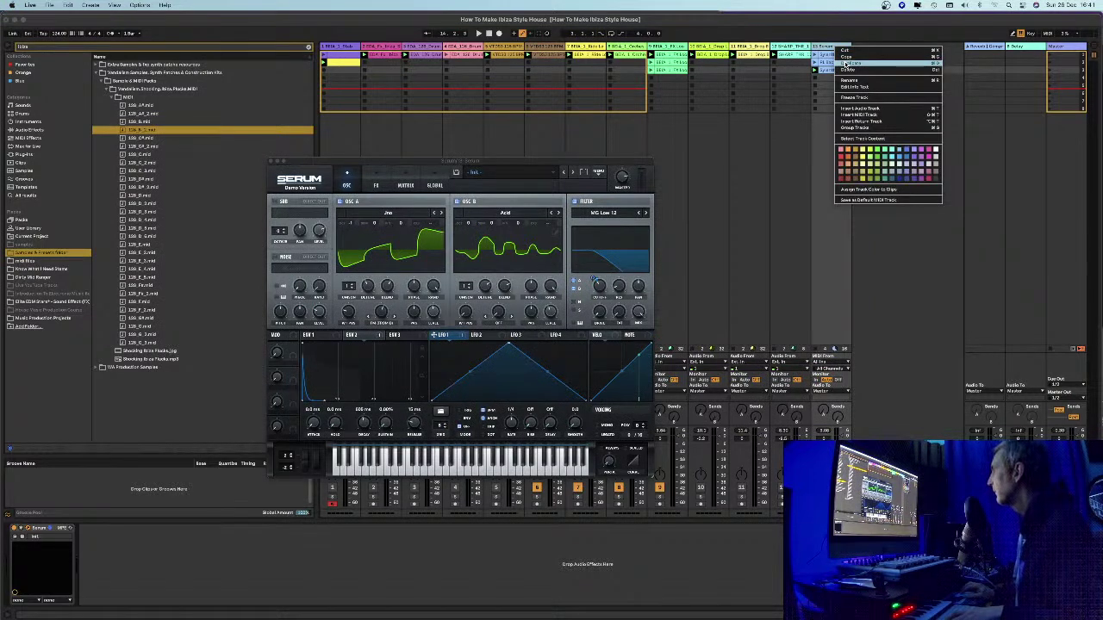
click(847, 64)
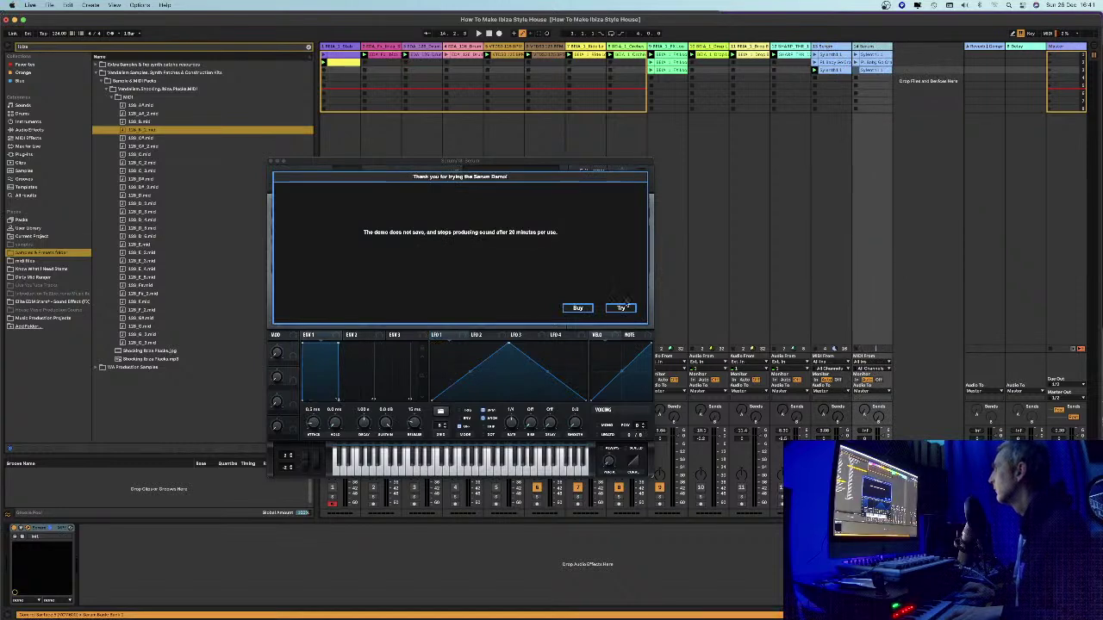
drag(568, 165, 862, 174)
click(914, 317)
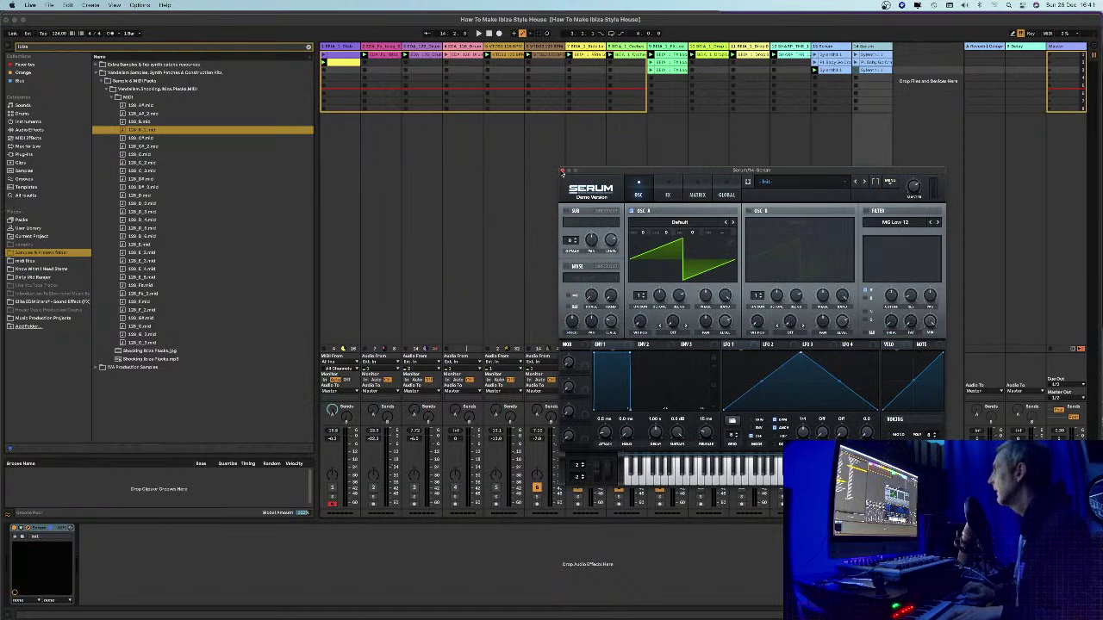
Freeze the original Serum track
click(824, 48)
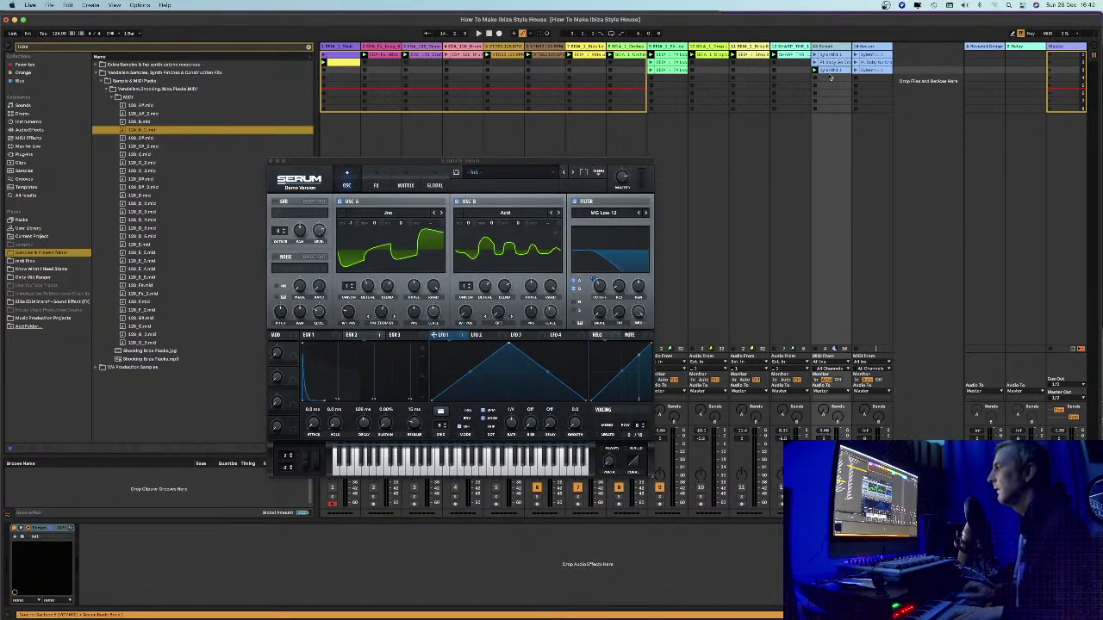
right_click(829, 47)
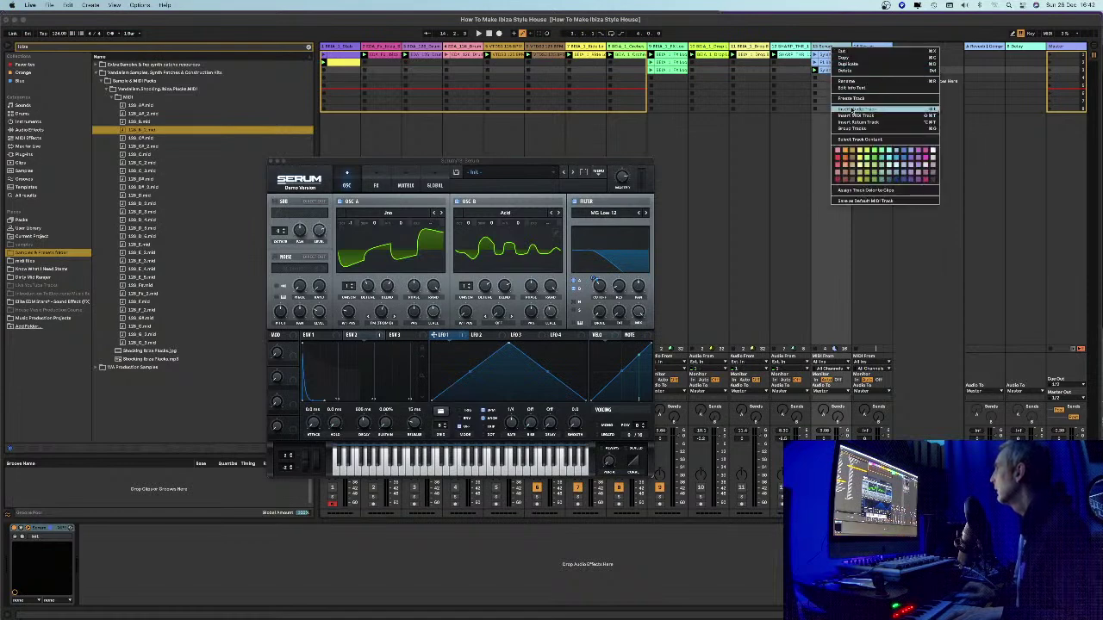
click(853, 100)
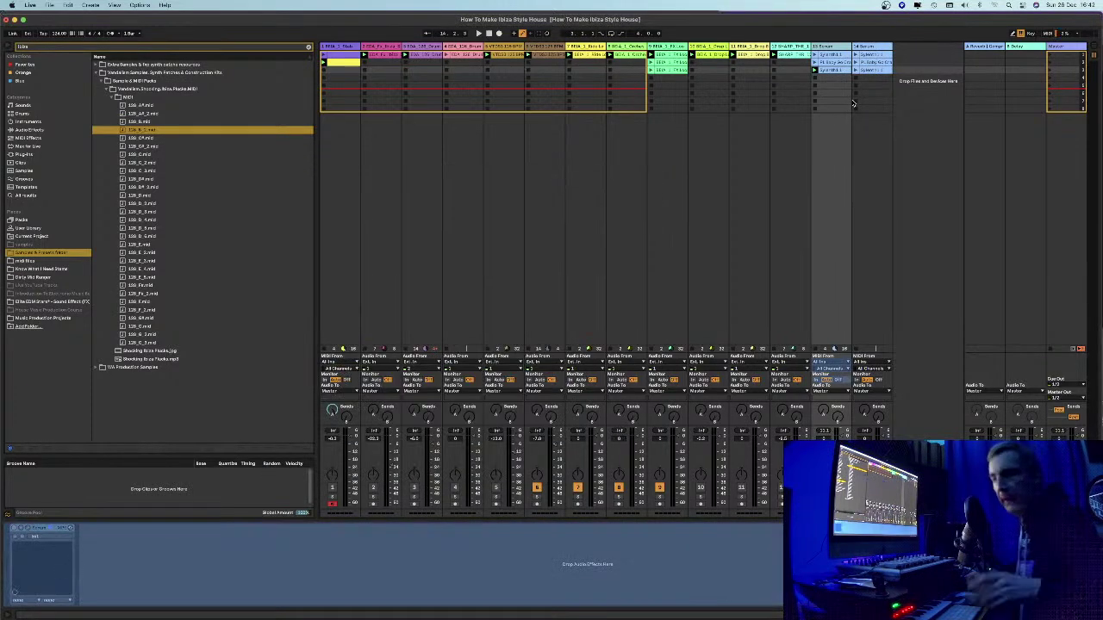
Open the third clip of the duplicated Serum track in the note editor and move the Serum window clear of the notes
click(872, 57)
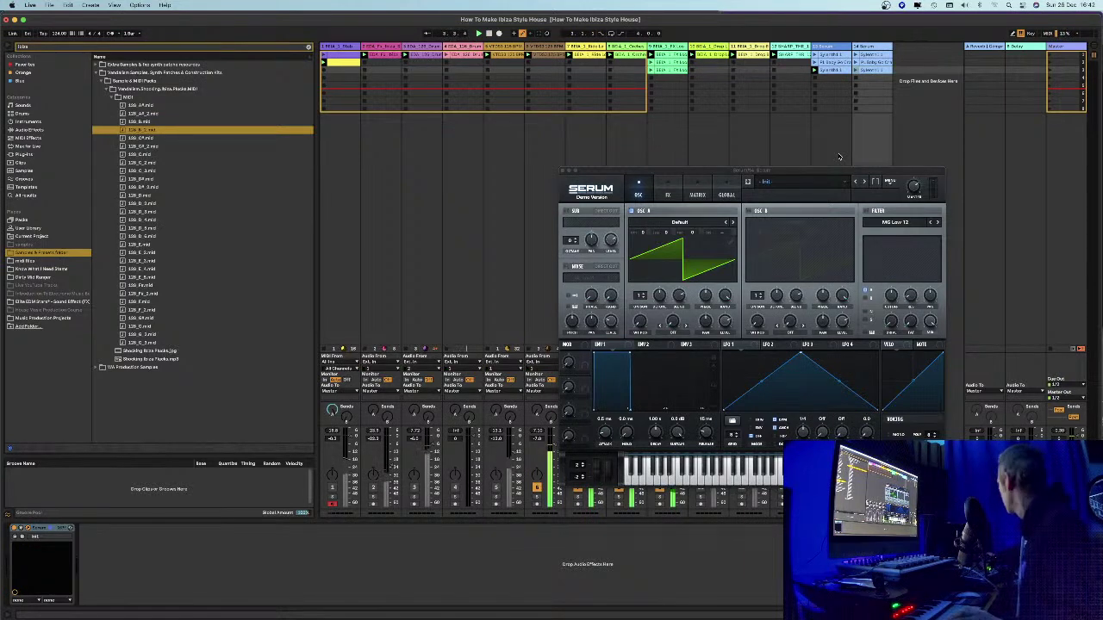
drag(812, 169, 575, 175)
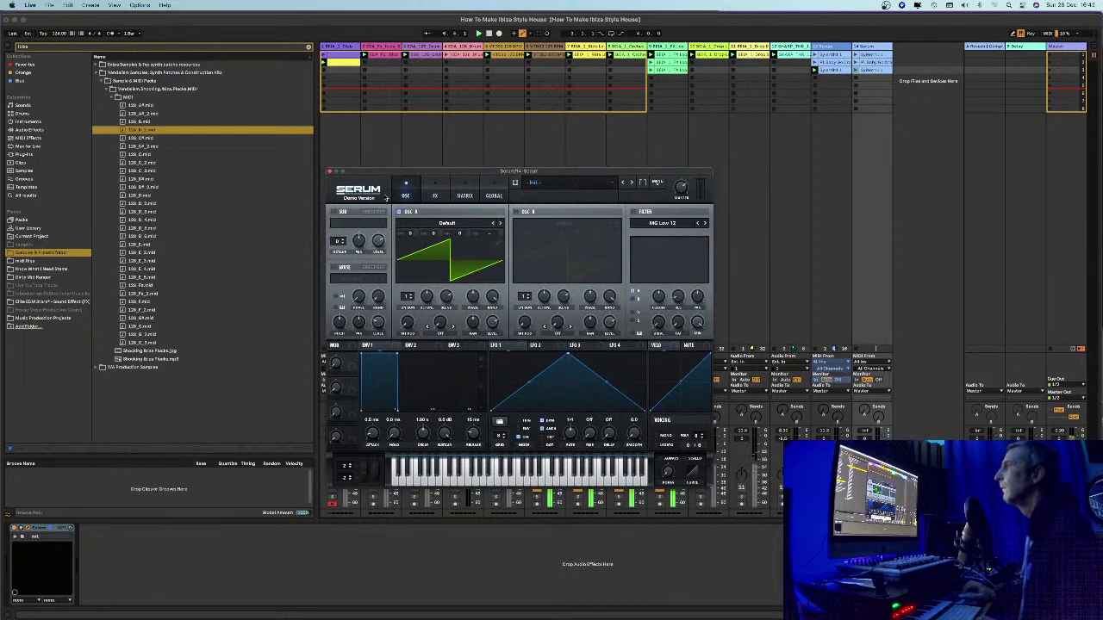
drag(513, 171, 397, 169)
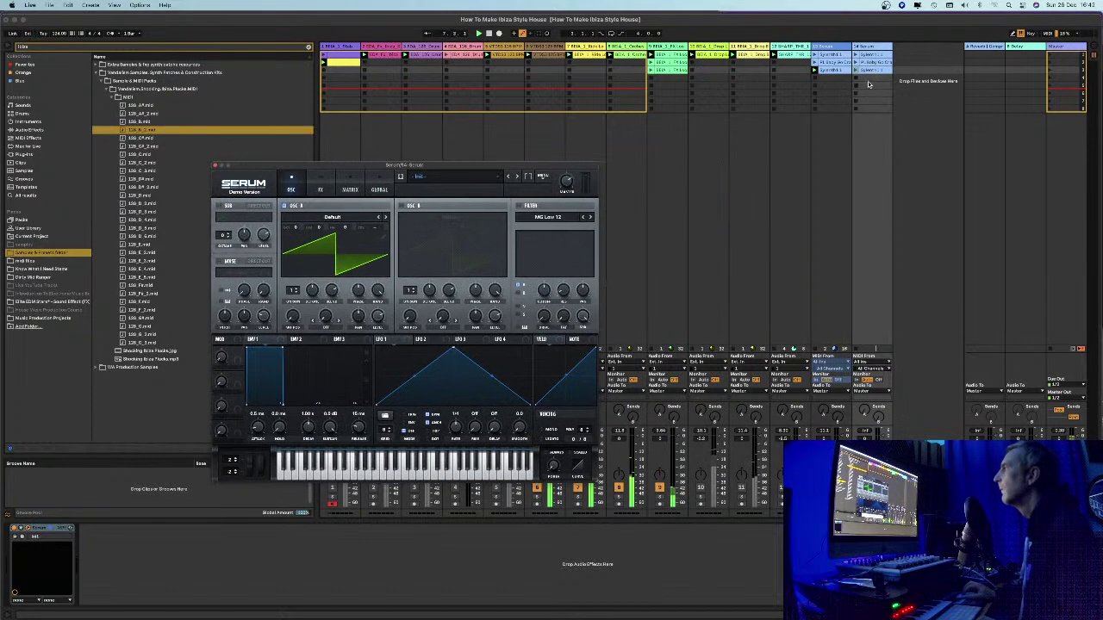
click(832, 47)
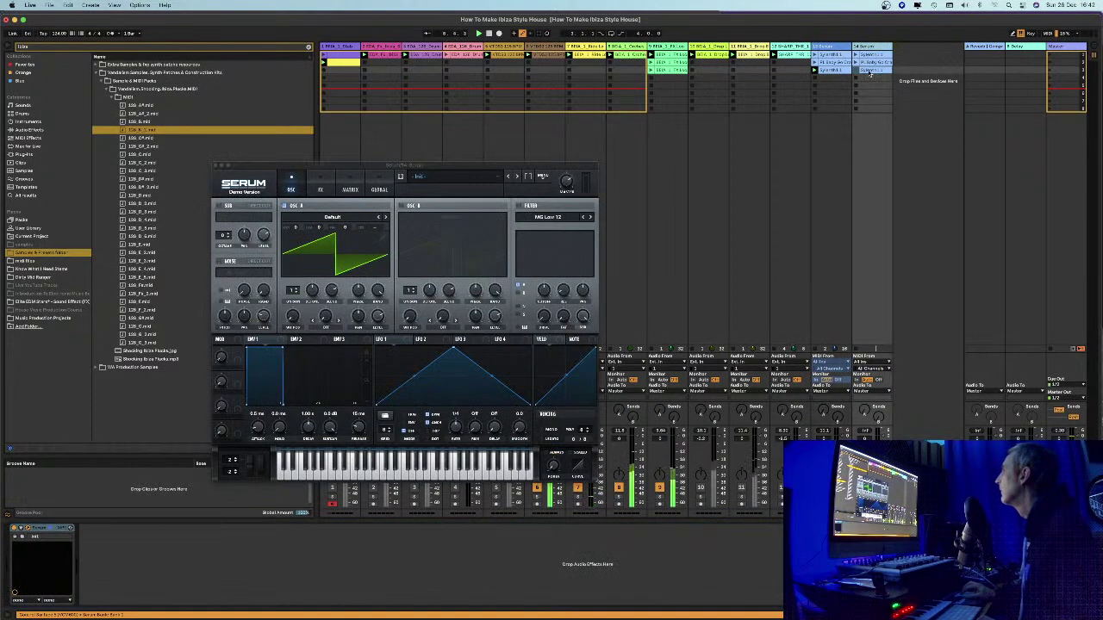
double_click(870, 70)
drag(405, 166, 487, 59)
drag(178, 408, 174, 395)
drag(482, 58, 428, 39)
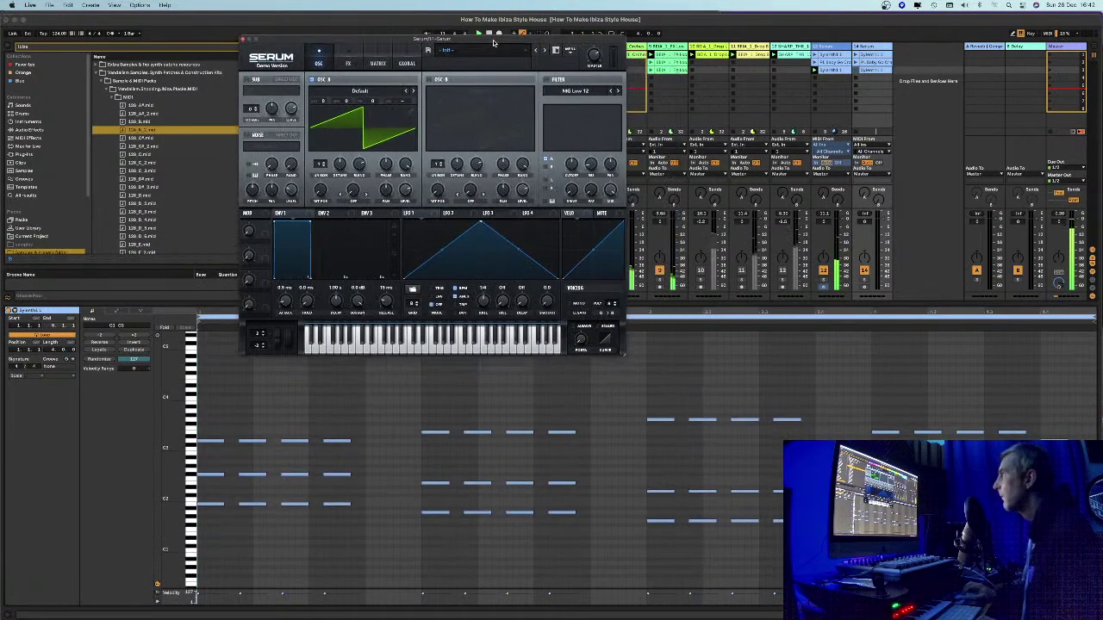
drag(177, 431, 248, 465)
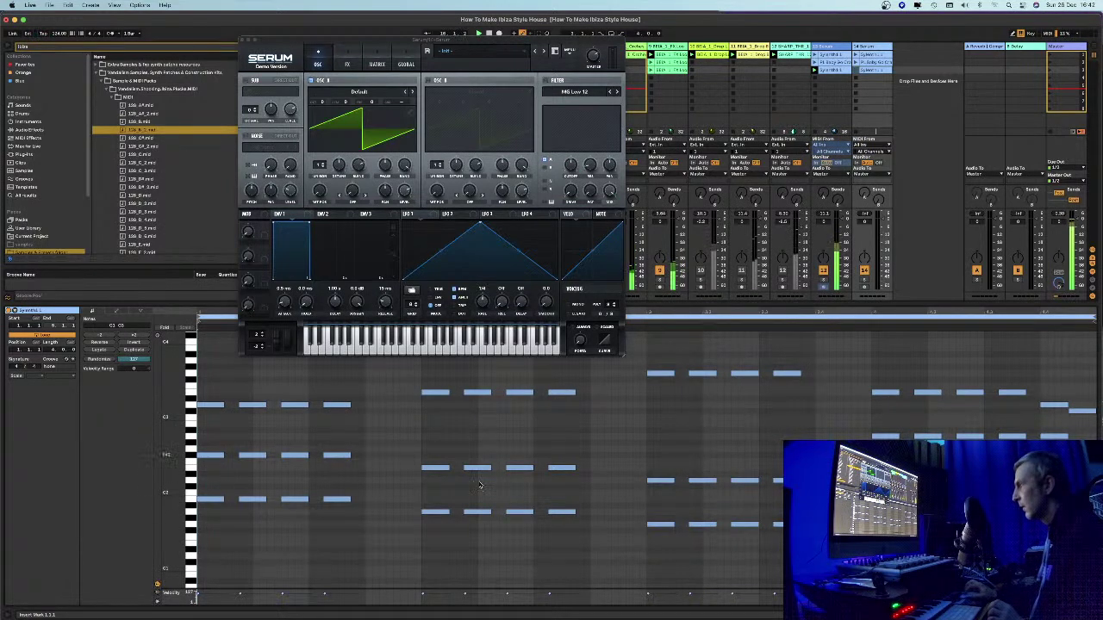
Thin the clip's chords to single notes, keeping the highest in bar 1, middle in bar 2 and lowest in bar 3
drag(370, 443, 195, 544)
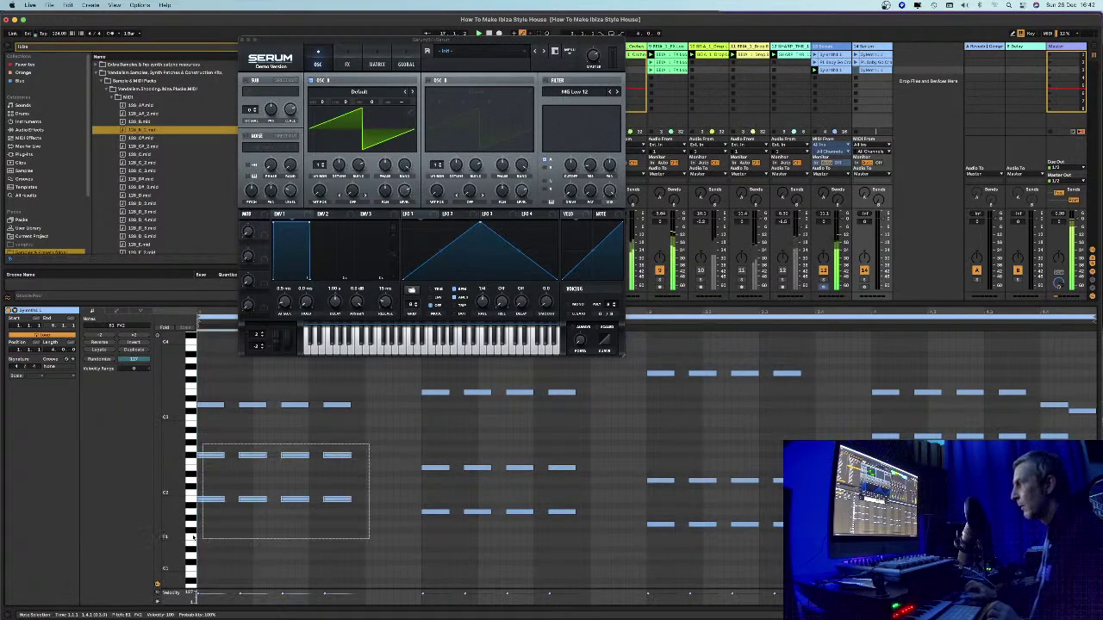
key(Delete)
drag(406, 501, 609, 534)
key(Delete)
drag(408, 411, 581, 384)
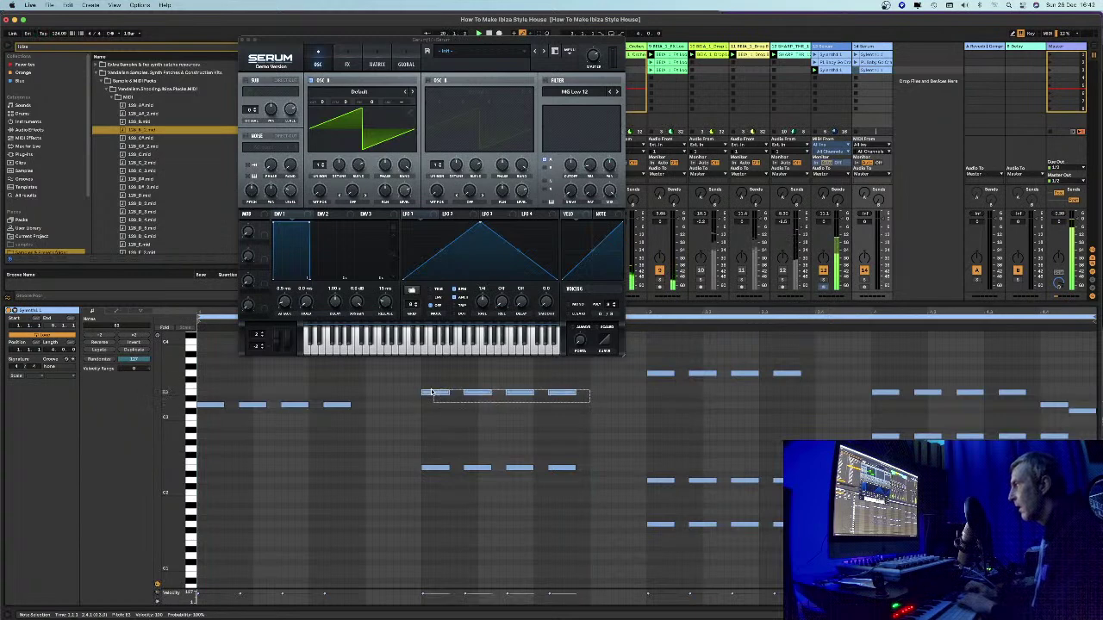
key(Delete)
click(671, 366)
drag(694, 380, 799, 383)
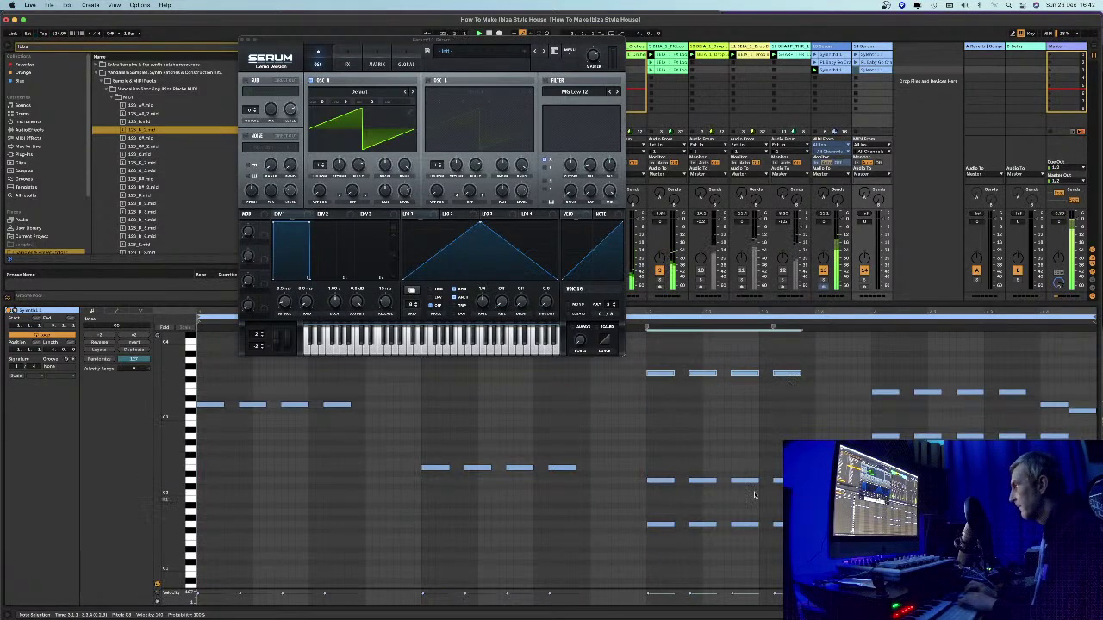
key(Delete)
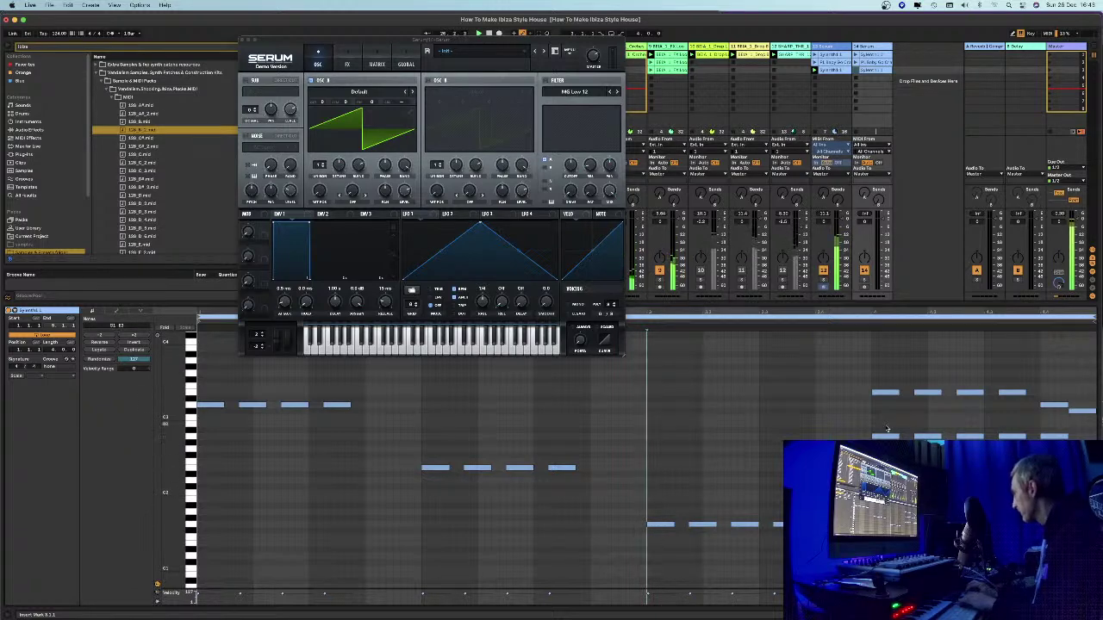
mouse_move(859, 377)
mouse_down()
mouse_move(953, 452)
mouse_move(1068, 452)
mouse_up()
key(Delete)
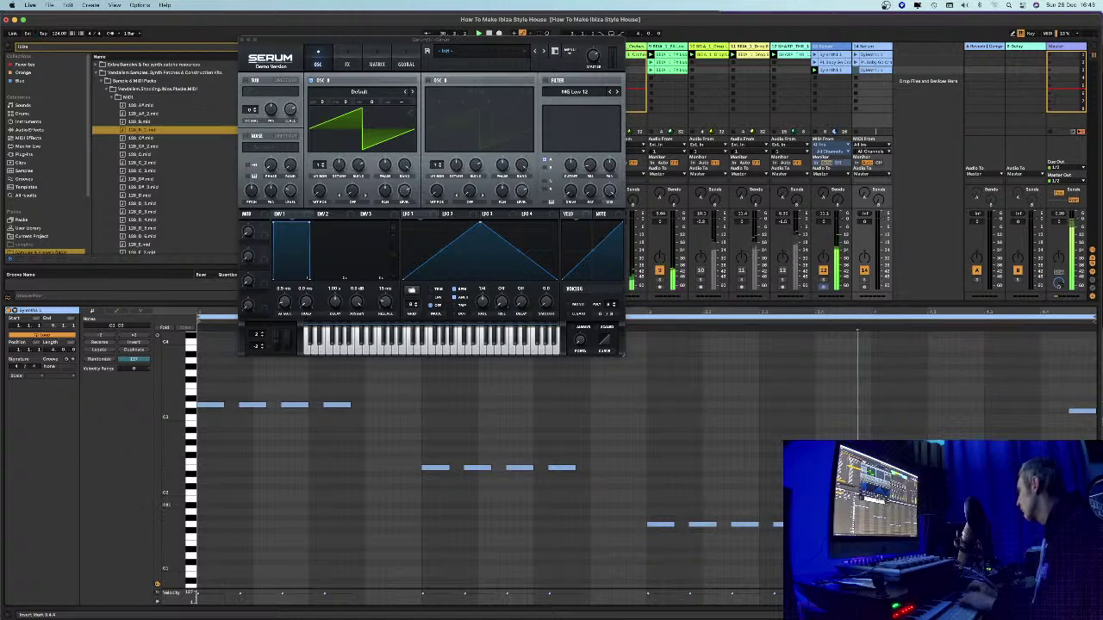
key(super+v)
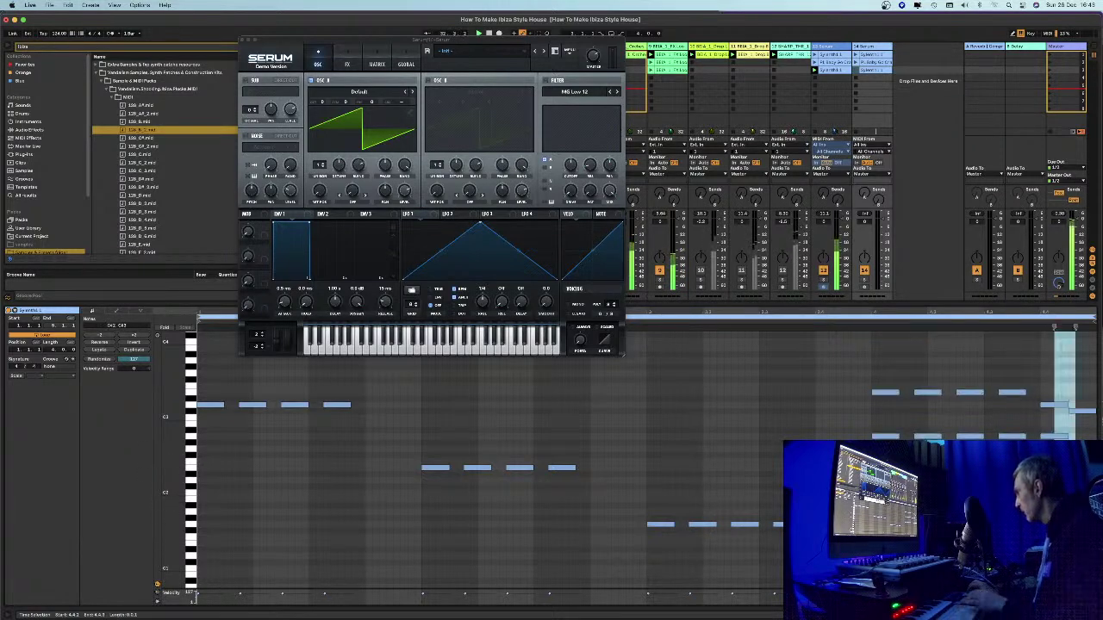
Delete the upper notes in bar 4, keeping the repeated lower note
click(1040, 362)
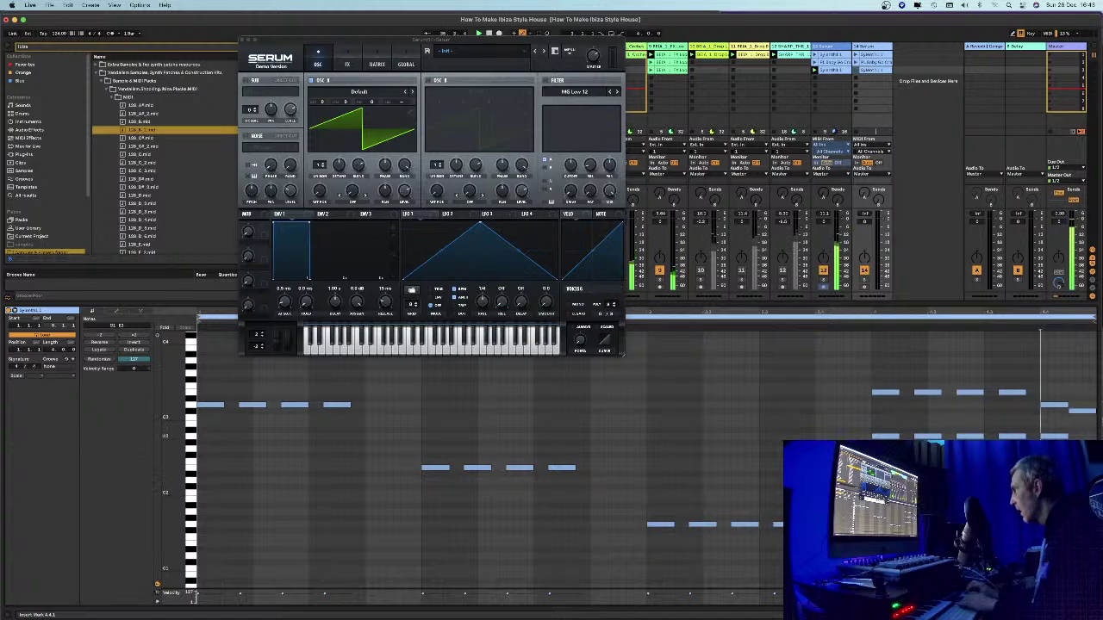
click(923, 383)
mouse_move(877, 378)
mouse_down()
mouse_move(1068, 413)
mouse_move(1096, 431)
mouse_up()
key(Delete)
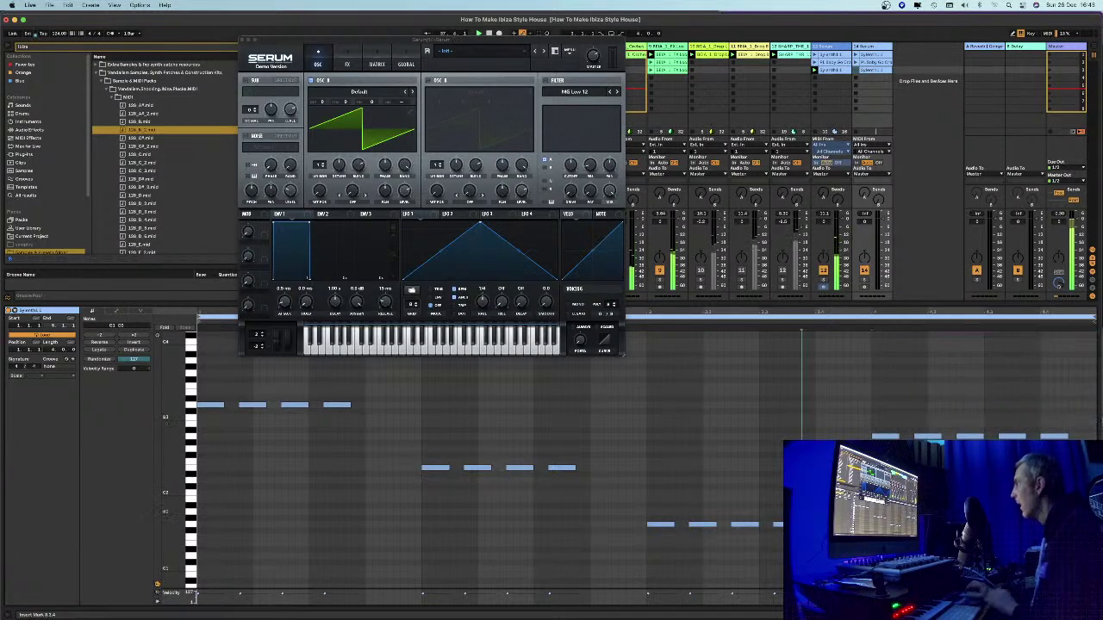
Transpose the remaining bar 3 notes up one octave
drag(823, 538, 663, 529)
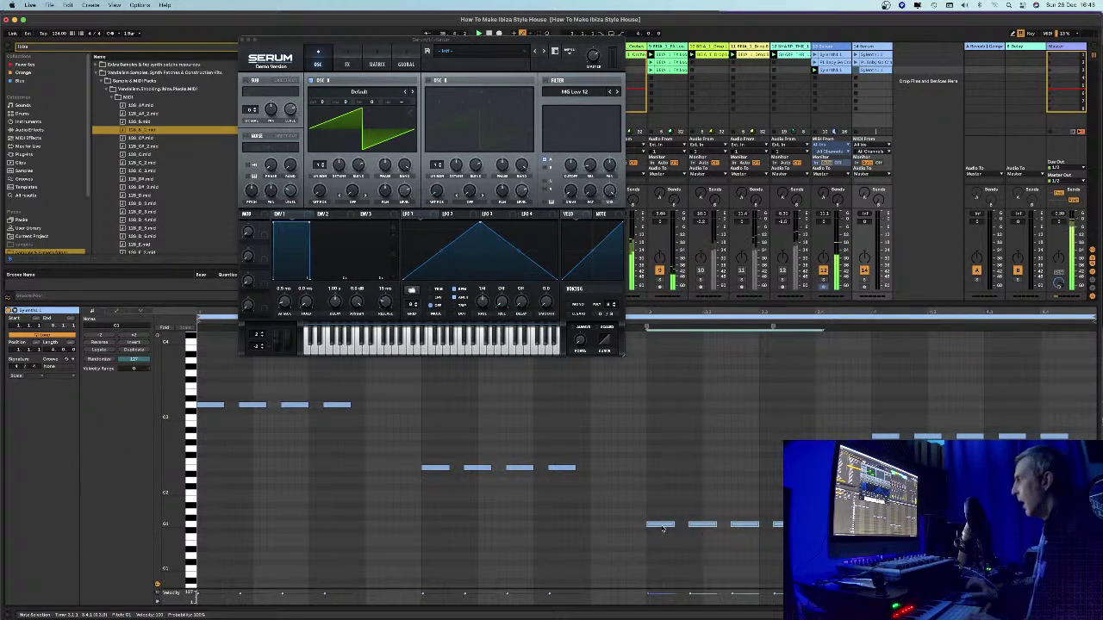
key(shift+Up)
click(644, 510)
Move the Serum window down clear of the track headers and solo the duplicated Serum track
click(315, 43)
drag(315, 43, 331, 89)
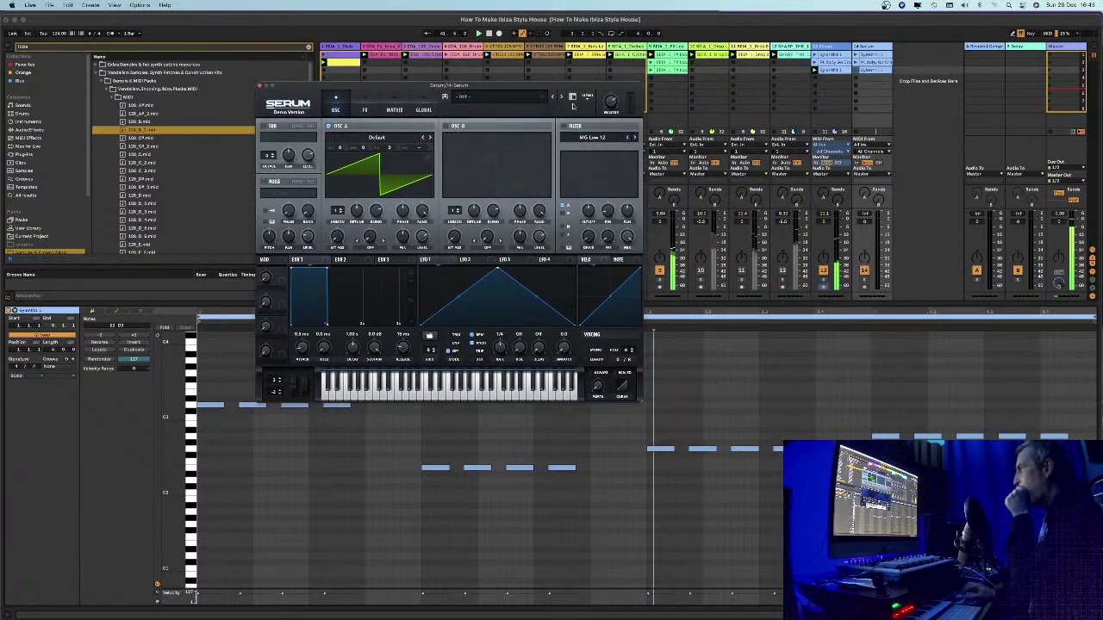
click(864, 284)
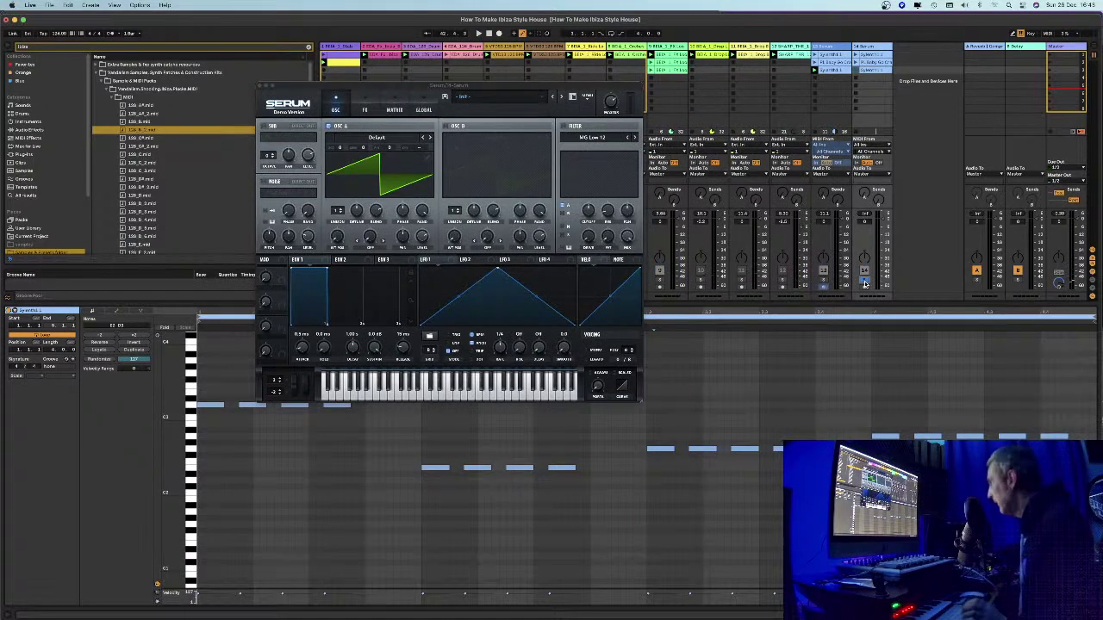
Try the BA Deep Womp [ADWR] bass preset on the duplicated track's Serum
drag(379, 88, 456, 106)
click(544, 115)
mouse_move(565, 136)
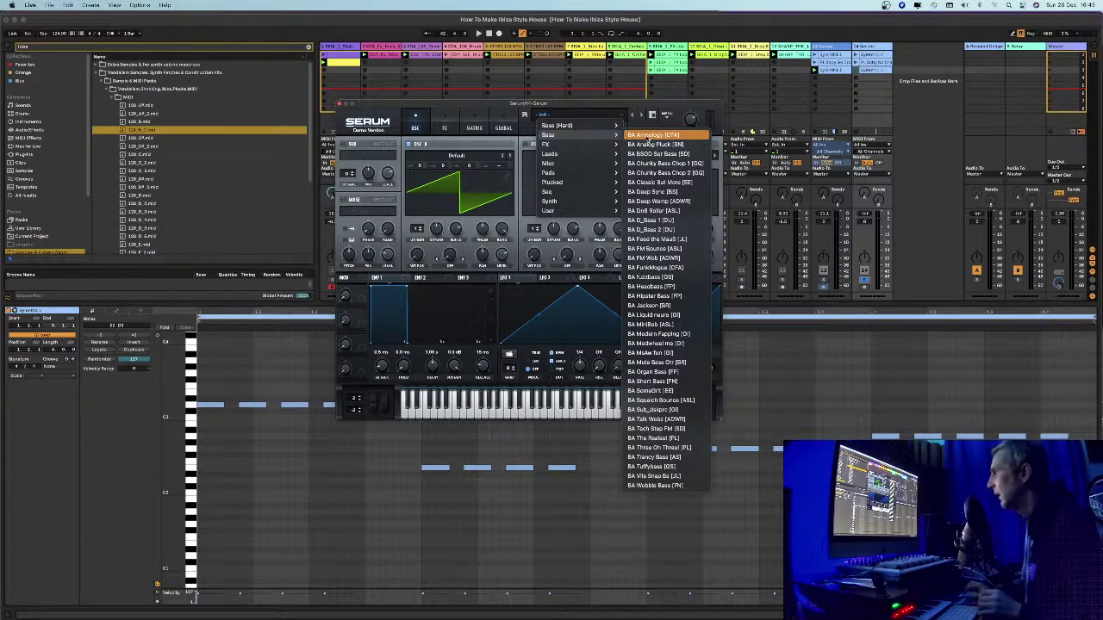
click(645, 138)
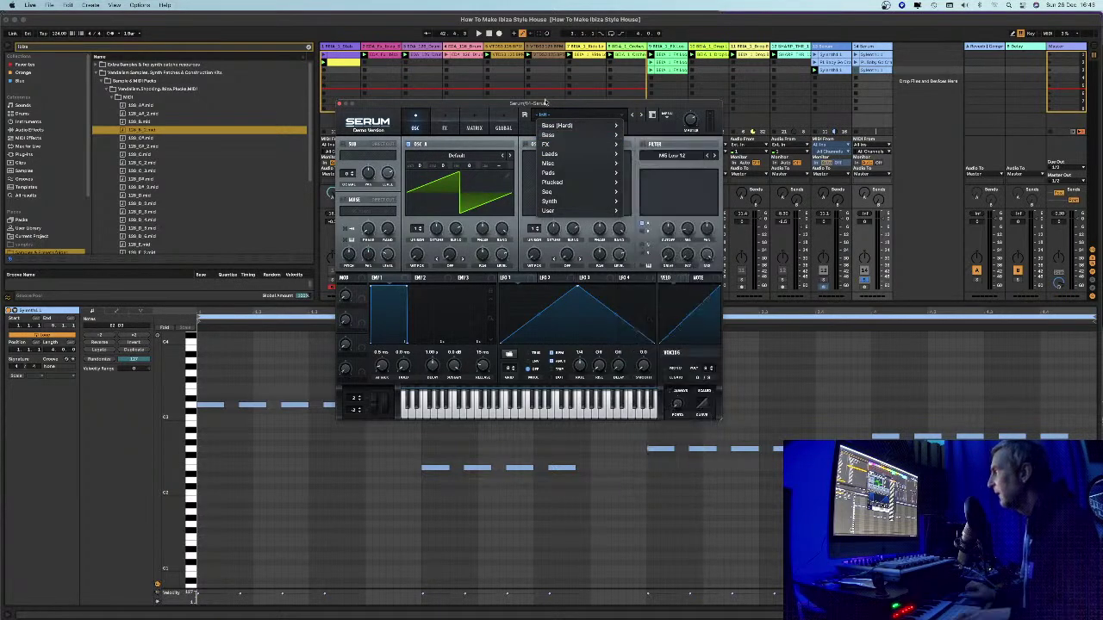
mouse_move(608, 136)
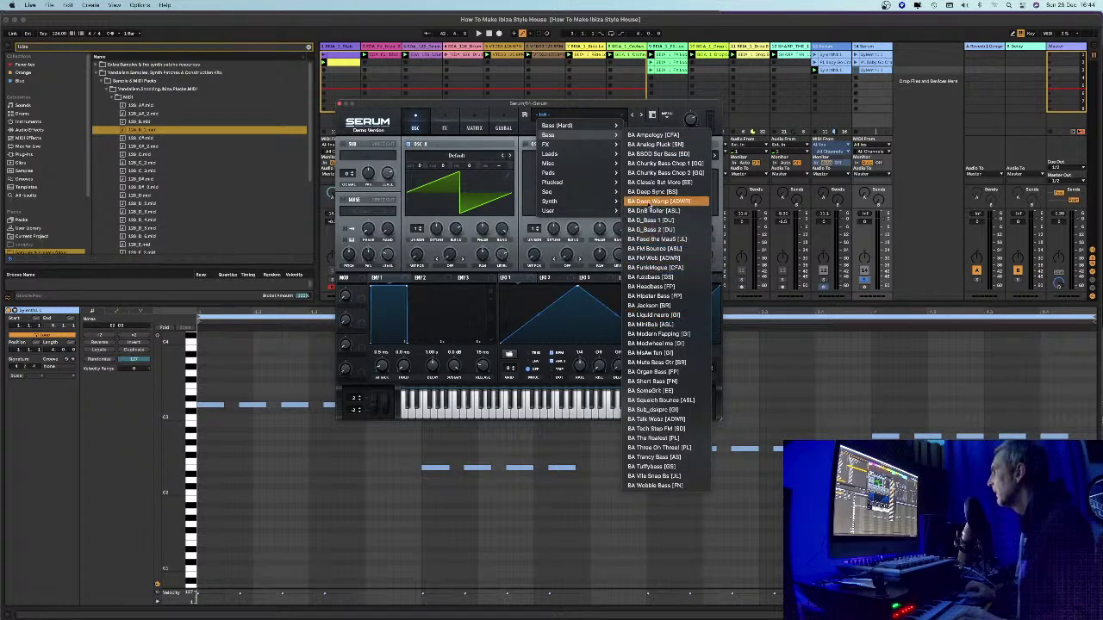
click(647, 202)
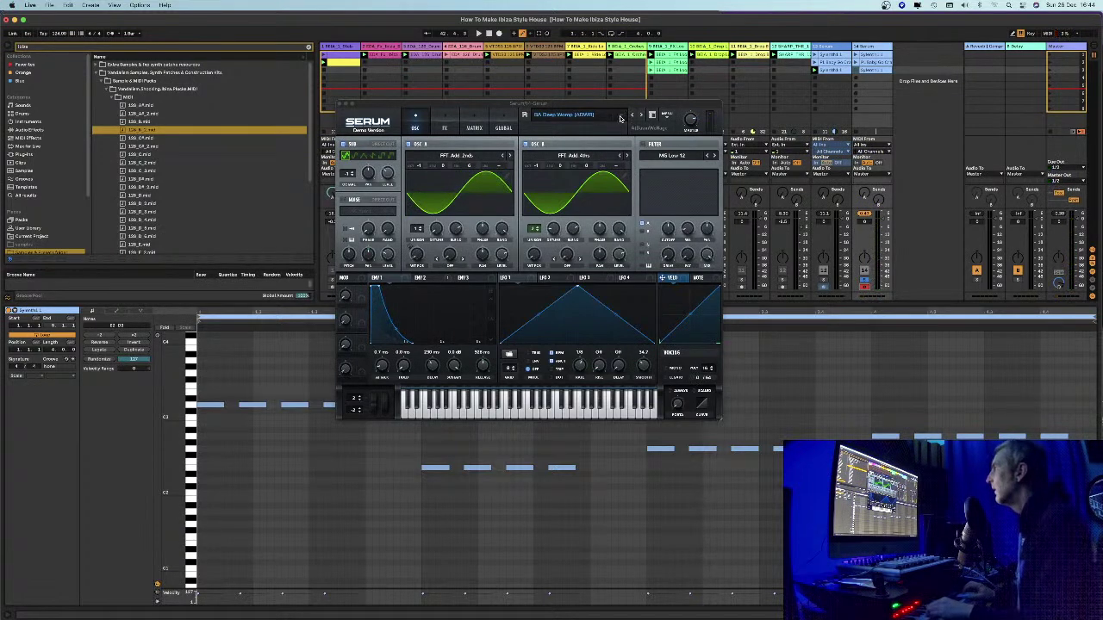
Load the BA FunkMogue [CFA] bass preset in Serum and play the duplicated track's third clip
click(619, 117)
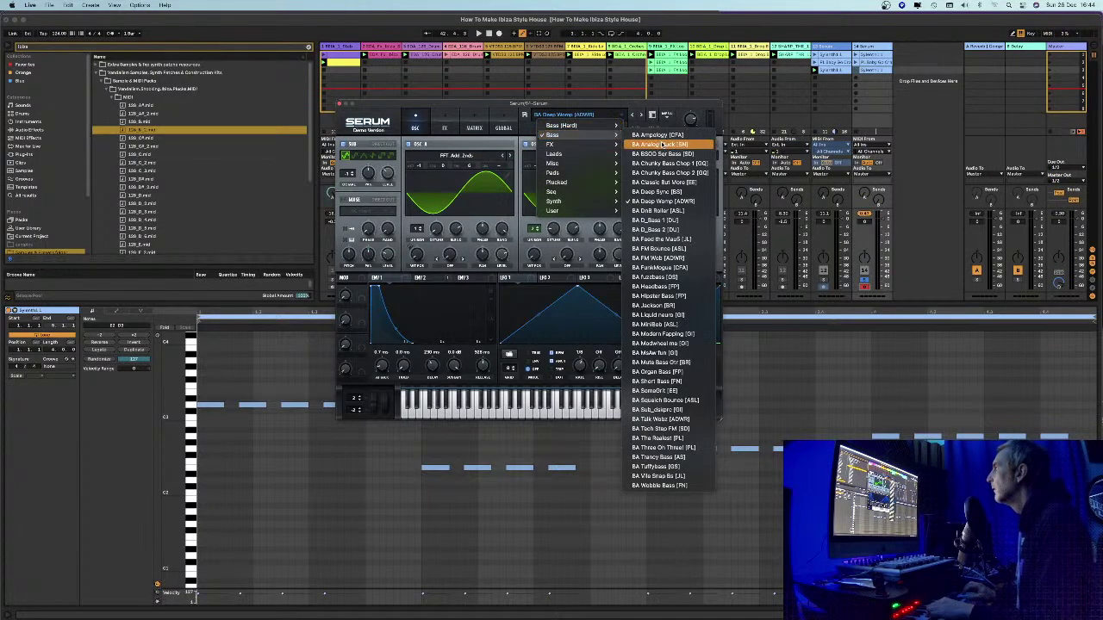
click(661, 277)
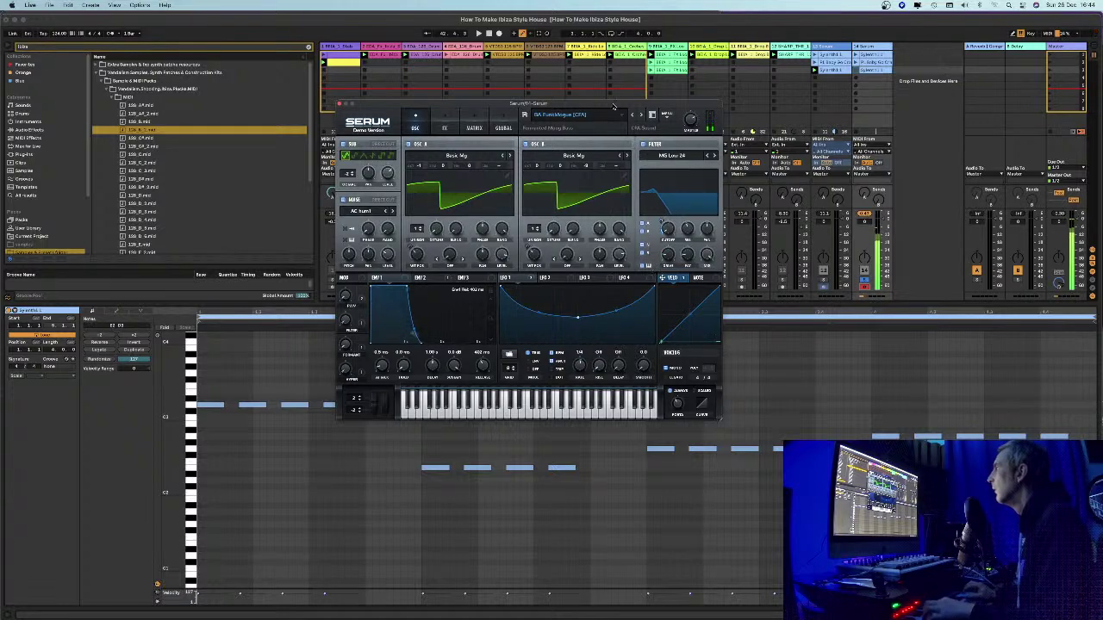
click(622, 115)
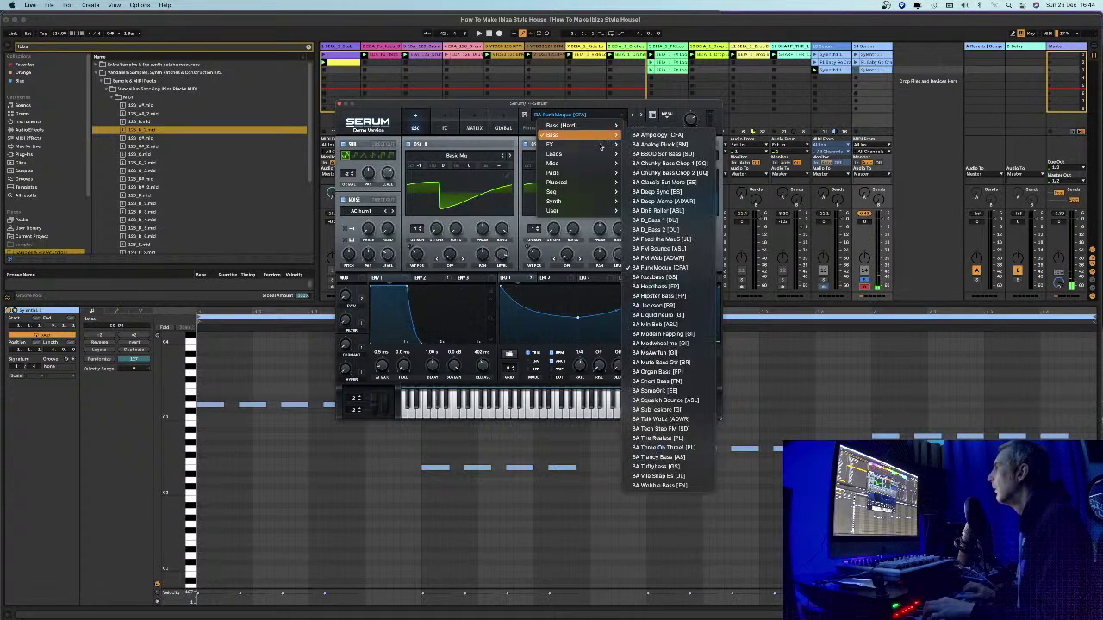
click(313, 468)
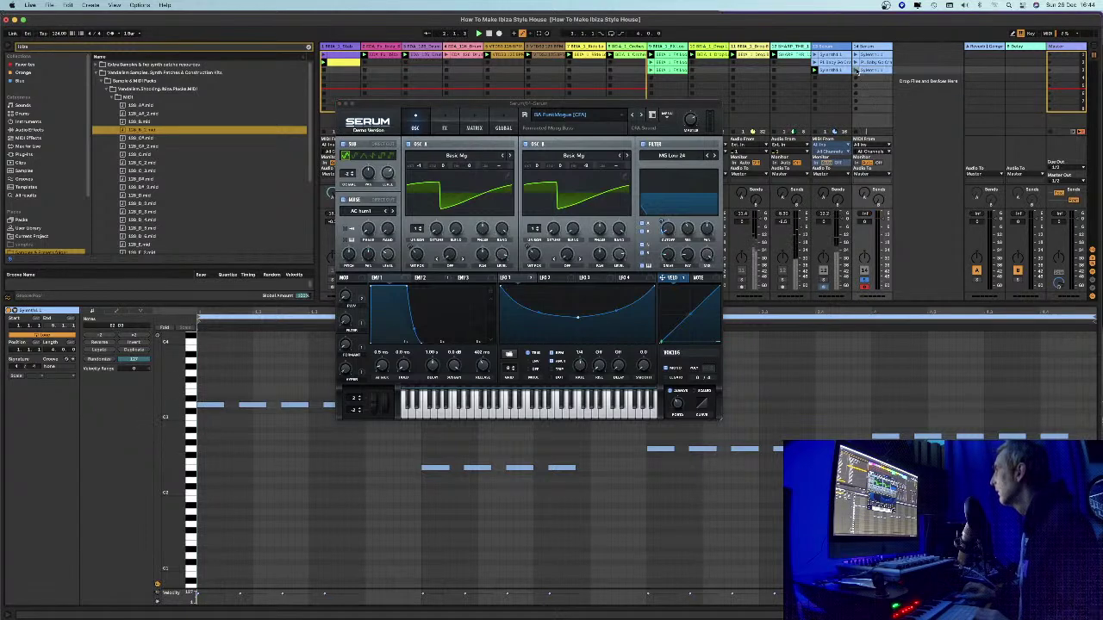
key(space)
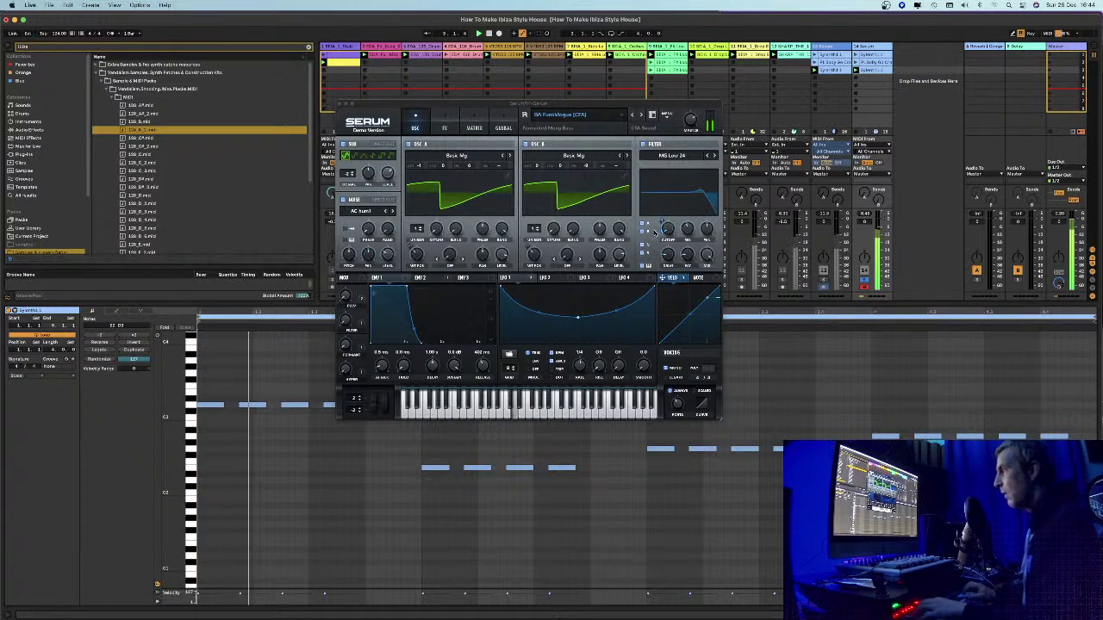
Transpose all notes of the bassline clip down one octave
click(269, 522)
key(super+a)
key(shift+Down)
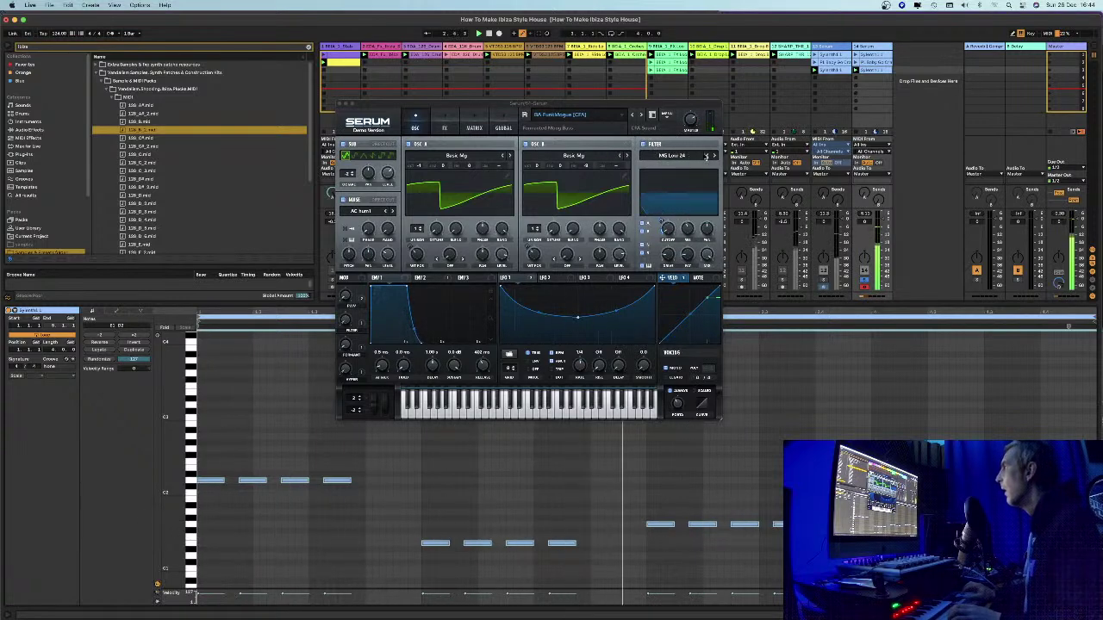
Audition the following Serum bass presets up to BA Headbass [FP] against the looping bassline
click(641, 117)
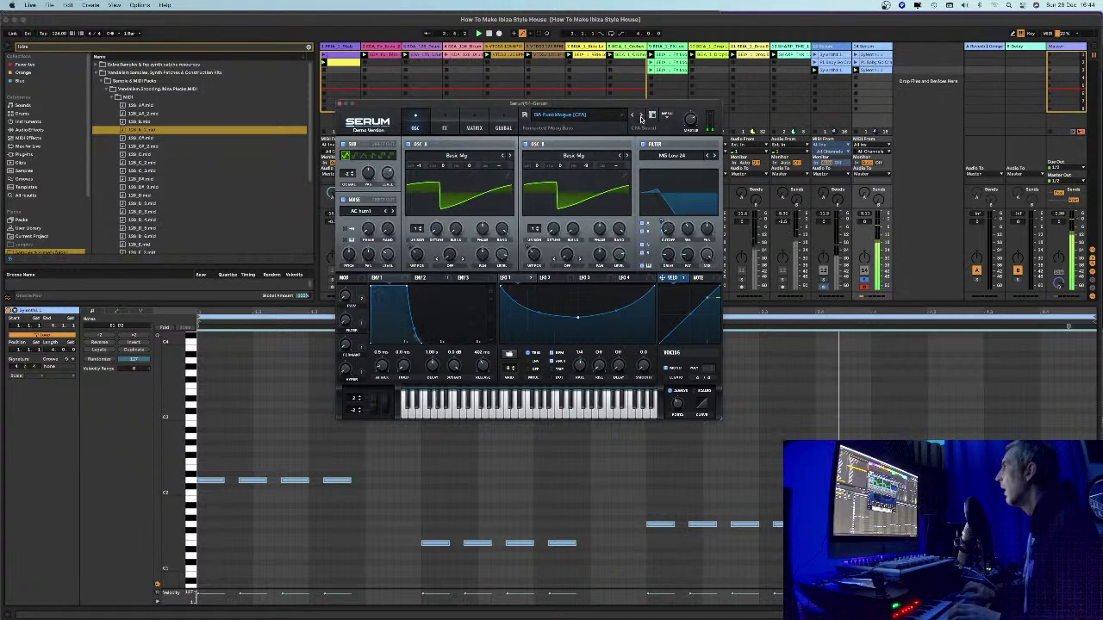
click(641, 116)
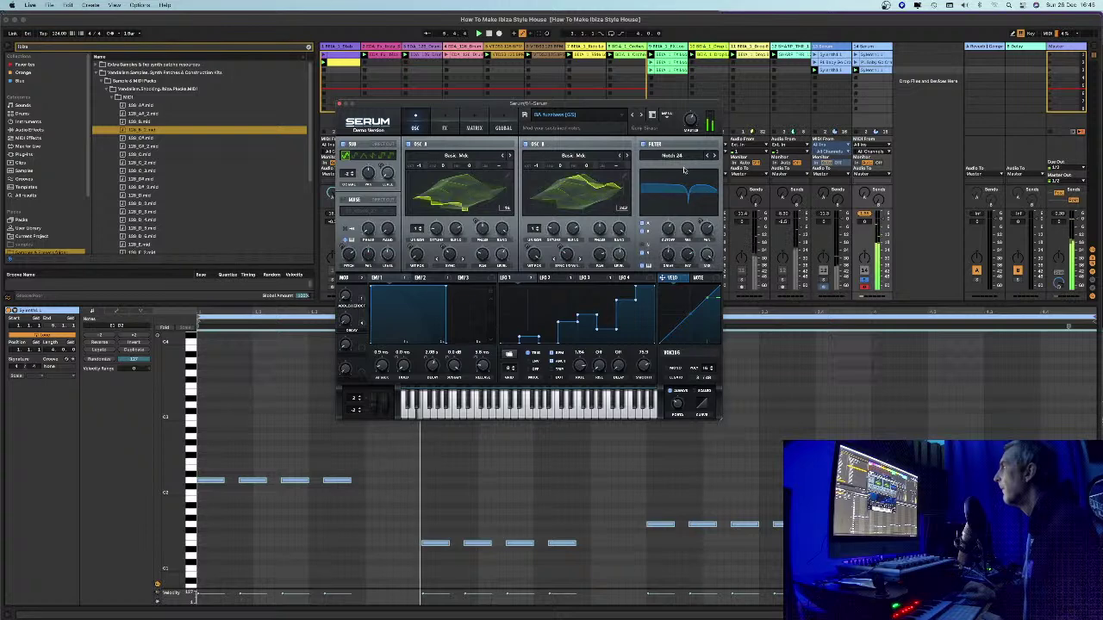
click(641, 115)
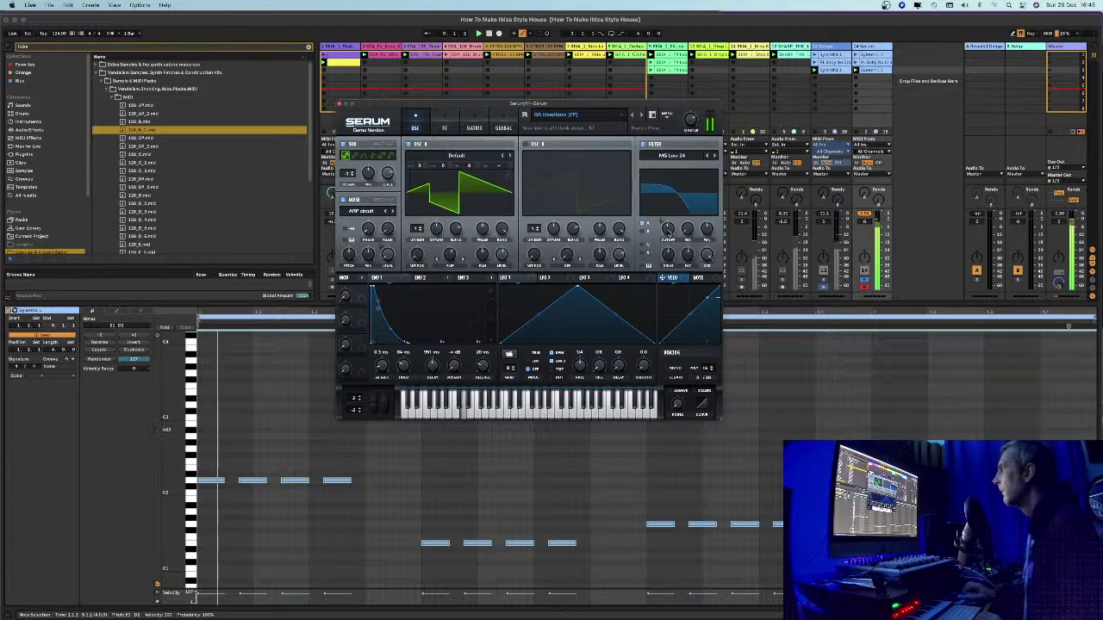
mouse_move(663, 254)
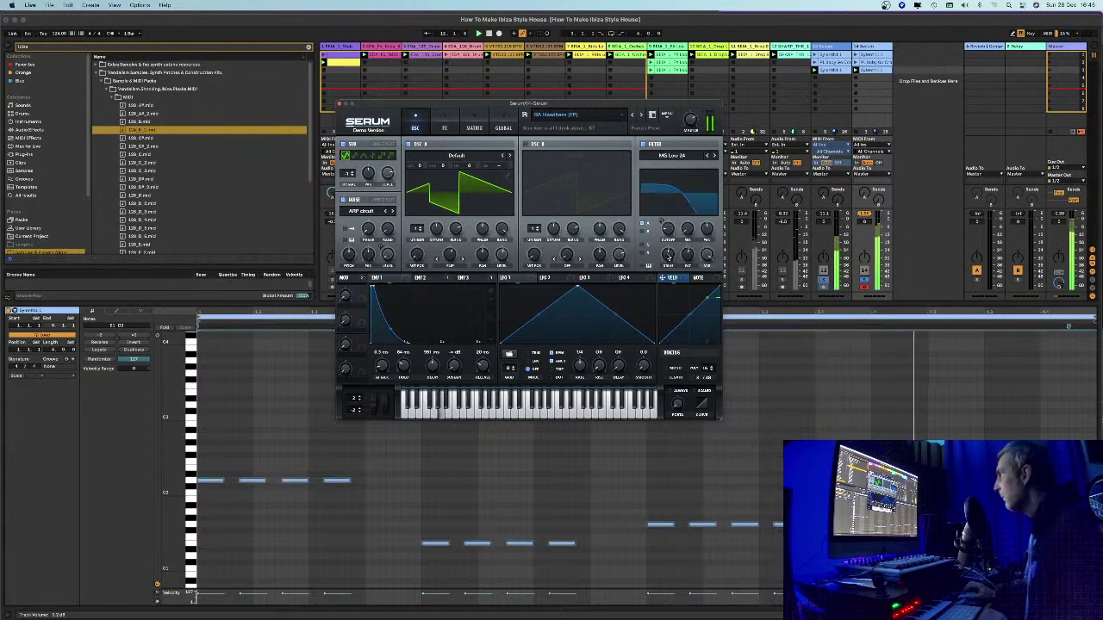
Advance through the Serum bass presets to BA Mute Bass Gtr [BR] and solo only the duplicated track
click(641, 114)
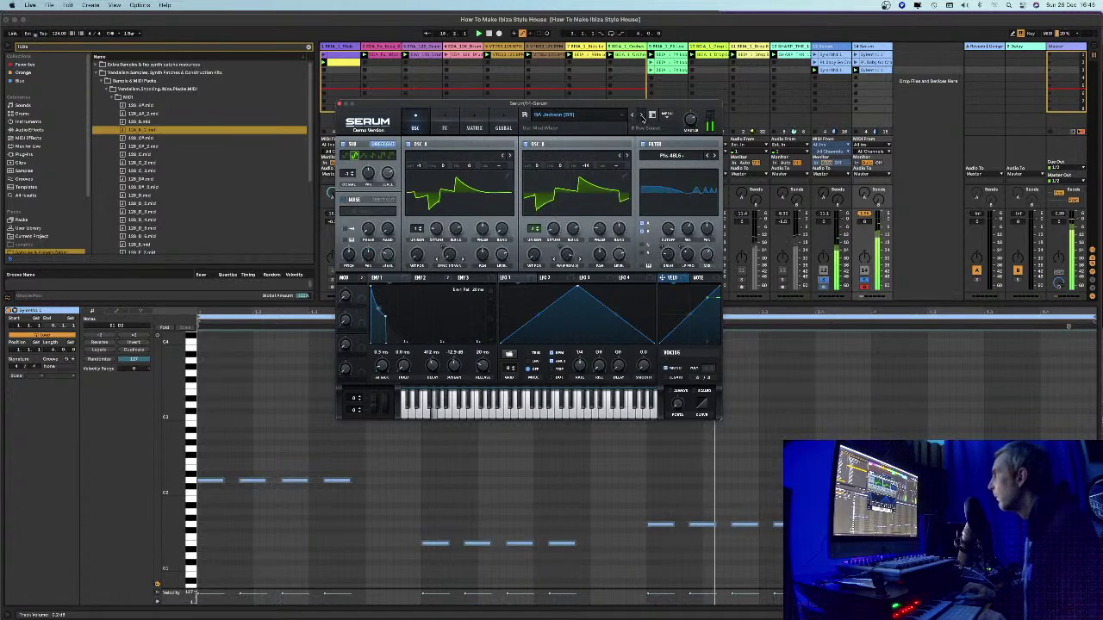
click(641, 114)
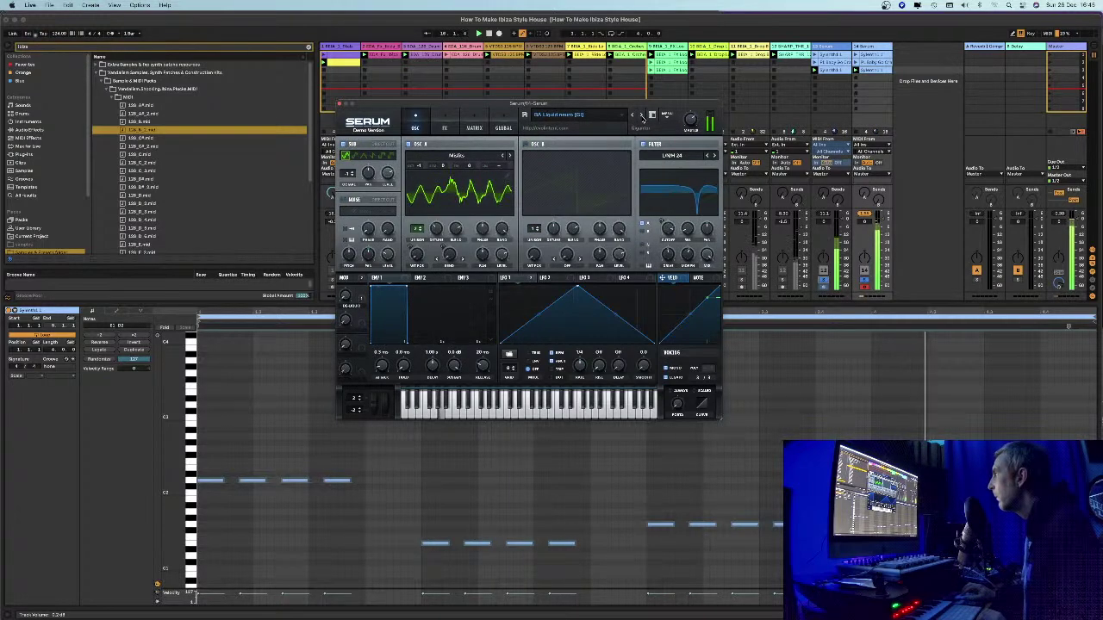
click(641, 115)
click(641, 115)
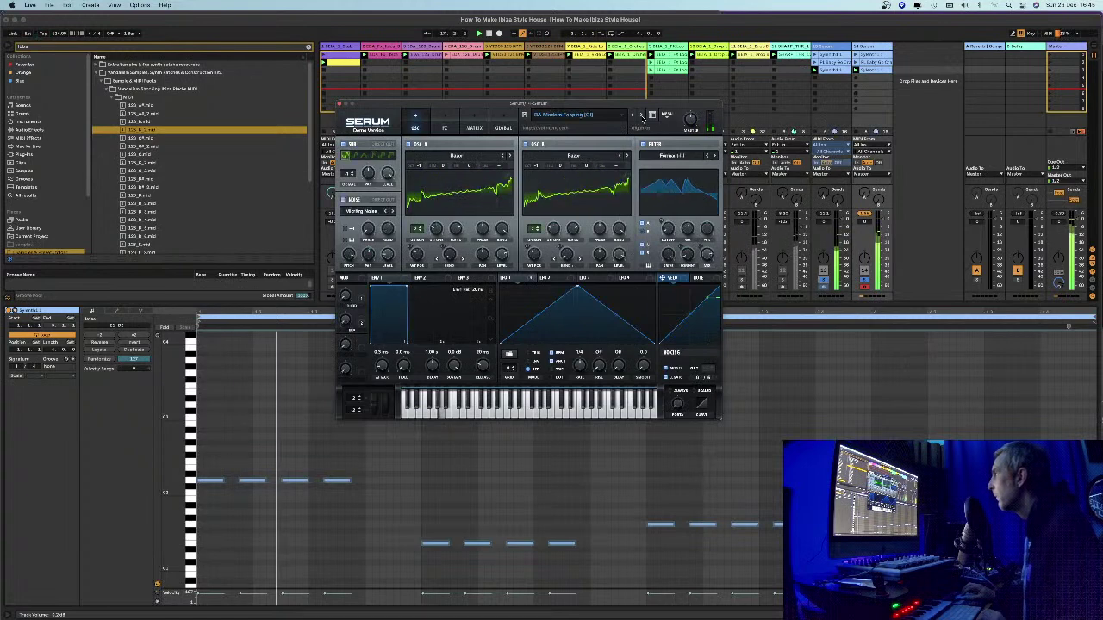
click(641, 115)
click(641, 115)
click(641, 114)
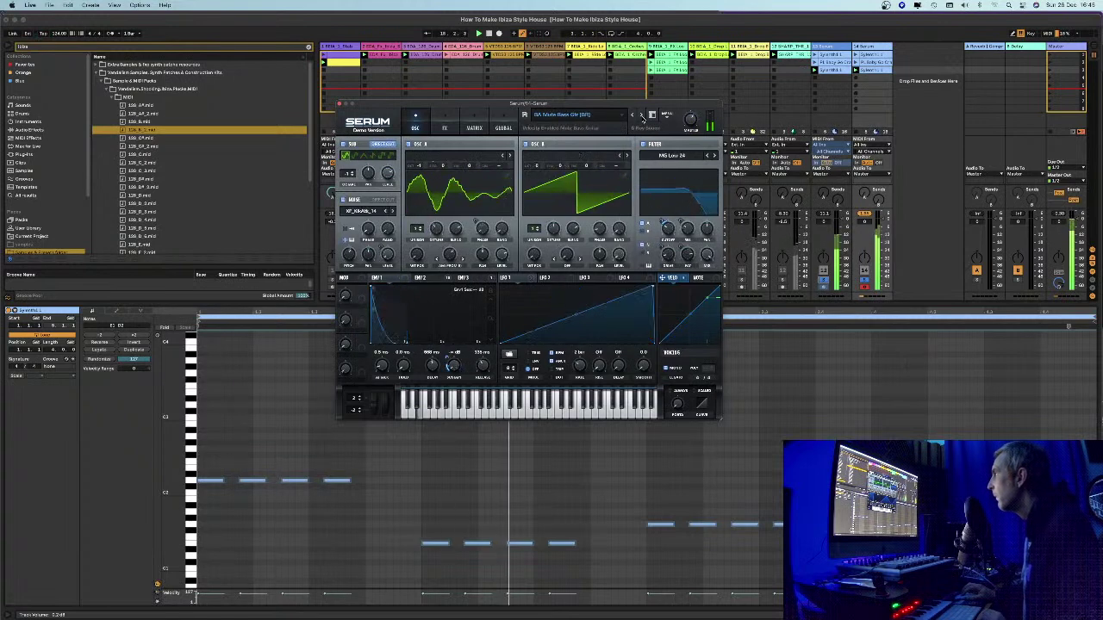
click(865, 285)
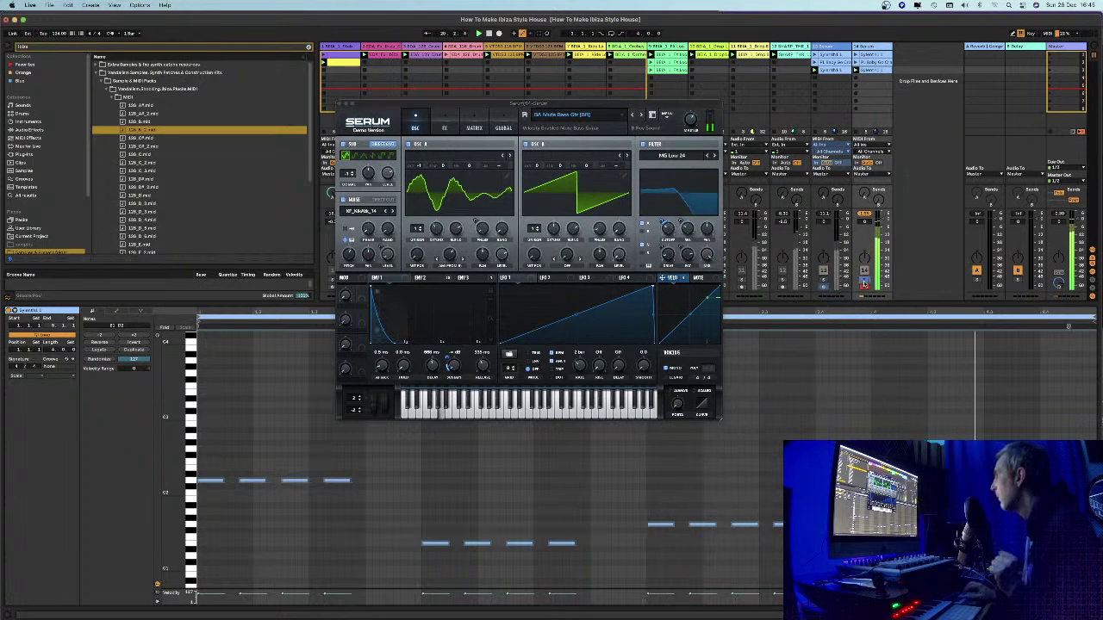
Stop playback, close the Serum window and select the bassline's first note in bar 1
click(215, 482)
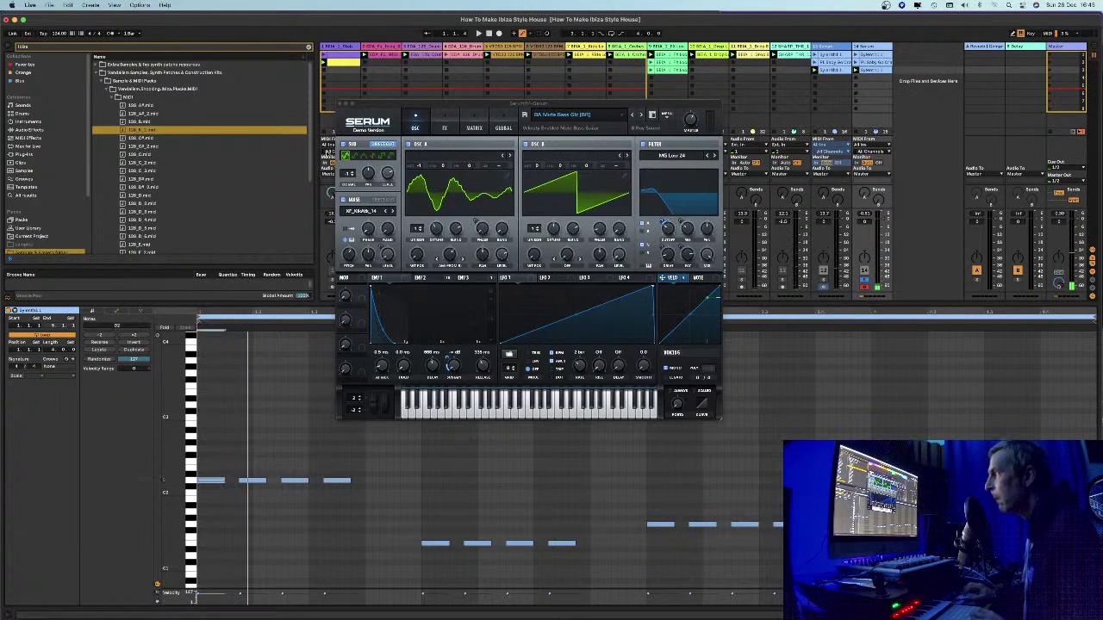
click(339, 105)
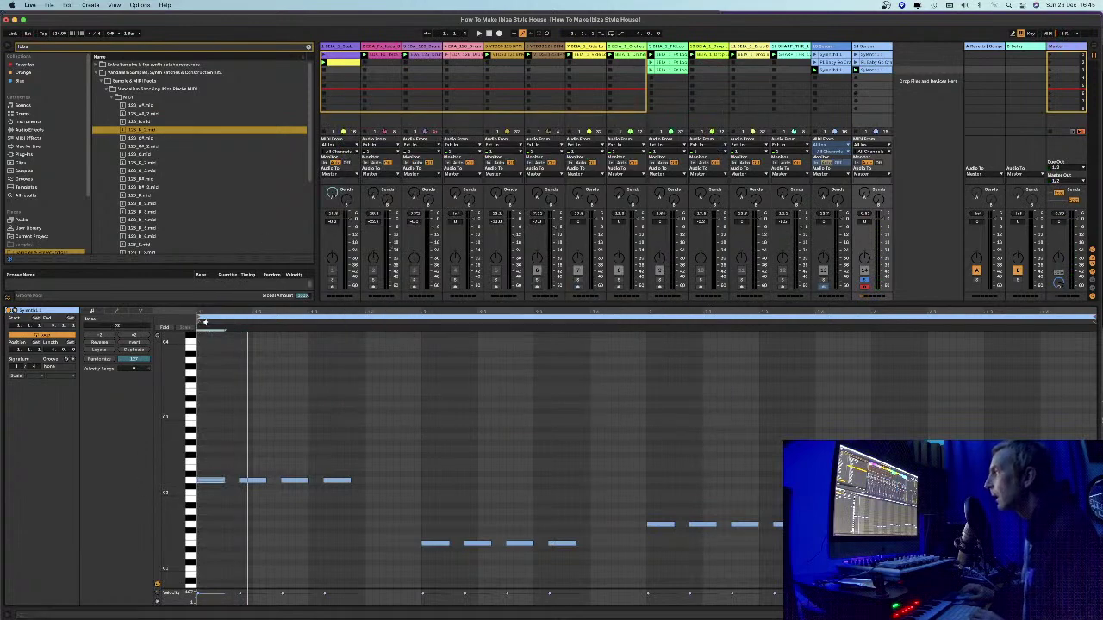
scroll(200, 312, up, 5)
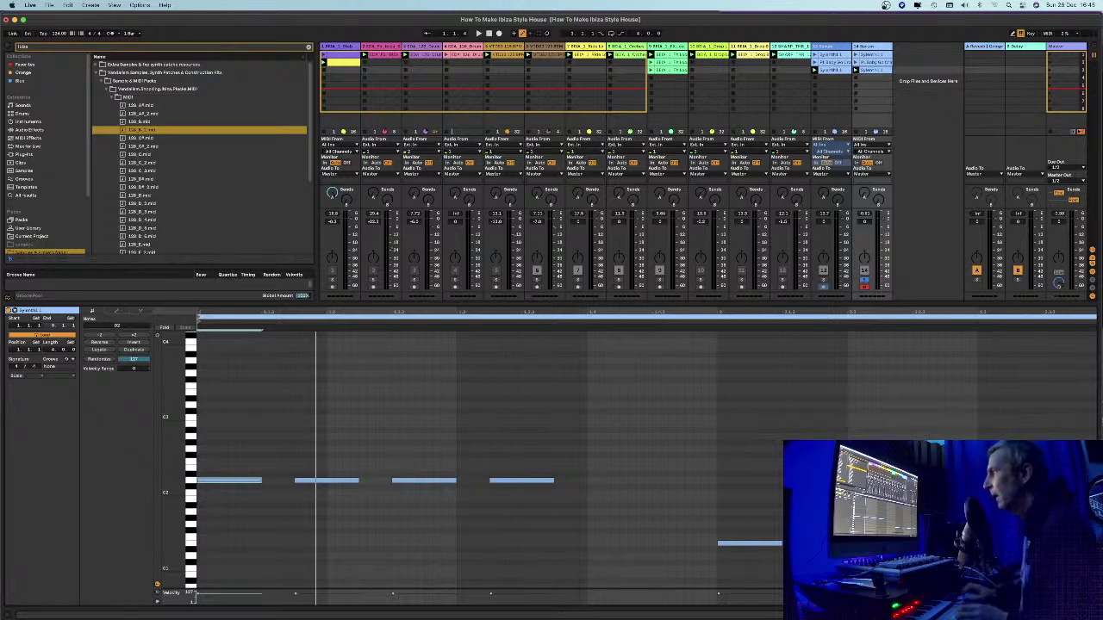
scroll(198, 312, down, 5)
click(240, 507)
click(221, 481)
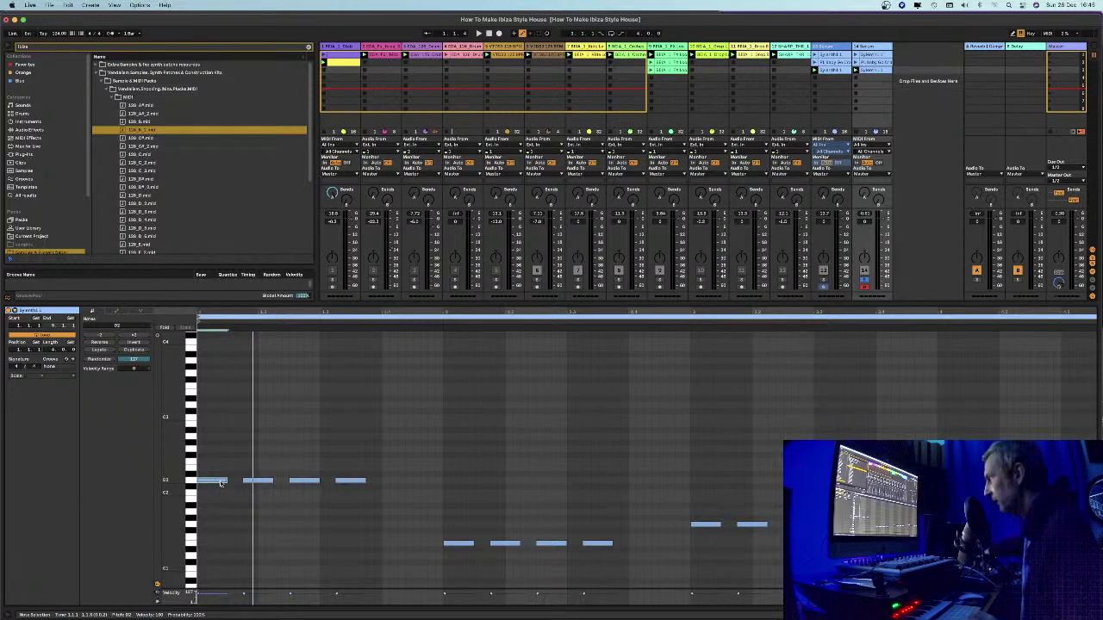
In the opening four-note bass phrase, split the first note into two adjacent half-length notes and the fourth into two separated half-length notes
key(space)
click(221, 483)
drag(221, 483, 206, 481)
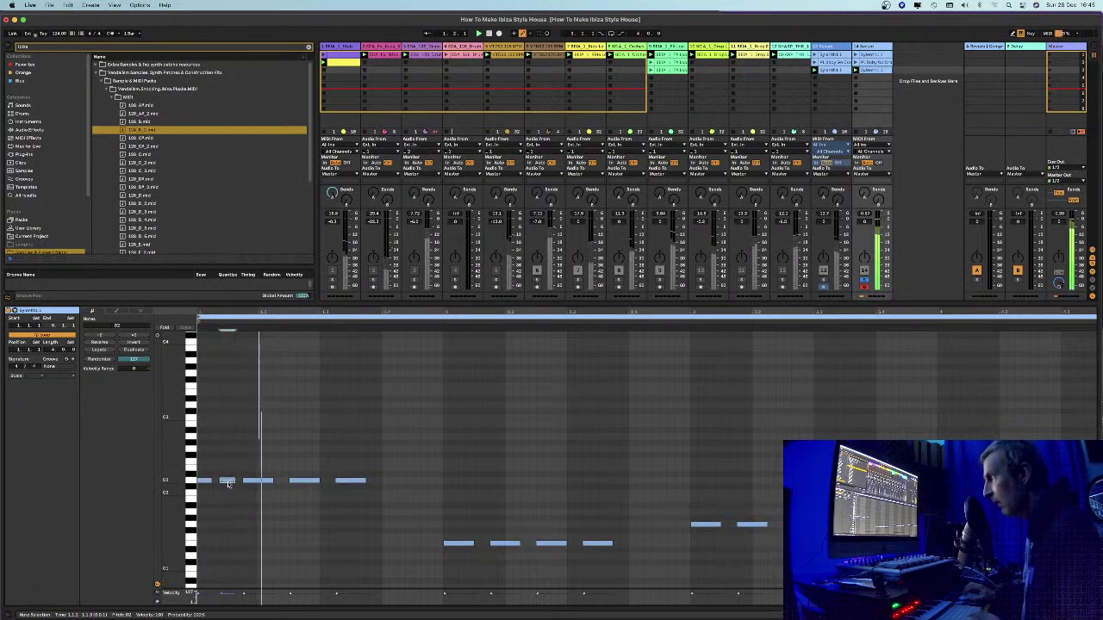
drag(229, 484, 221, 484)
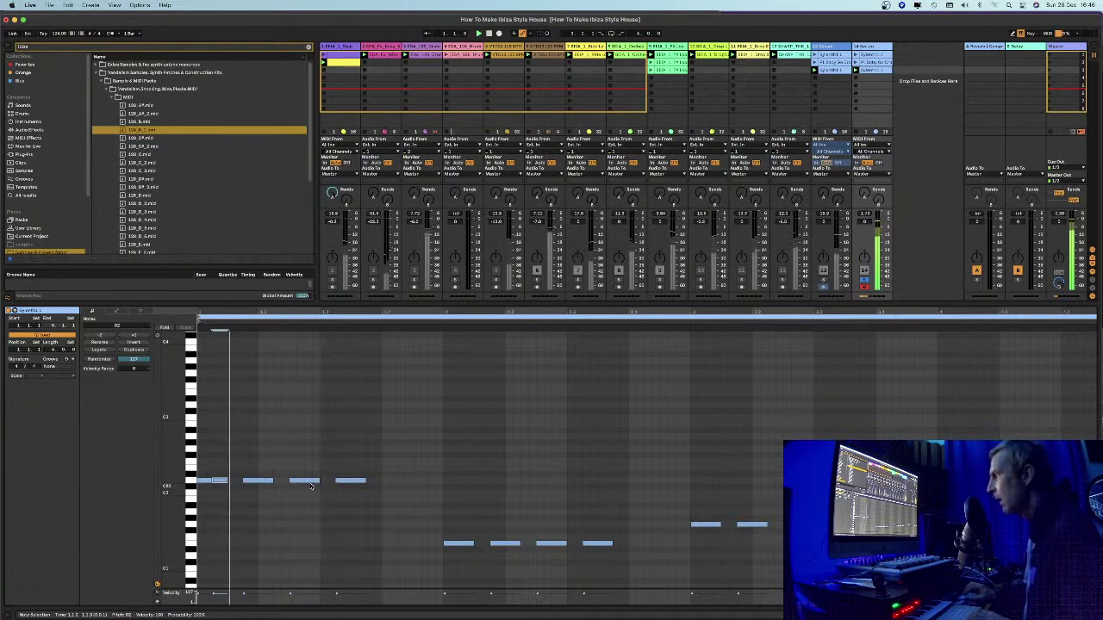
mouse_move(365, 481)
mouse_down()
mouse_move(351, 480)
mouse_move(361, 488)
mouse_up()
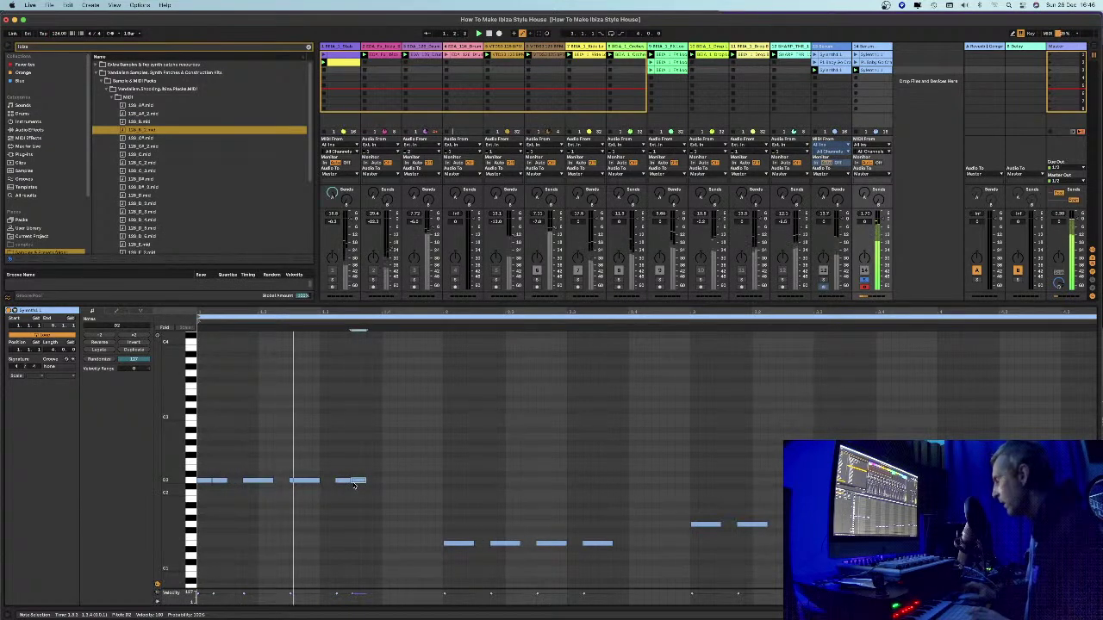
drag(360, 483, 374, 485)
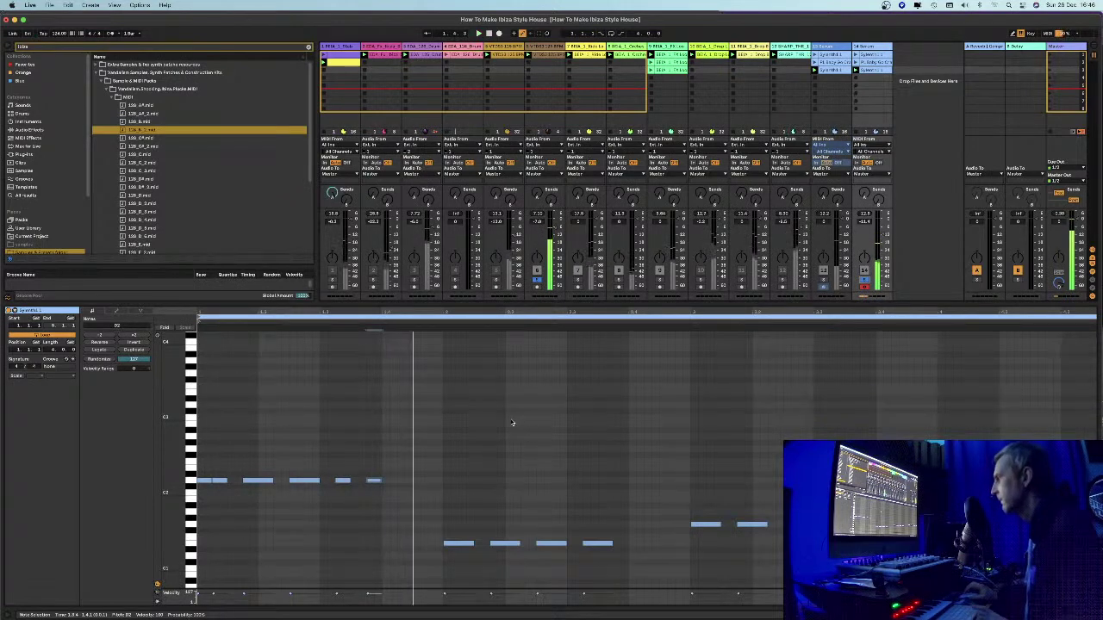
Repeat the split rhythm in the second bass phrase, halving and doubling its first note and its last note
drag(472, 543, 459, 543)
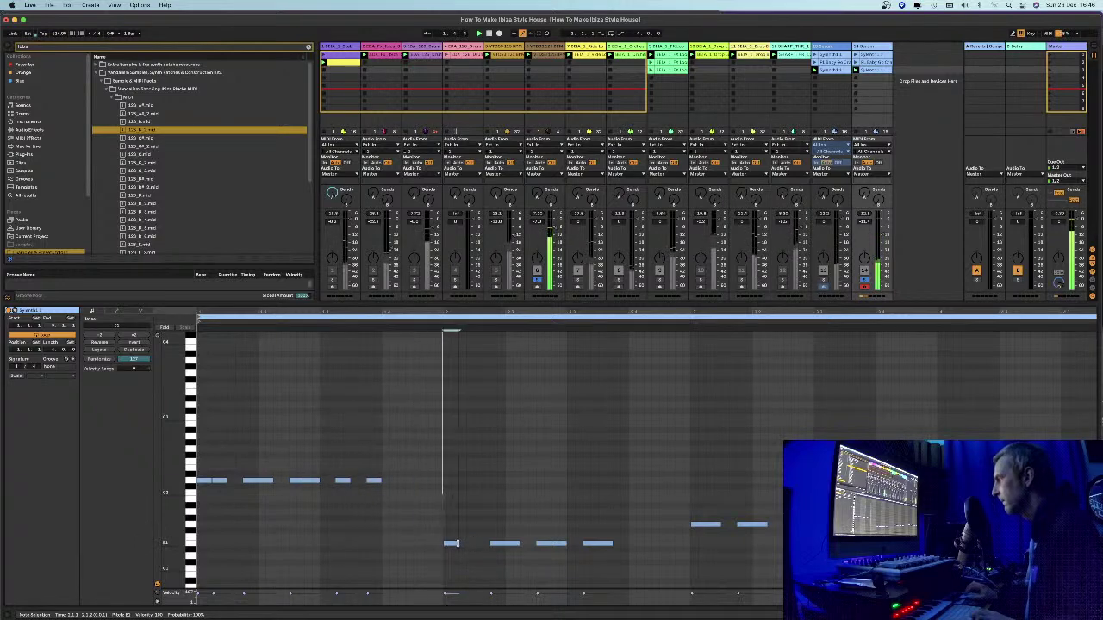
key(super+z)
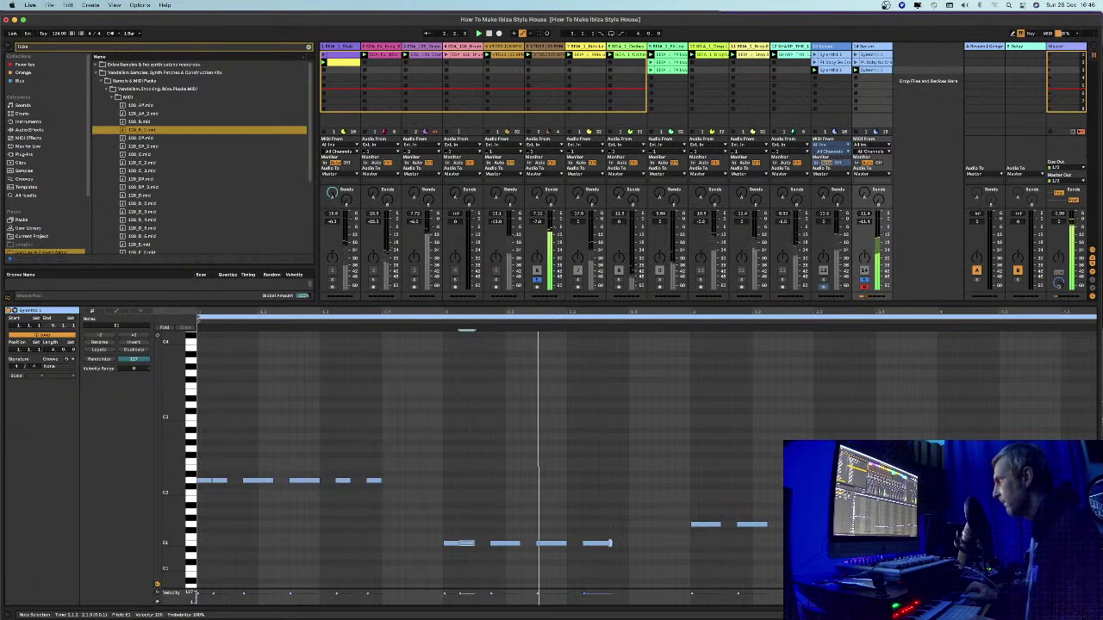
drag(610, 543, 593, 543)
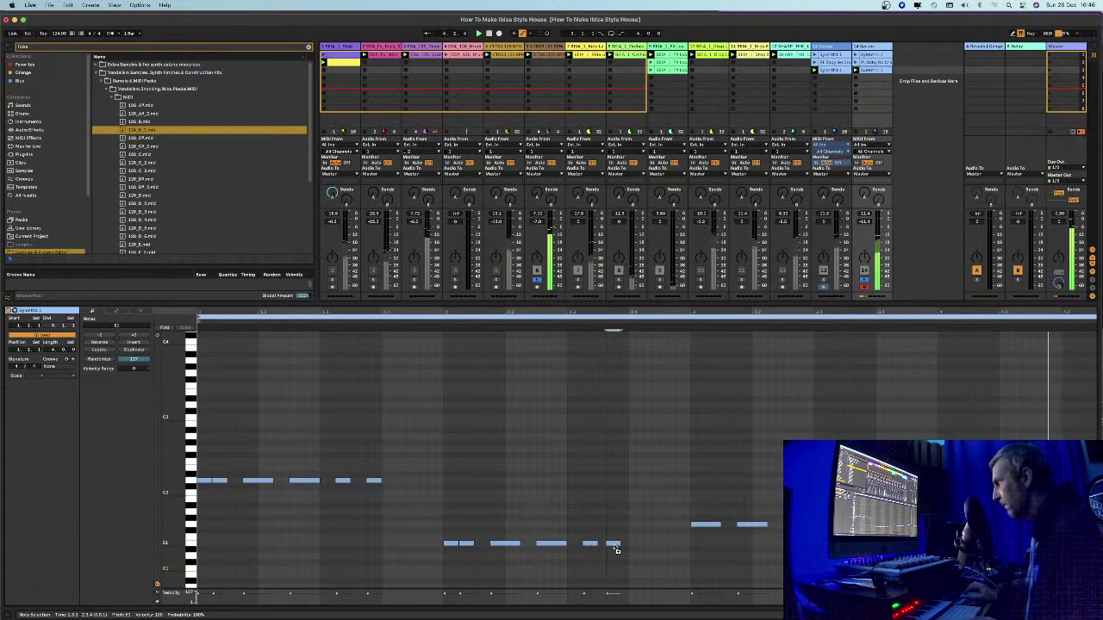
Split the first note of the third bass phrase into two adjacent half-length notes and compare the bass soloed and in the full mix
drag(718, 525, 698, 532)
drag(633, 571, 712, 530)
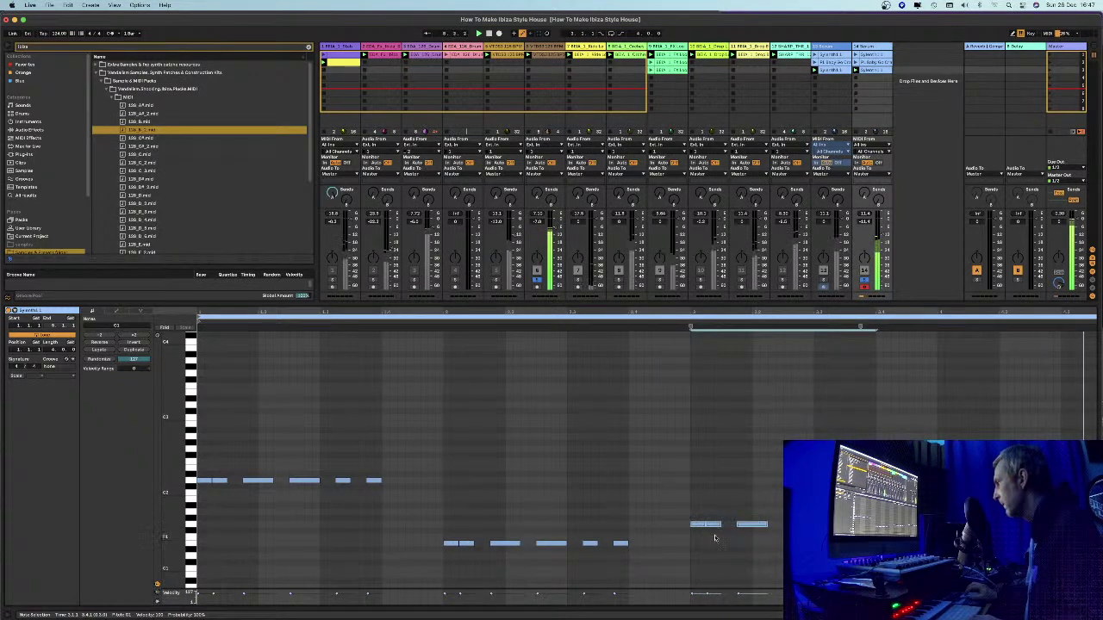
click(717, 538)
drag(849, 522, 698, 526)
click(938, 517)
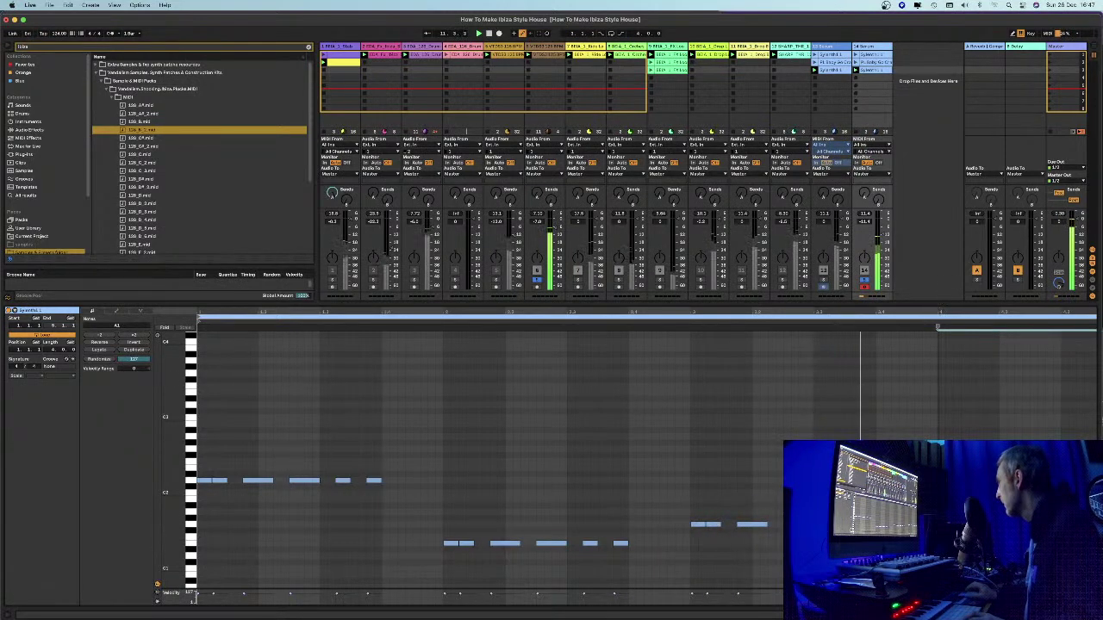
key(minus)
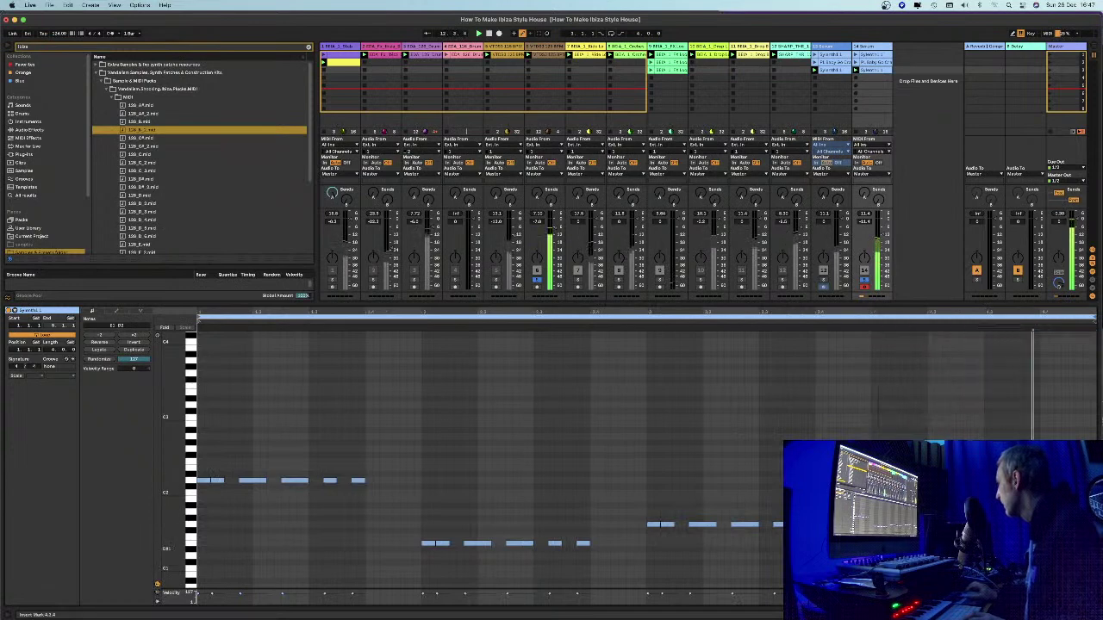
click(864, 280)
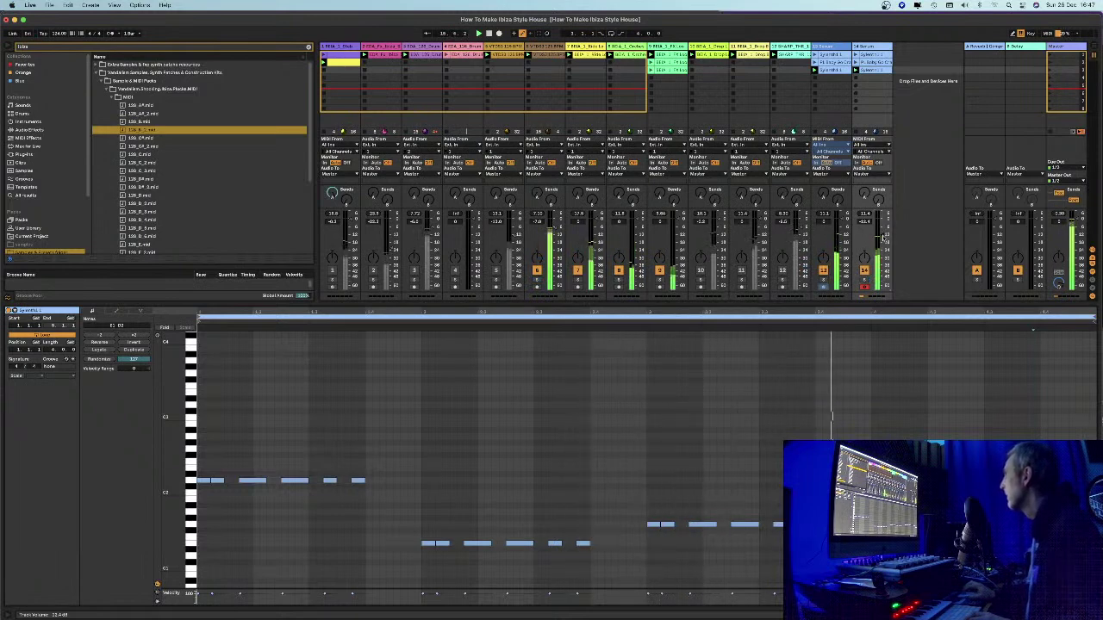
click(864, 282)
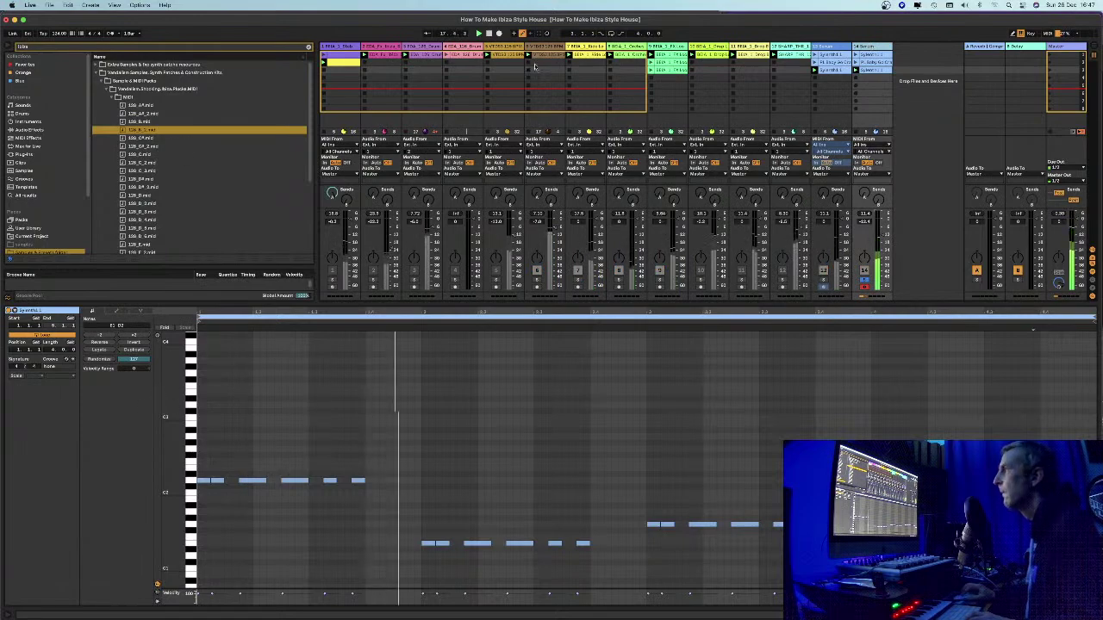
Open the Serum instrument on track 14 in demo mode, load the BA Organ Bass [FP] preset and close its window
click(870, 48)
click(870, 47)
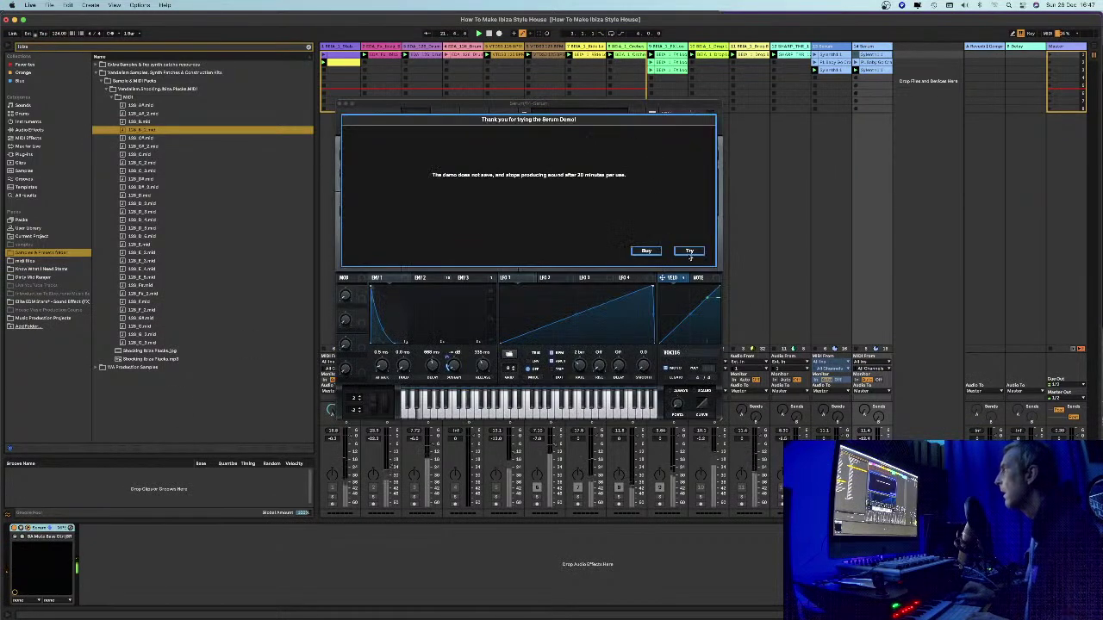
click(689, 250)
click(642, 115)
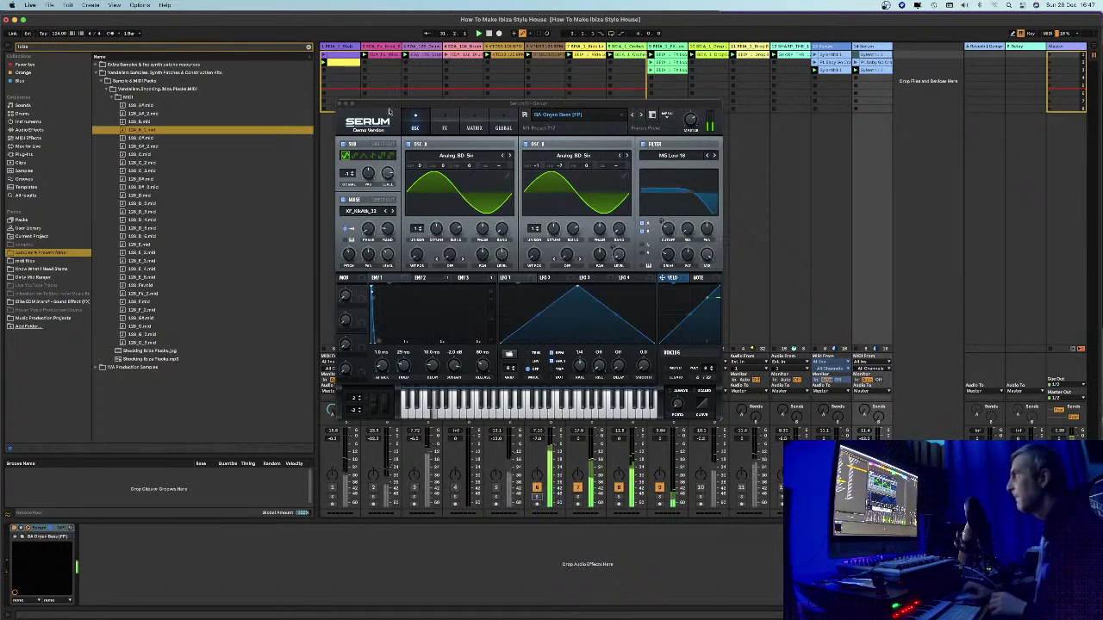
drag(383, 103, 444, 132)
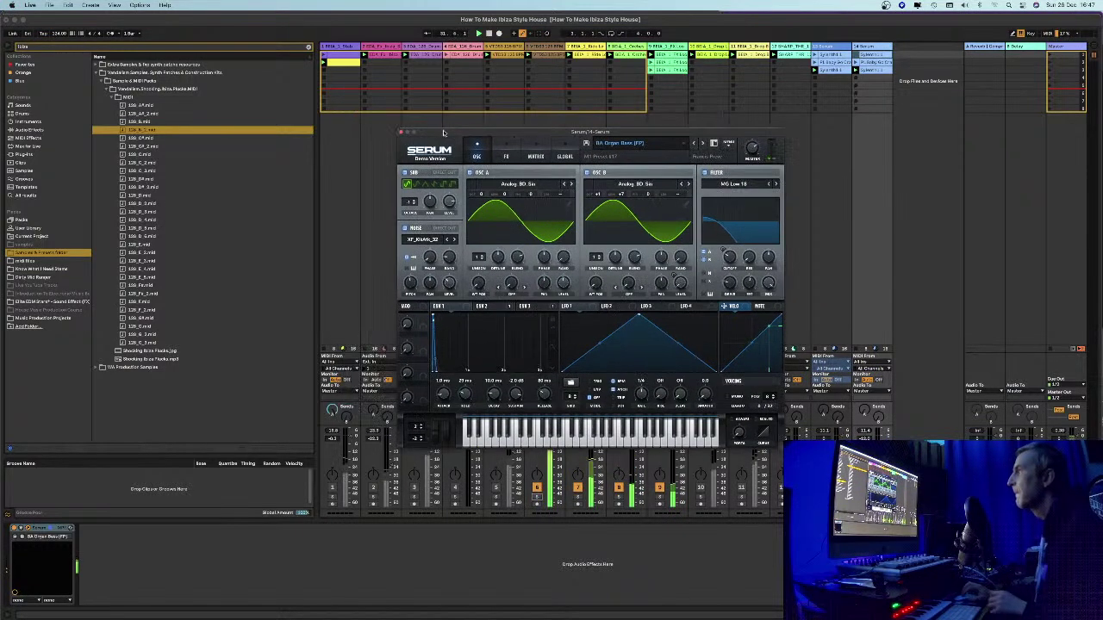
click(400, 132)
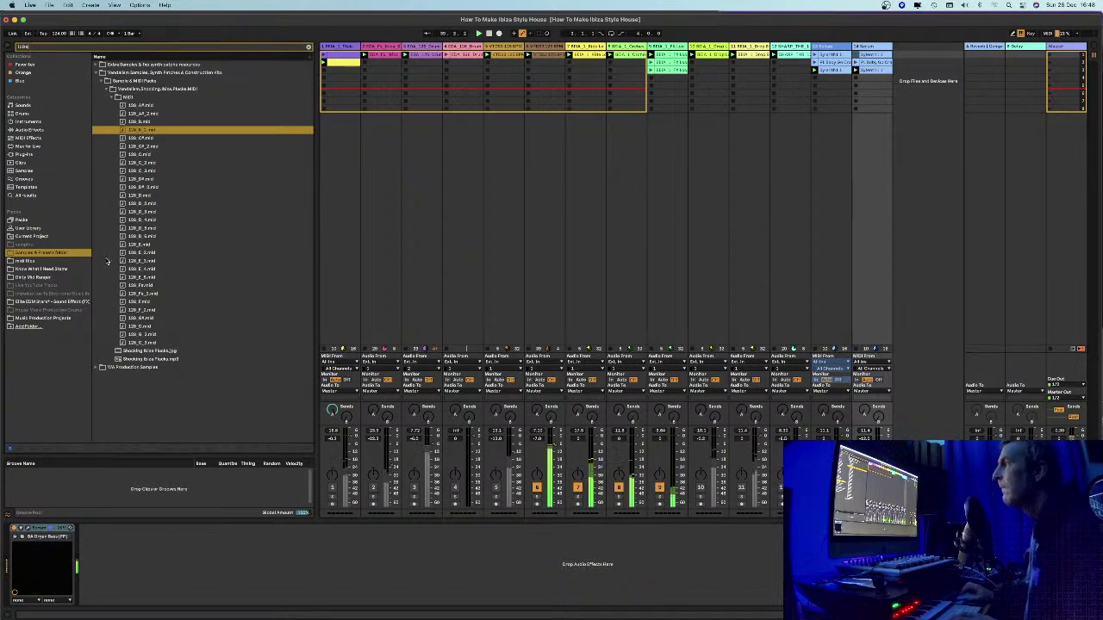
click(830, 48)
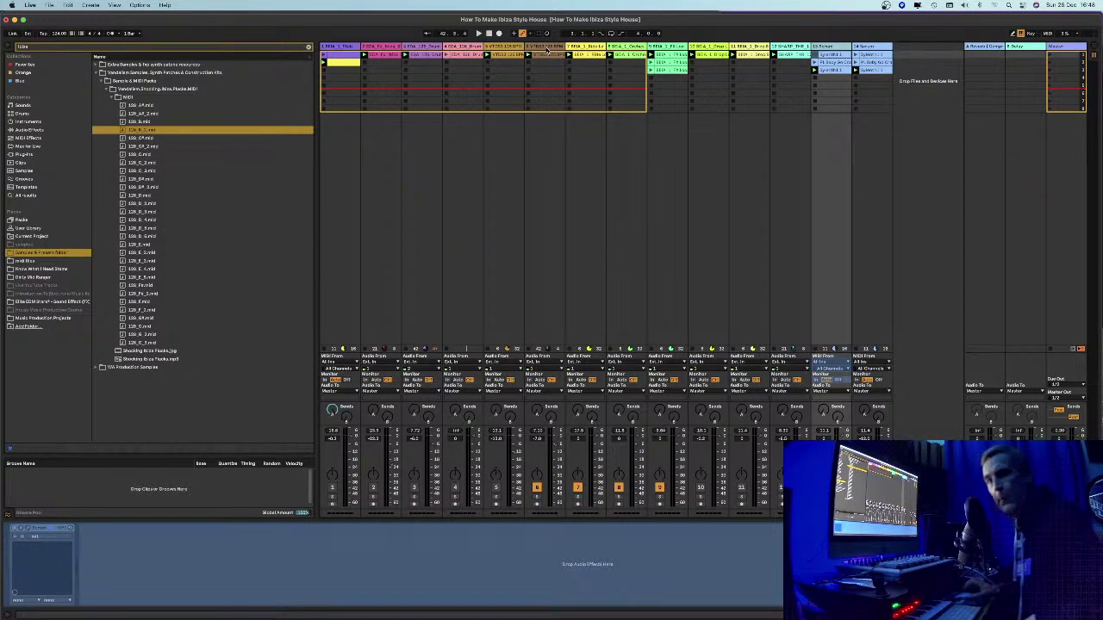
mouse_move(167, 25)
mouse_down()
mouse_move(166, 50)
mouse_move(326, 282)
mouse_move(302, 296)
mouse_move(523, 135)
mouse_move(114, 17)
mouse_move(523, 151)
mouse_move(140, 10)
mouse_move(172, 10)
mouse_up()
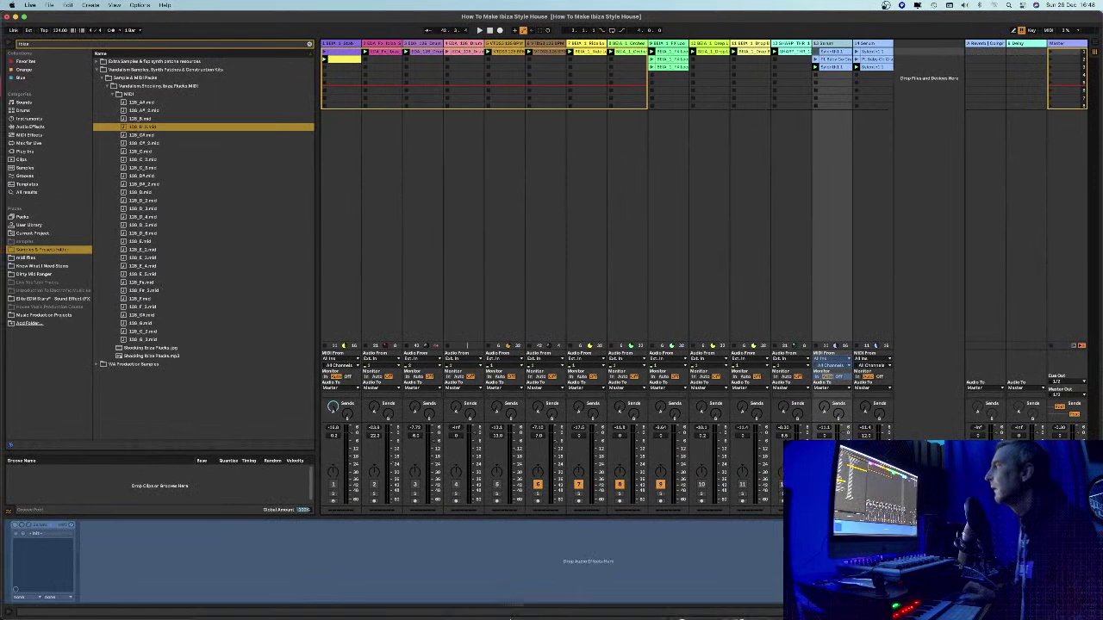
mouse_move(510, 617)
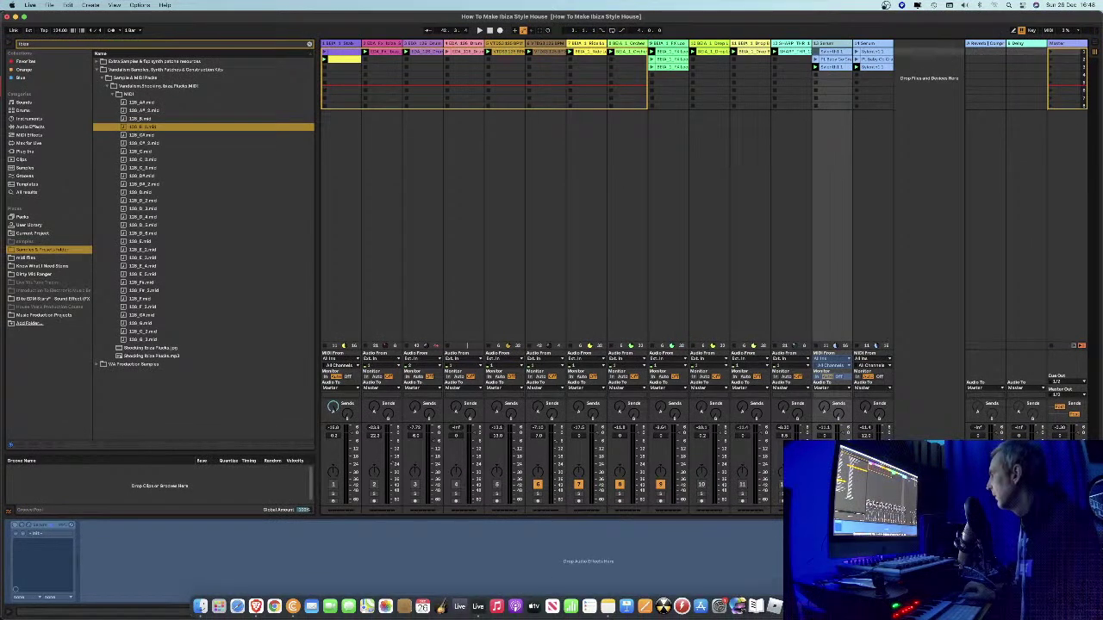
click(774, 605)
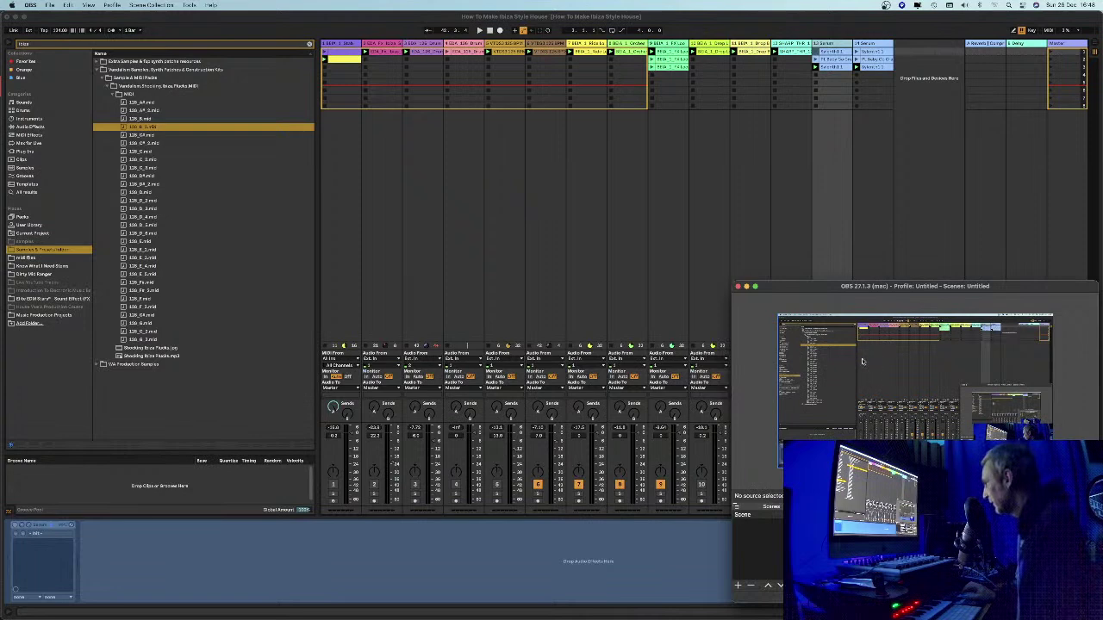
click(640, 256)
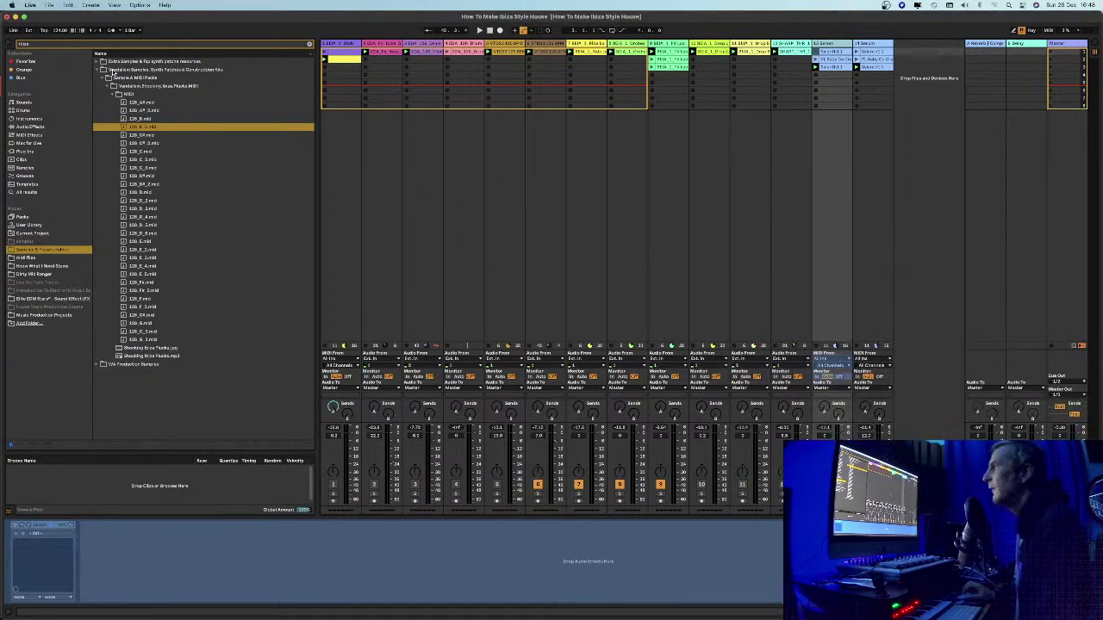
click(85, 48)
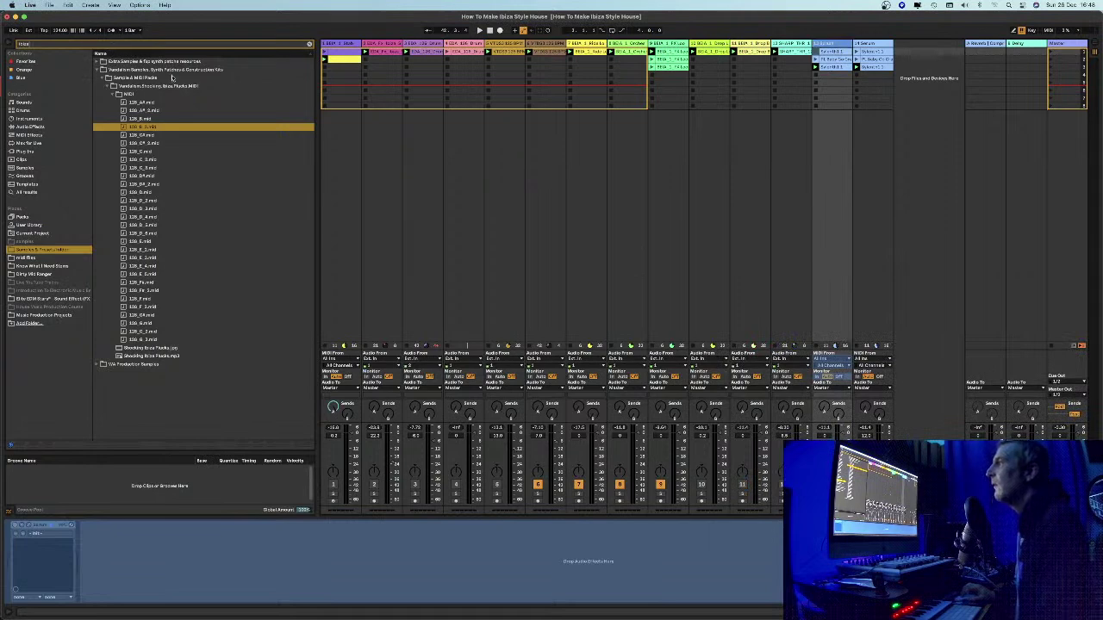
click(456, 181)
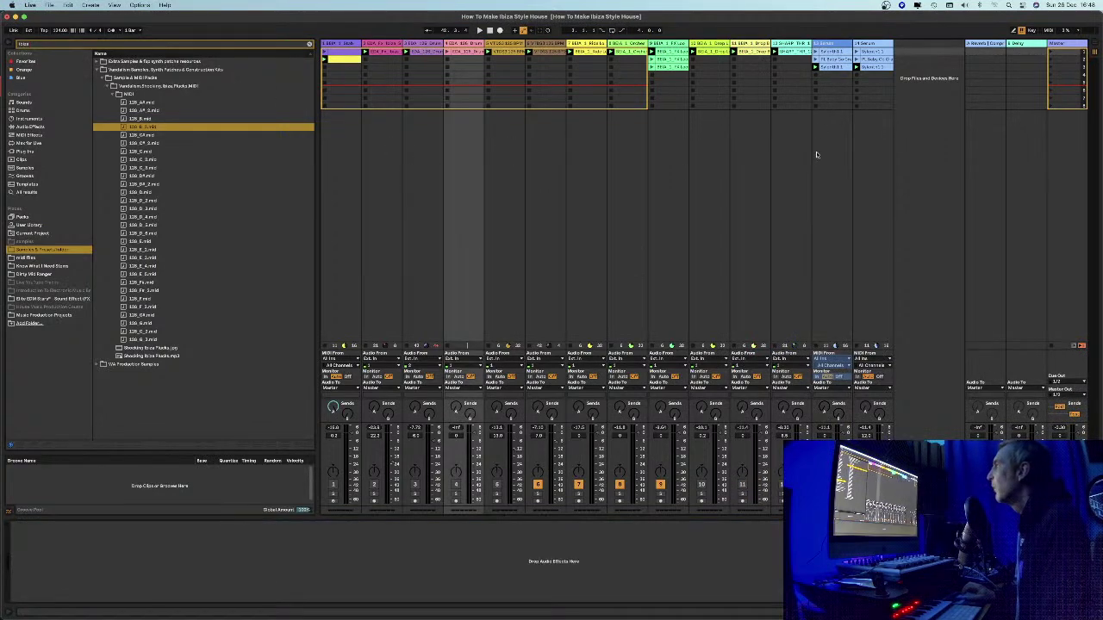
click(818, 154)
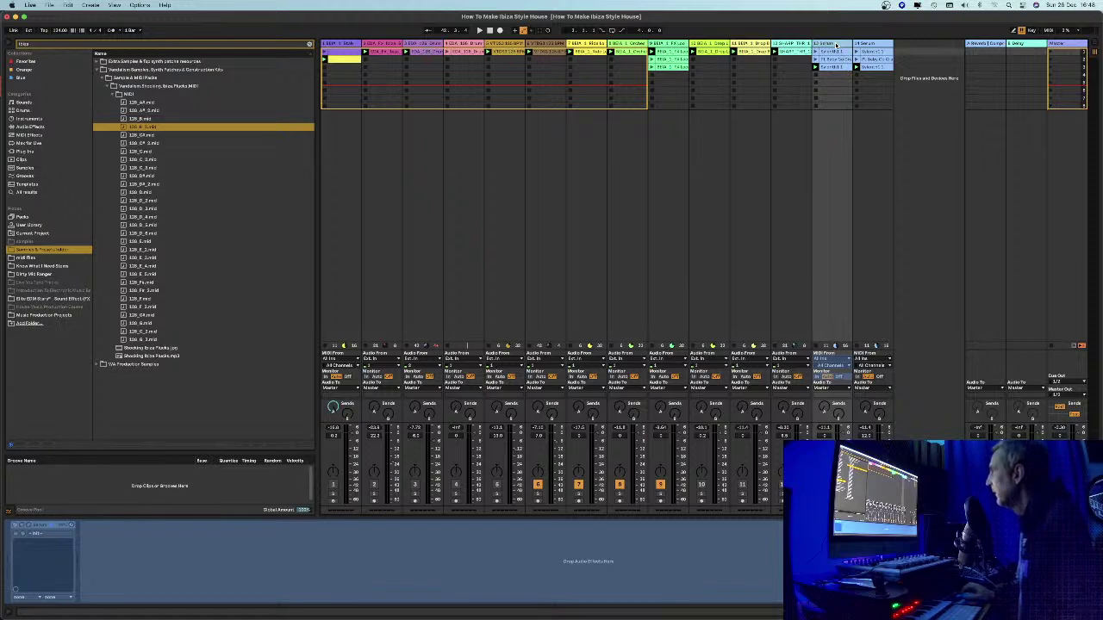
click(878, 45)
click(838, 44)
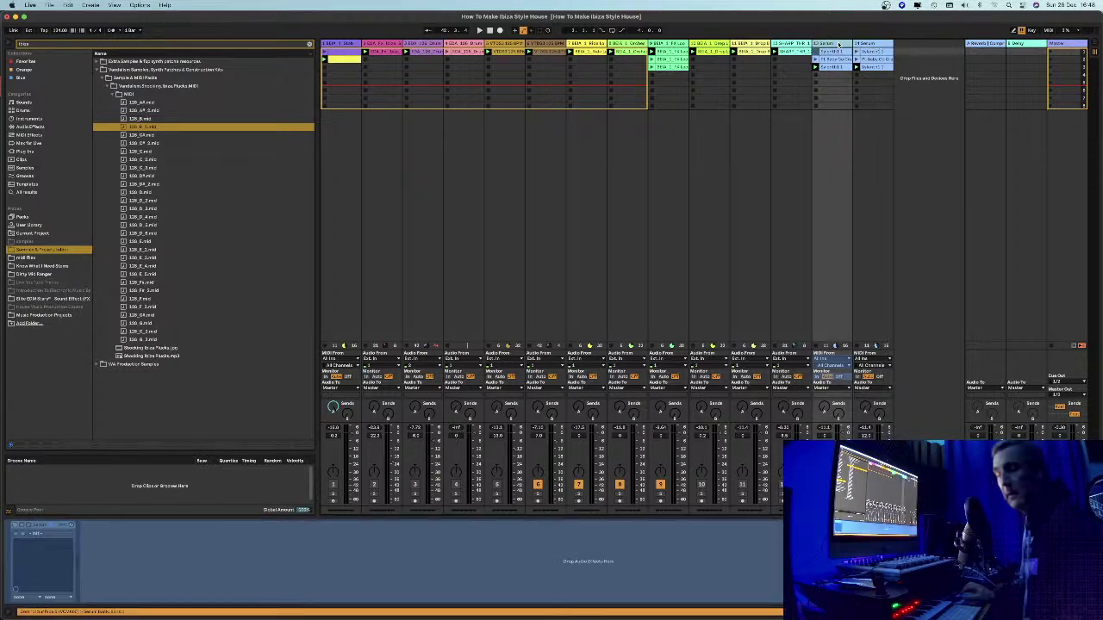
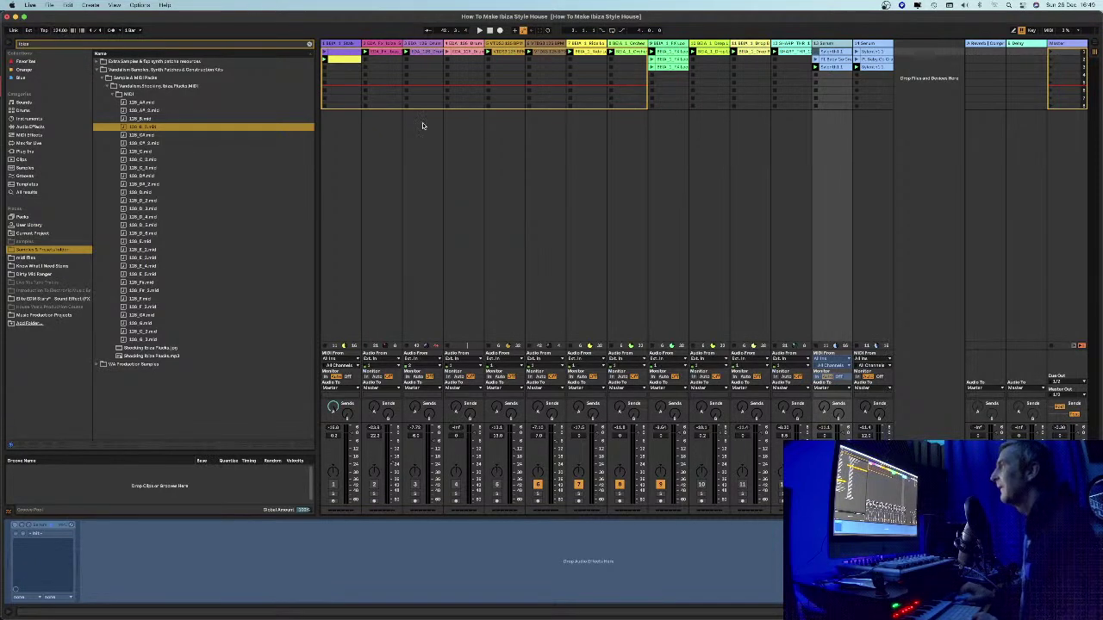
Start playback and set the project tempo to 128 BPM
key(space)
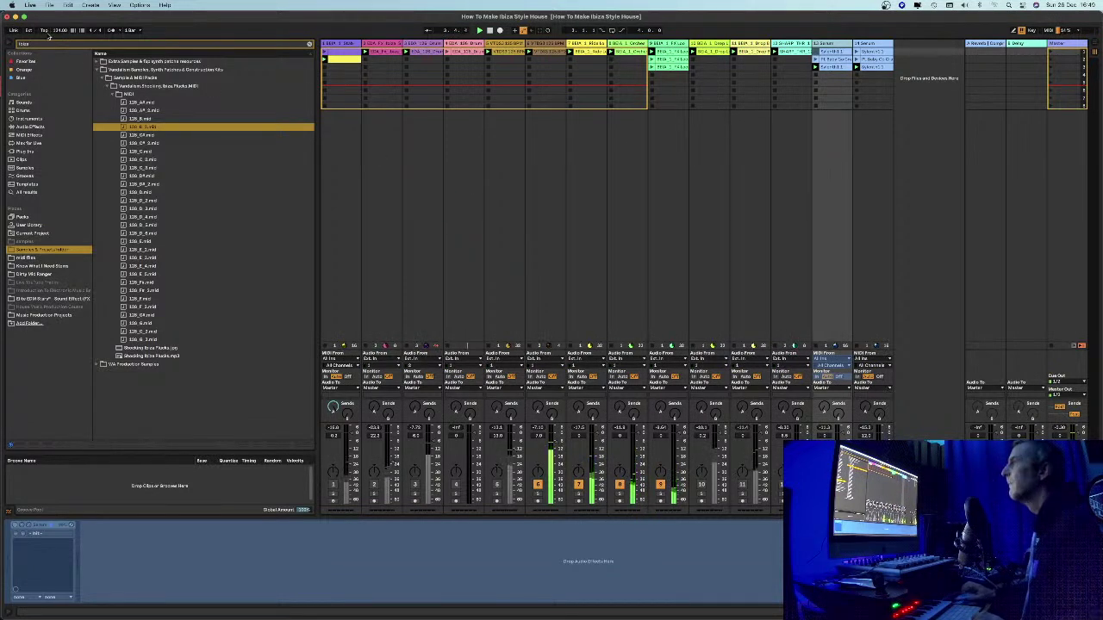
click(58, 30)
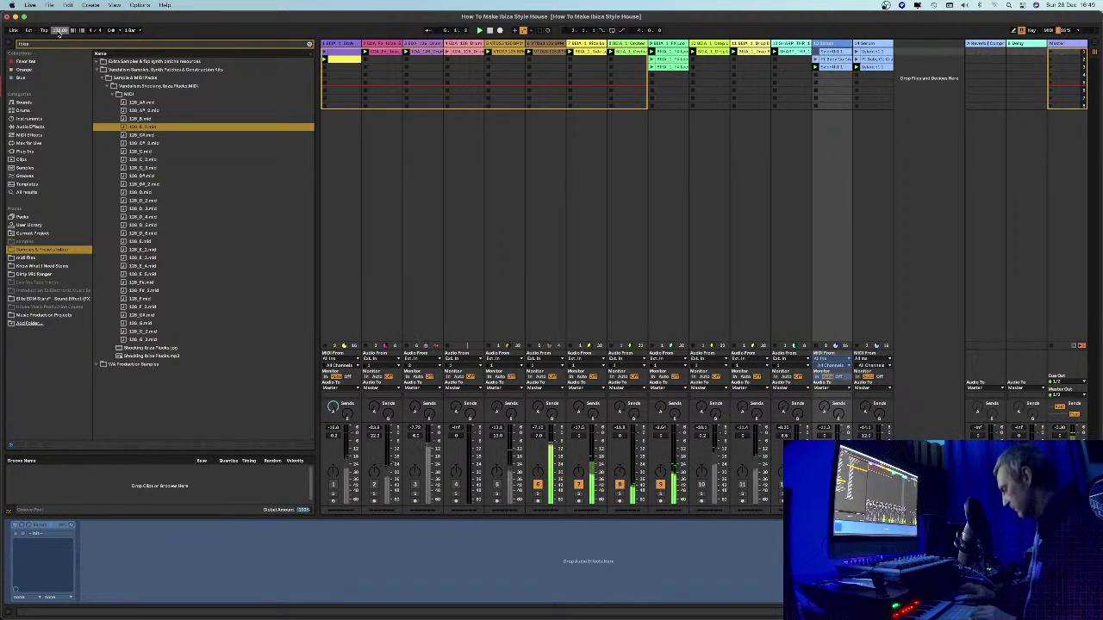
text(128)
key(Return)
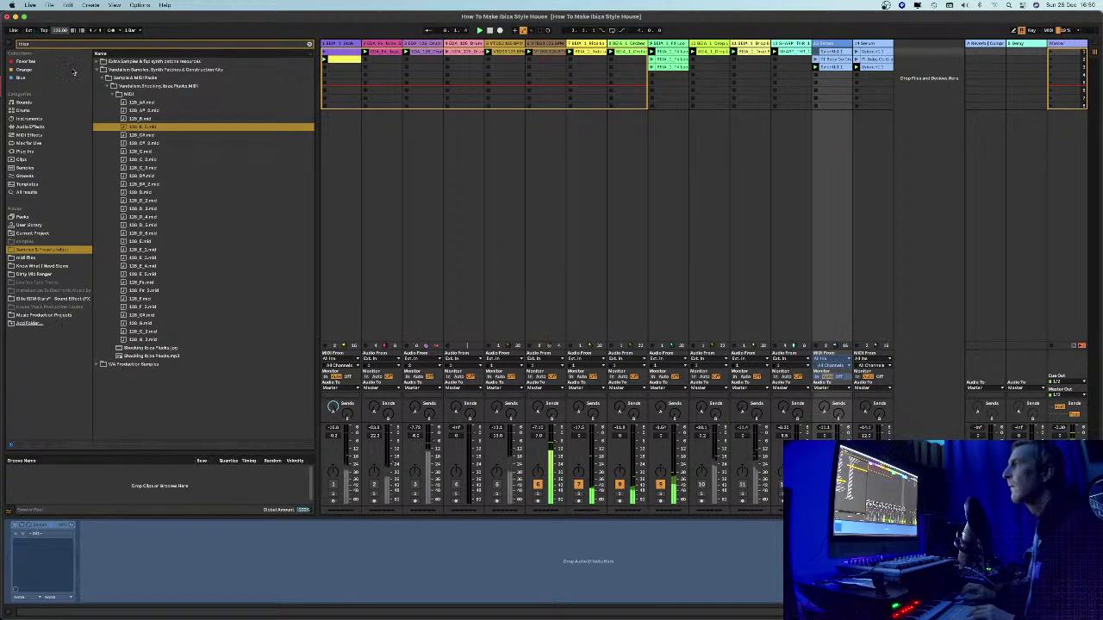
click(60, 30)
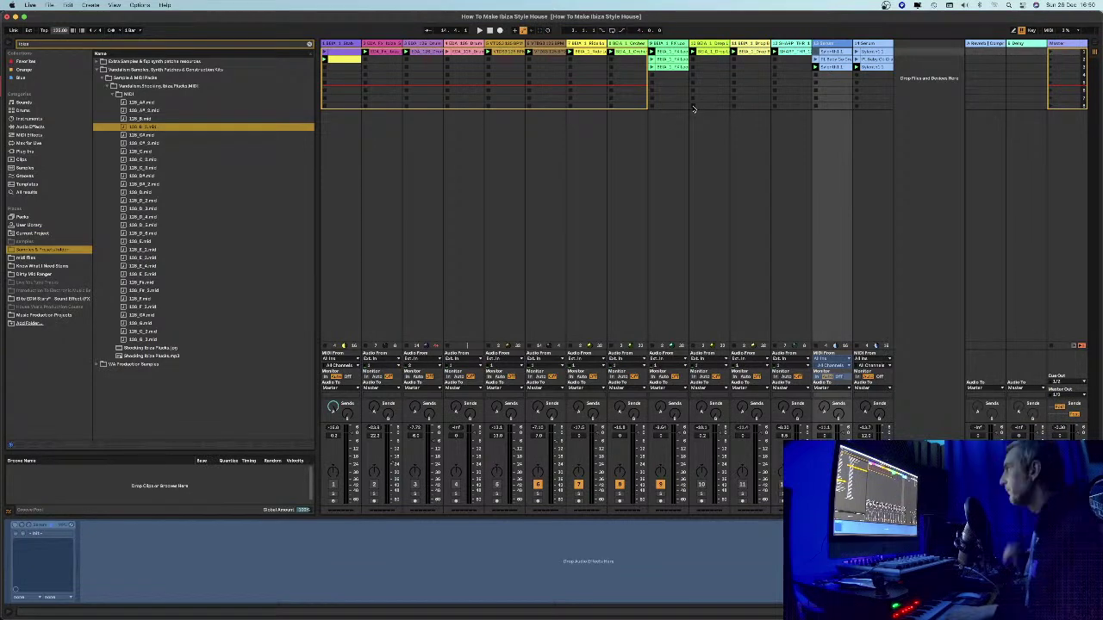
Record about 16 bars of the playing session clips into the arrangement and stop the recording in the Arrangement View
click(500, 31)
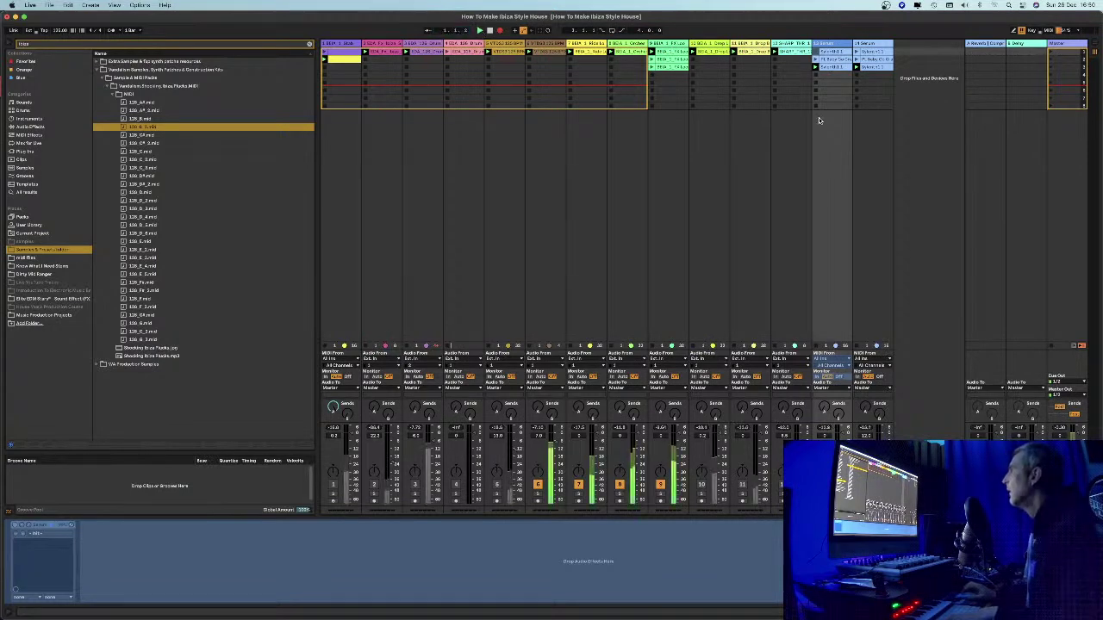
key(Tab)
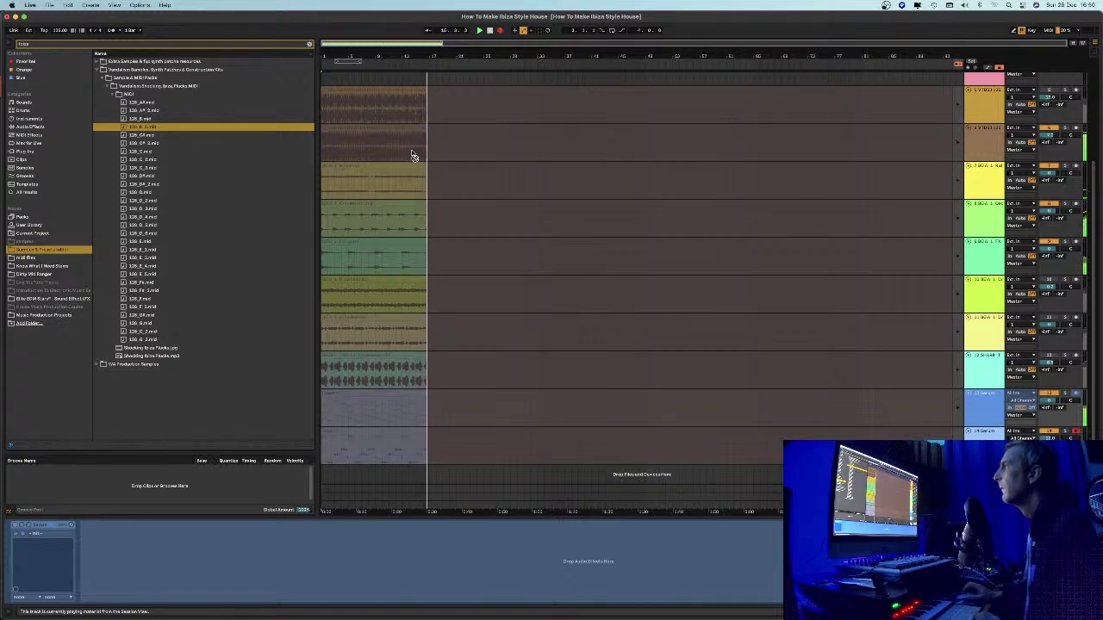
key(space)
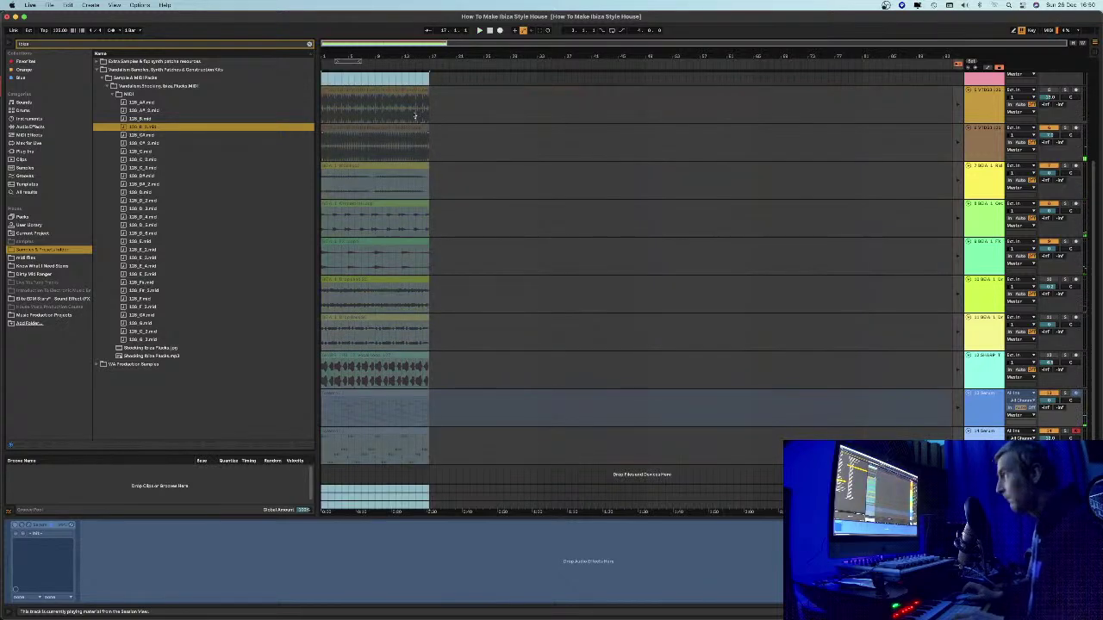
Select all the recorded arrangement clips and extend them together to about bar 85
key(super+a)
drag(435, 93, 931, 96)
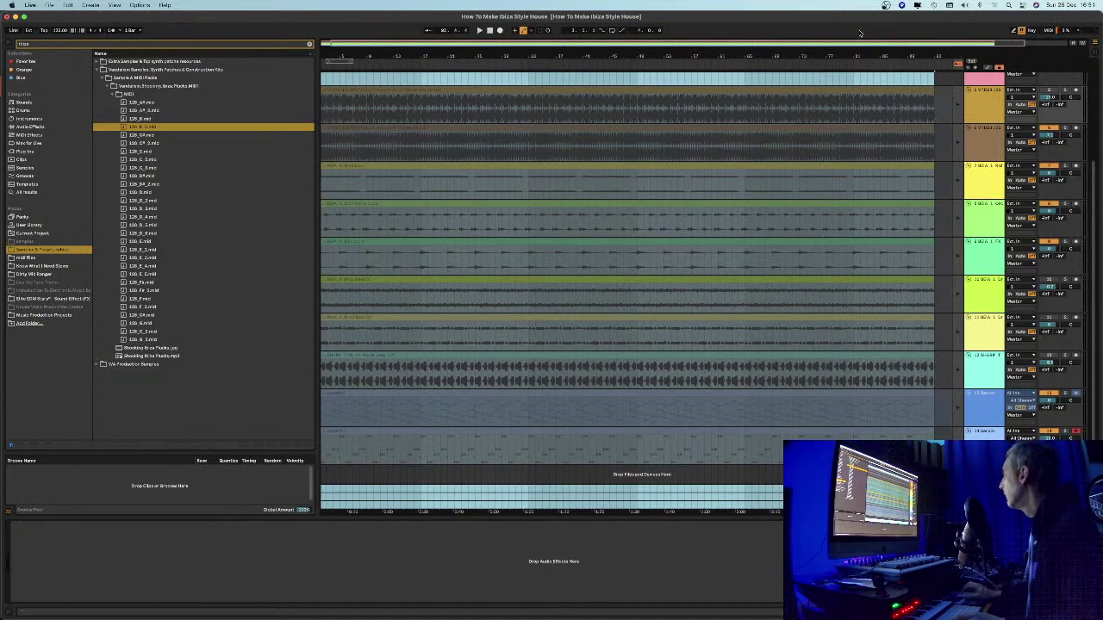
drag(850, 53, 850, 44)
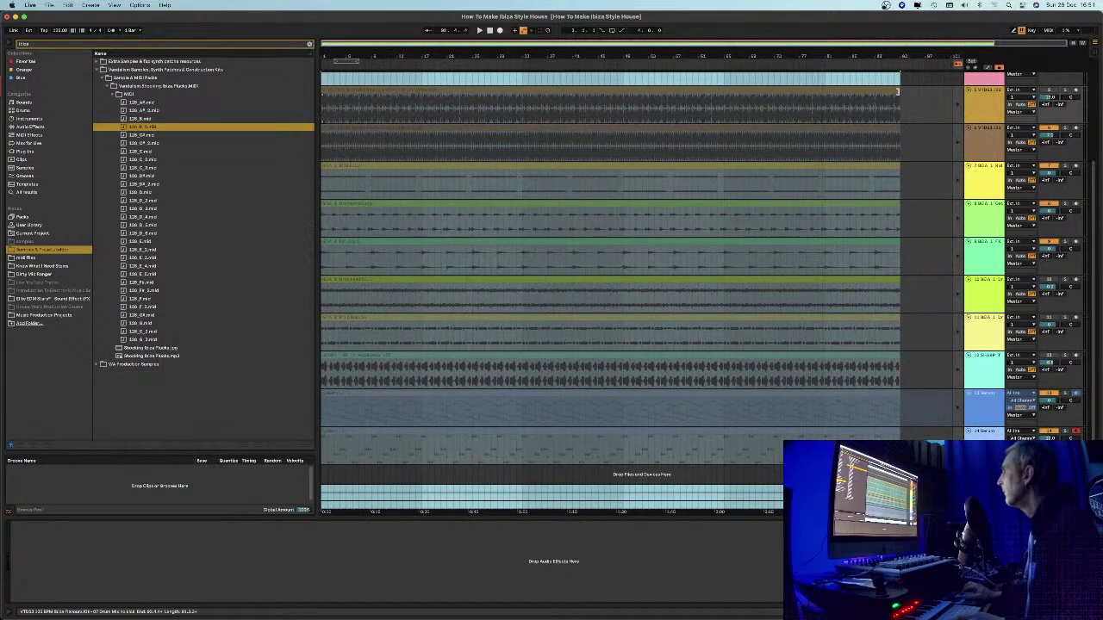
Extend all selected arrangement clips together to bar 101
mouse_move(898, 90)
mouse_down()
mouse_move(953, 90)
mouse_move(905, 86)
mouse_up()
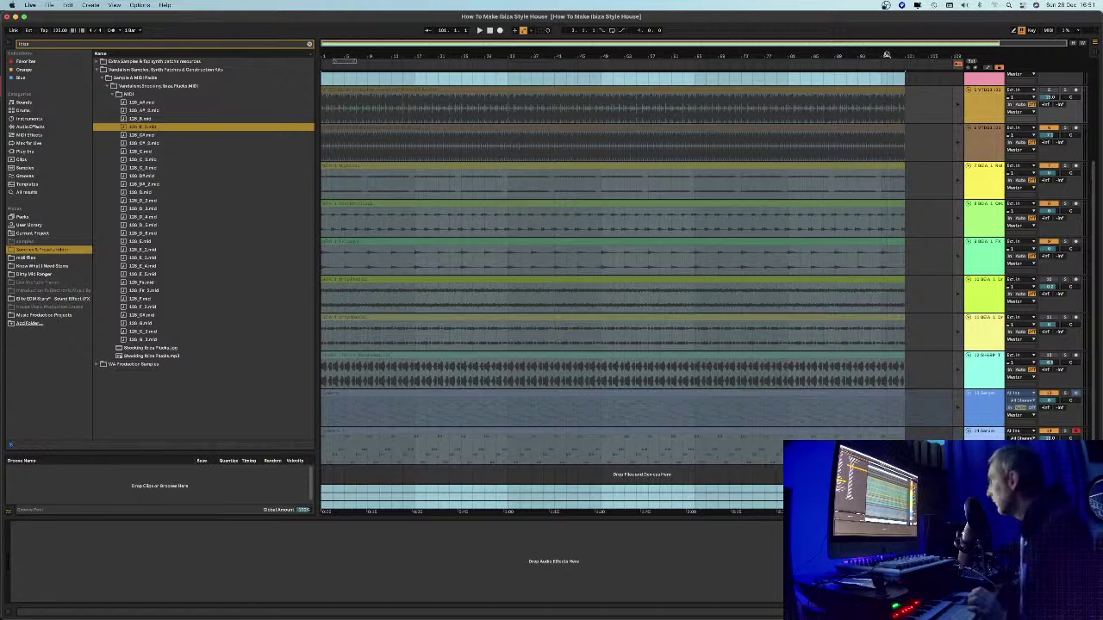
click(558, 57)
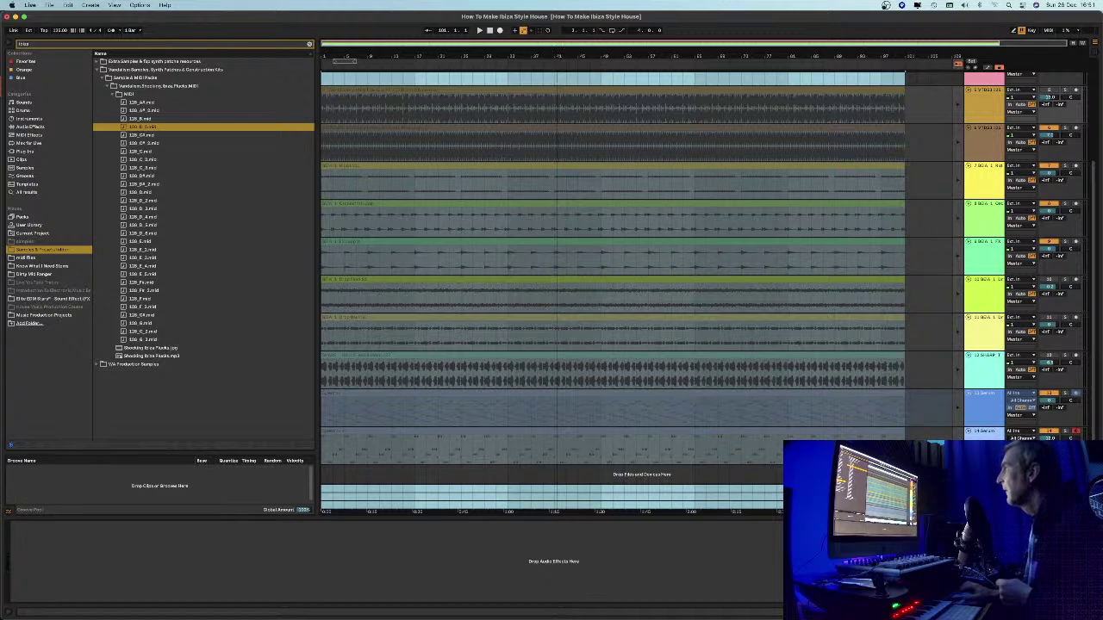
click(510, 417)
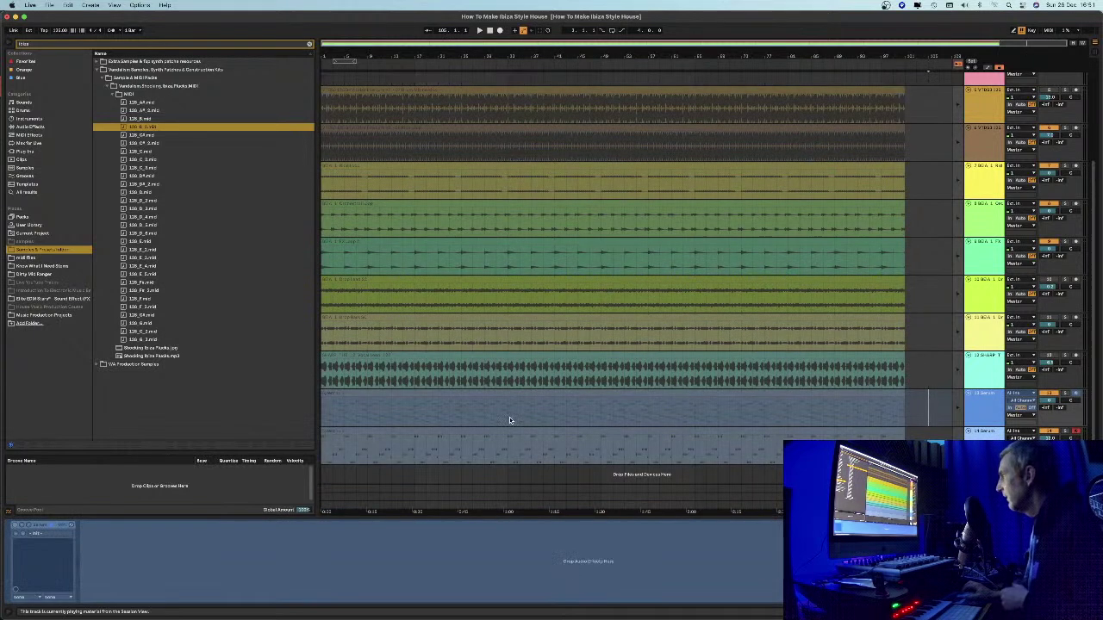
Trim the clip starts so the track 14 Serum bass begins at bar 17 and the track 13 Serum part at bar 33
click(449, 446)
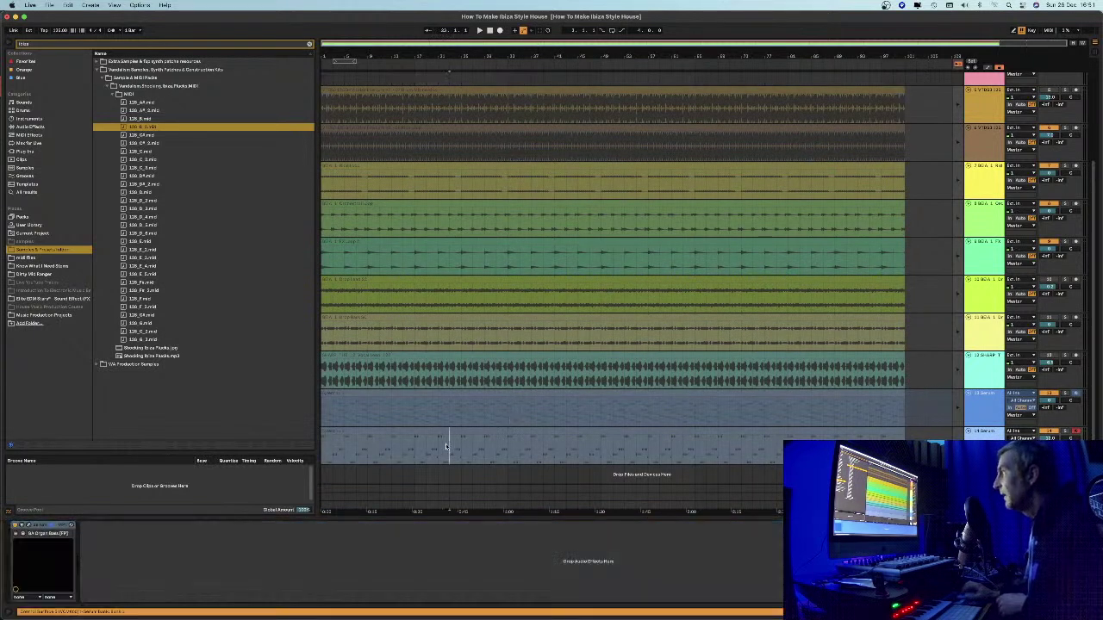
click(341, 415)
click(342, 438)
click(414, 441)
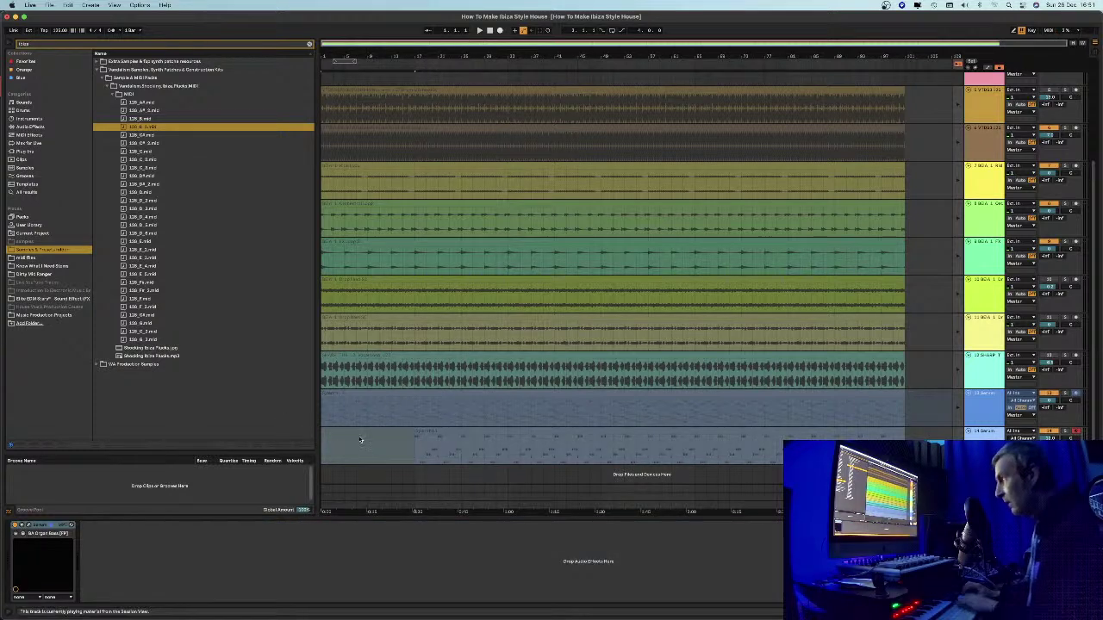
click(418, 398)
drag(418, 398, 503, 401)
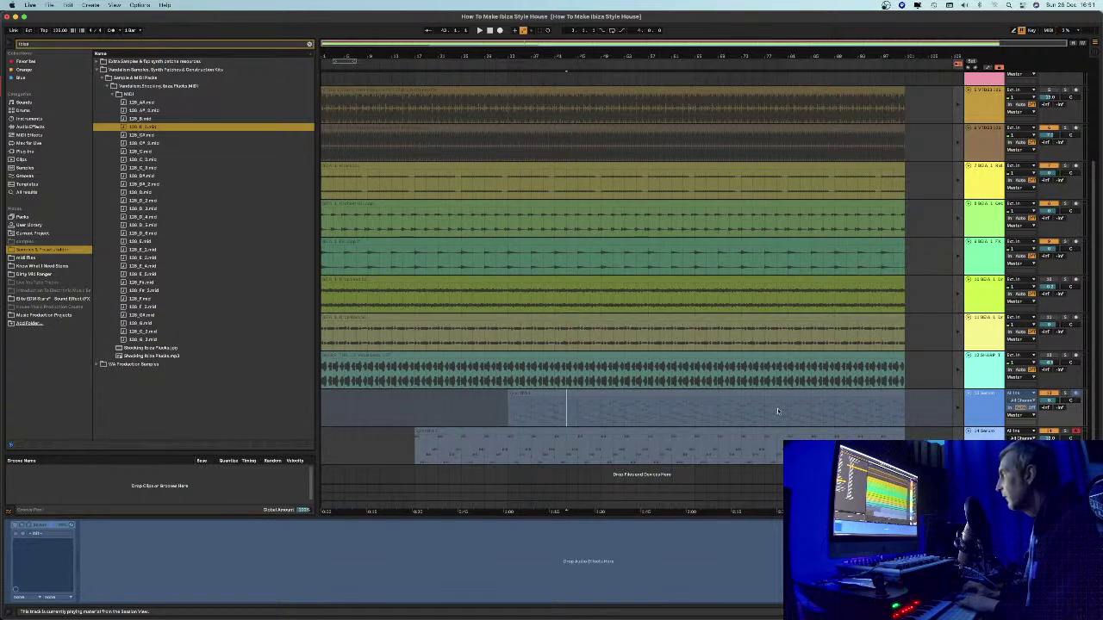
Cut bars 33 to 49 out of the track 14 Serum clip and bars 65 to 81 out of the track 13 Serum clip
click(543, 395)
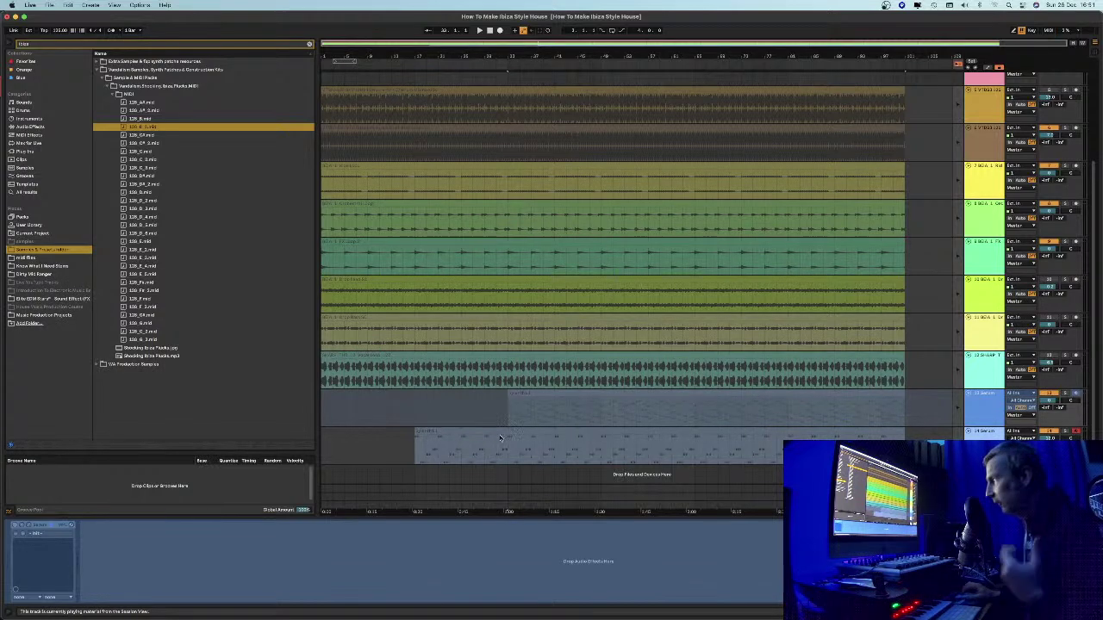
click(502, 431)
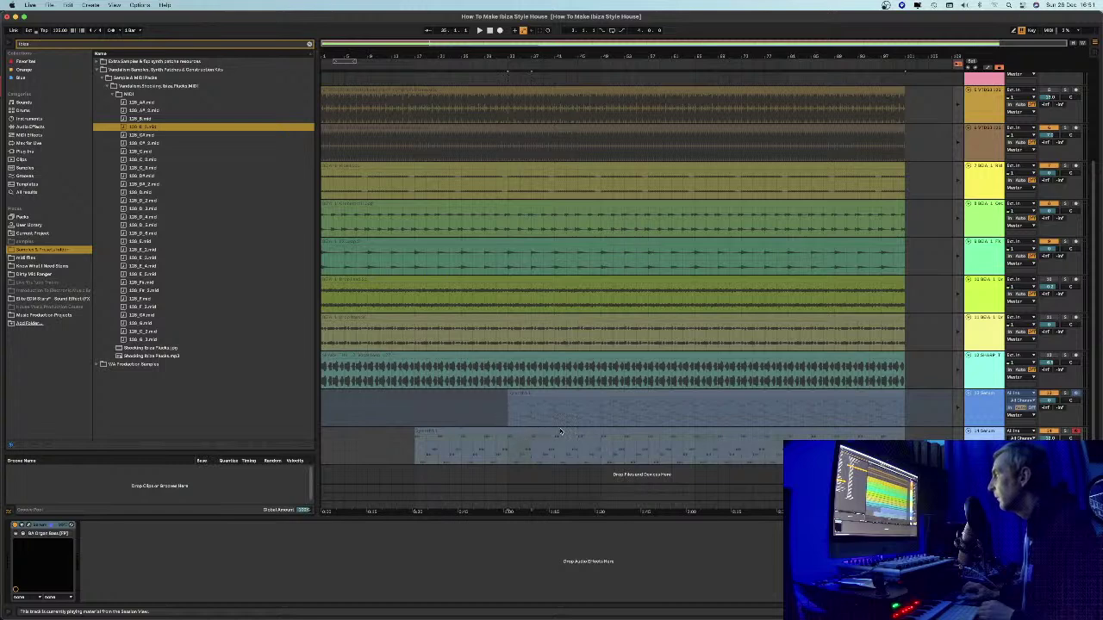
drag(594, 432, 598, 434)
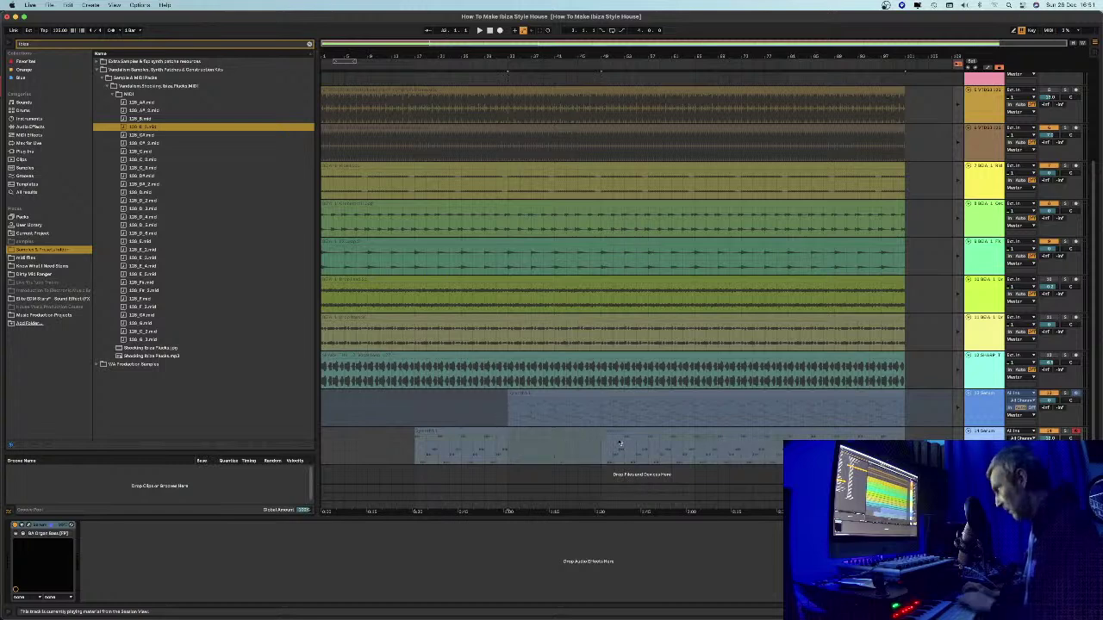
key(Delete)
click(674, 447)
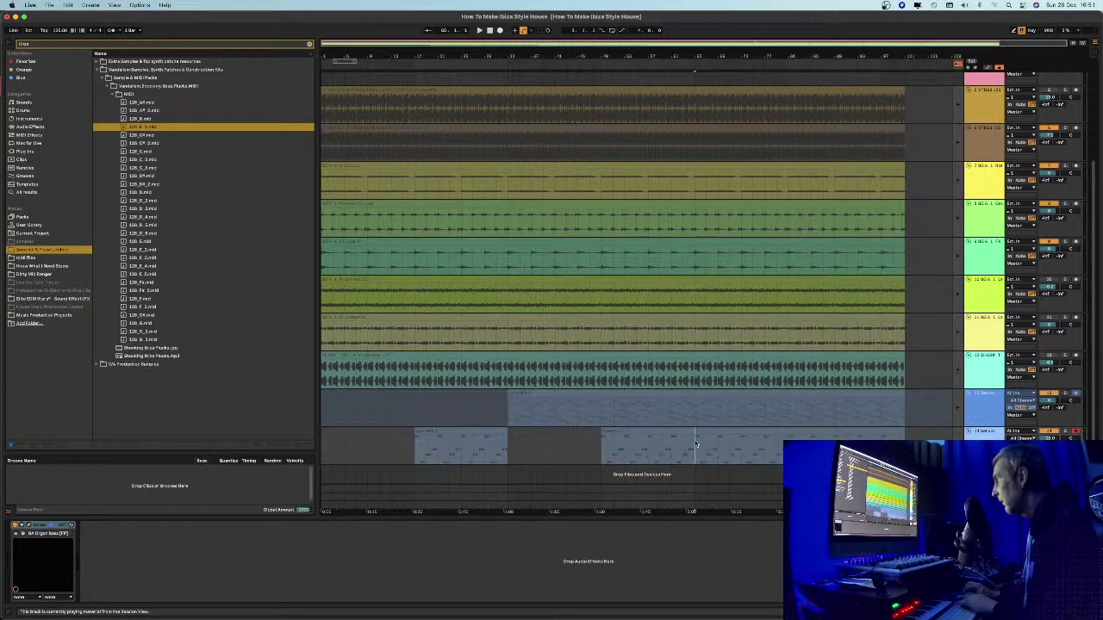
click(899, 395)
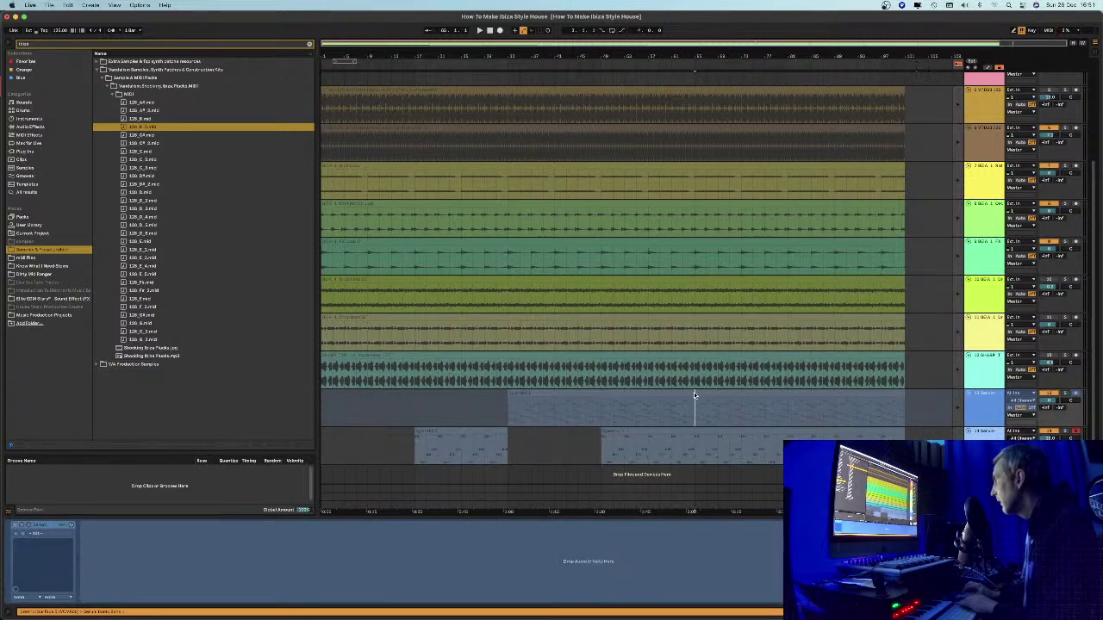
click(764, 398)
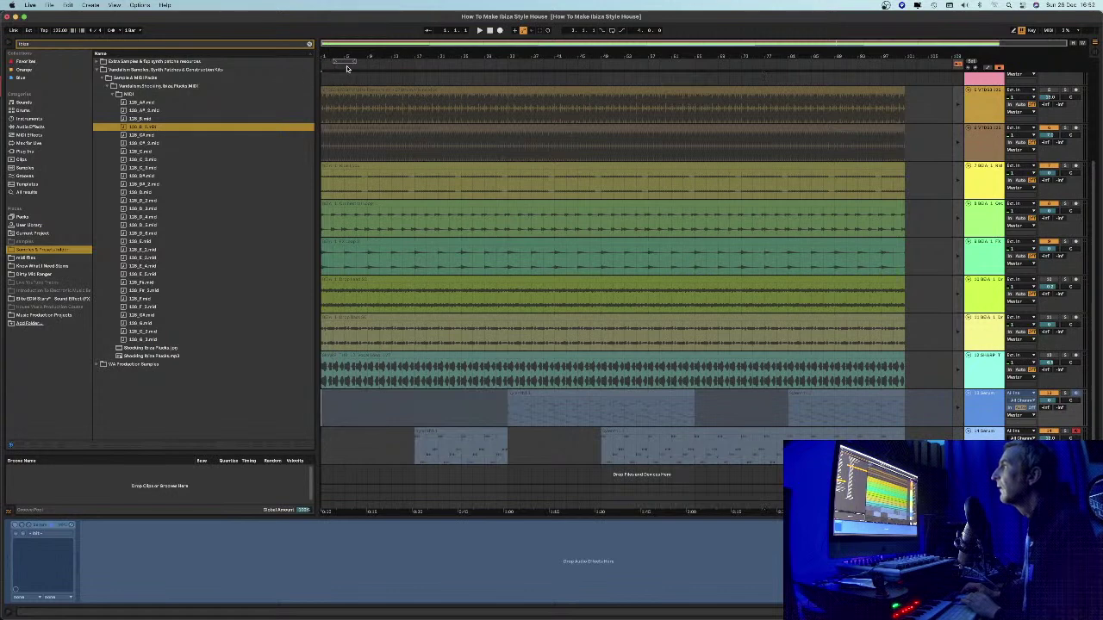
Add locators every 16 bars along the arrangement, from bar 1 to bar 97
right_click(417, 66)
click(431, 85)
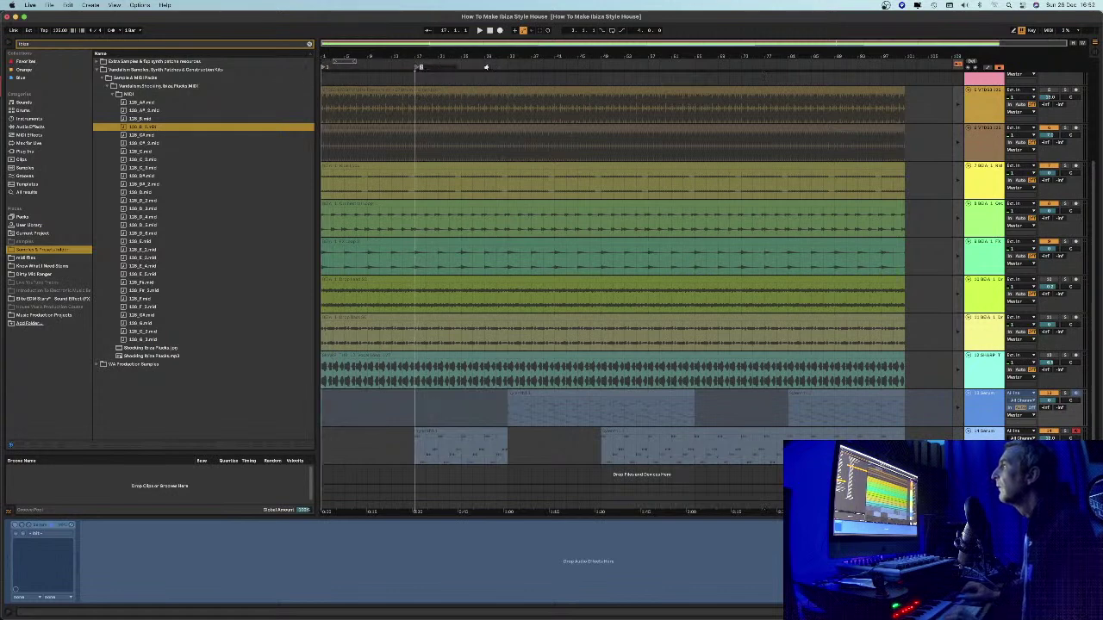
right_click(510, 66)
click(522, 86)
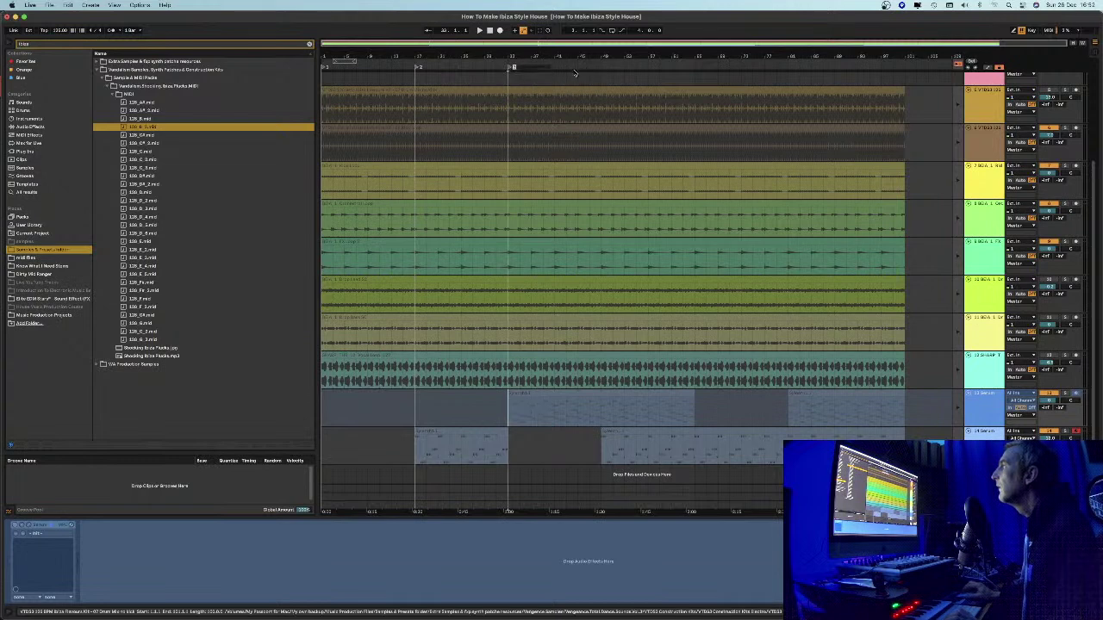
right_click(602, 67)
click(610, 88)
right_click(697, 68)
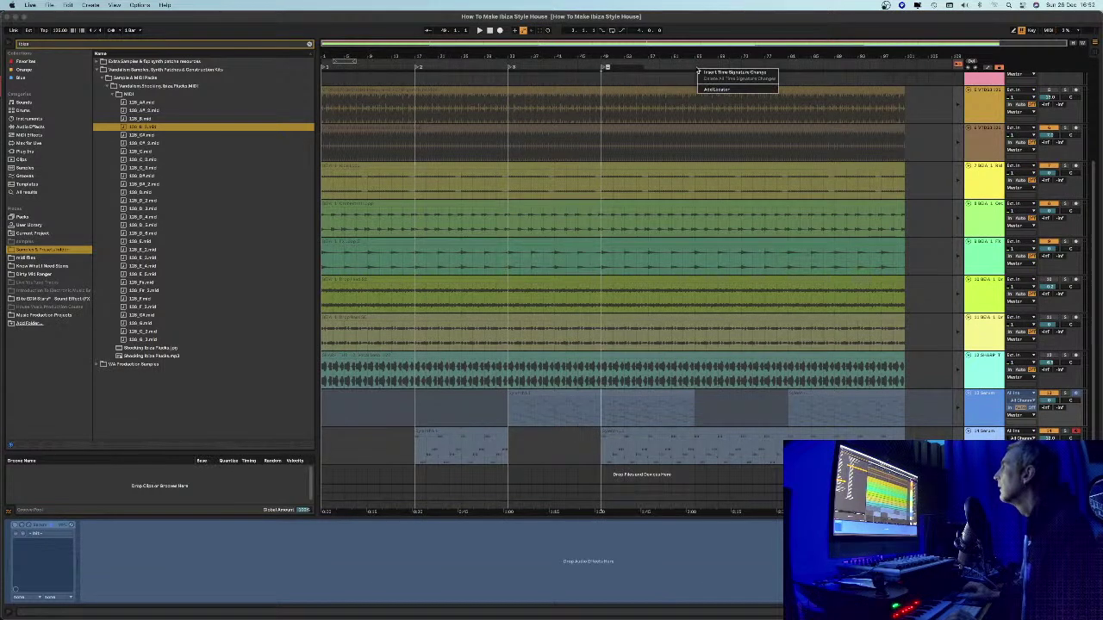
click(709, 89)
right_click(787, 65)
click(797, 88)
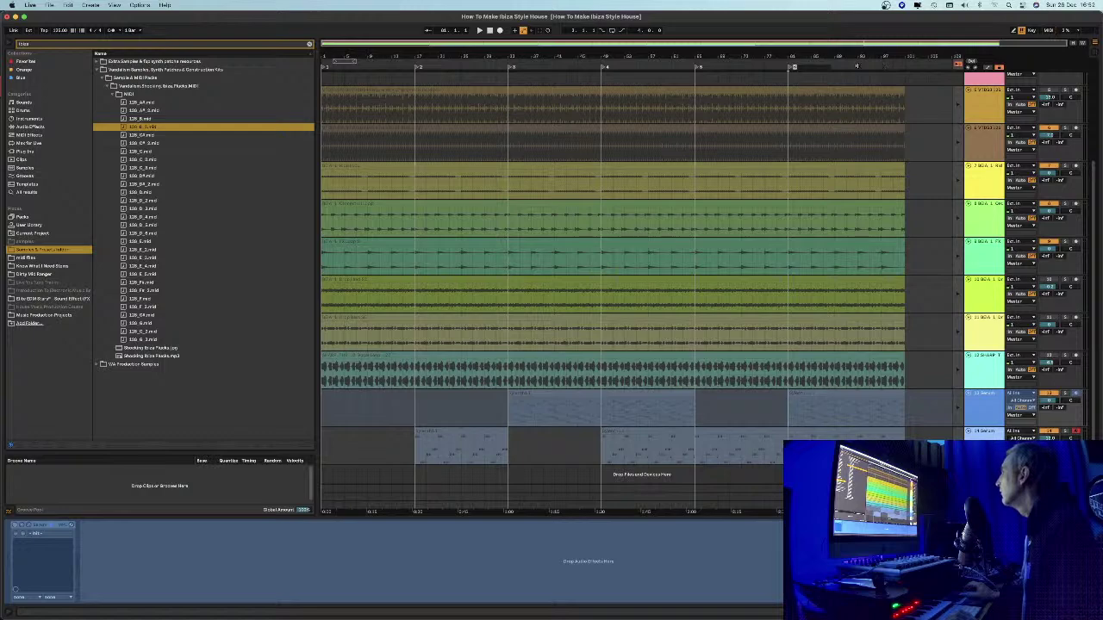
right_click(880, 66)
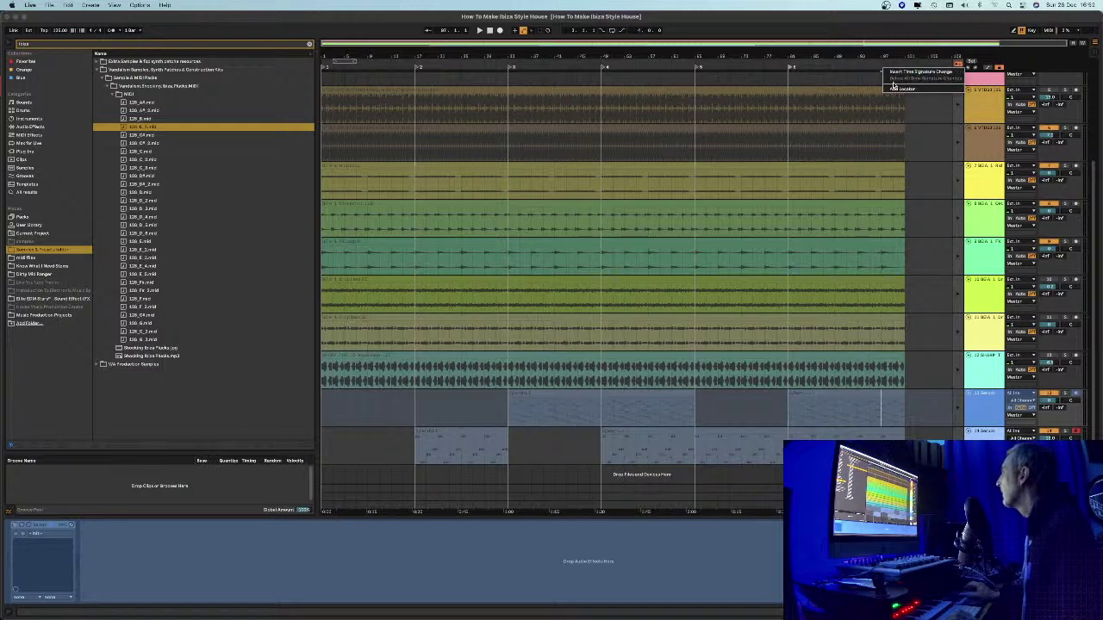
click(892, 89)
Select all arrangement clips and extend them together to bar 105
scroll(805, 98, up, 10)
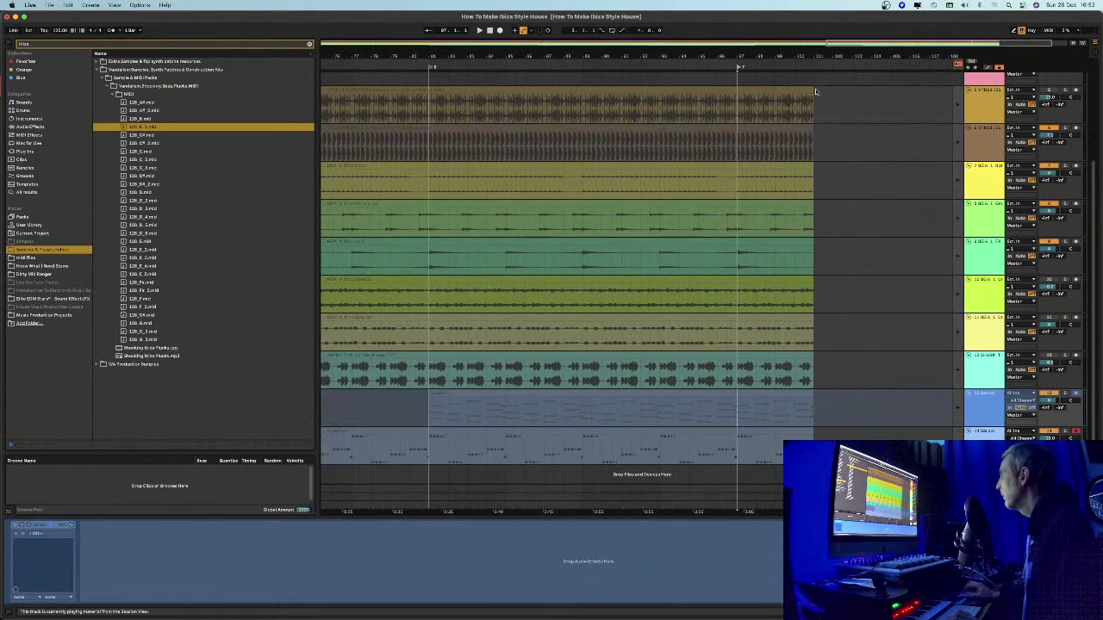
key(super+a)
drag(813, 95, 891, 95)
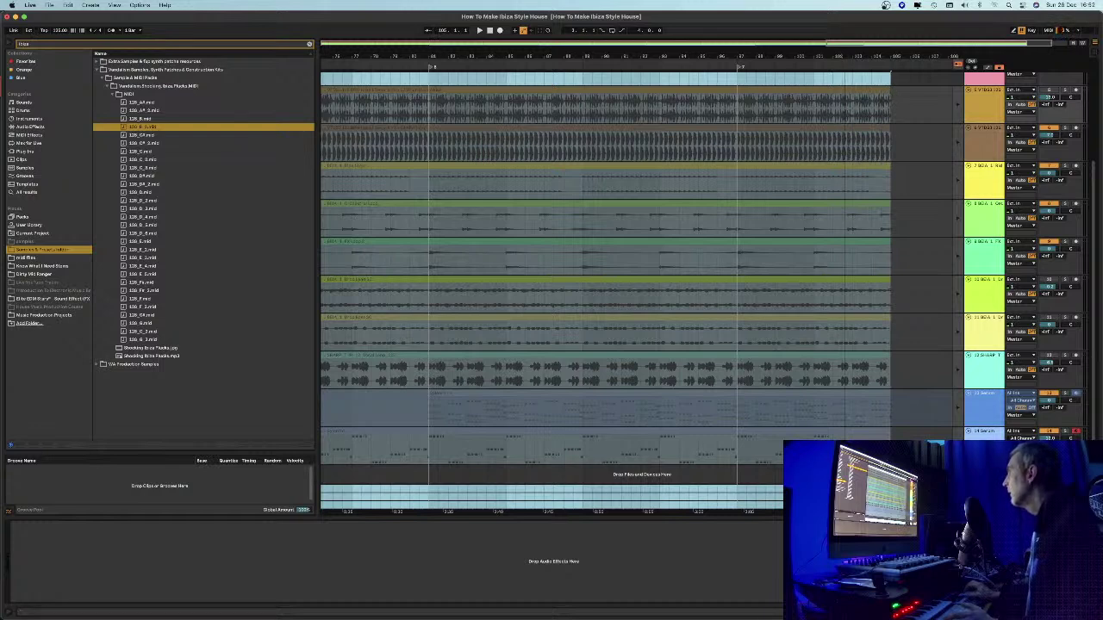
key(z)
click(939, 195)
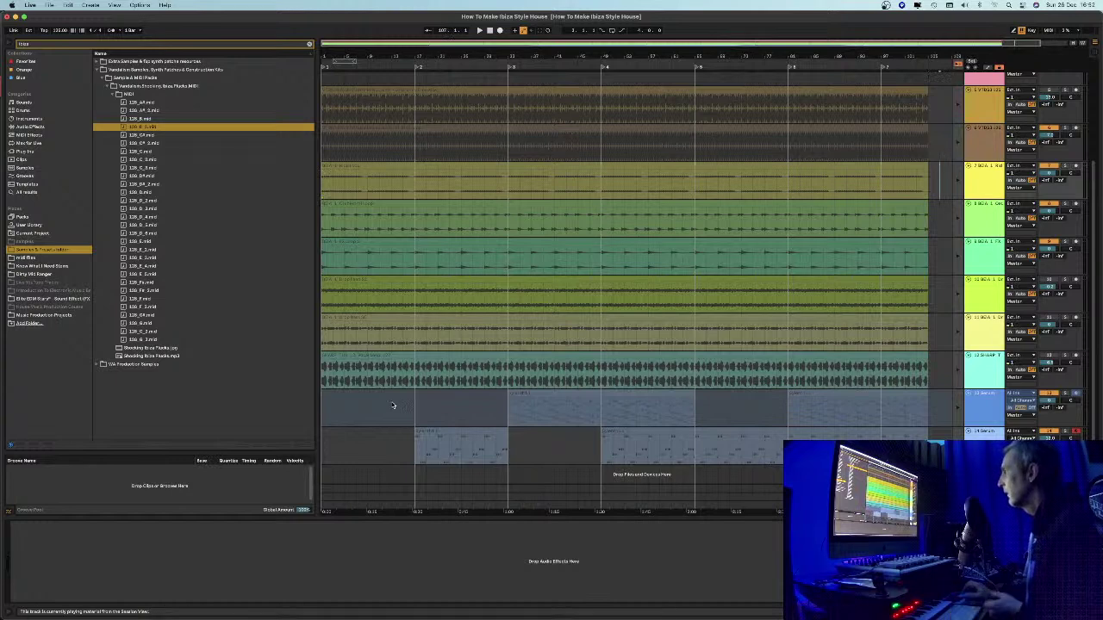
Delete track 12, which holds the SHARP vocal loop
click(390, 398)
click(369, 357)
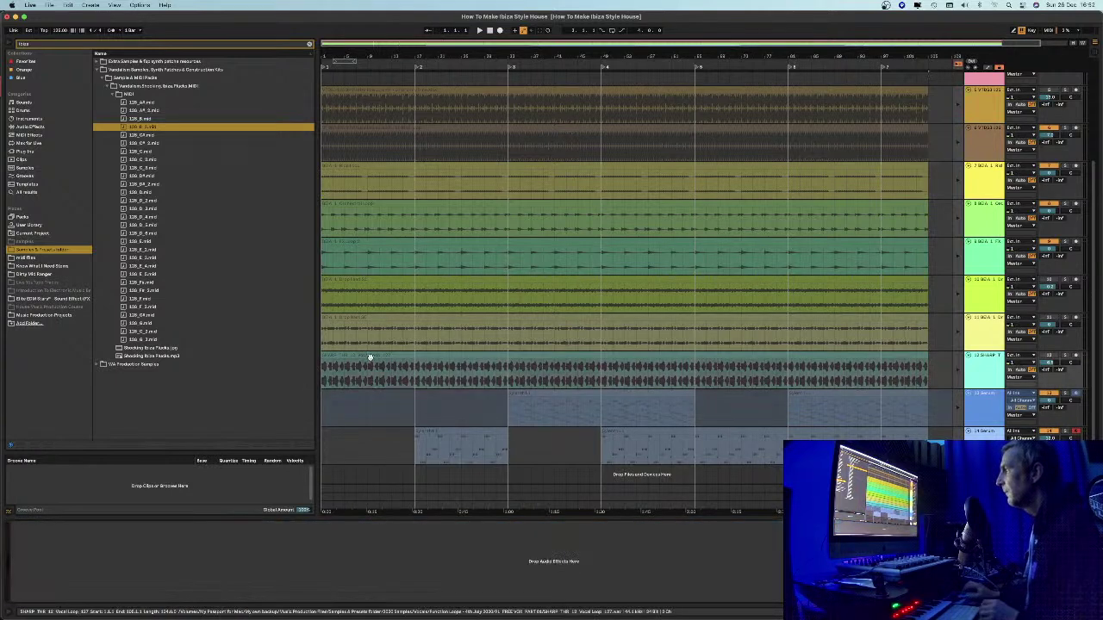
click(997, 356)
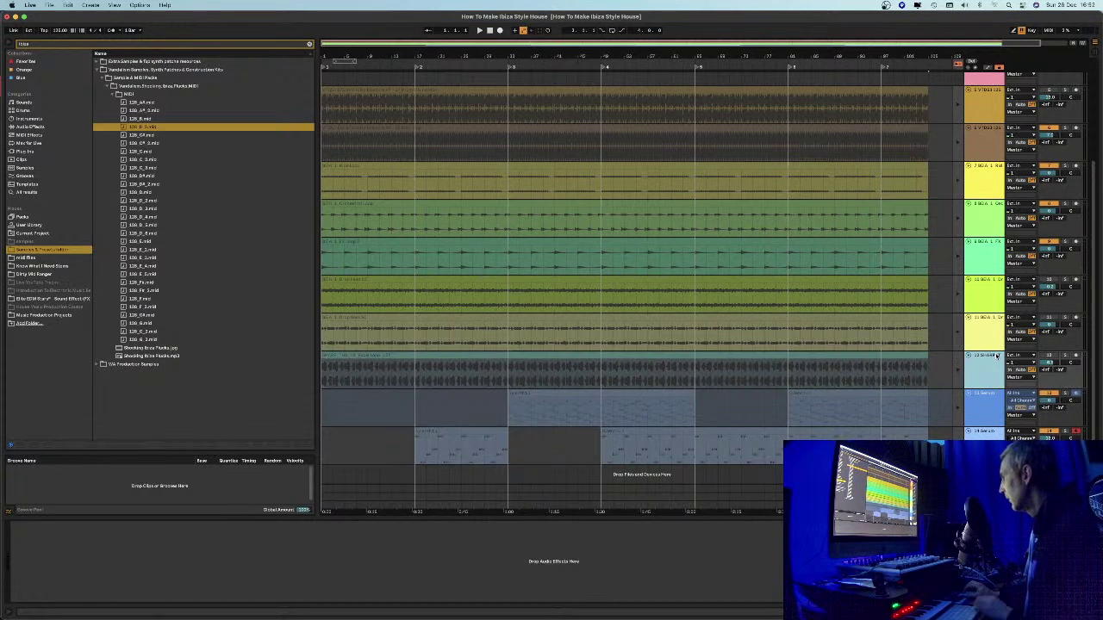
key(Delete)
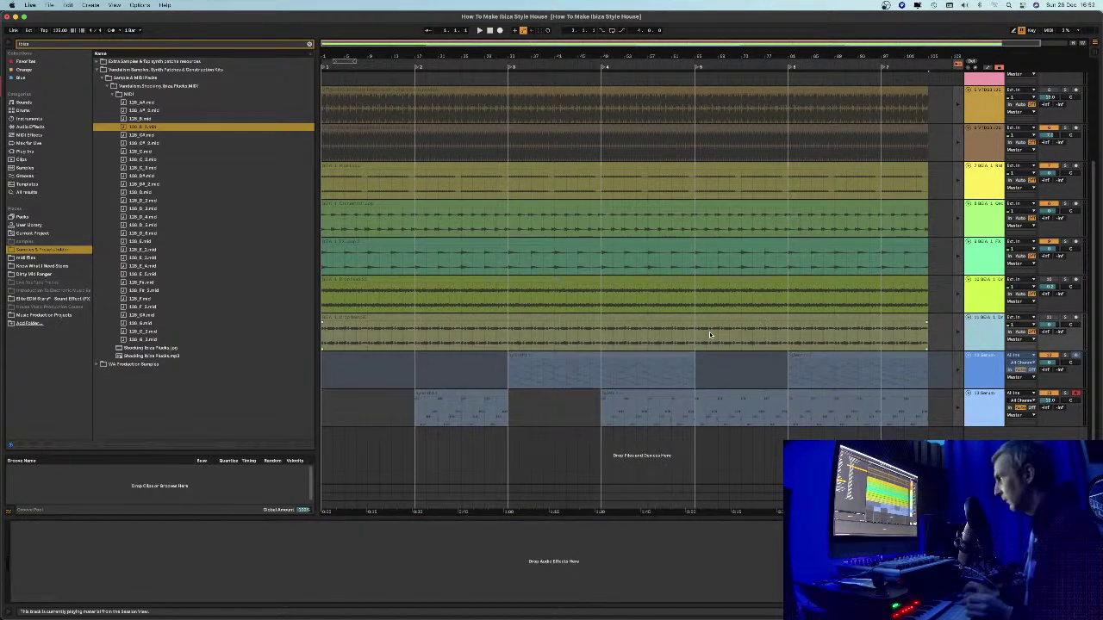
Fold the BGA loop tracks 10 and 11 and delete both of them
click(389, 323)
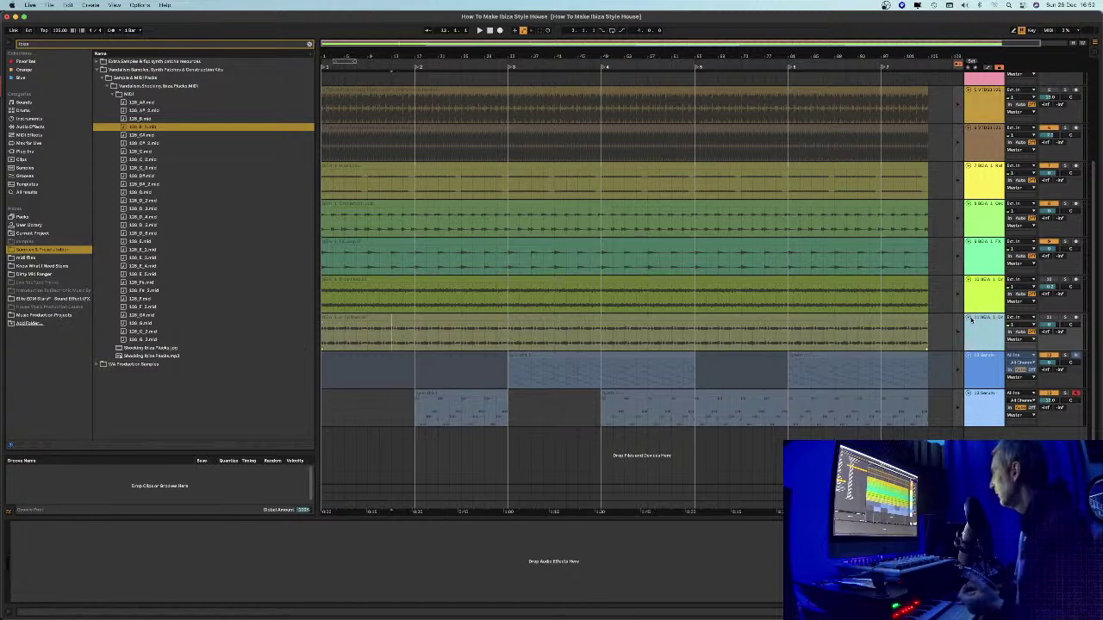
click(968, 319)
click(969, 280)
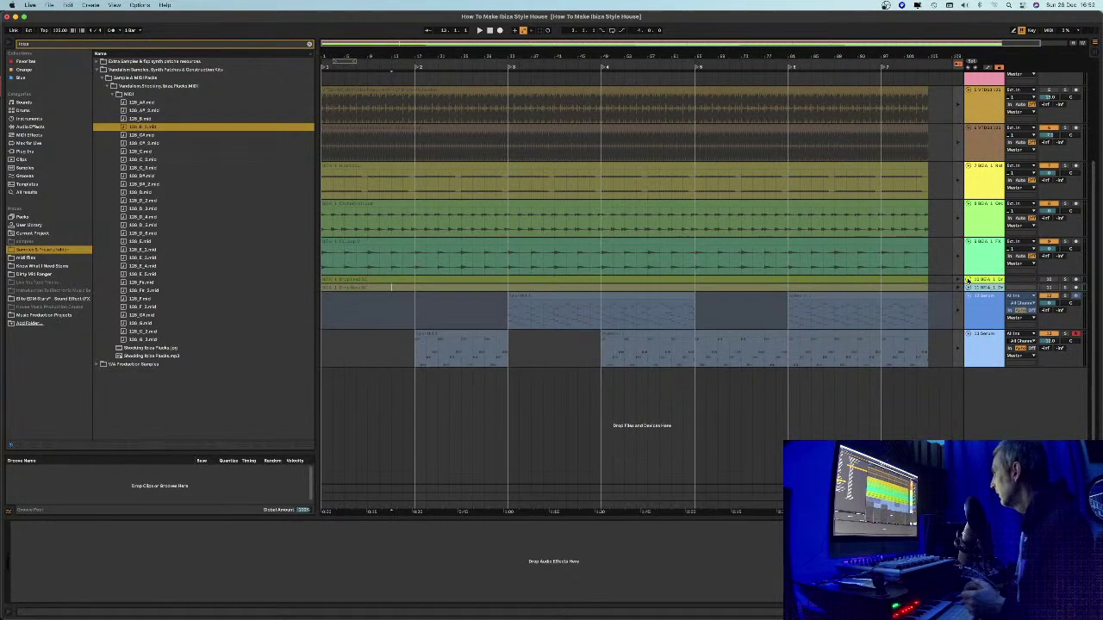
key(Delete)
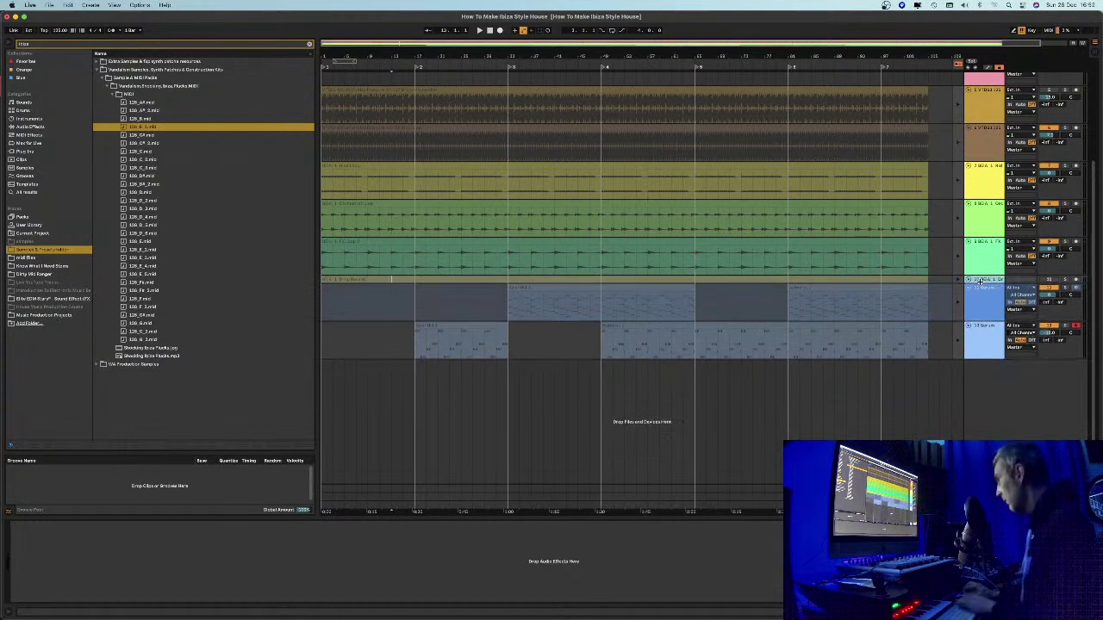
click(981, 281)
key(Delete)
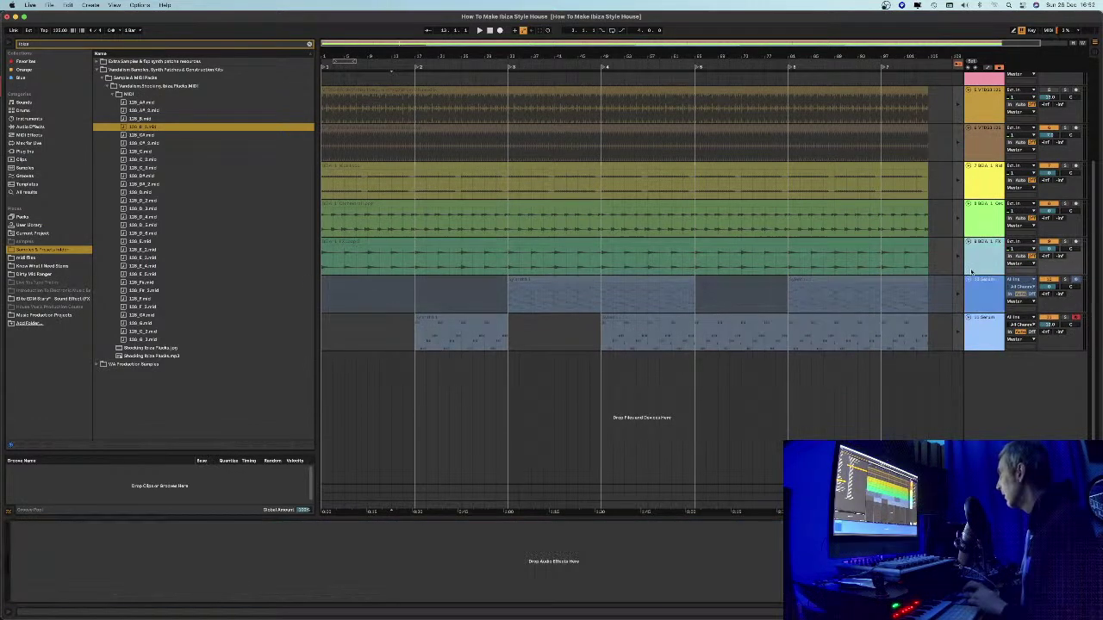
Delete the VTBG3 Drum Mix track 5 and the three EDM tracks 2, 3 and 4, including the empty one
scroll(1040, 190, up, 3)
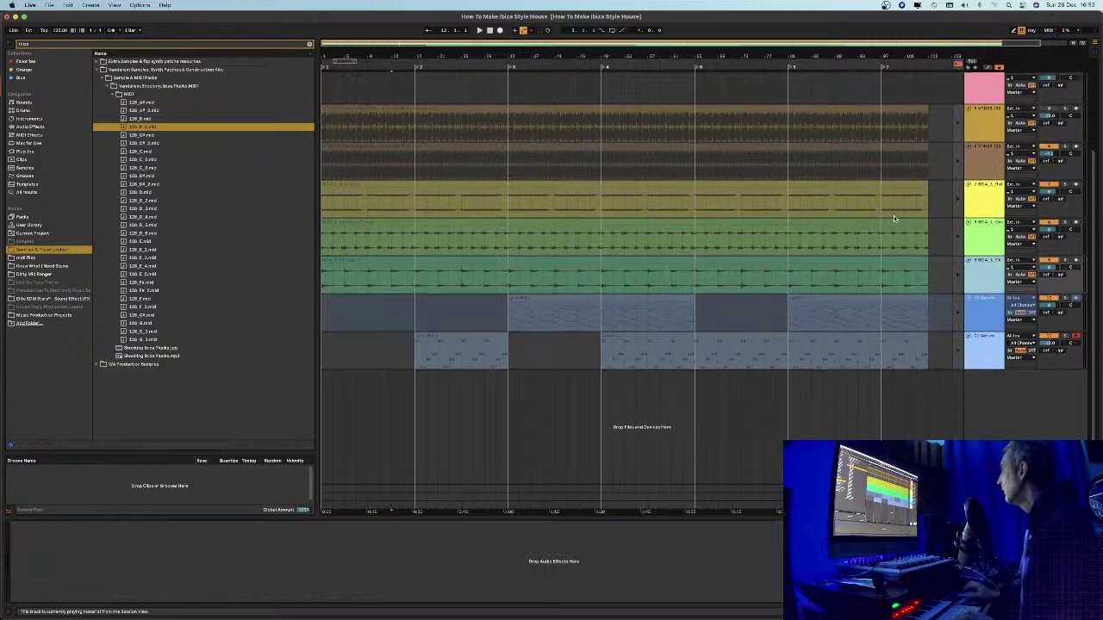
scroll(985, 133, up, 5)
click(992, 128)
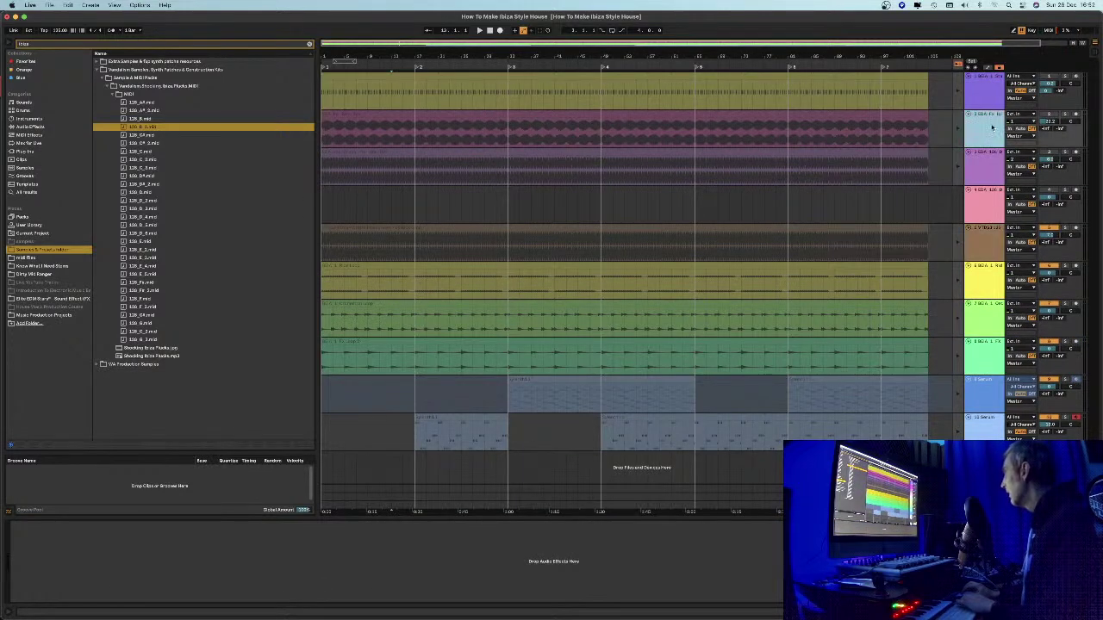
key(Delete)
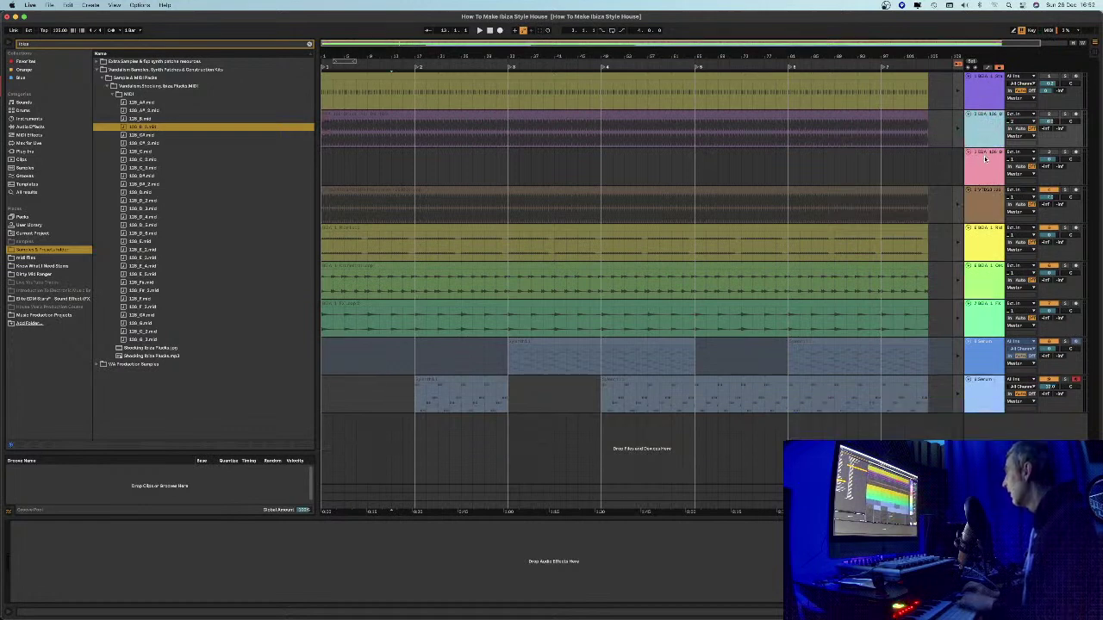
click(985, 158)
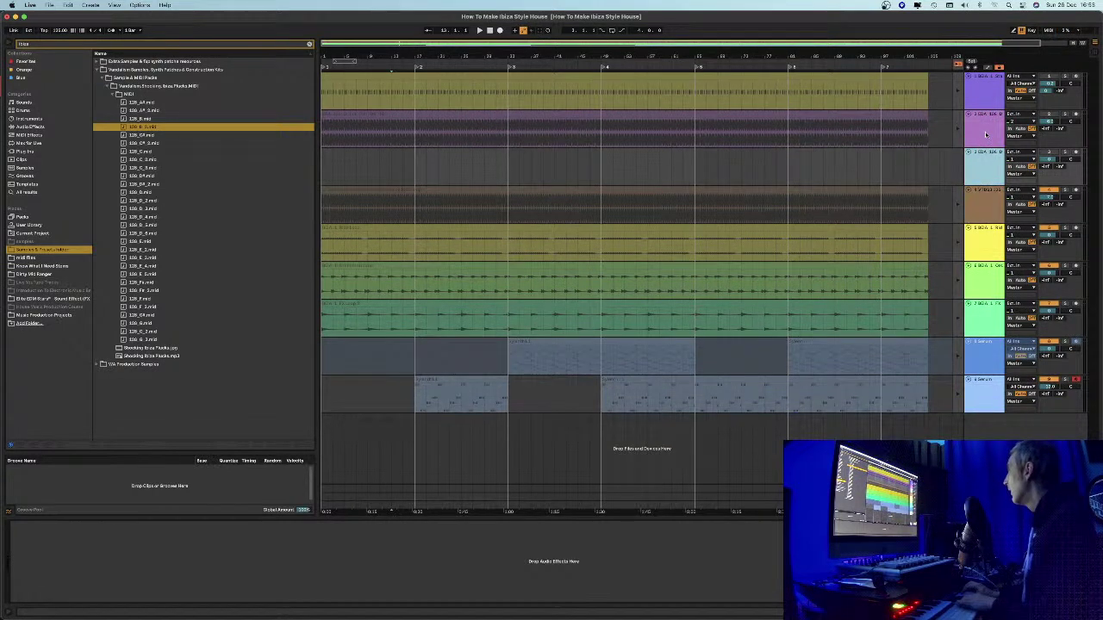
key(Delete)
click(987, 134)
key(Delete)
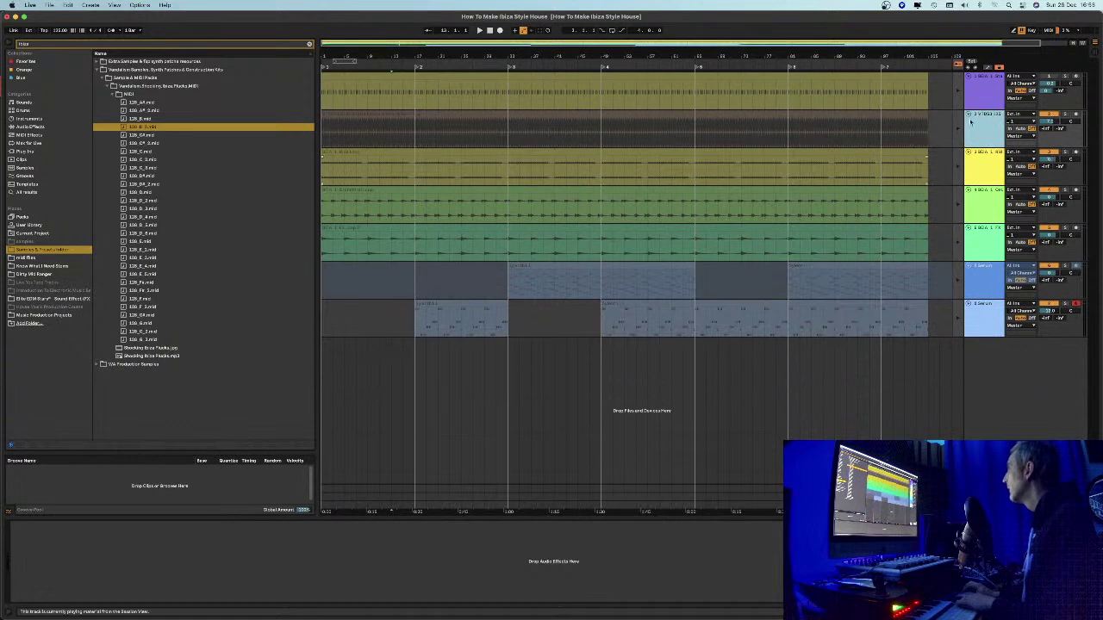
Inspect the devices on the first track and place the insert marker at bar 1 on the upper Serum track
click(978, 89)
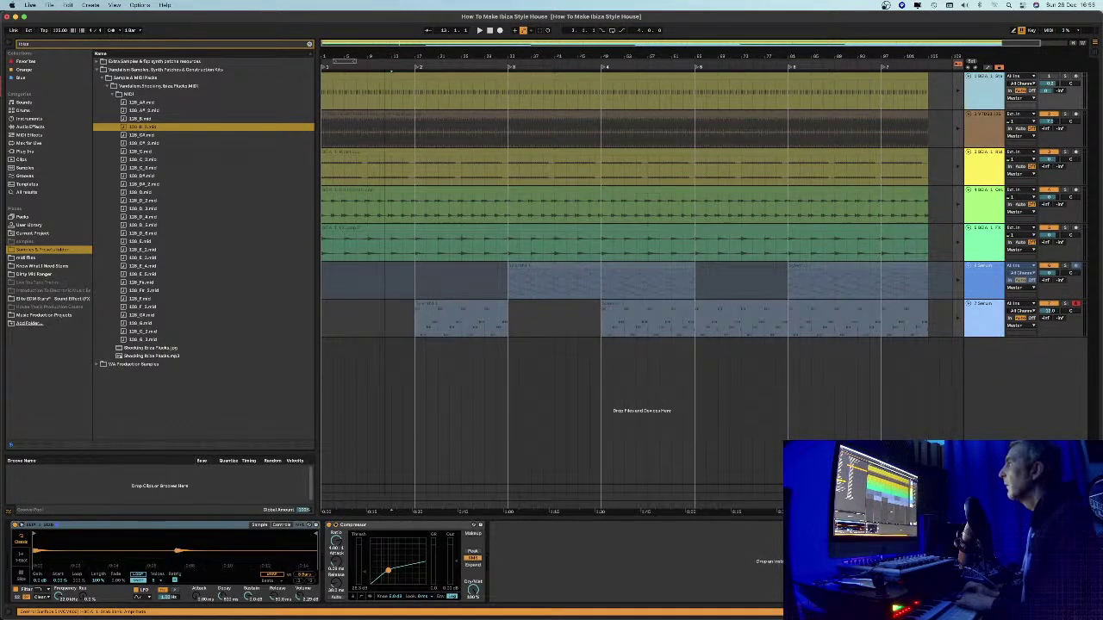
scroll(639, 102, down, 1)
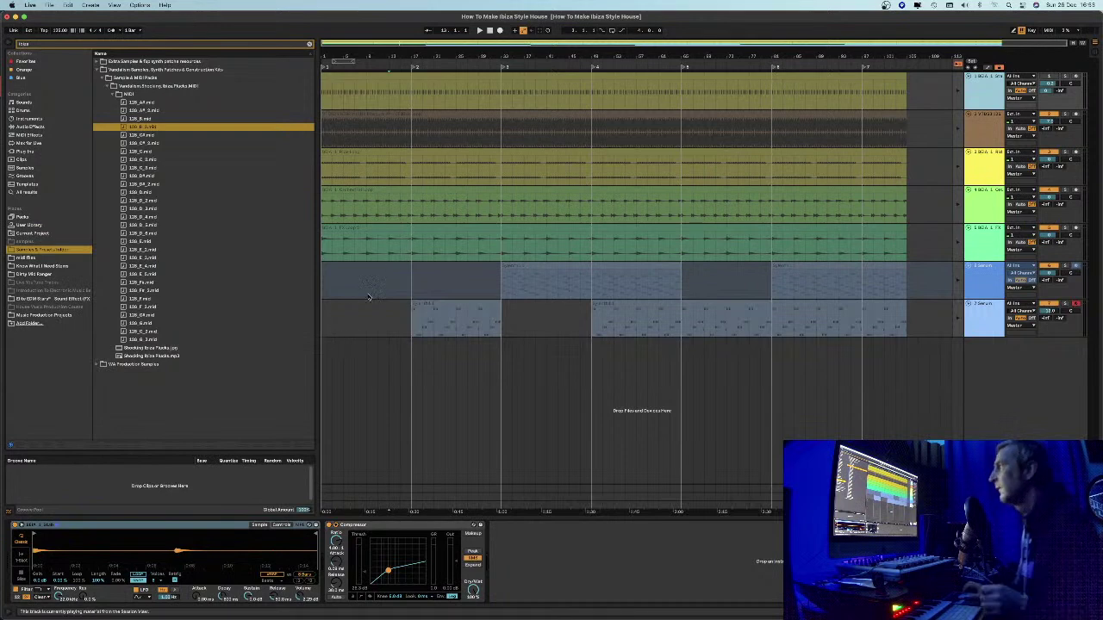
click(321, 291)
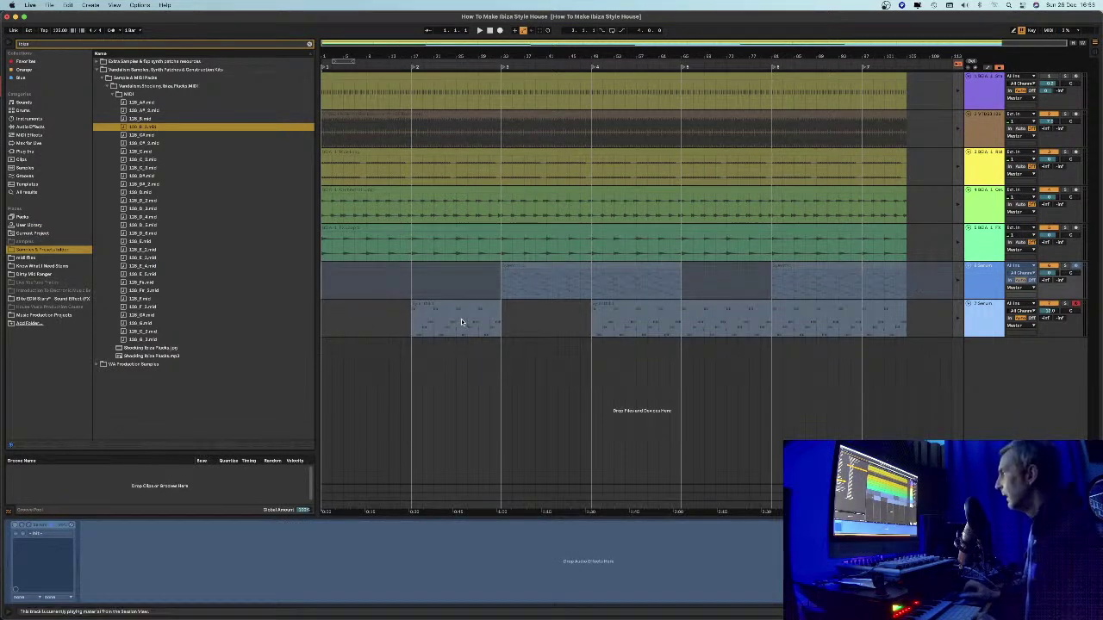
Inspect the devices on the lower Serum track and the first track, view the first track's clip notes, and hide the detail view
click(438, 306)
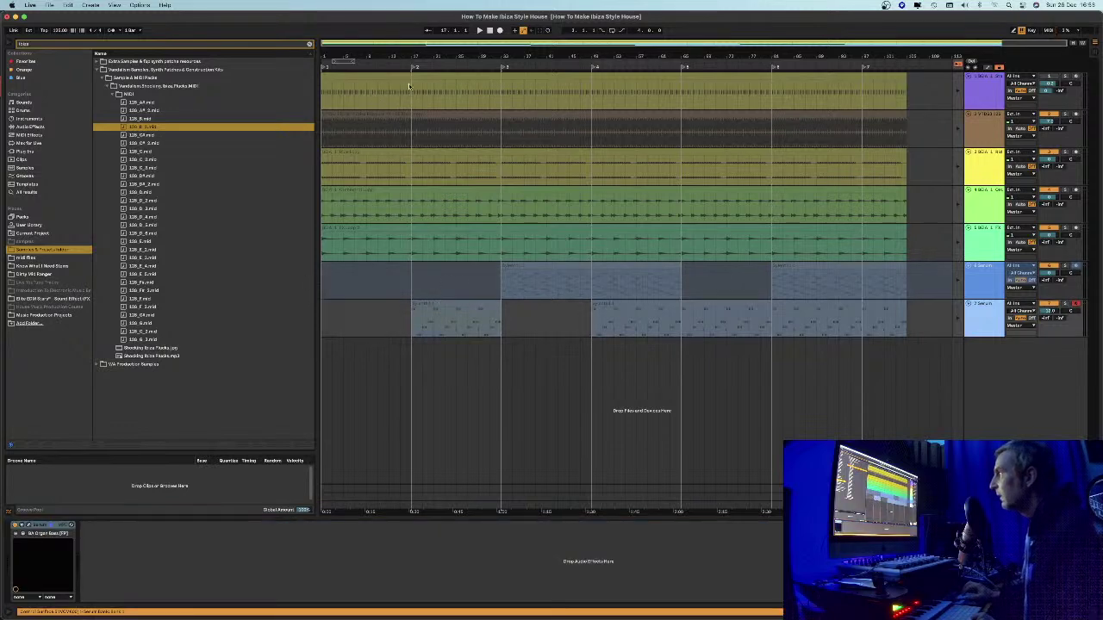
click(977, 82)
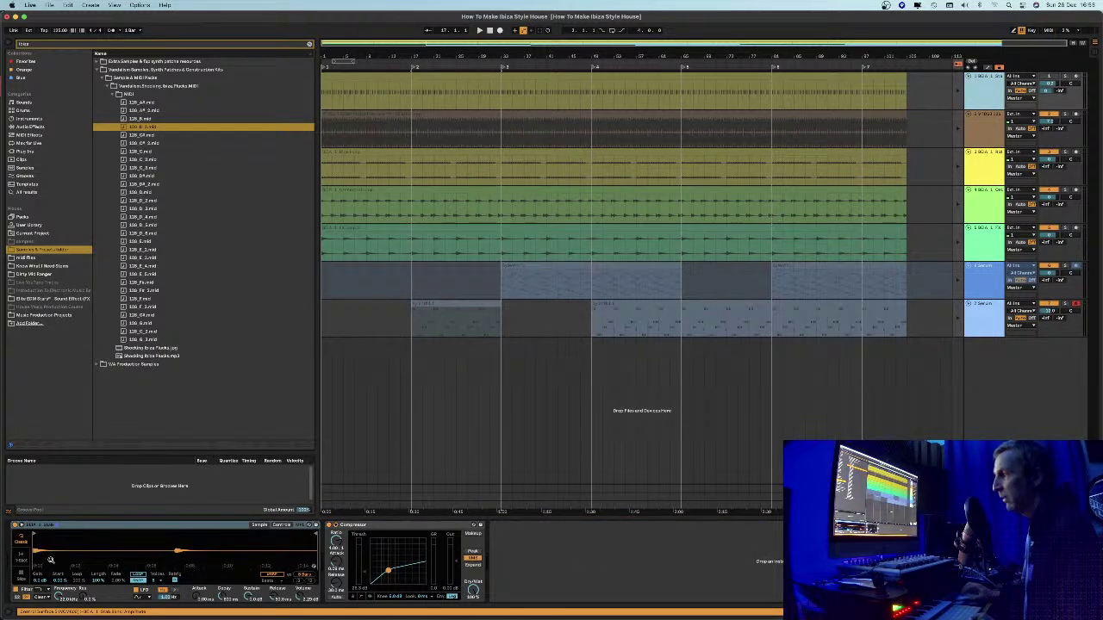
click(441, 304)
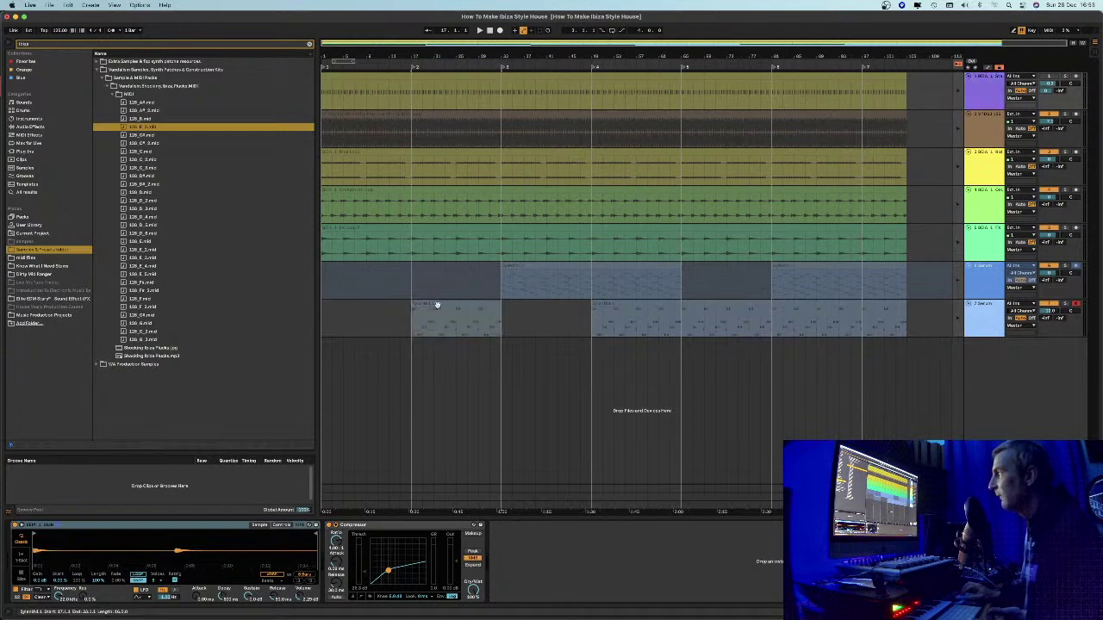
double_click(345, 75)
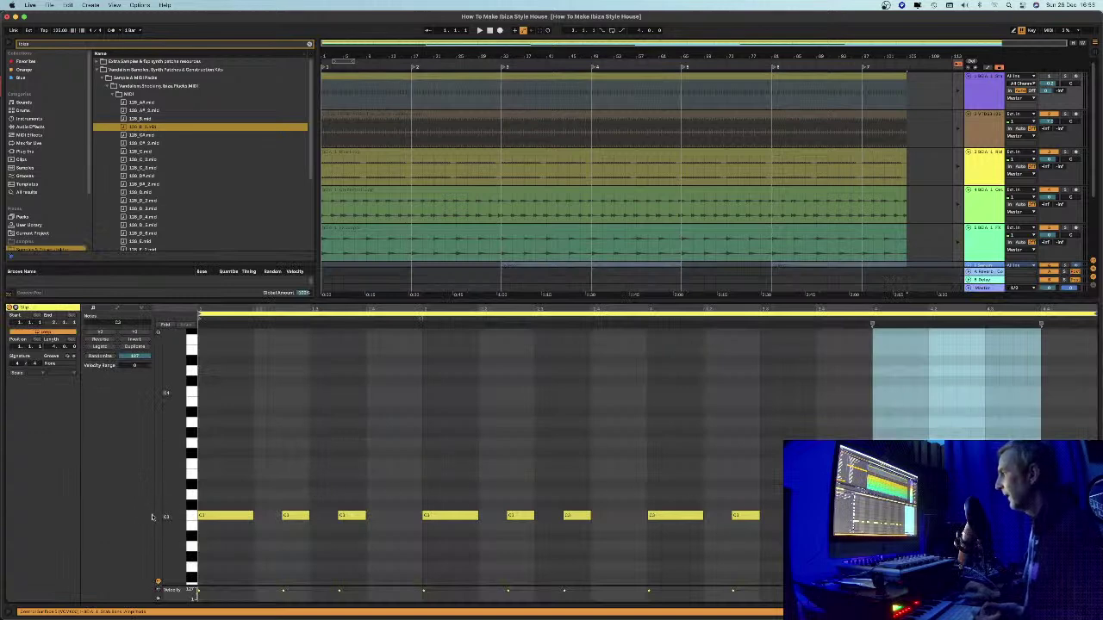
mouse_move(168, 517)
mouse_down()
mouse_move(193, 517)
mouse_move(165, 492)
mouse_move(172, 498)
mouse_up()
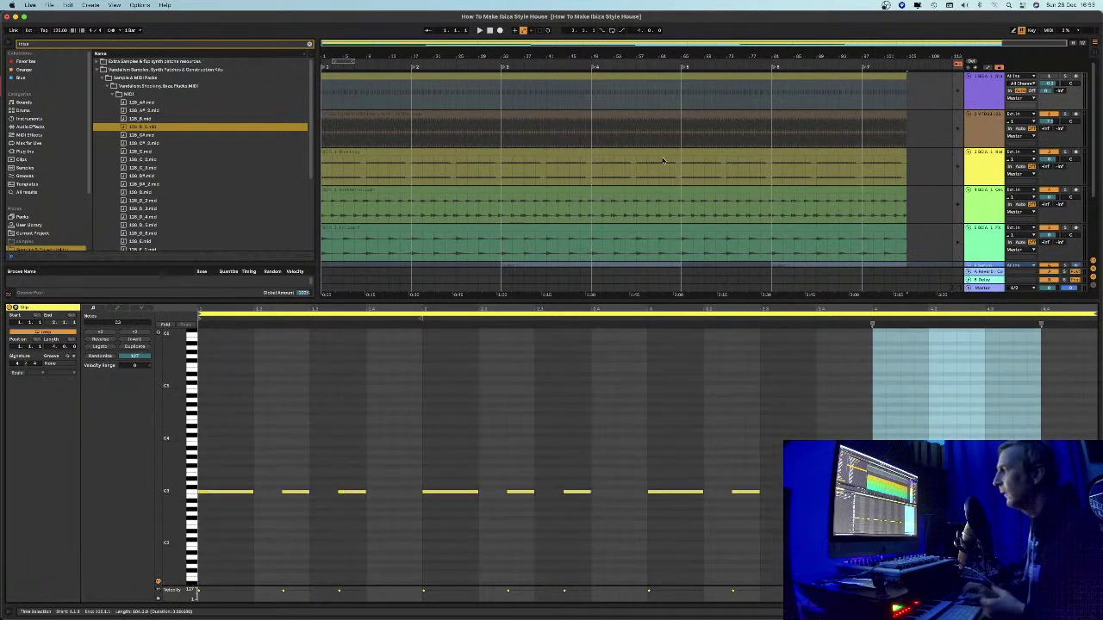
click(987, 94)
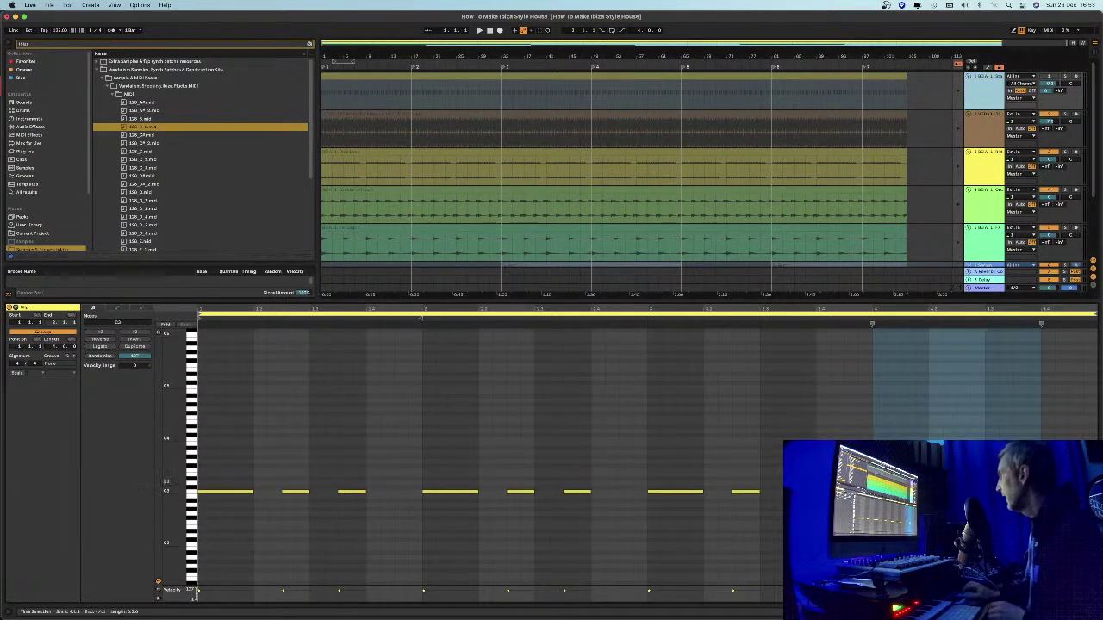
click(1096, 612)
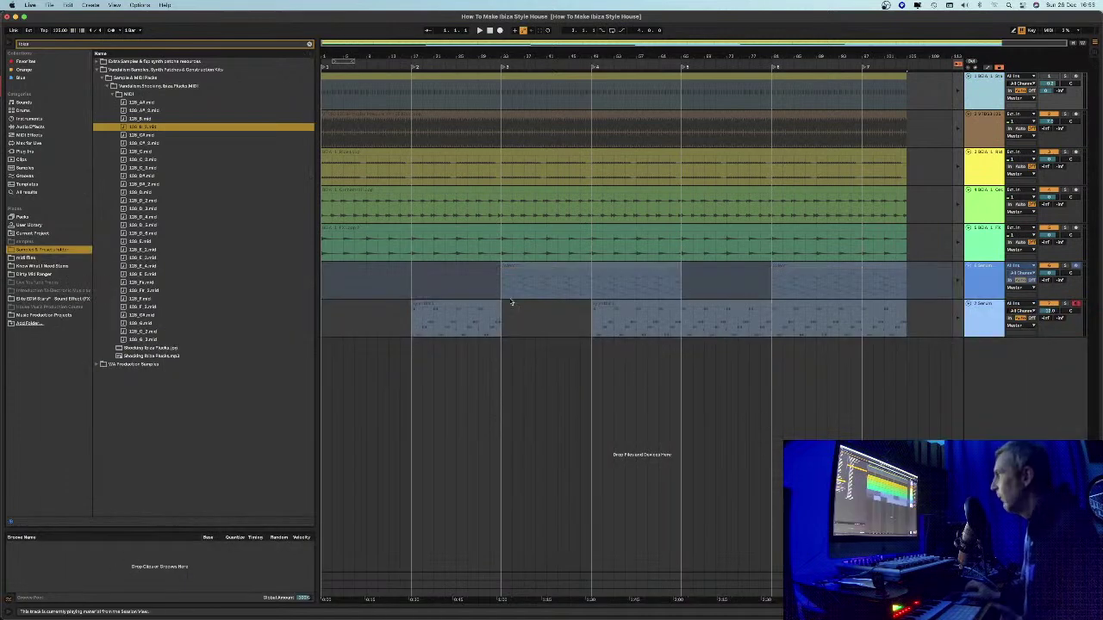
Cut bars 5 to 13 and bars 25 to 33 out of the FX loop on track 5
drag(342, 56, 341, 54)
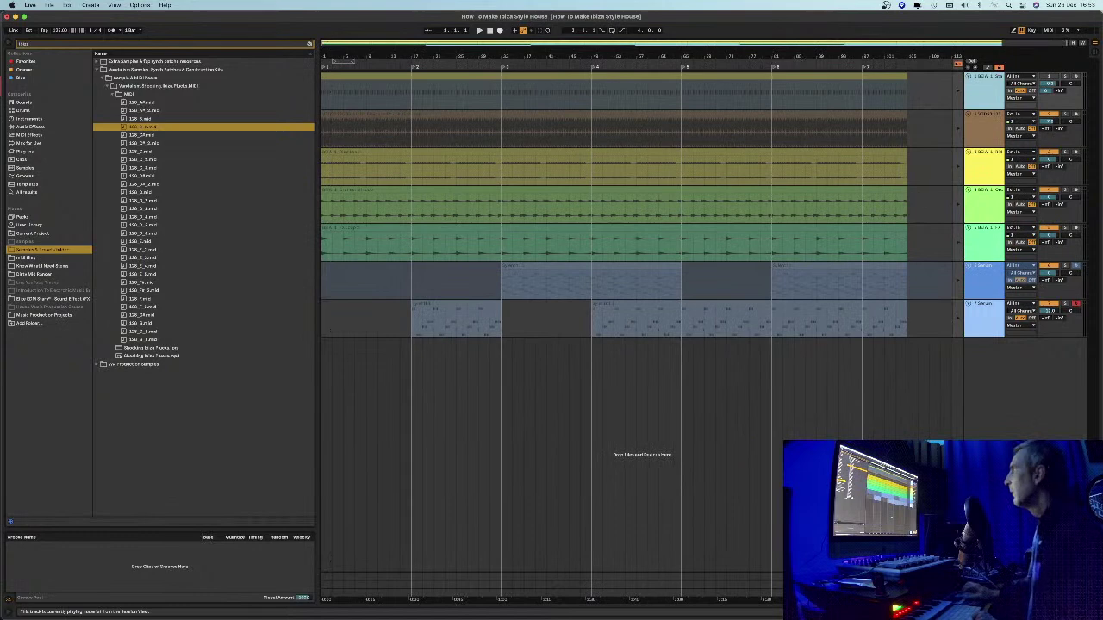
click(986, 238)
click(344, 229)
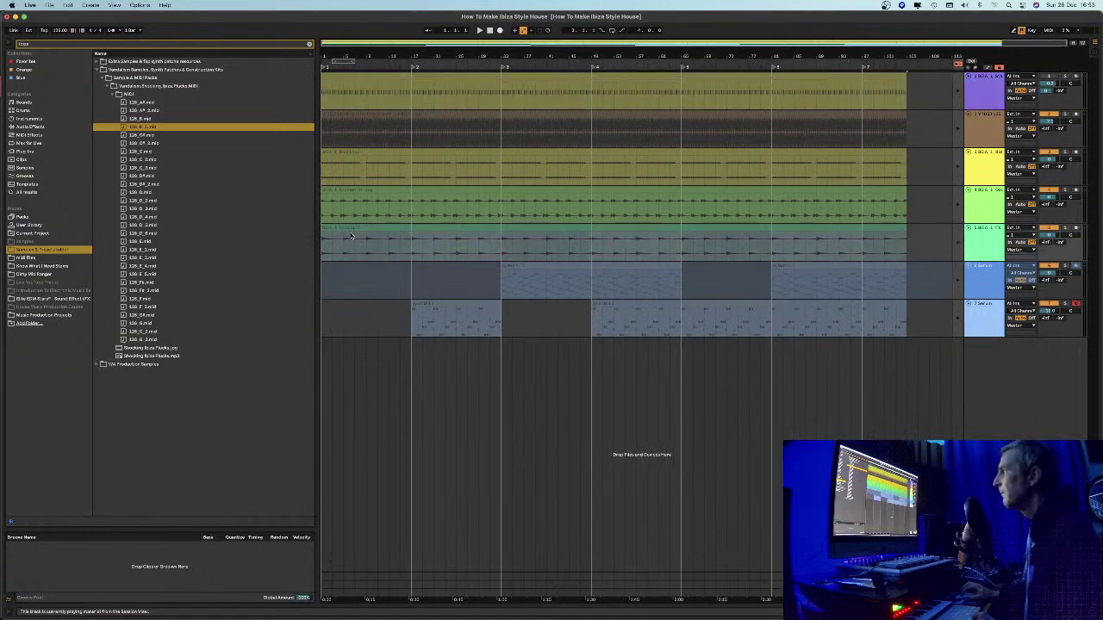
mouse_move(344, 231)
mouse_down()
mouse_move(386, 237)
mouse_move(366, 234)
mouse_up()
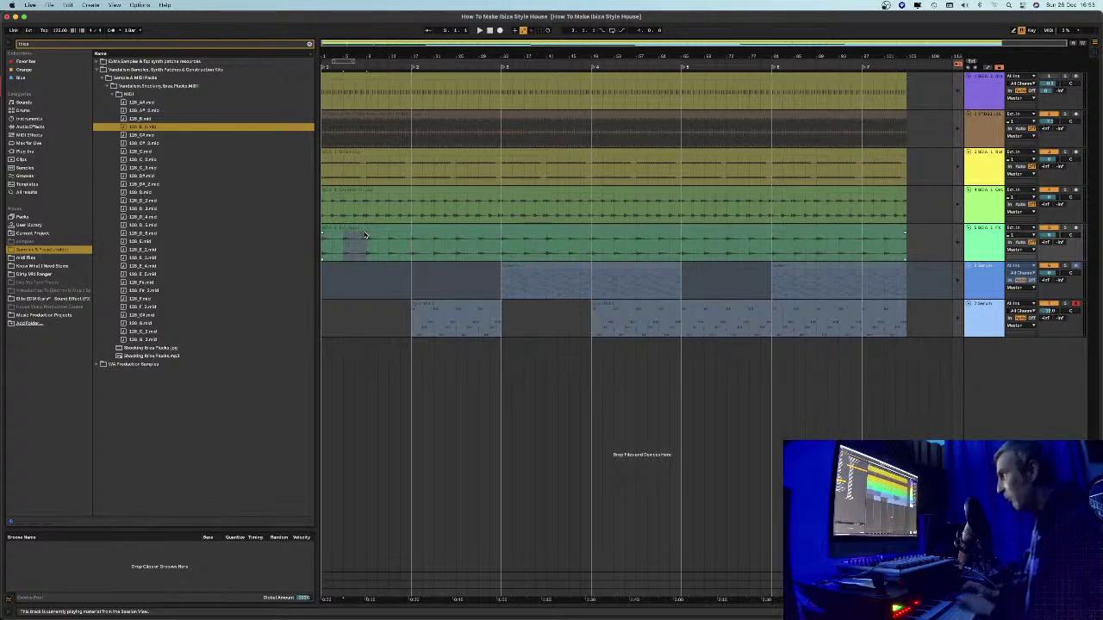
click(365, 240)
drag(365, 239, 344, 230)
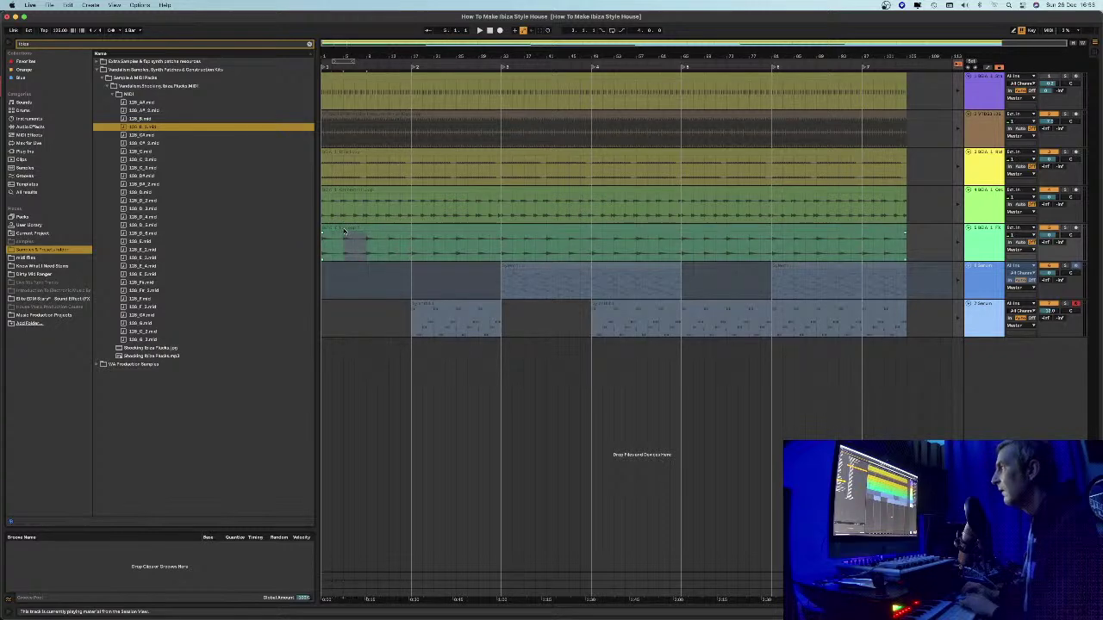
key(Delete)
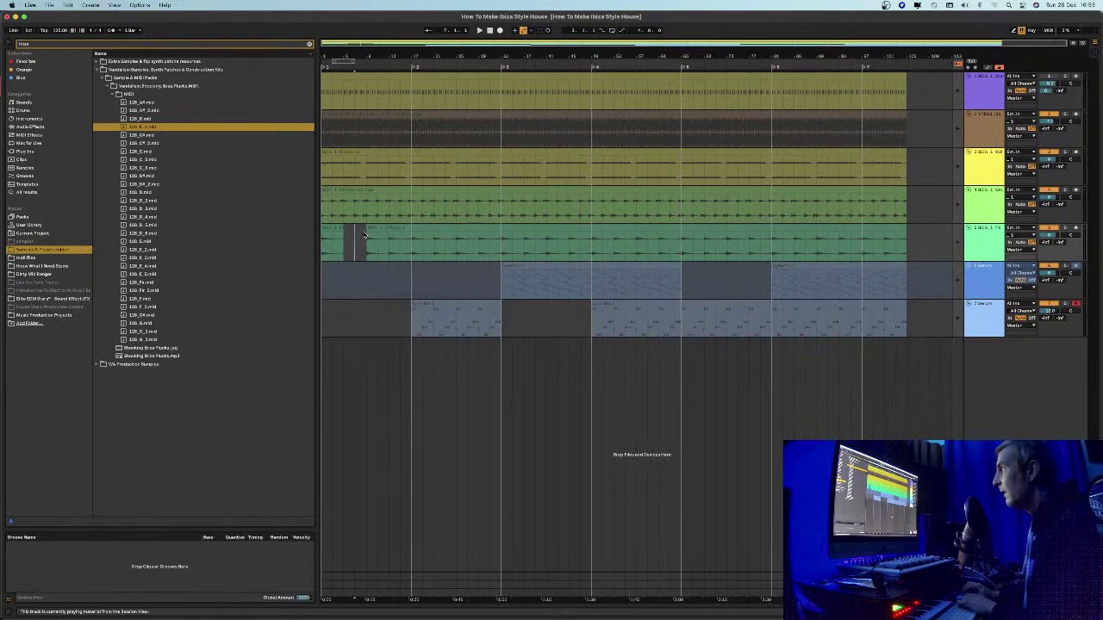
drag(367, 230, 389, 230)
click(458, 237)
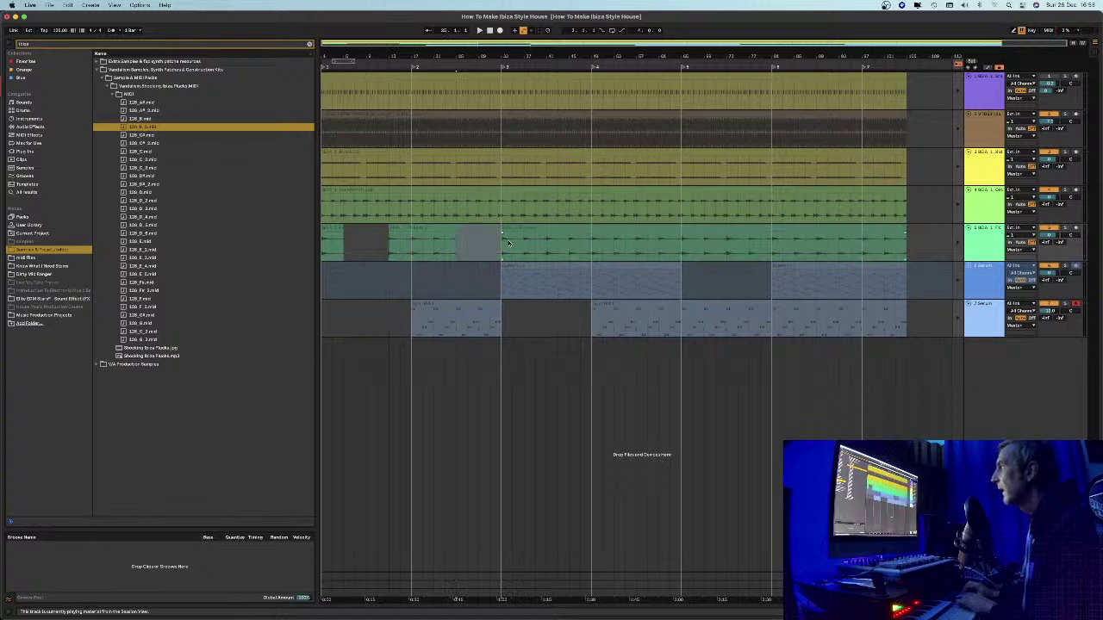
key(Delete)
Cut bars 25 to 33 out of the yellow loop on track 3
click(357, 202)
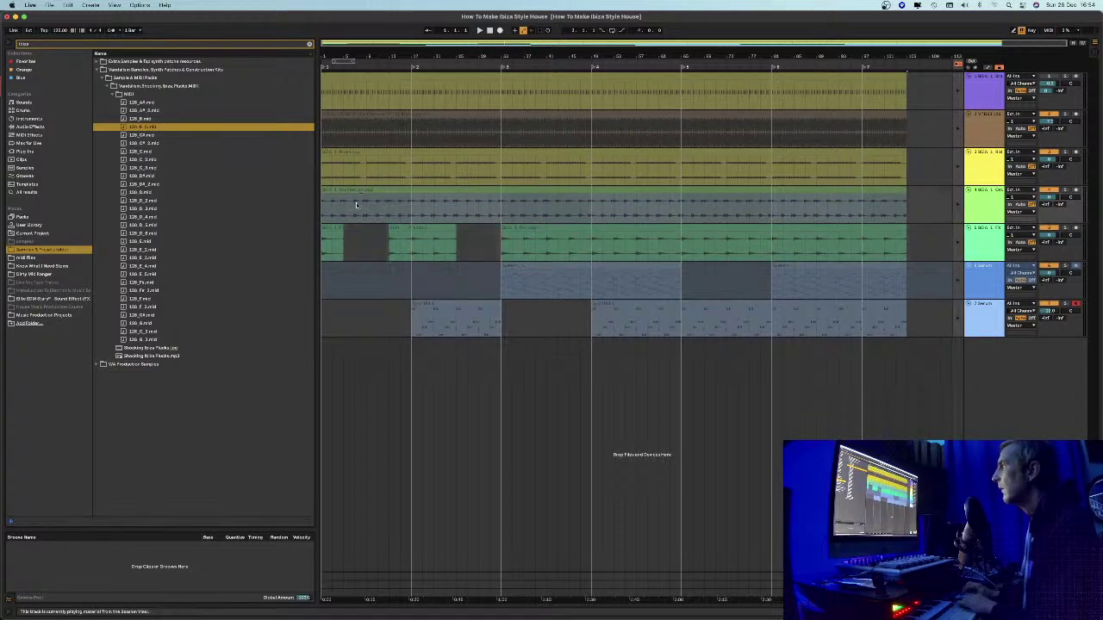
click(328, 153)
click(412, 163)
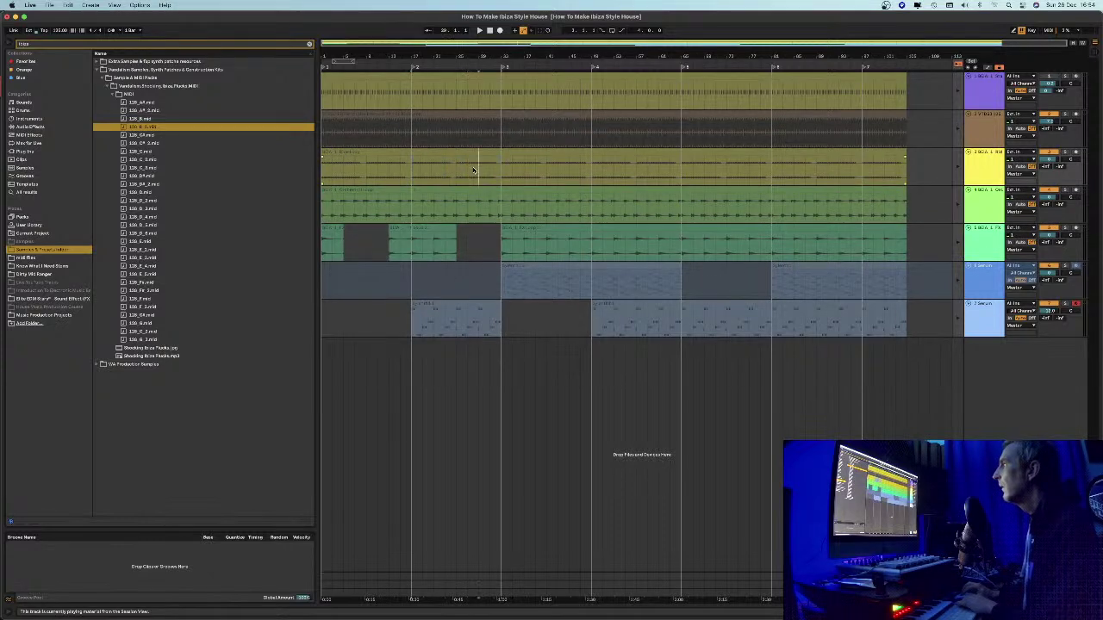
drag(456, 166, 499, 154)
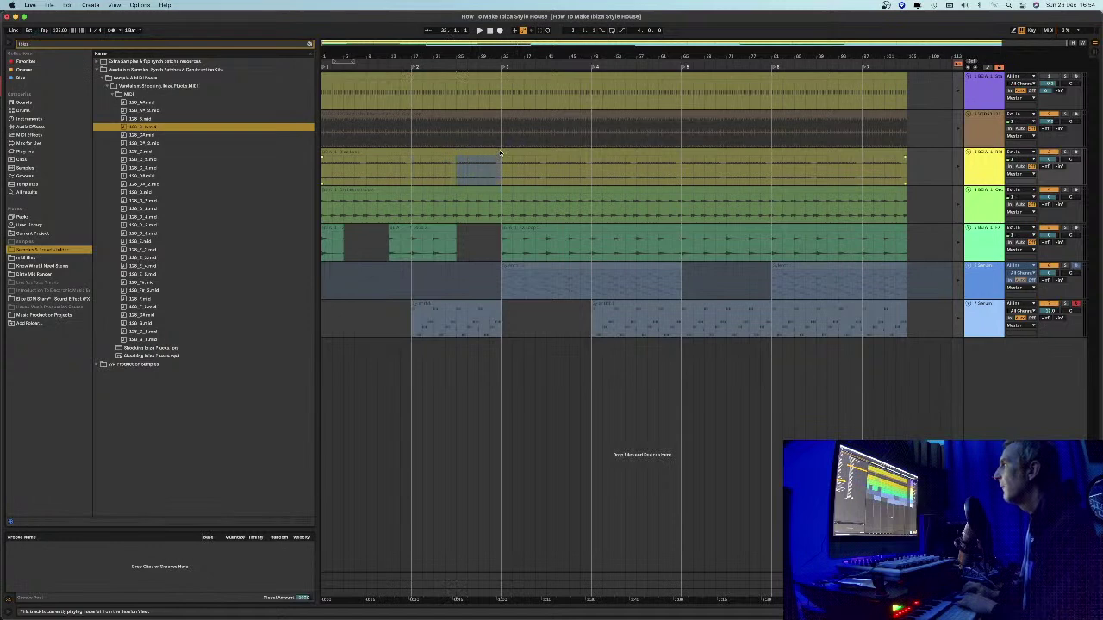
key(Delete)
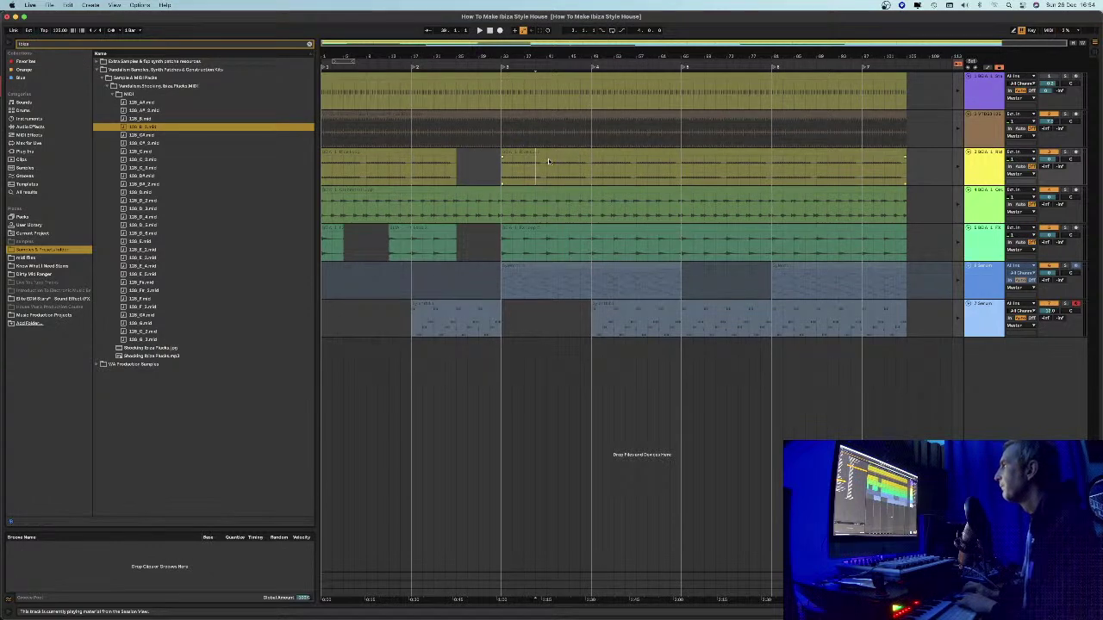
Clear bars 33 to 41 and bars 57 to 65 of the loop on track 3
drag(546, 159, 593, 156)
click(540, 165)
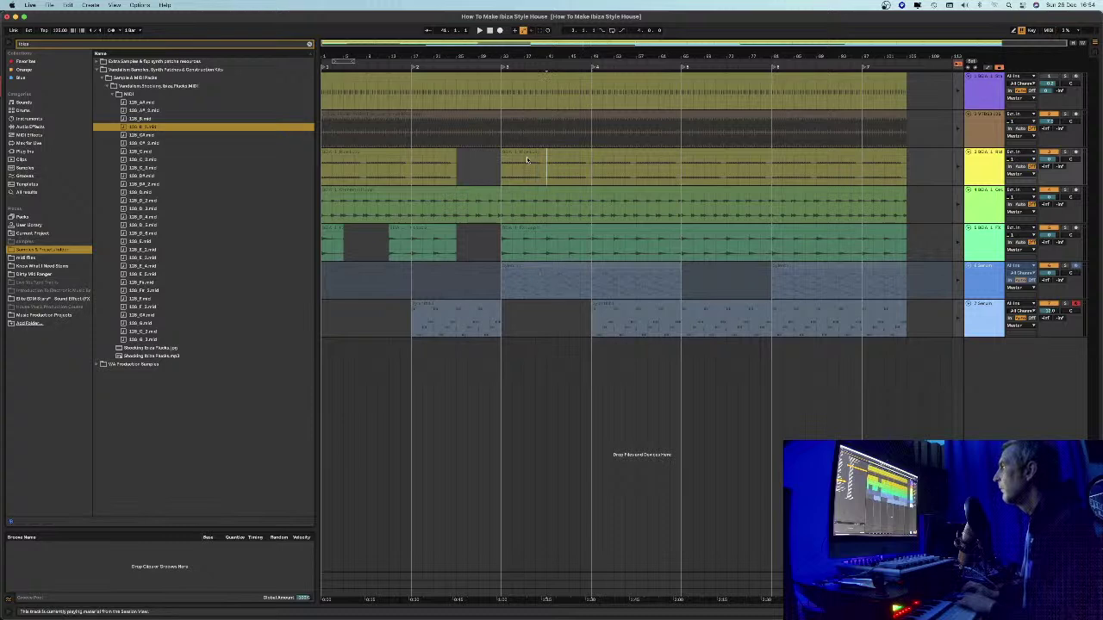
key(0)
drag(502, 151, 546, 151)
key(0)
key(0)
key(0)
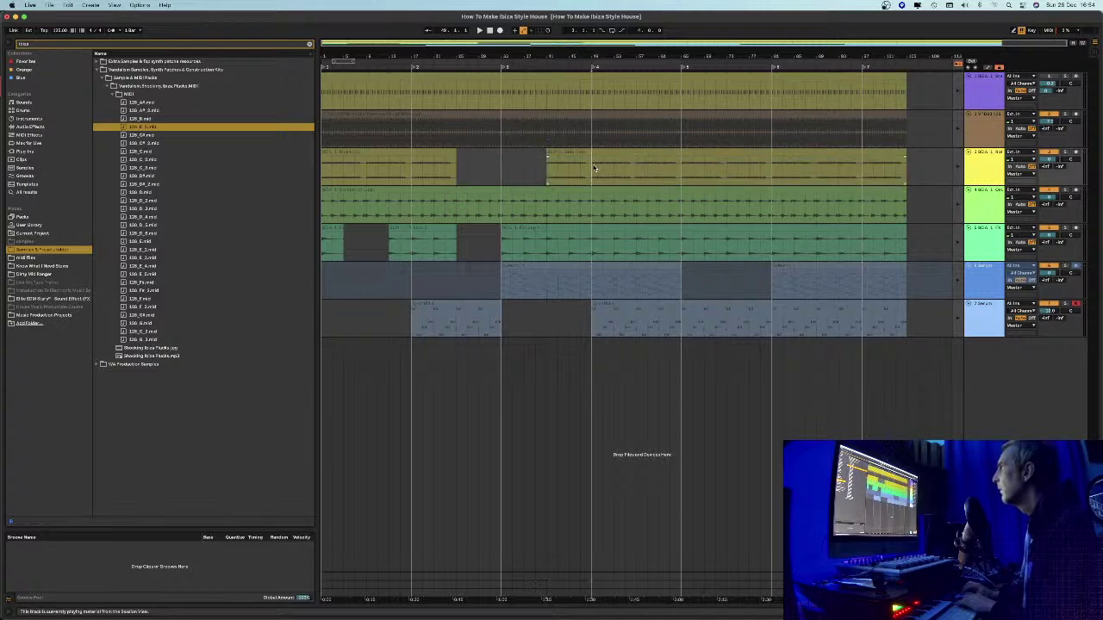
drag(635, 161, 680, 156)
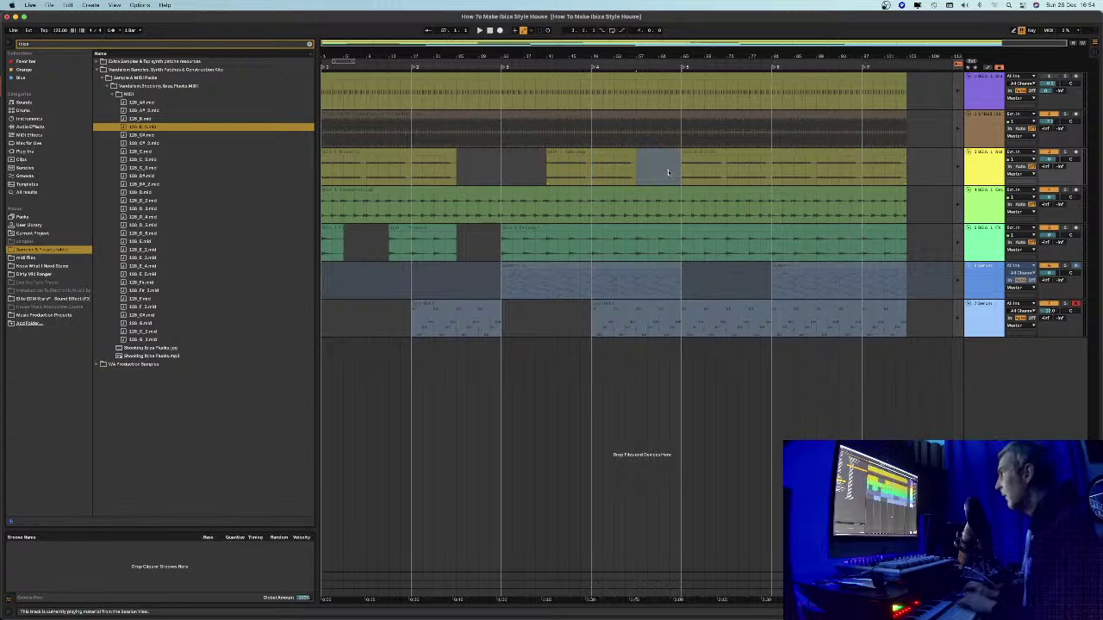
key(Delete)
Trim the start of the VTBG3 loop on track 2 so that the clip begins at bar 17
click(973, 122)
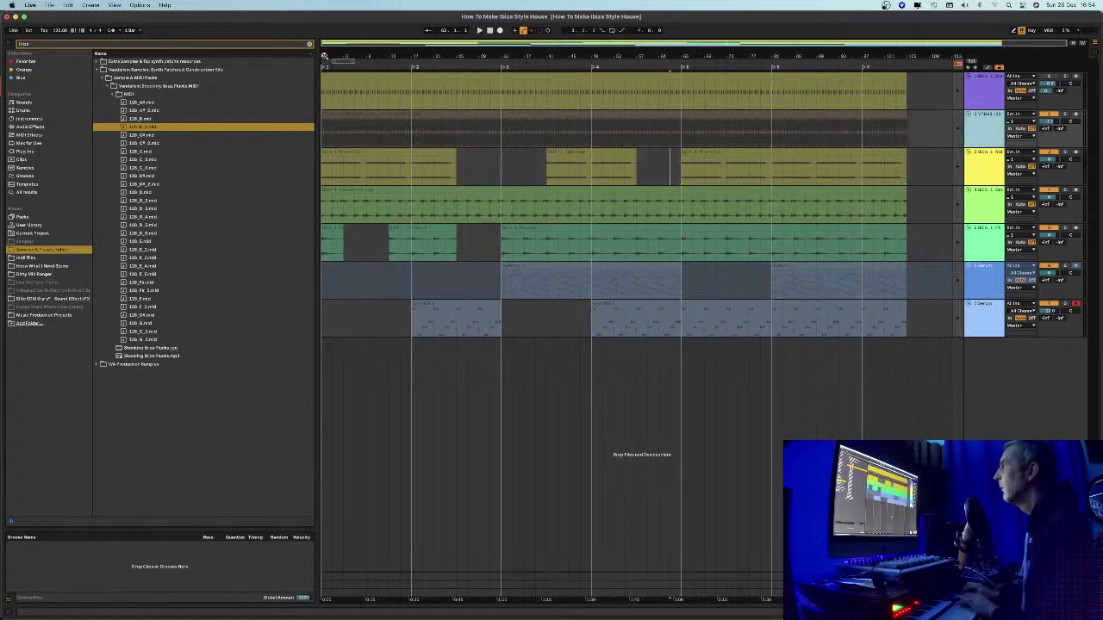
key(plus)
key(minus)
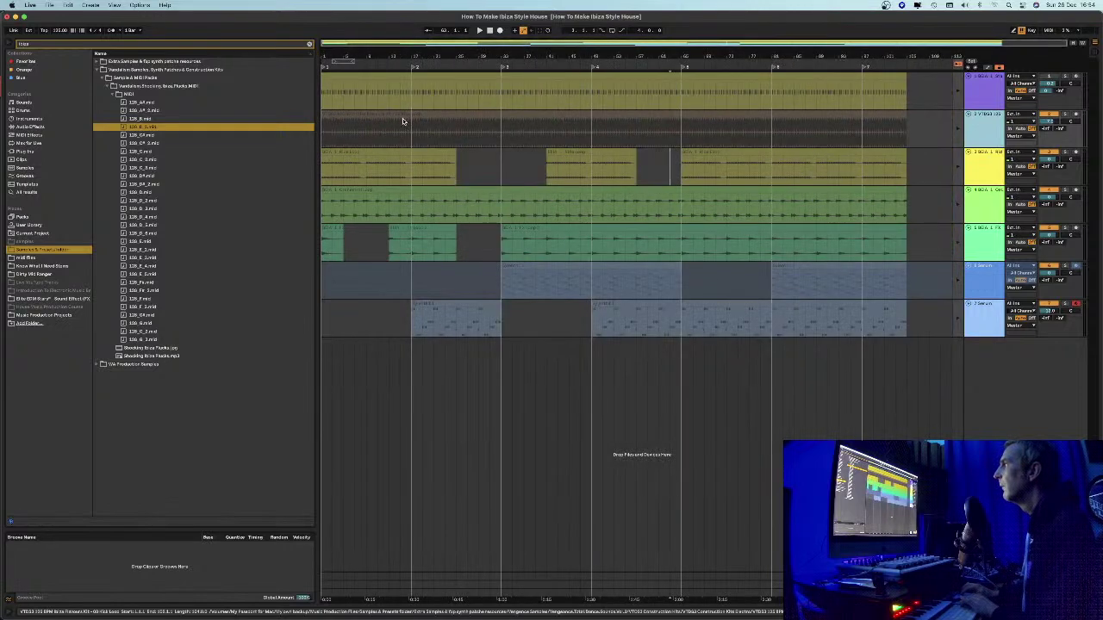
drag(322, 114, 332, 138)
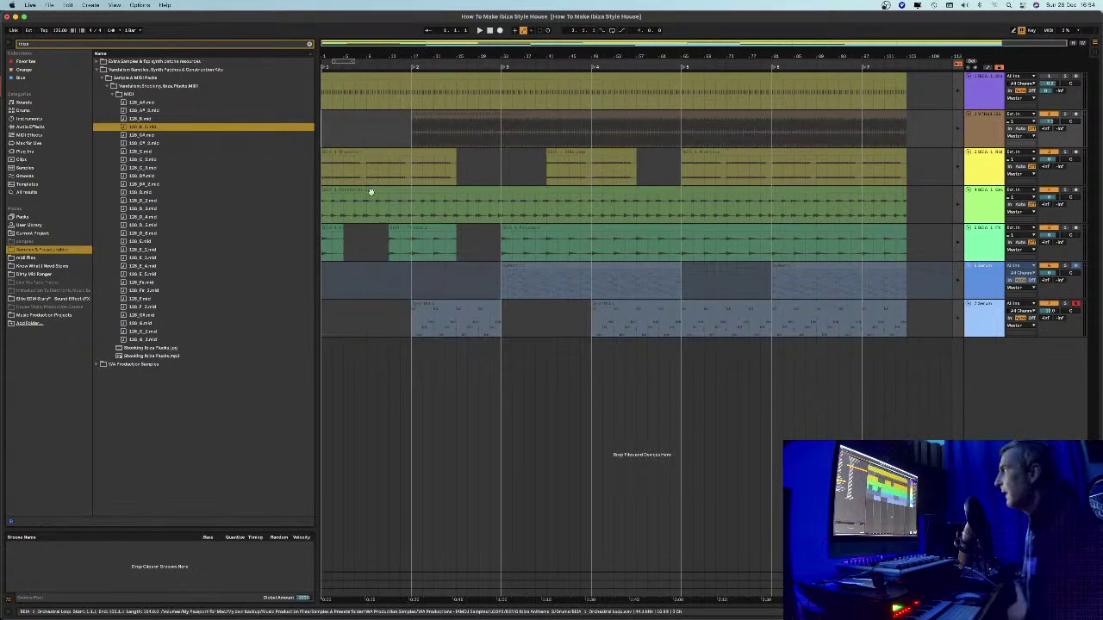
Return all tracks to arrangement playback and play the song from bar 1
click(411, 438)
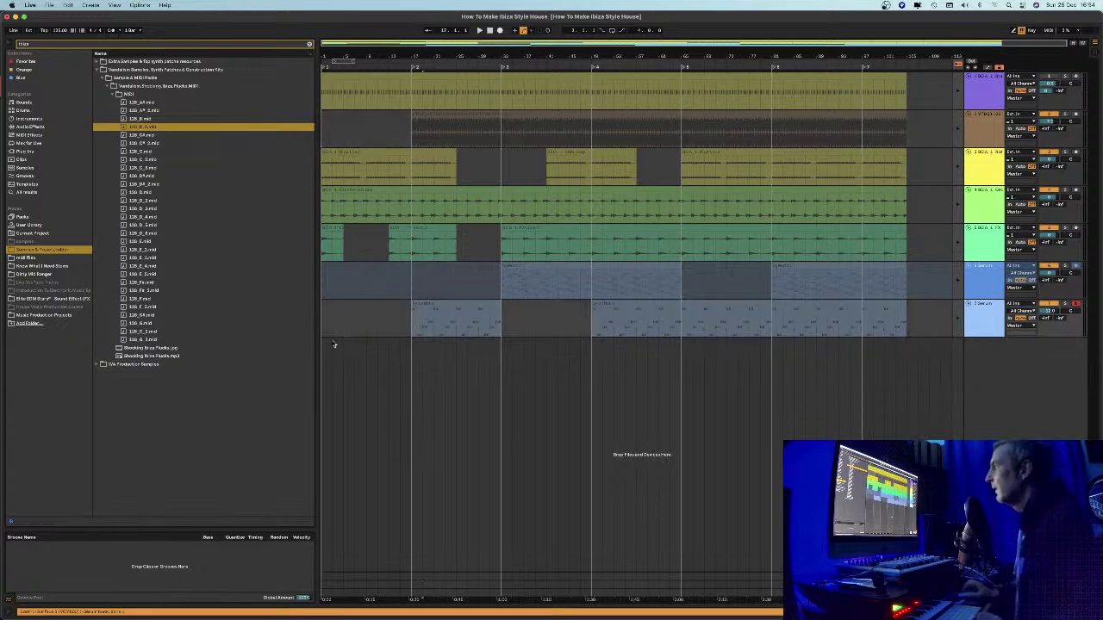
key(space)
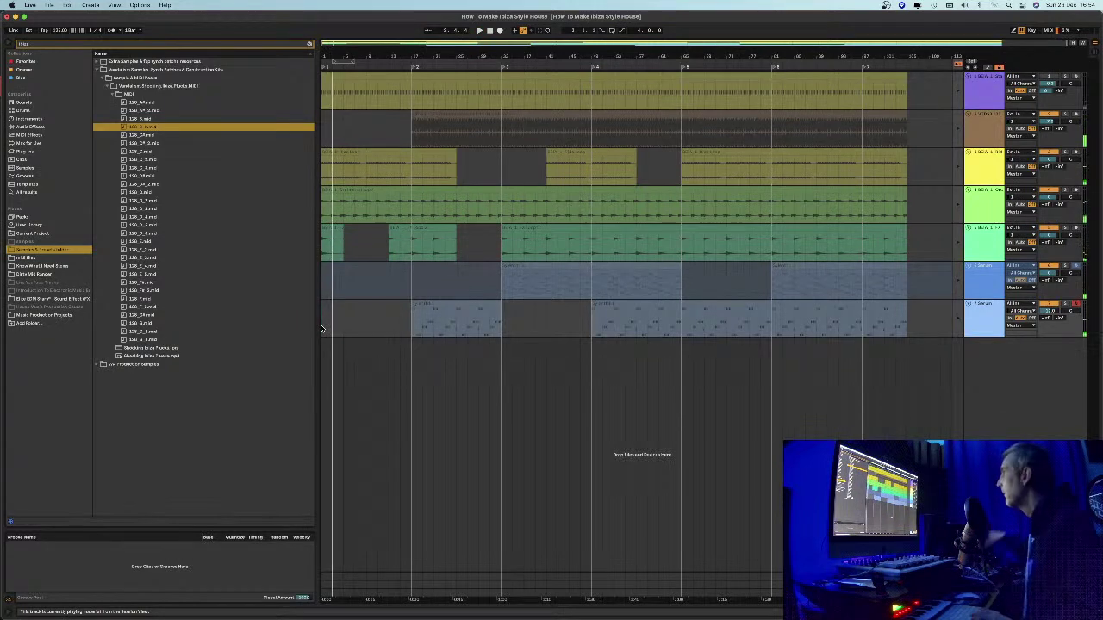
click(959, 67)
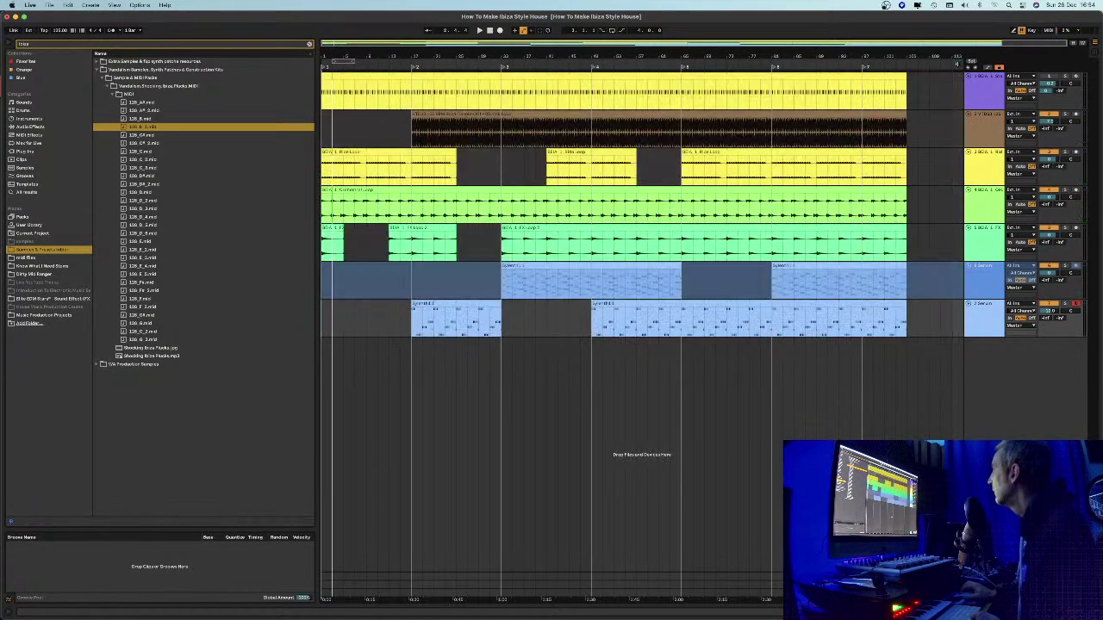
click(331, 74)
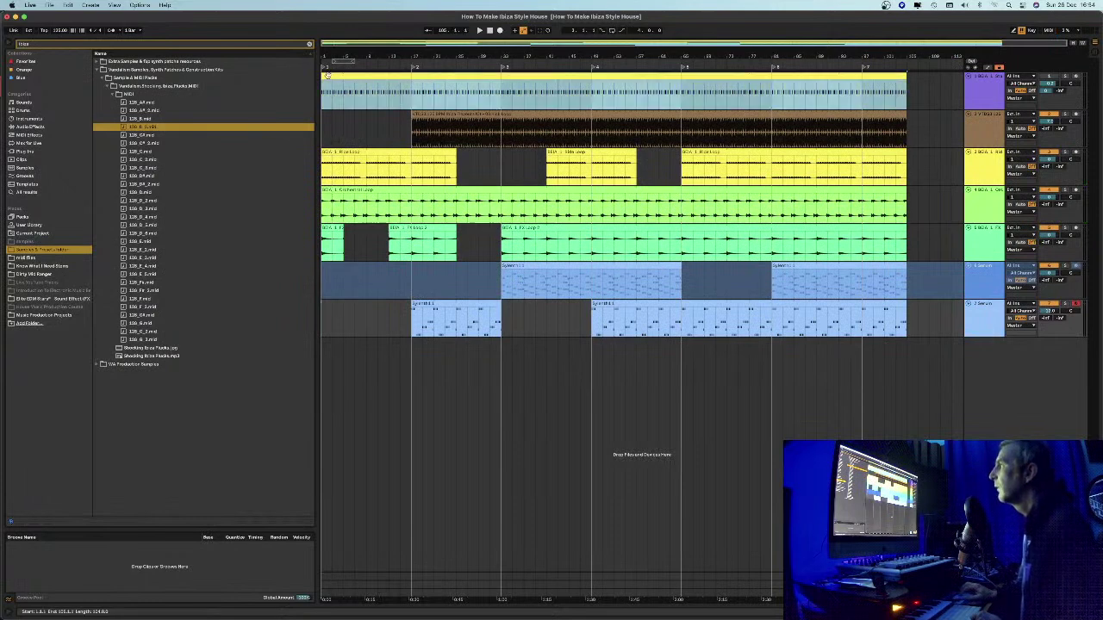
click(328, 234)
key(space)
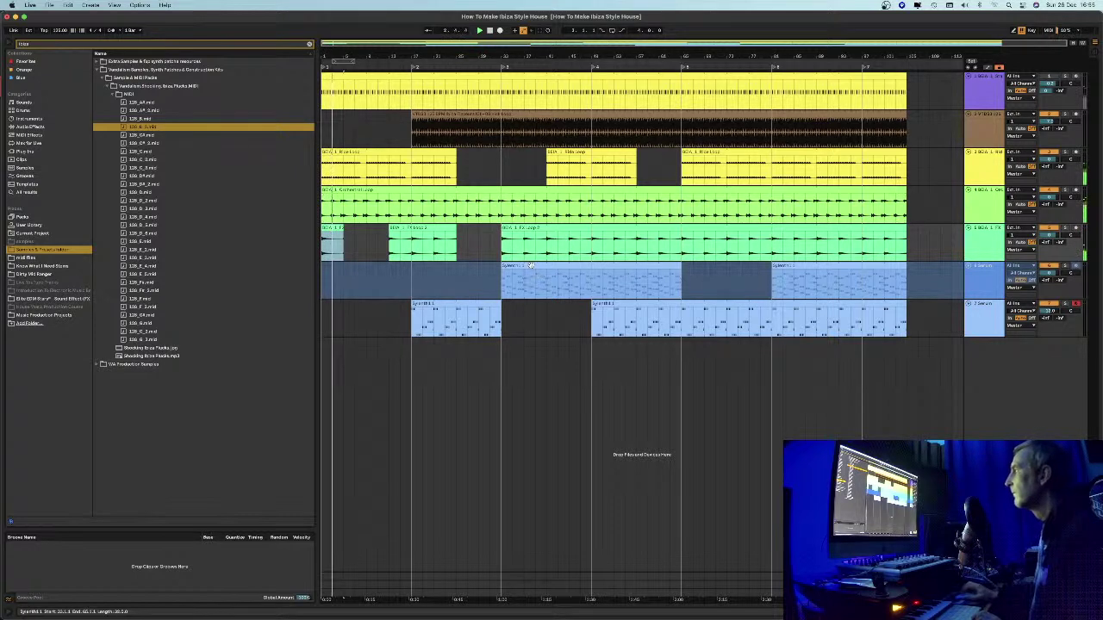
Copy the 32-bar Serum clip on track 6 from bar 33 to bar 1
click(491, 271)
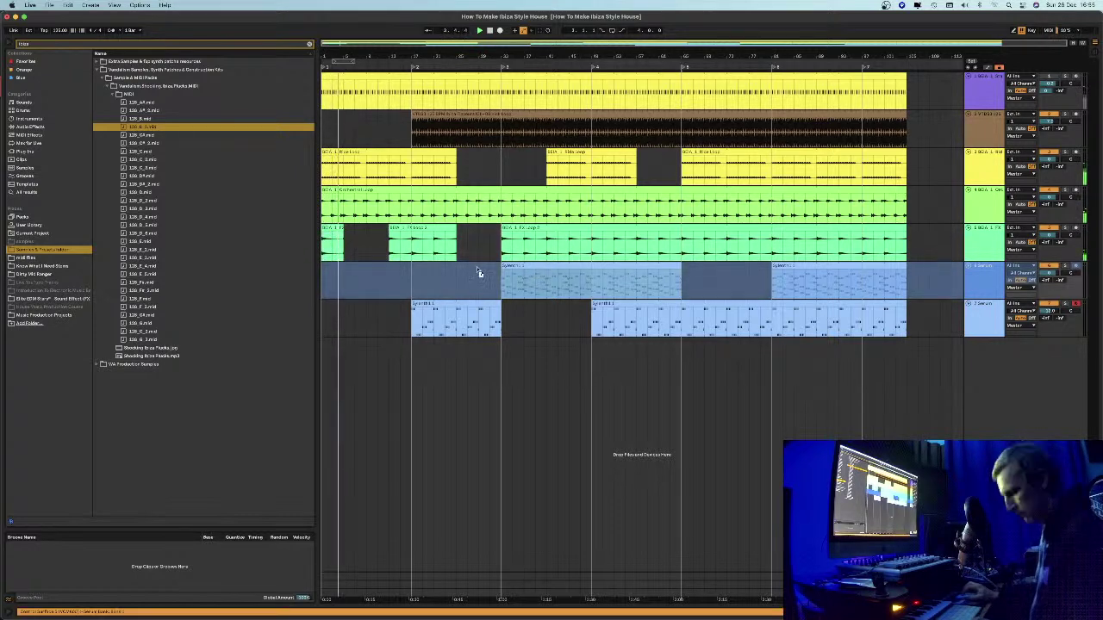
drag(491, 272, 364, 275)
key(super+v)
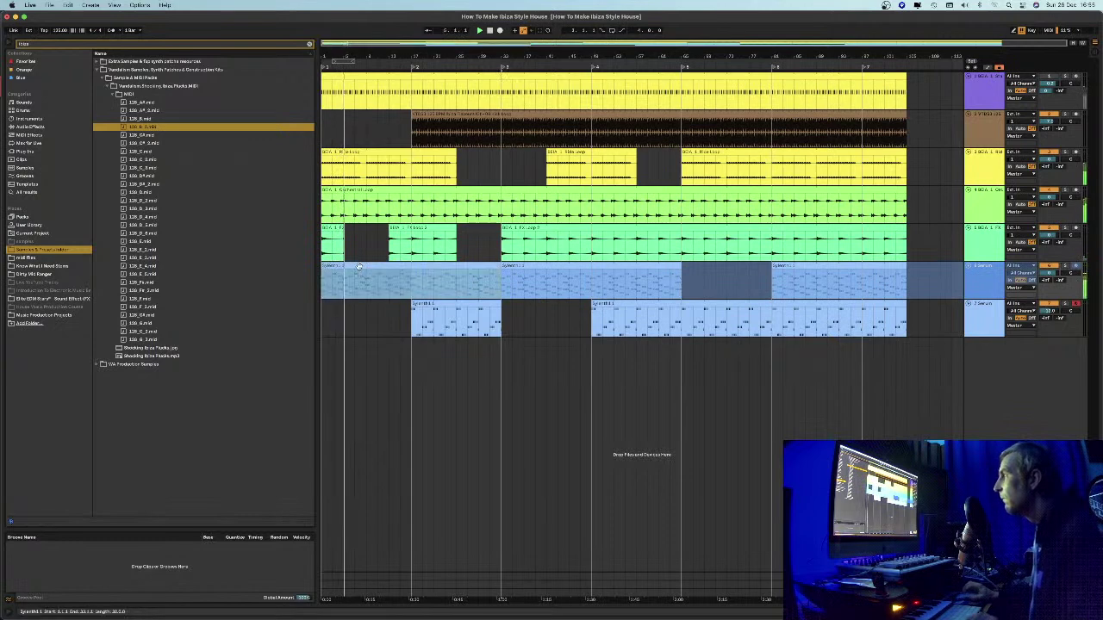
Stop playback and compare the instrument devices on the two Serum tracks
double_click(358, 274)
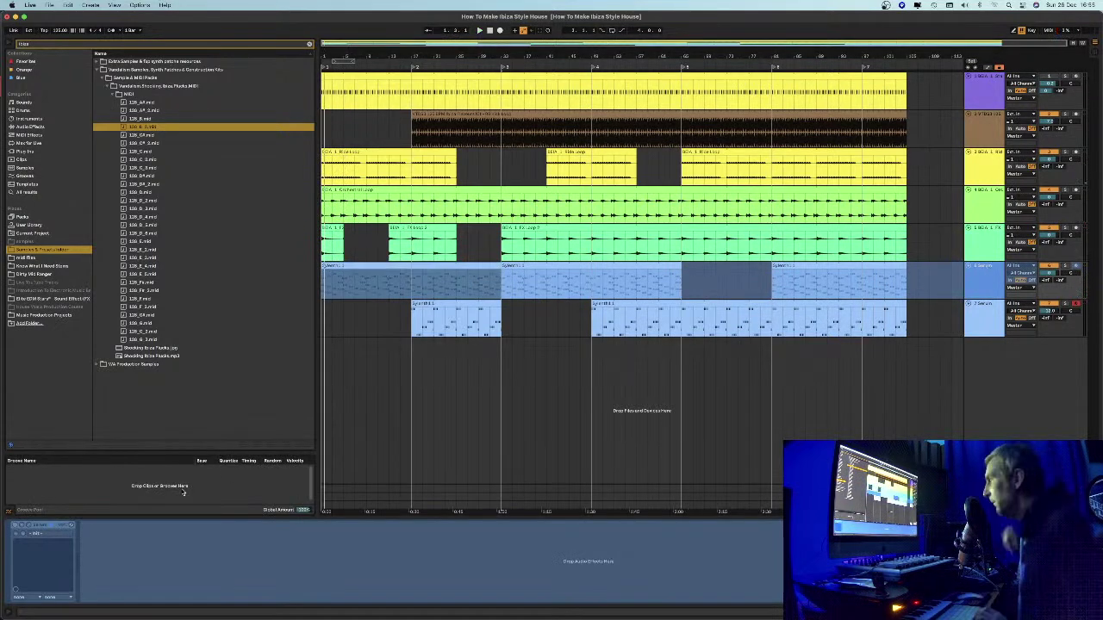
click(361, 327)
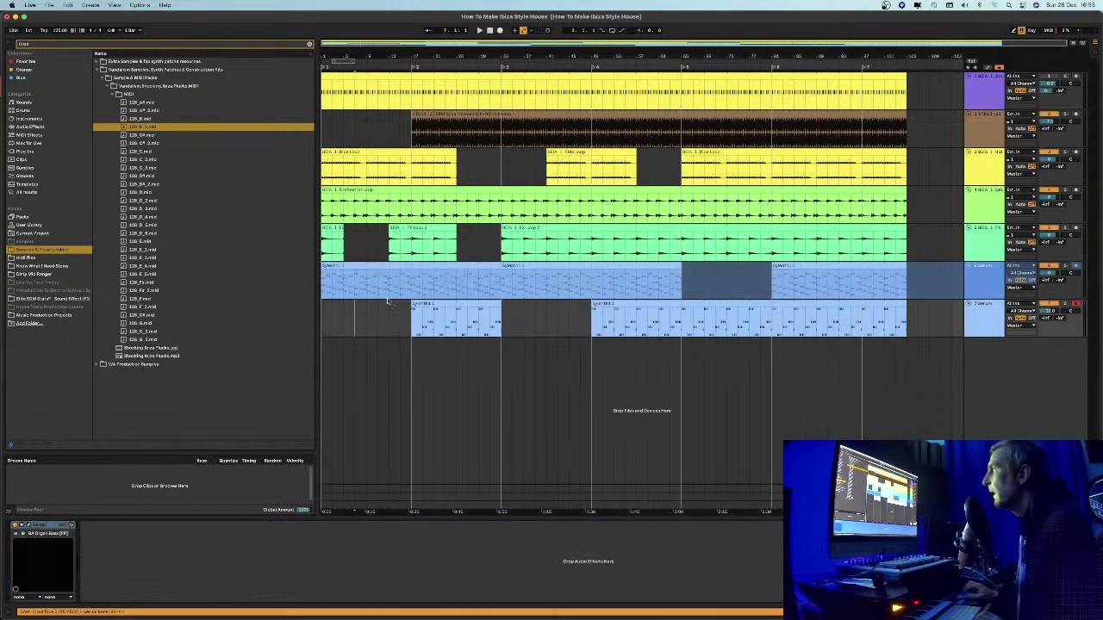
drag(344, 267, 99, 570)
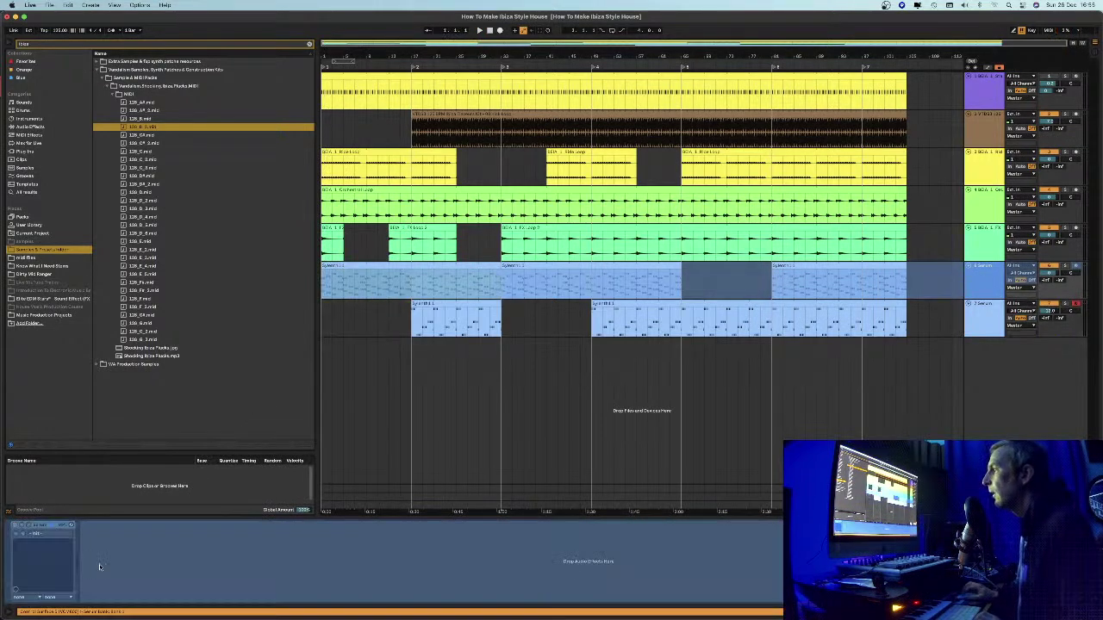
click(992, 292)
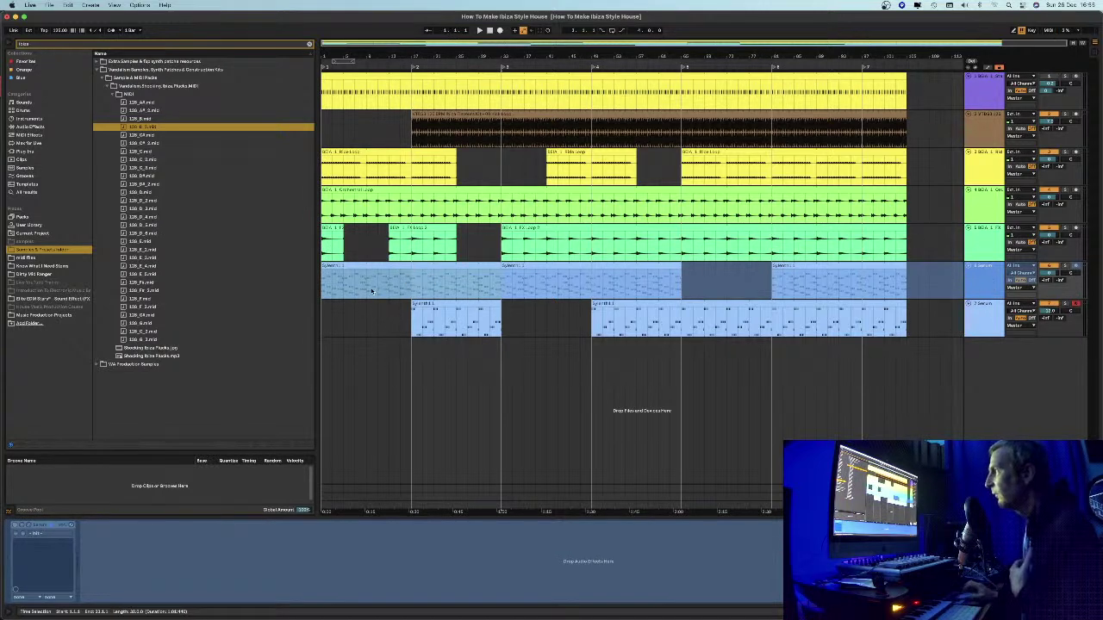
click(982, 275)
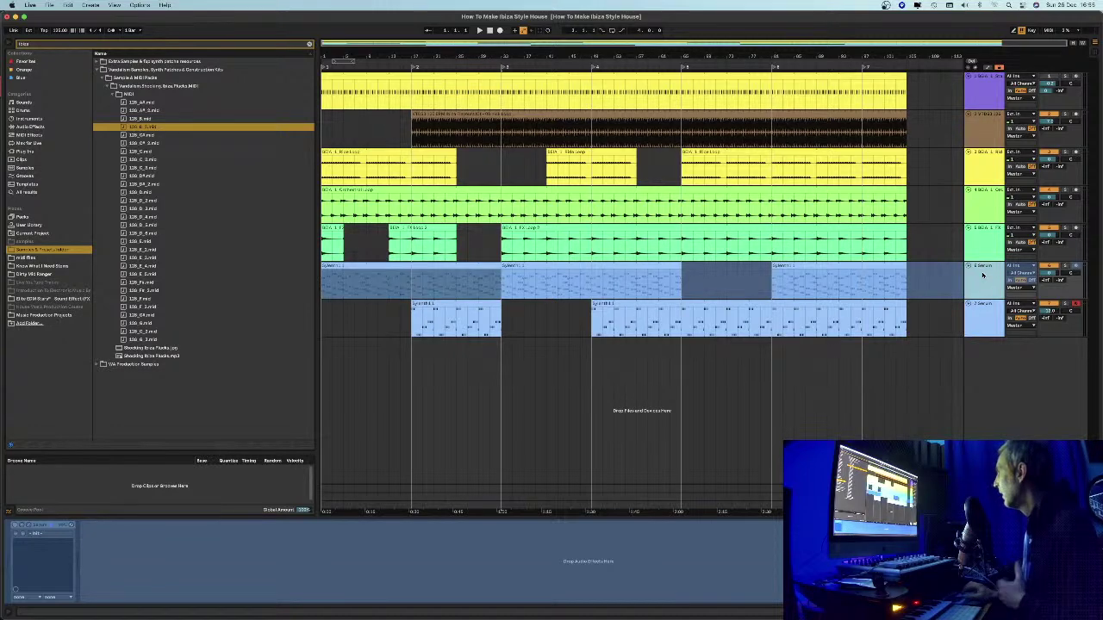
Copy all the frozen Serum clips from track 6 onto a new audio track directly below and deactivate track 6
right_click(983, 276)
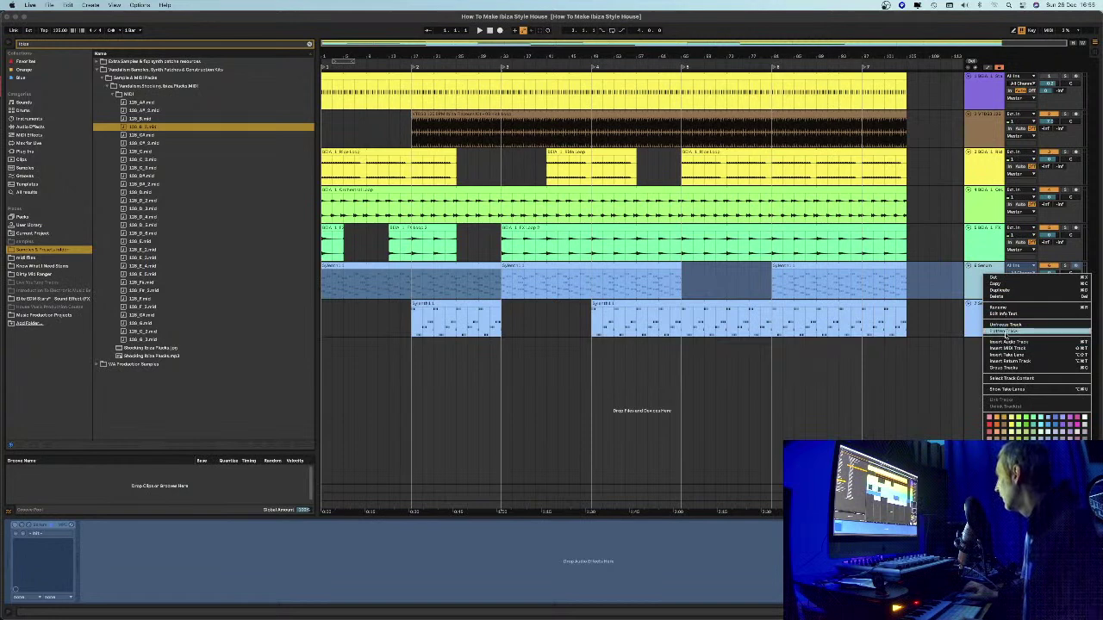
click(1007, 333)
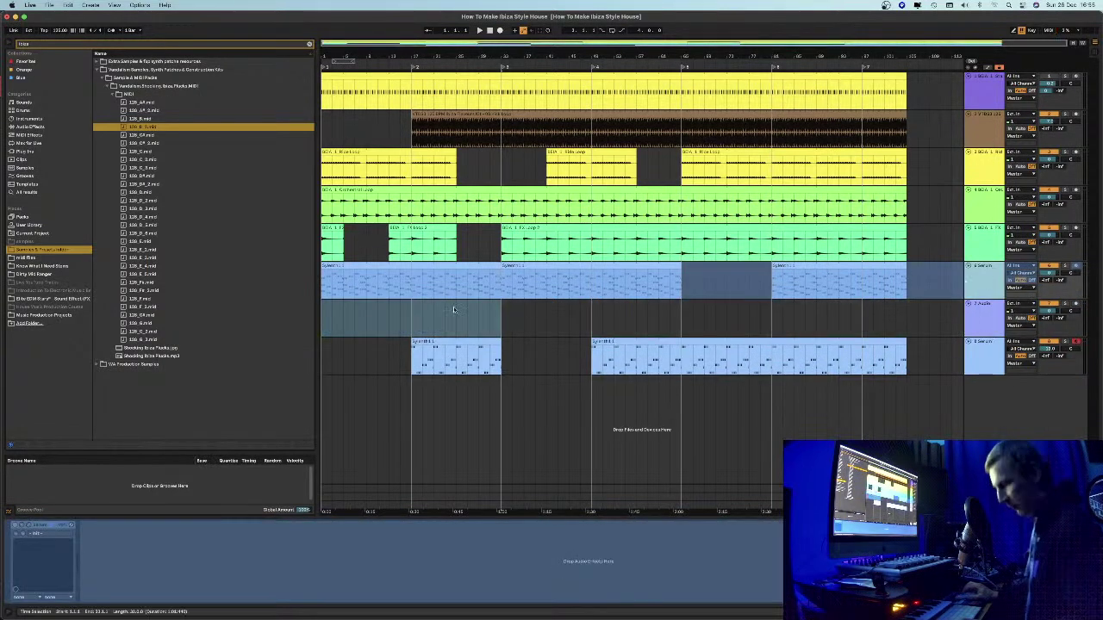
click(501, 314)
drag(501, 315, 341, 270)
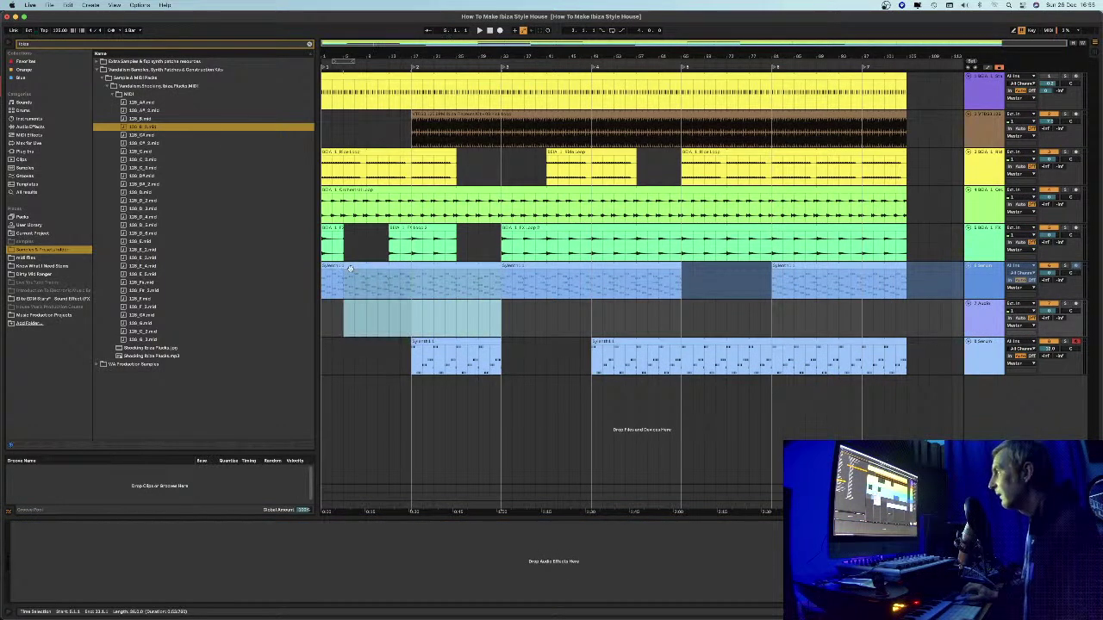
drag(903, 316, 327, 305)
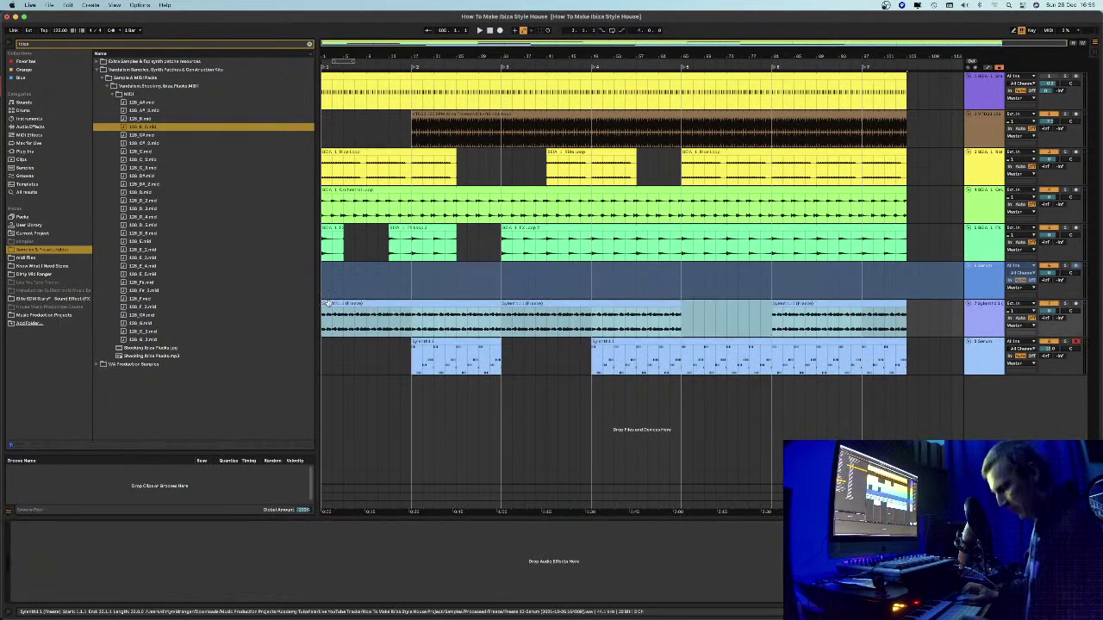
key(super+z)
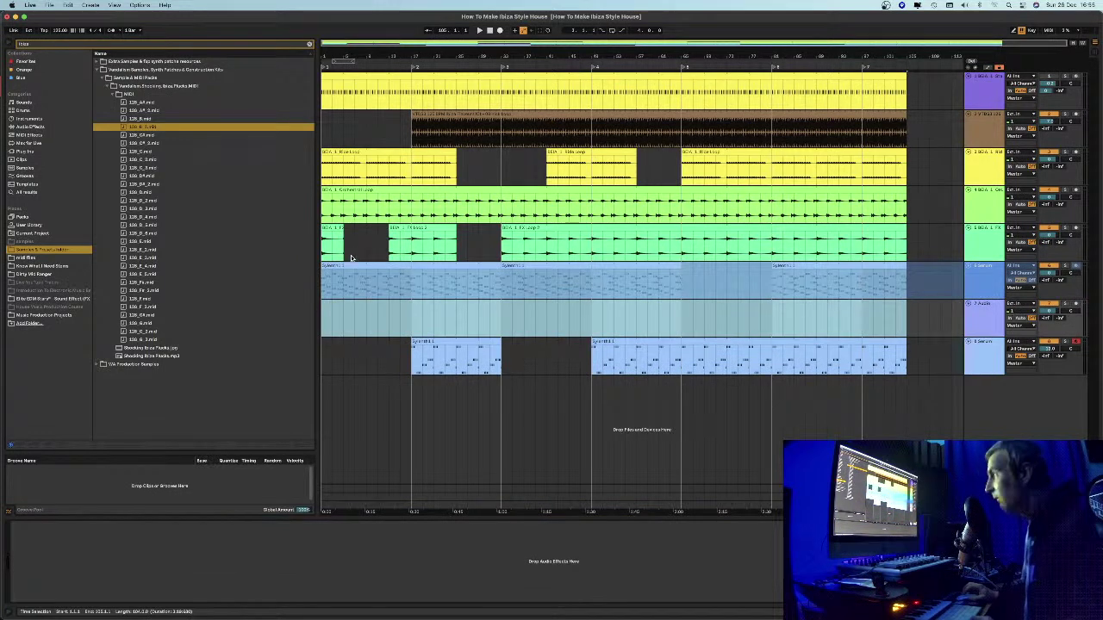
drag(351, 267, 353, 314)
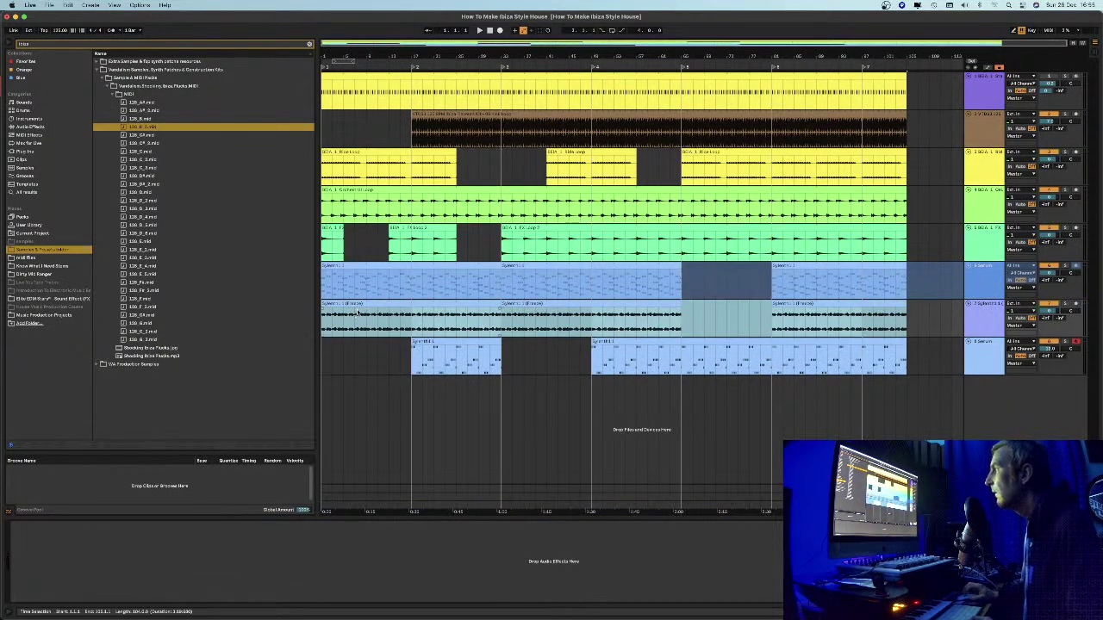
click(993, 315)
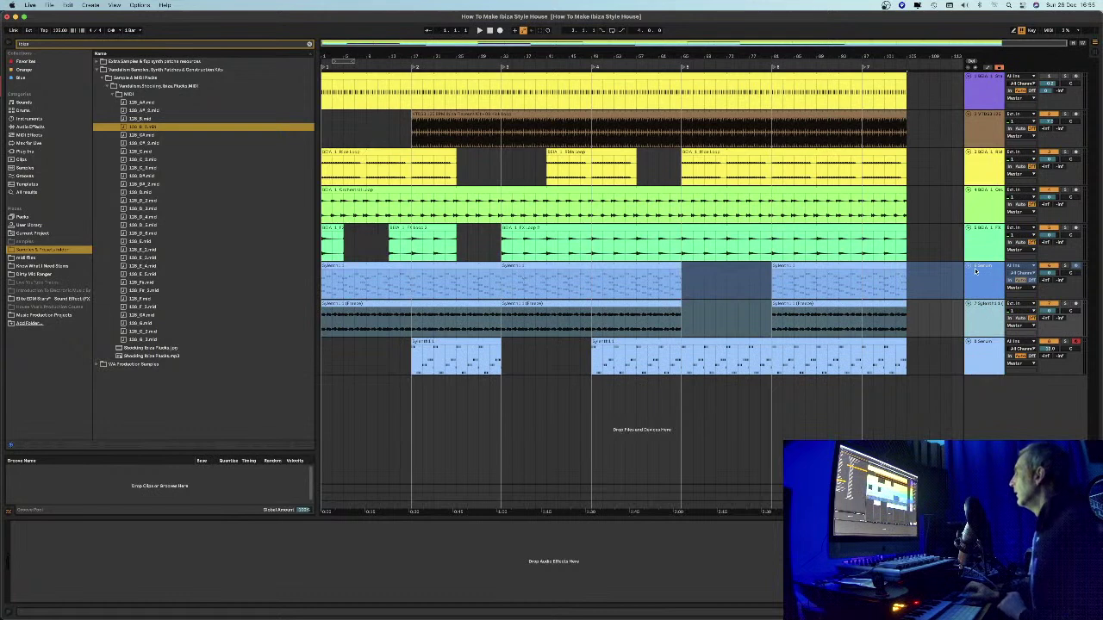
click(1050, 268)
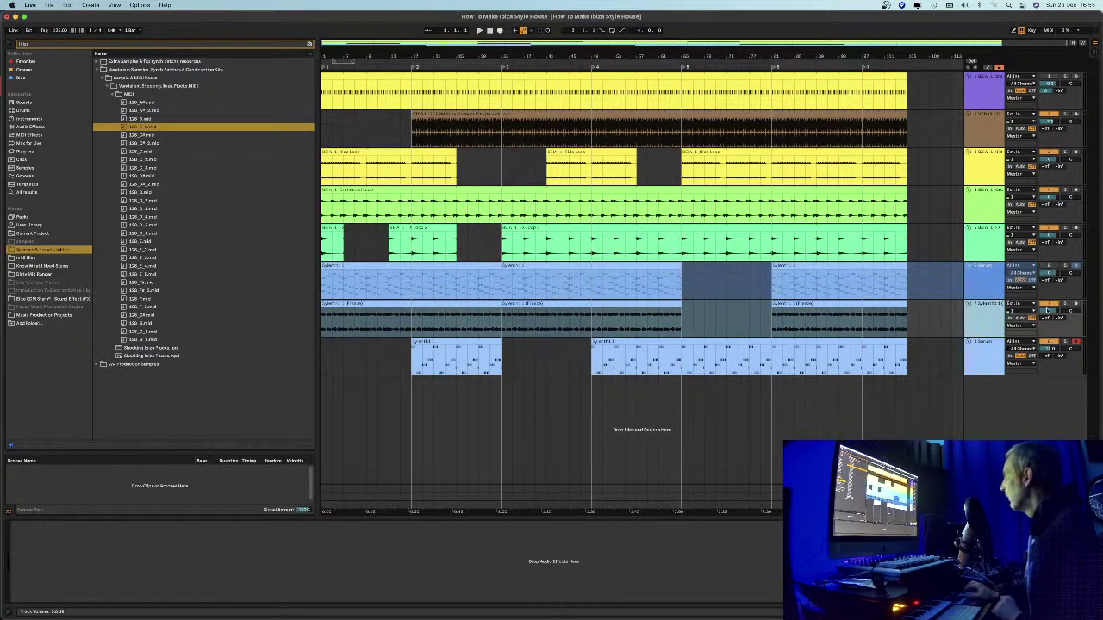
Add an Auto Filter to the new audio track 7 that holds the frozen Serum clips
click(309, 45)
click(28, 126)
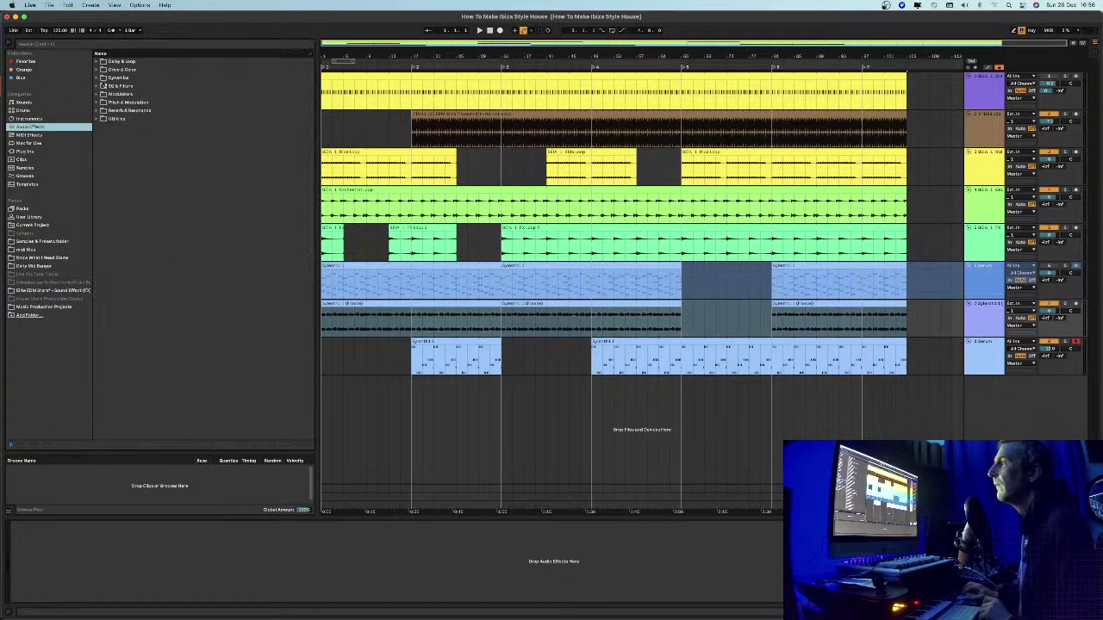
click(99, 87)
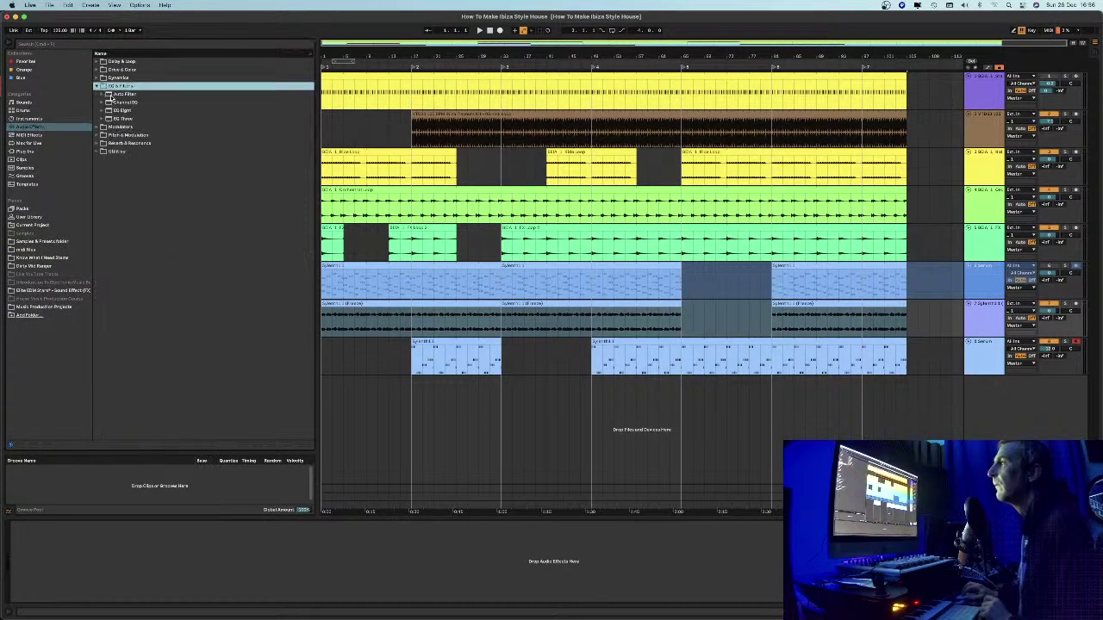
click(117, 94)
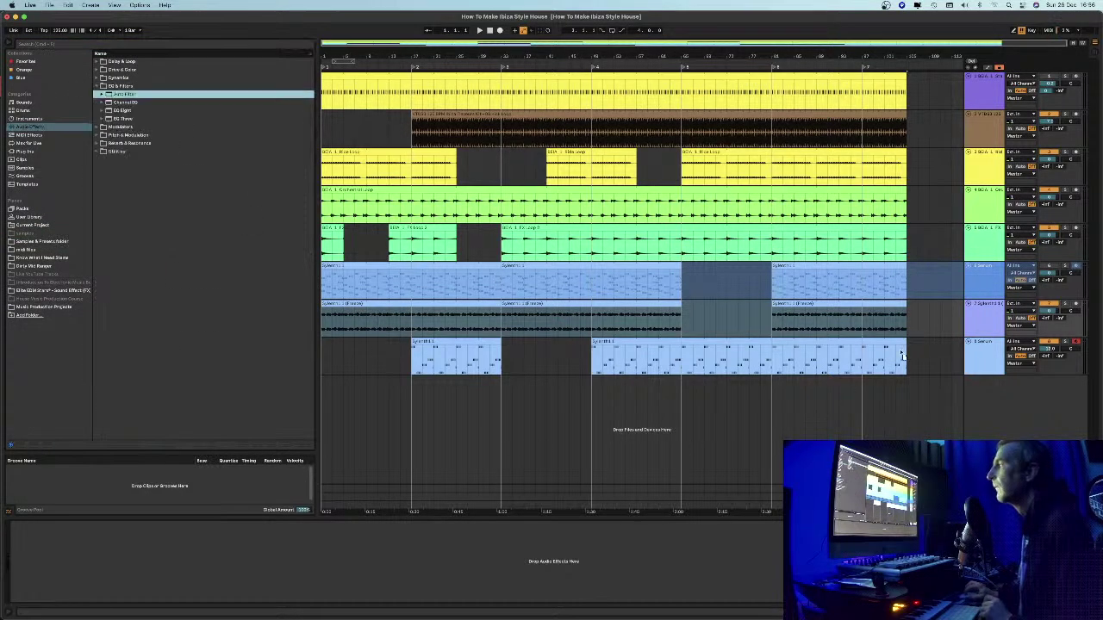
click(991, 321)
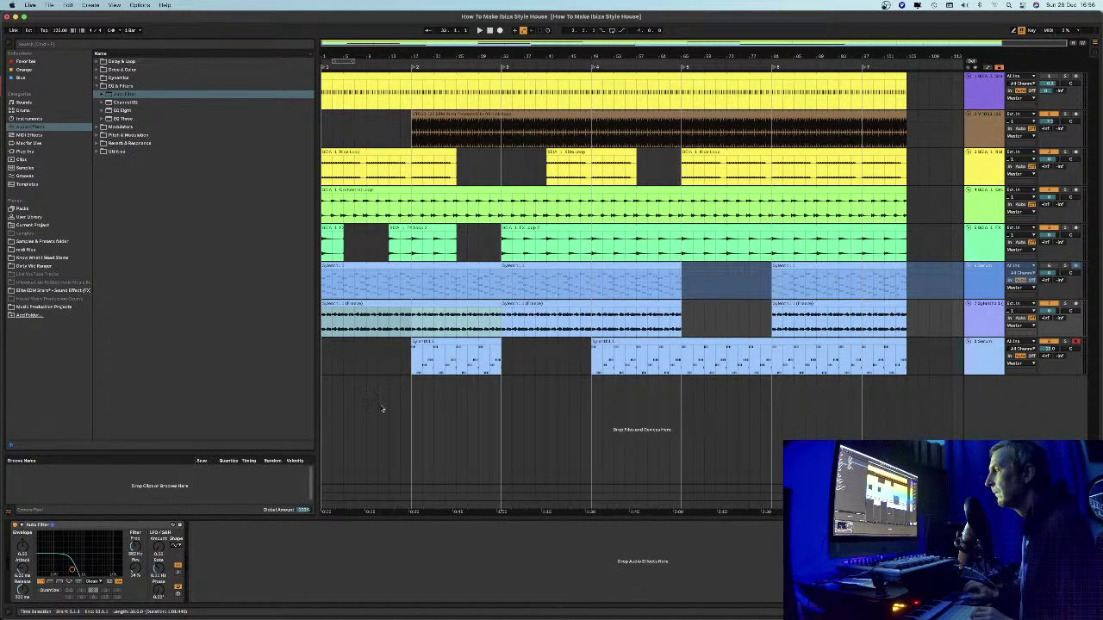
Automate the Auto Filter frequency on track 7 to rise slightly from bar 1 to bar 9 and open fully by bar 17
key(space)
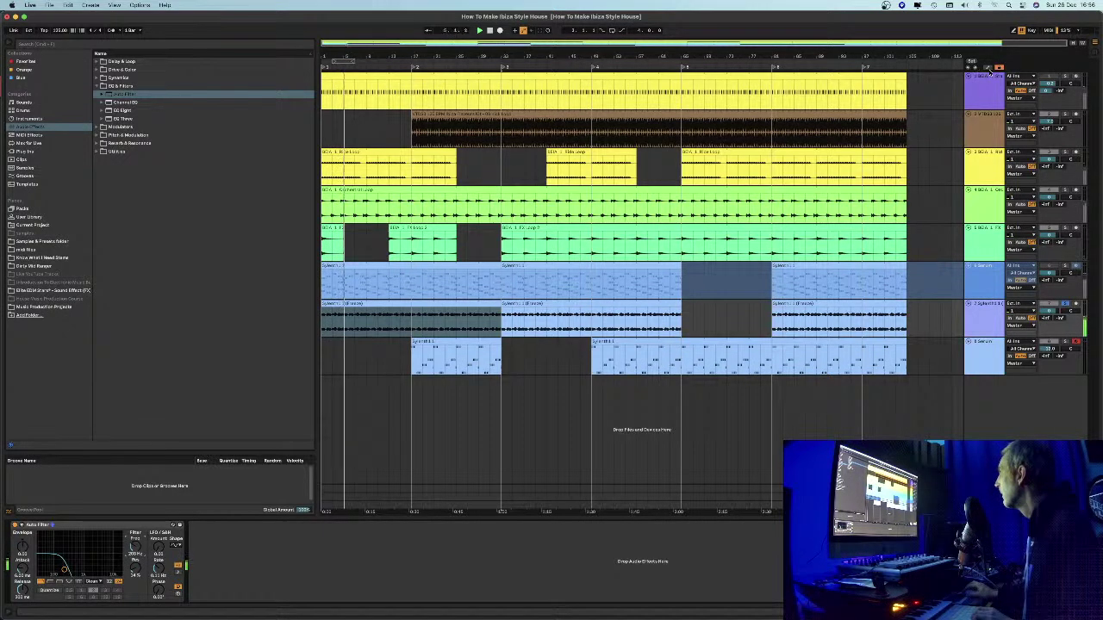
click(975, 66)
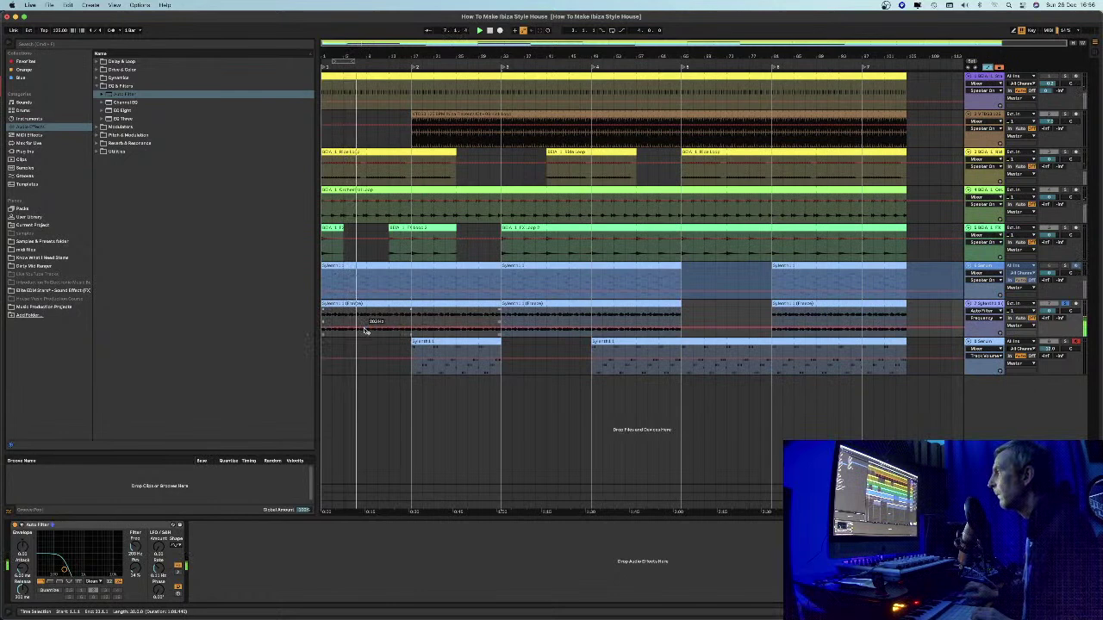
drag(379, 329, 412, 311)
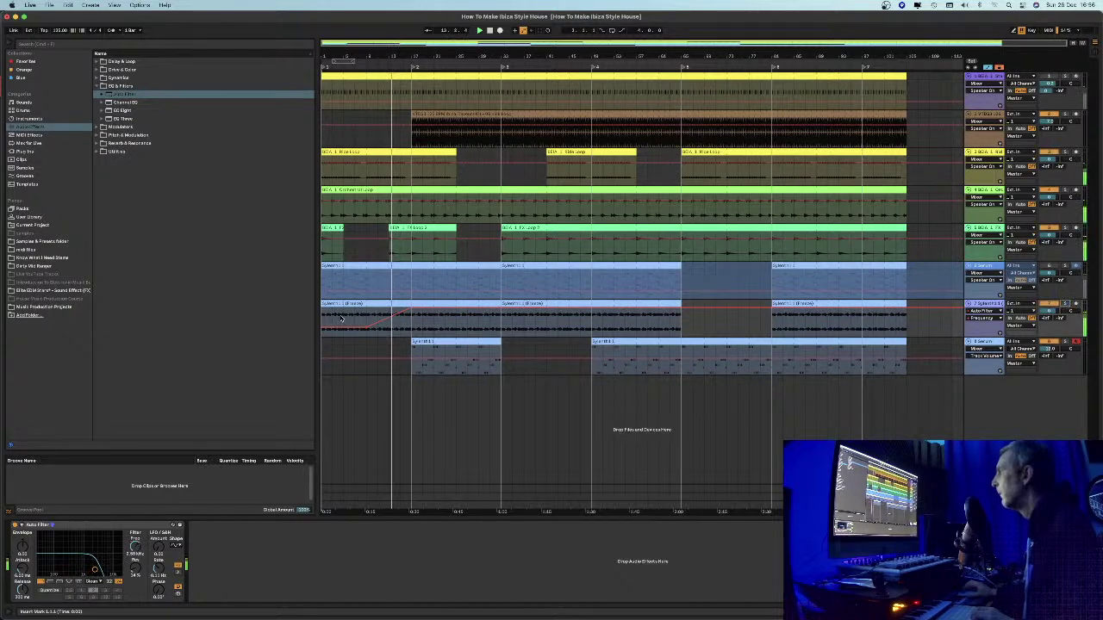
key(space)
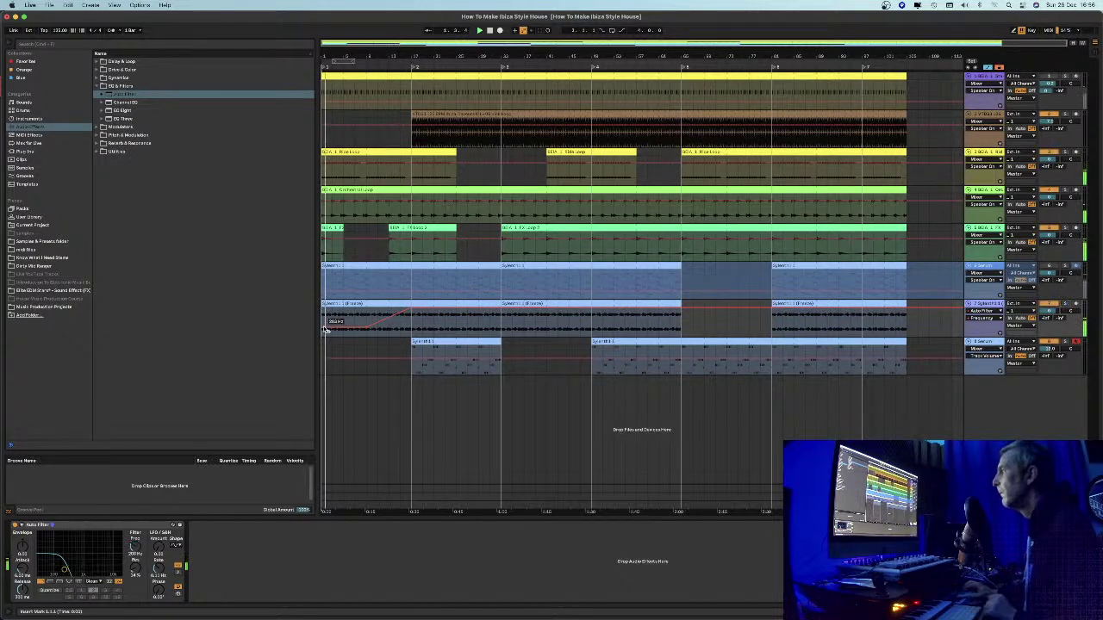
drag(362, 330, 388, 326)
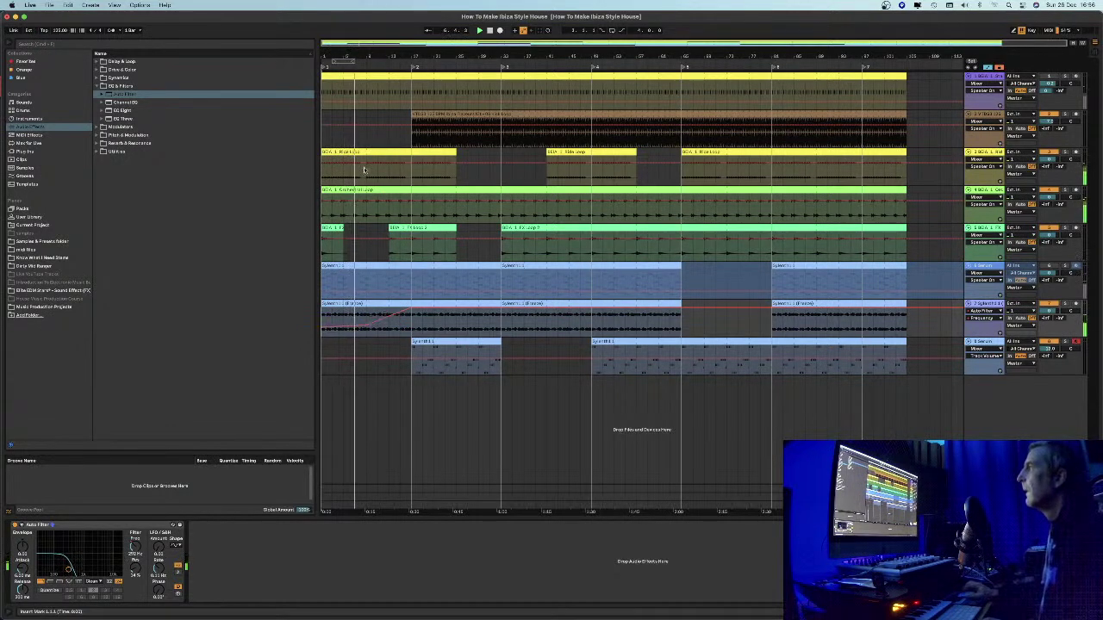
Duplicate bar 7 of the loop on track 3 over bar 8
drag(322, 56, 322, 68)
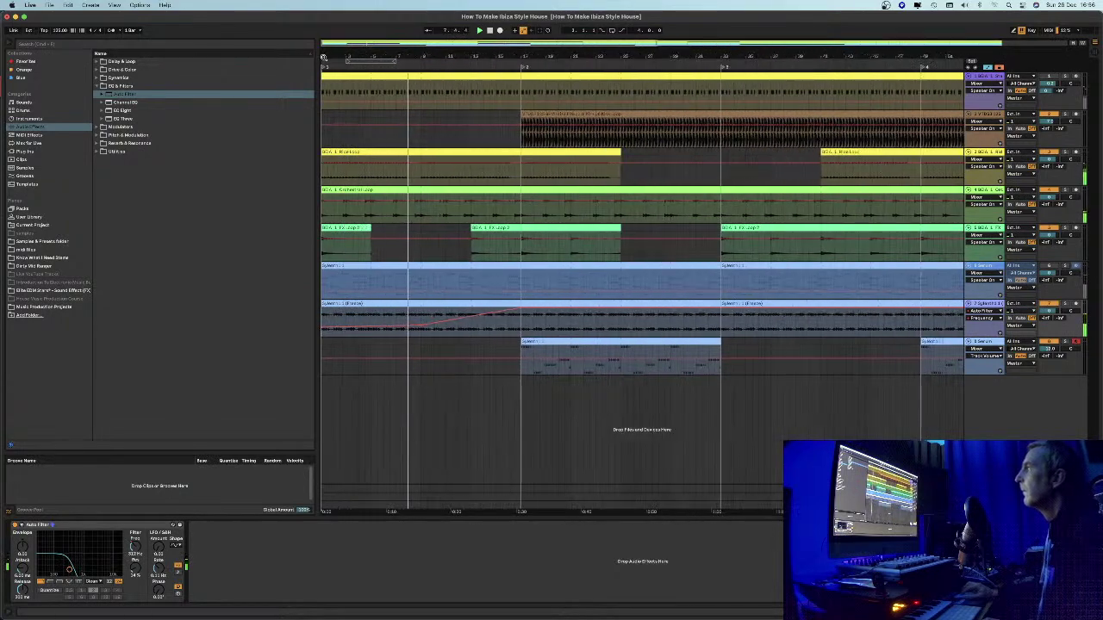
click(405, 173)
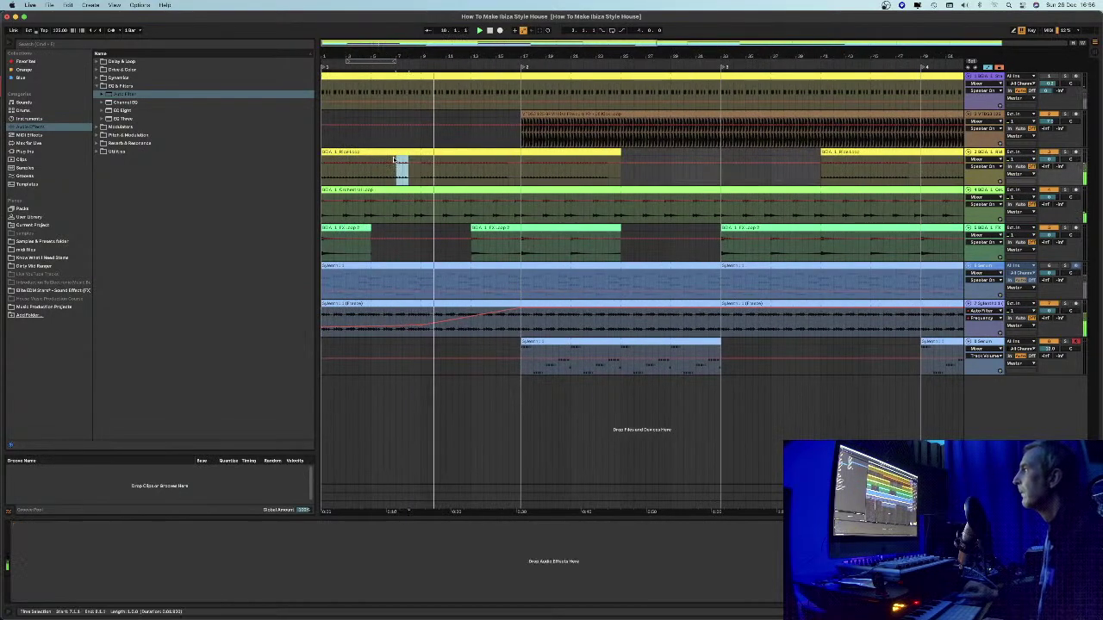
key(super+d)
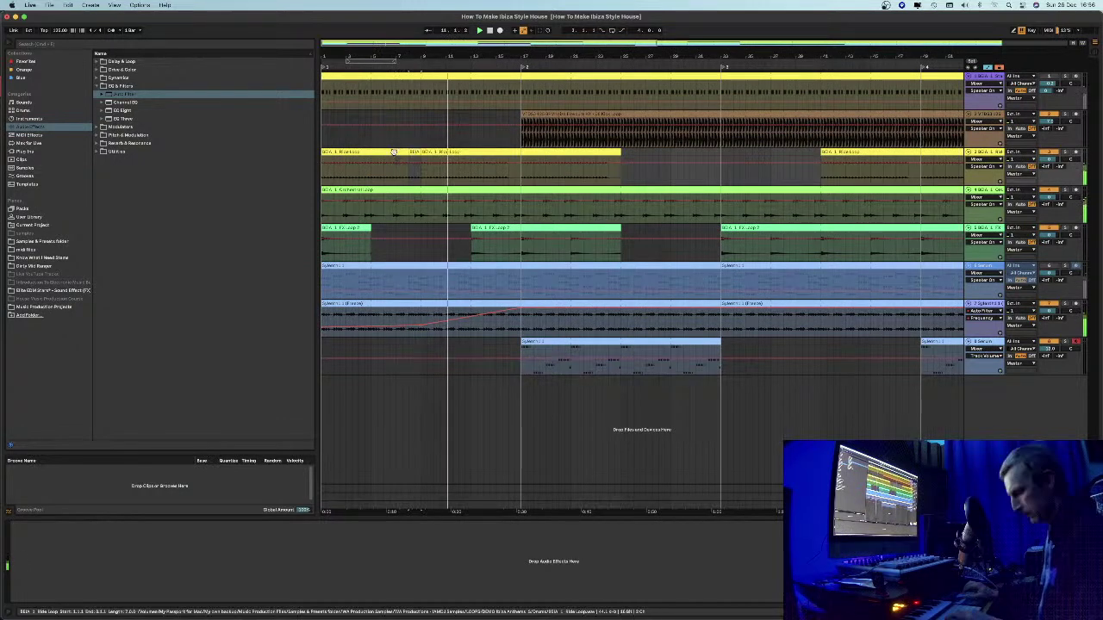
click(591, 151)
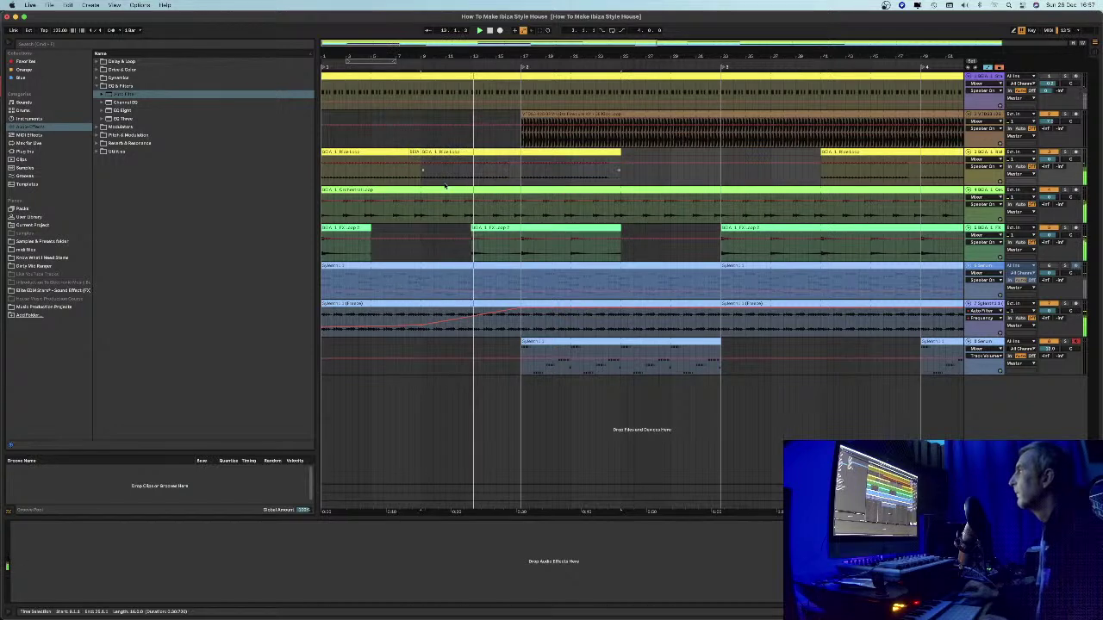
click(396, 169)
drag(331, 59, 341, 56)
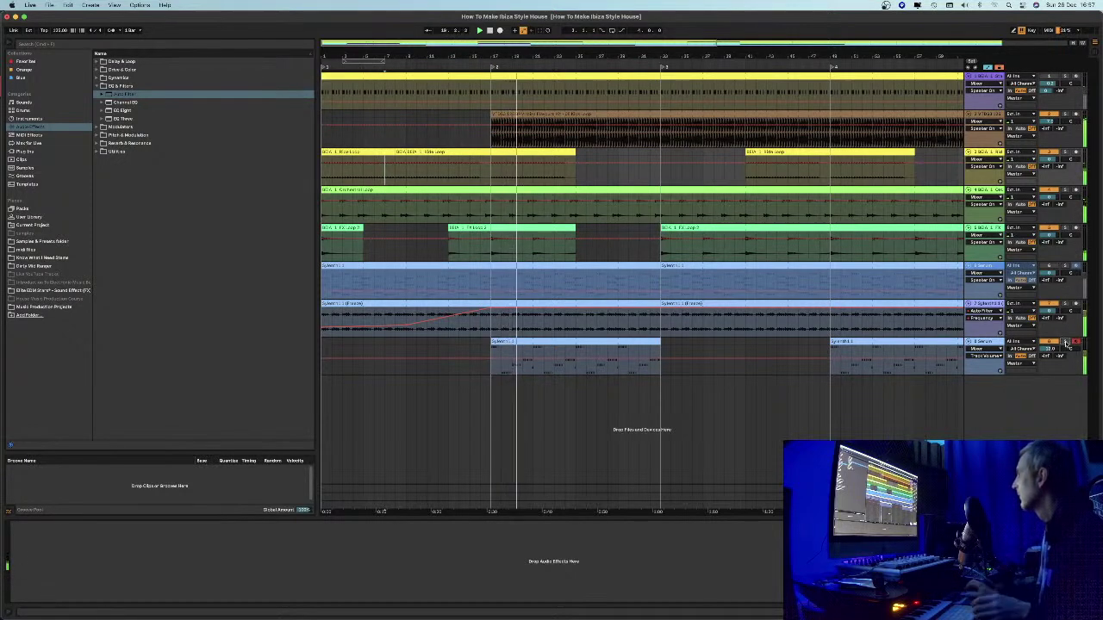
Solo Serum track 8 and transpose the first bar's notes in its bar 17 clip down one octave
click(1015, 344)
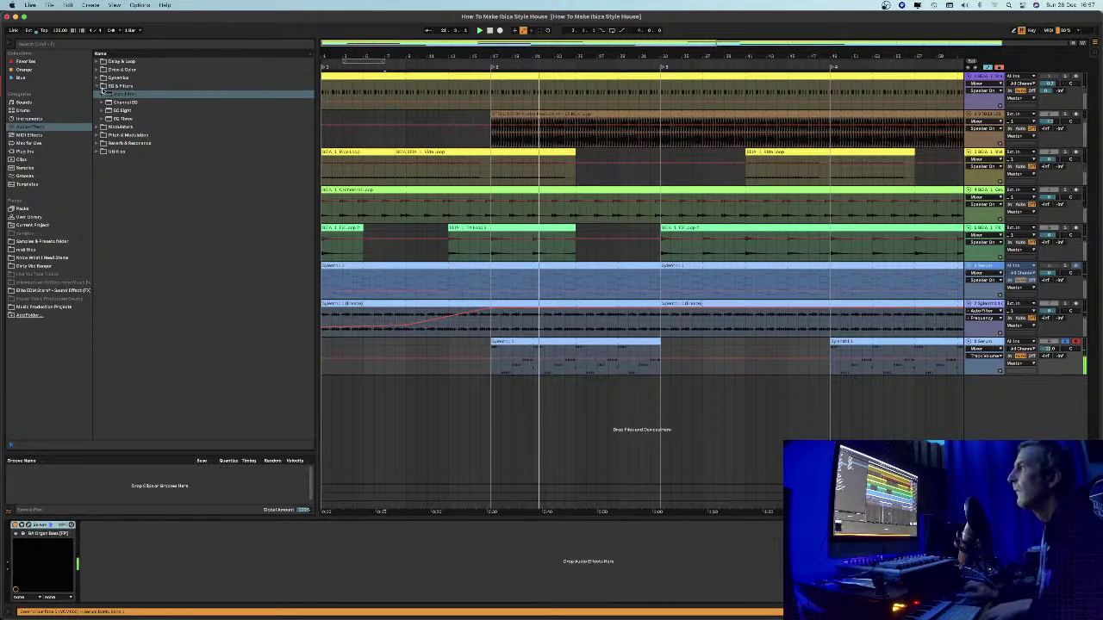
double_click(525, 342)
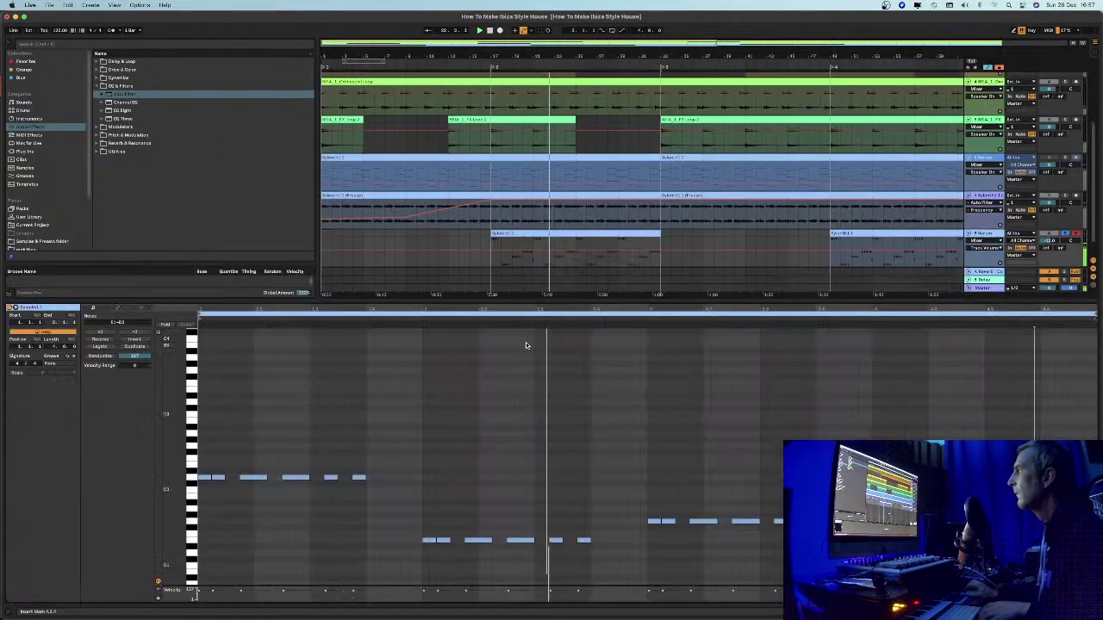
drag(183, 454, 352, 463)
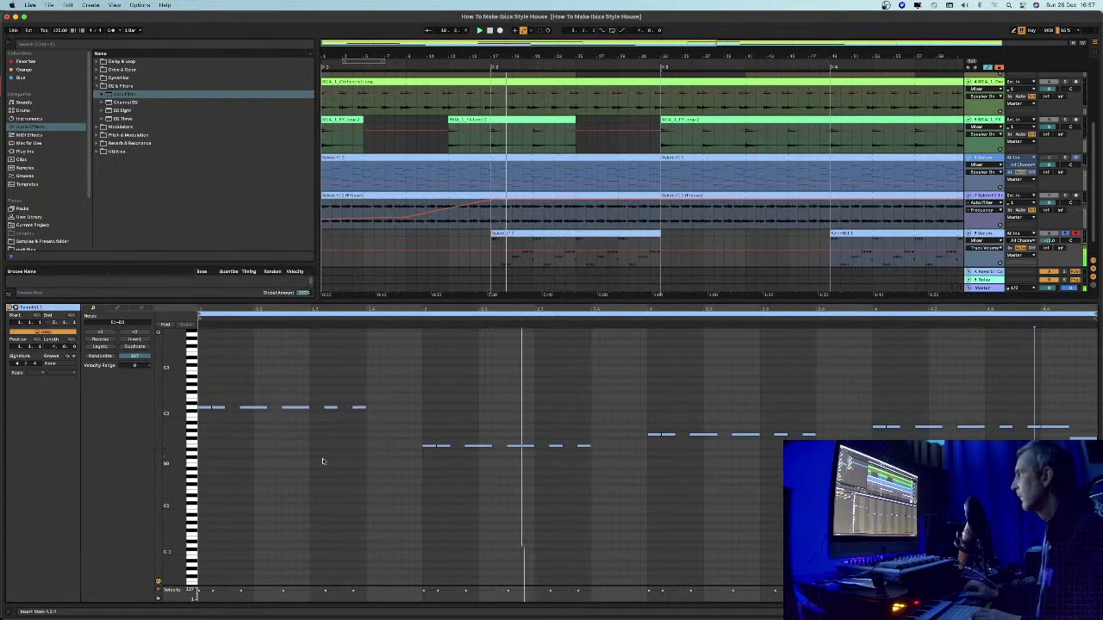
drag(410, 423, 207, 403)
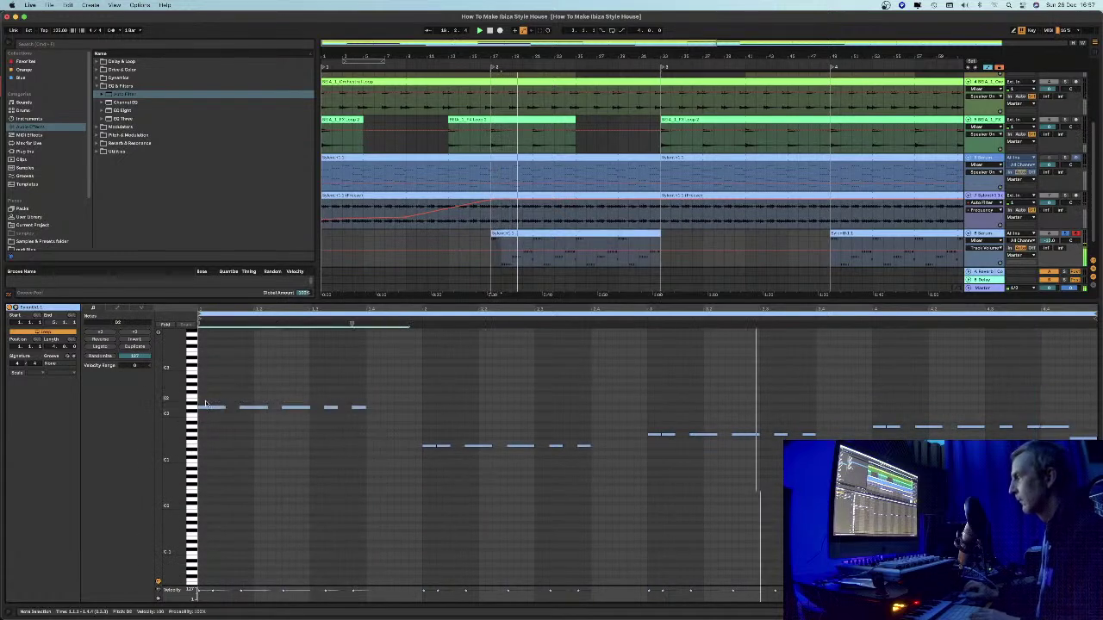
key(shift+Down)
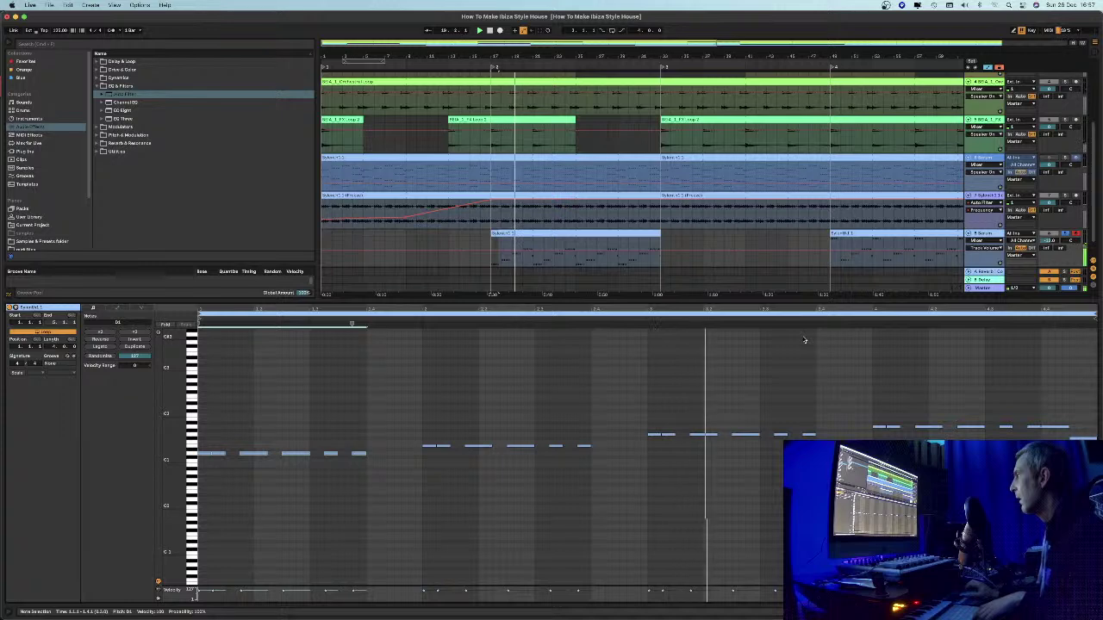
Copy the edited 16-bar Serum clip on track 8 to bar 49 and duplicate it up to bar 105
click(594, 232)
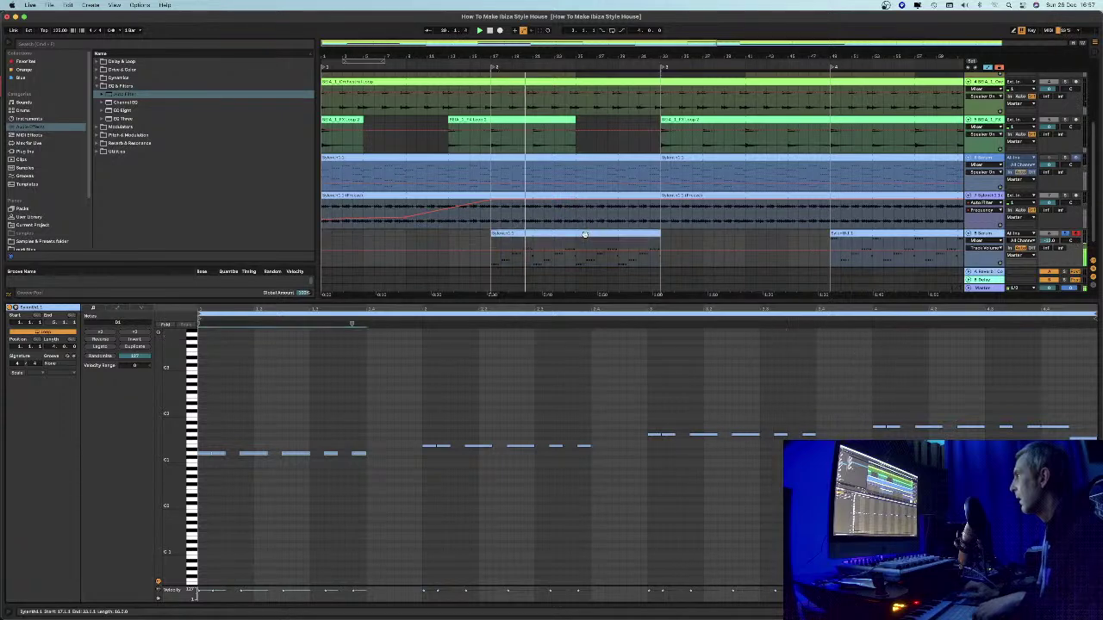
drag(564, 235, 887, 240)
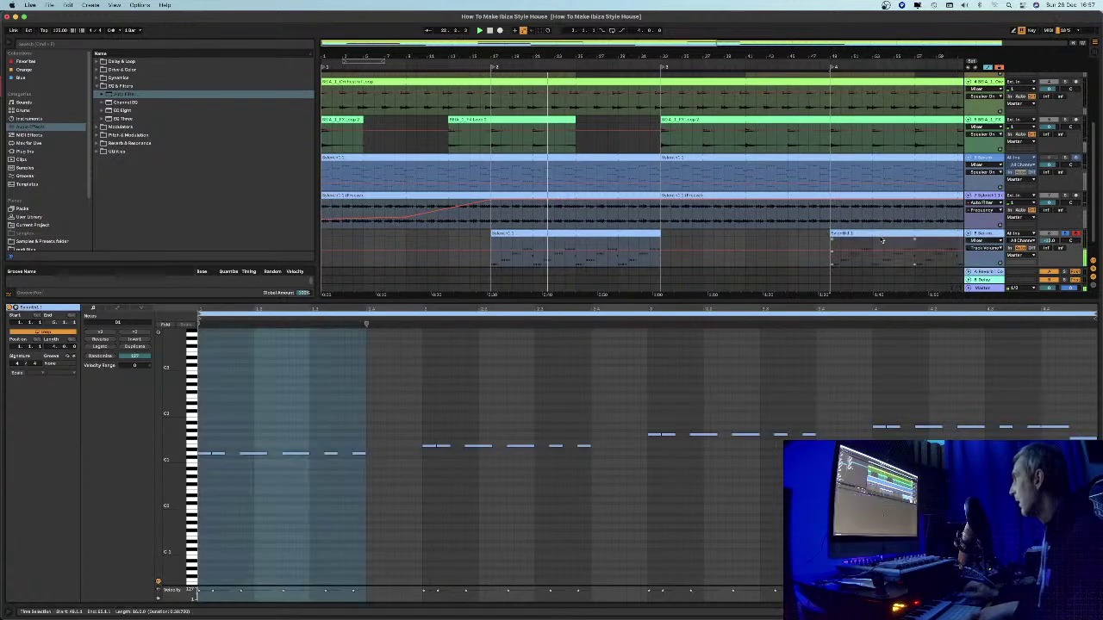
drag(800, 57, 799, 28)
key(super+d)
key(super+d)
key(super+d)
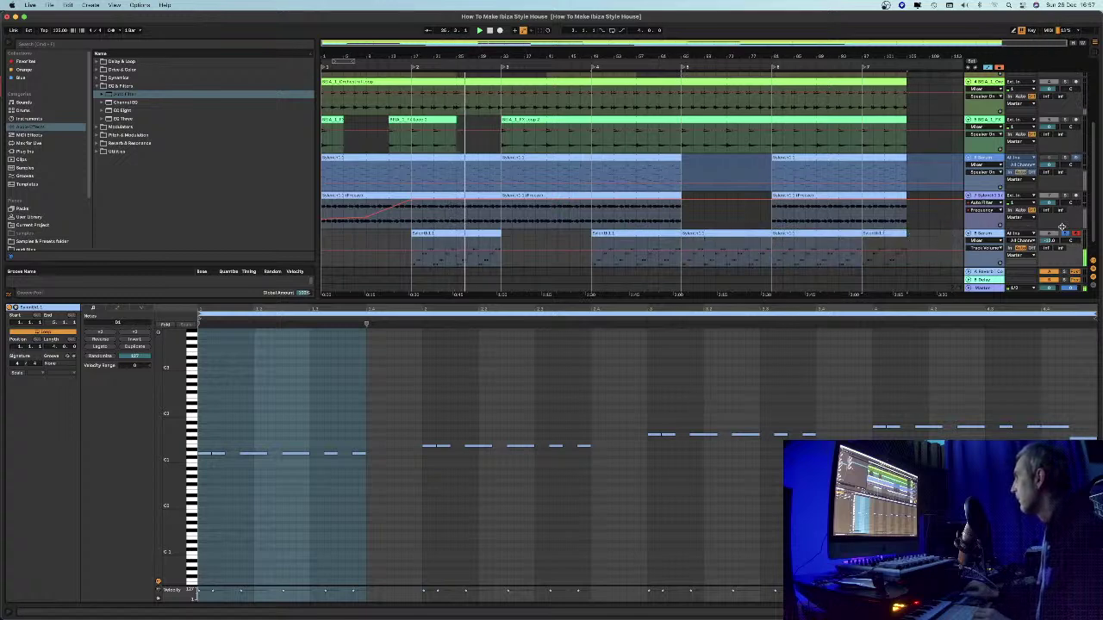
Play from bar 17 and add a Compressor with a lowered threshold after Serum on track 8
click(434, 233)
click(455, 239)
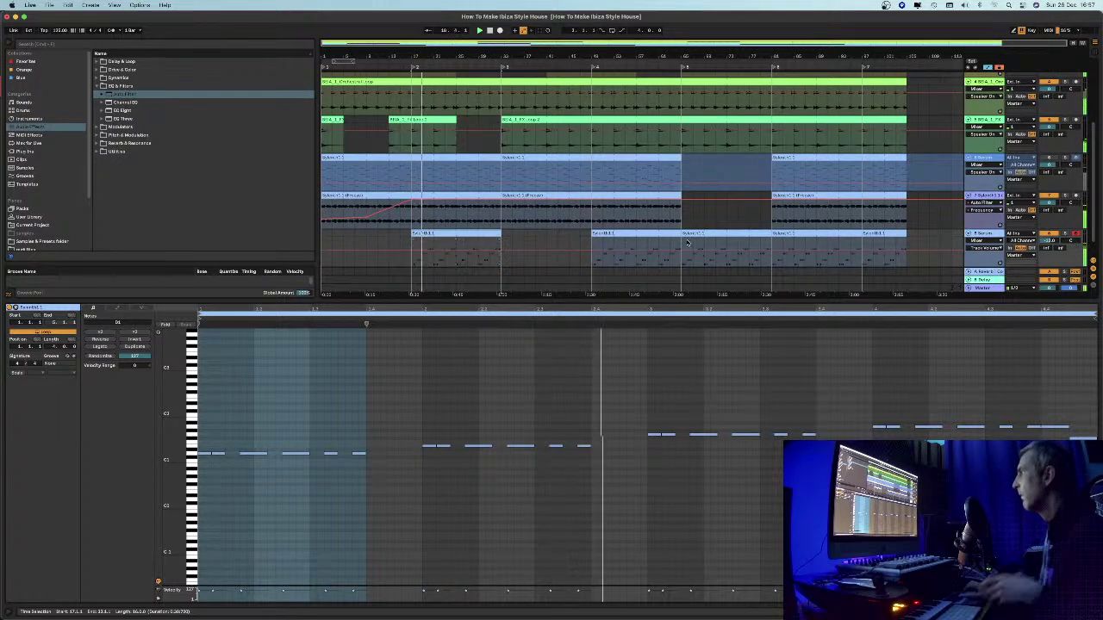
click(997, 235)
double_click(996, 235)
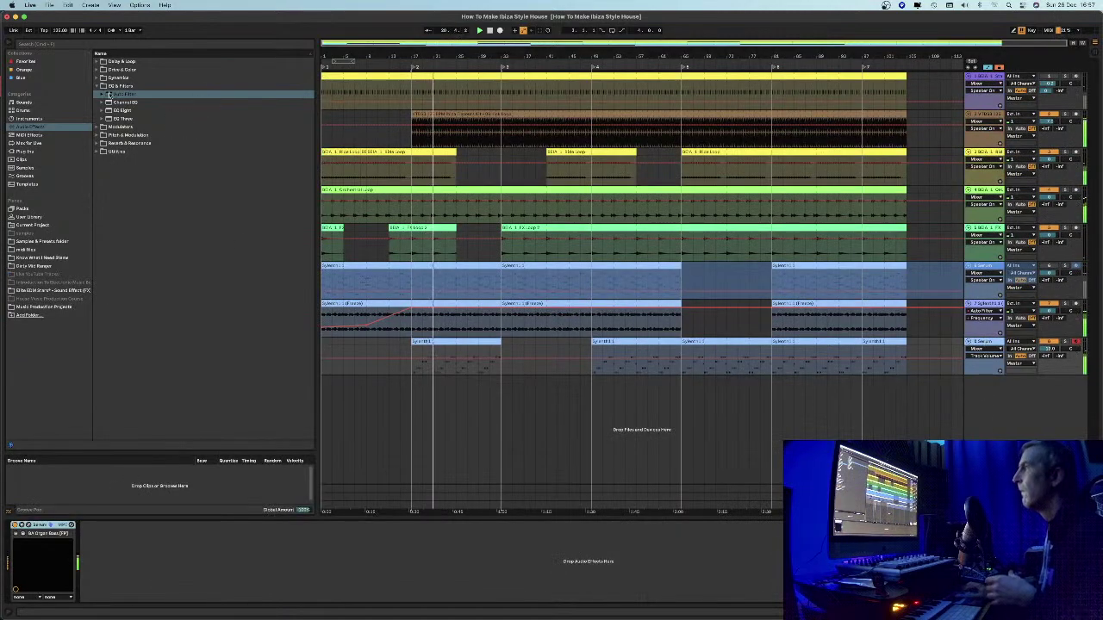
click(97, 78)
drag(122, 87, 129, 586)
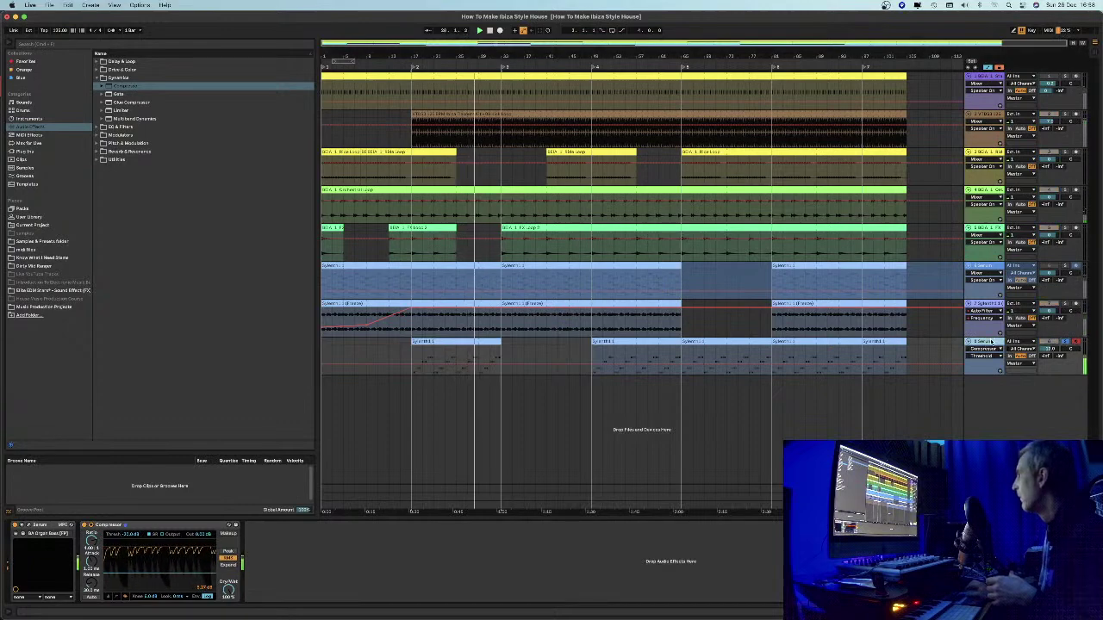
Adjust oscillator B's level and bring up Envelope 3 in the Serum on track 8, and adjust that track's volume
click(38, 524)
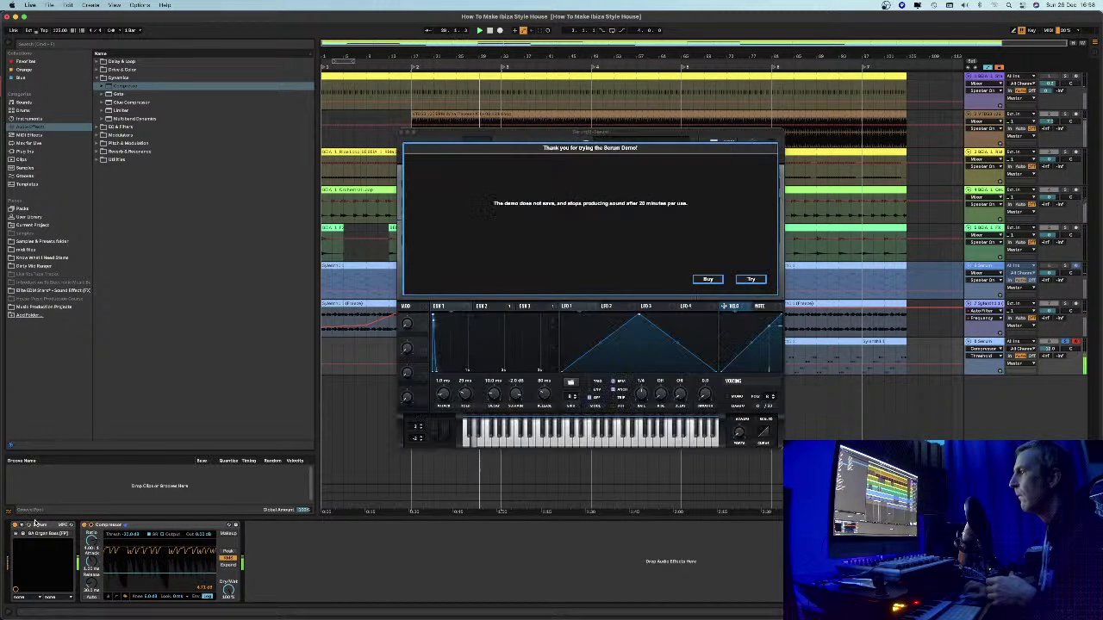
click(750, 279)
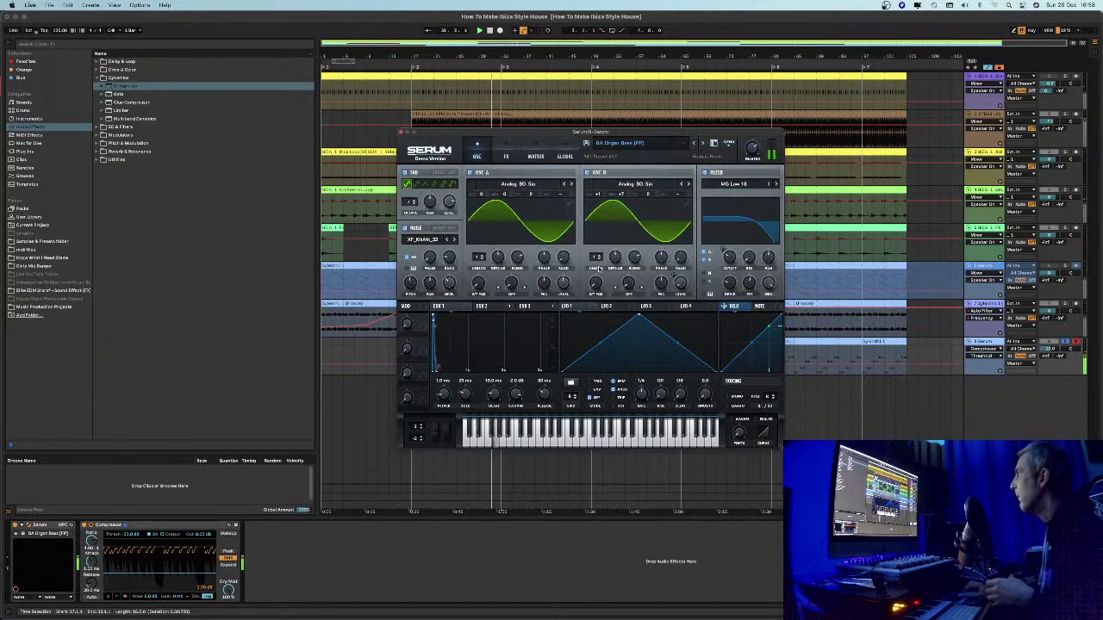
mouse_move(563, 284)
drag(564, 283, 567, 282)
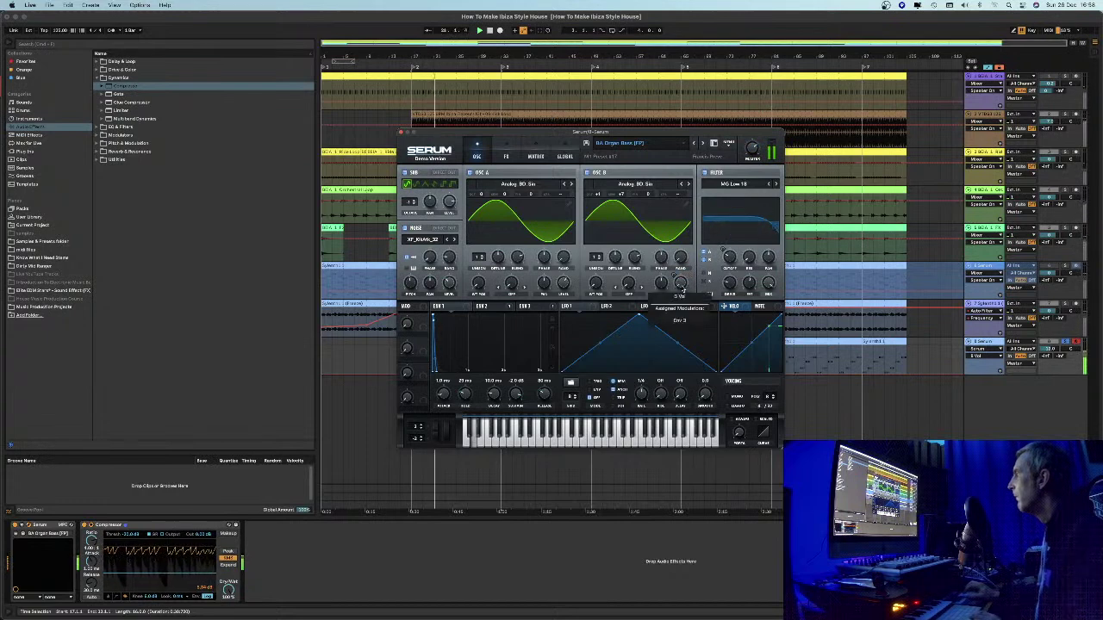
click(530, 308)
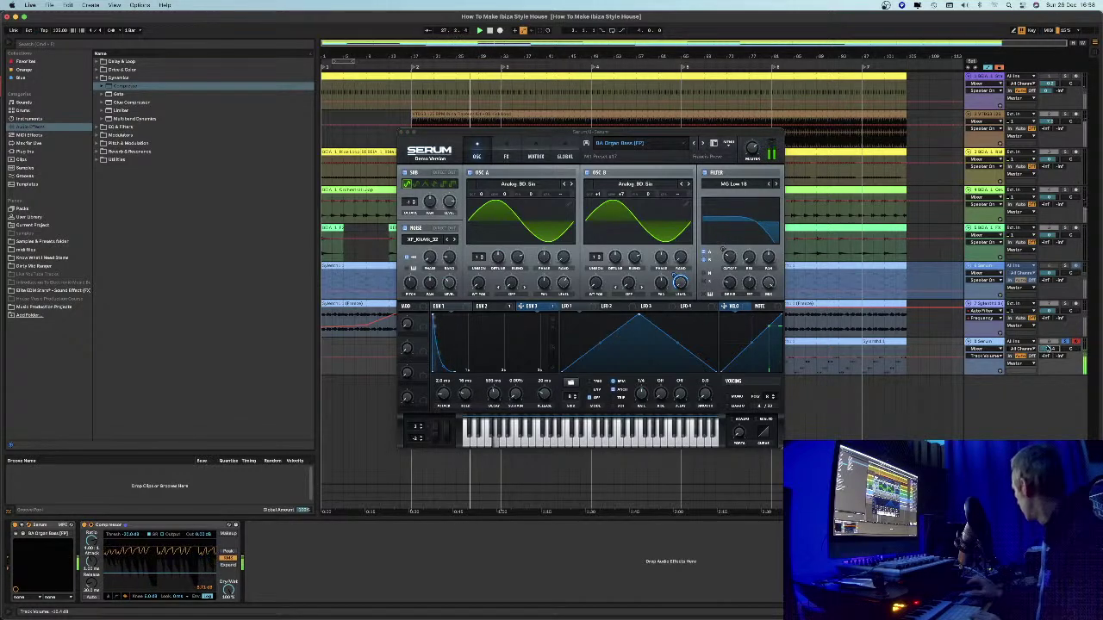
drag(1049, 348, 1050, 349)
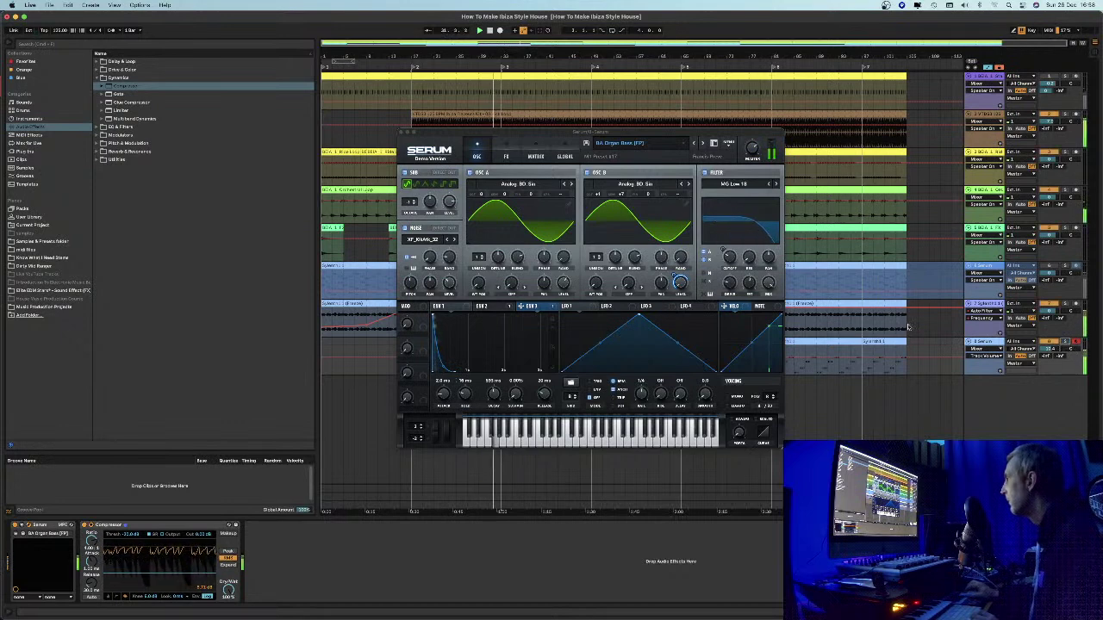
click(402, 134)
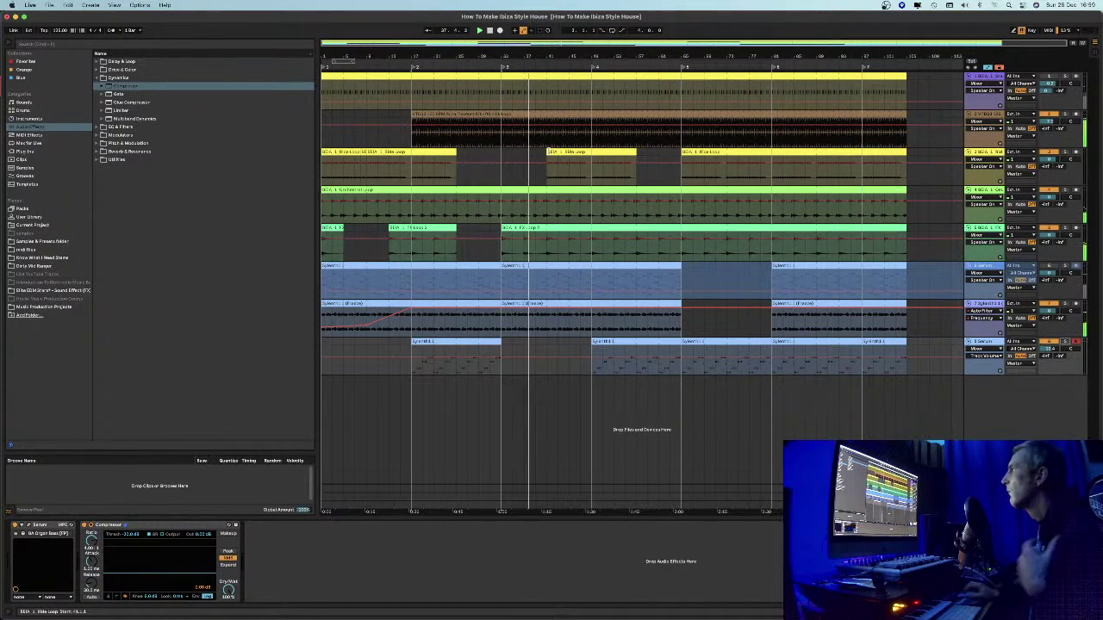
Remove the kick loop on track 2 from bar 43 to bar 49, and extend the preceding clip to bar 45
click(558, 113)
drag(557, 112, 591, 121)
key(Delete)
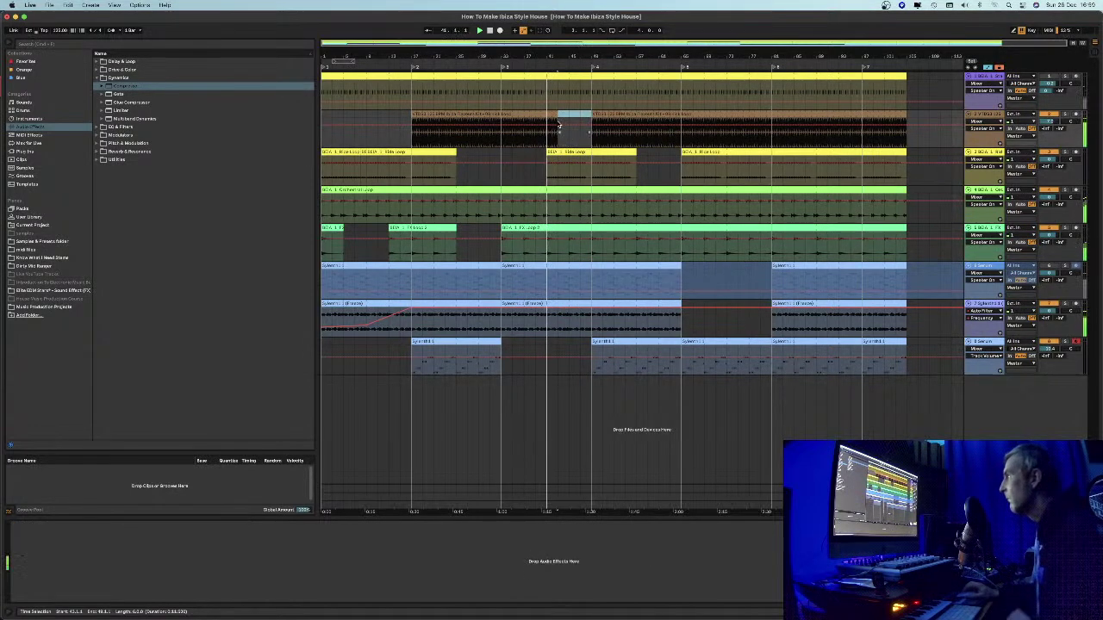
key(plus)
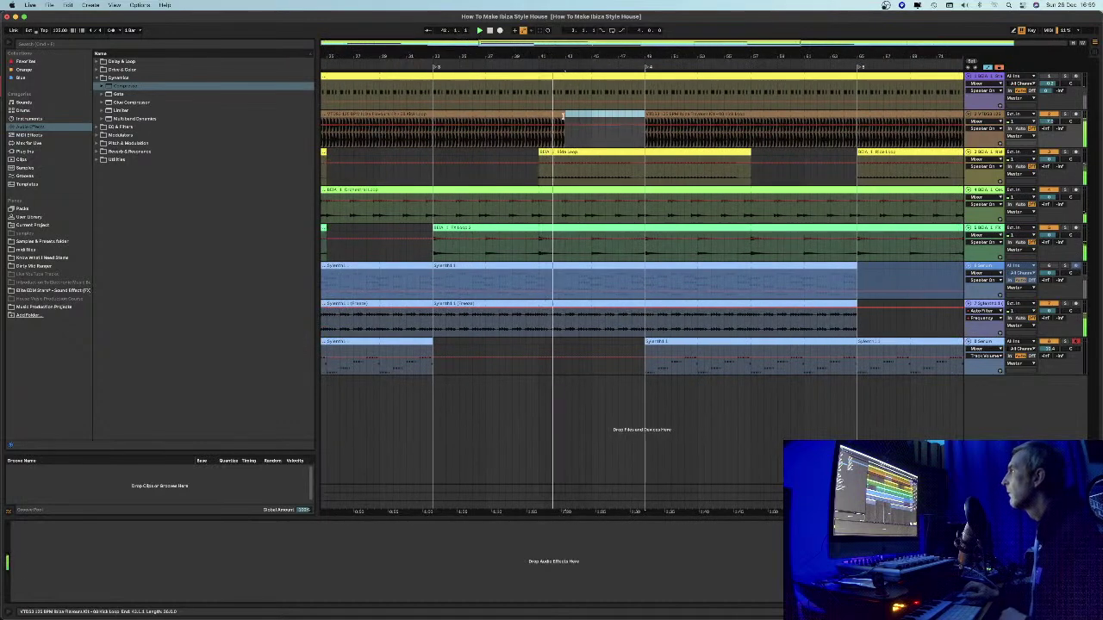
drag(566, 114, 589, 115)
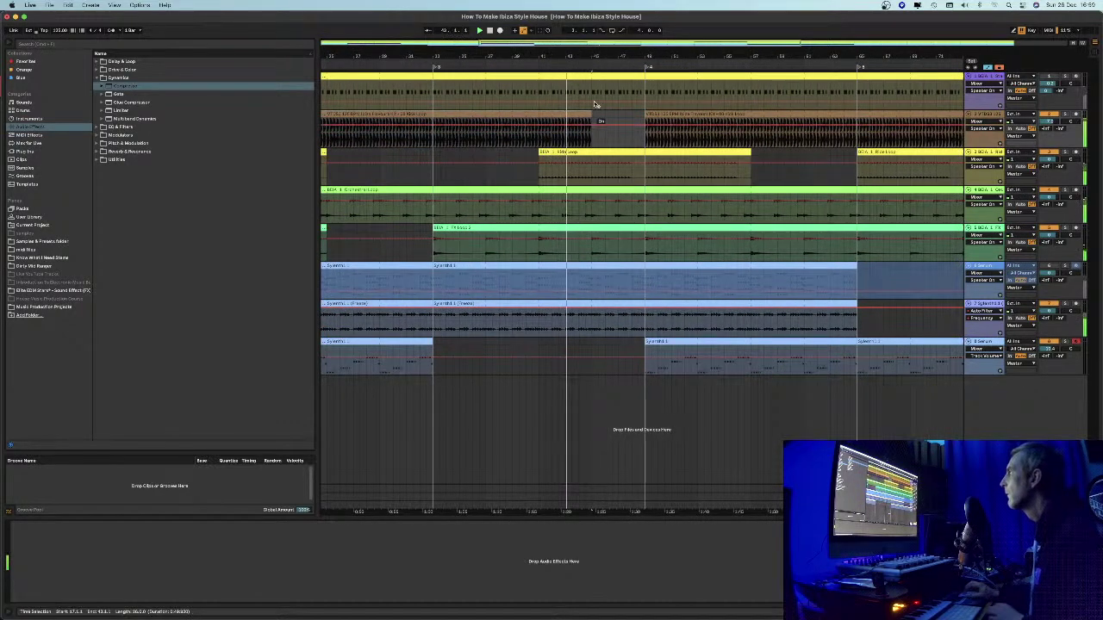
key(minus)
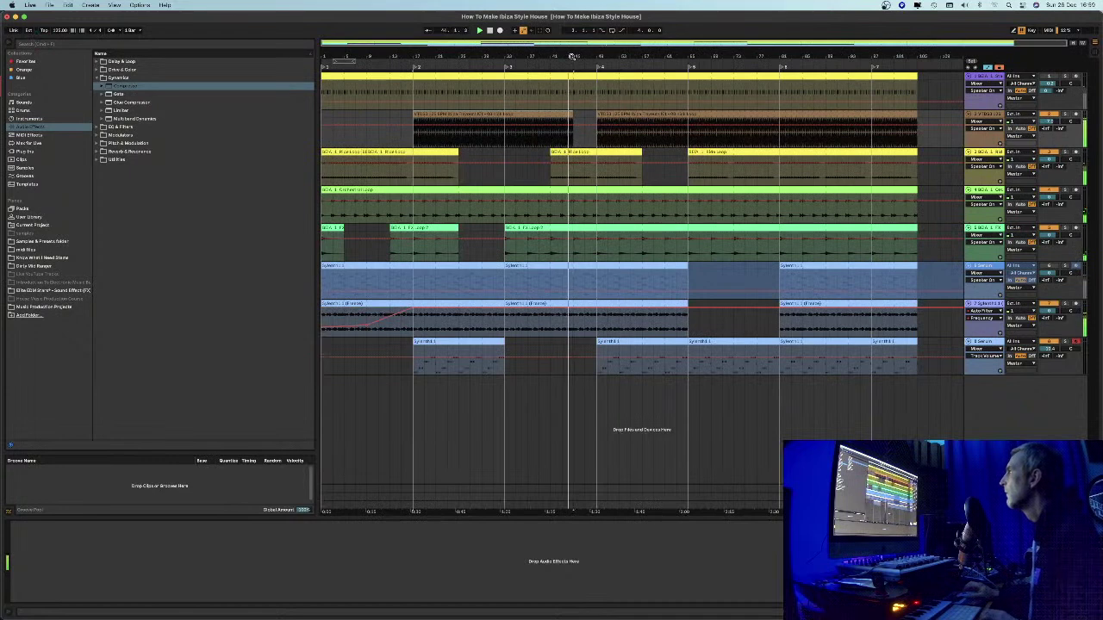
click(595, 111)
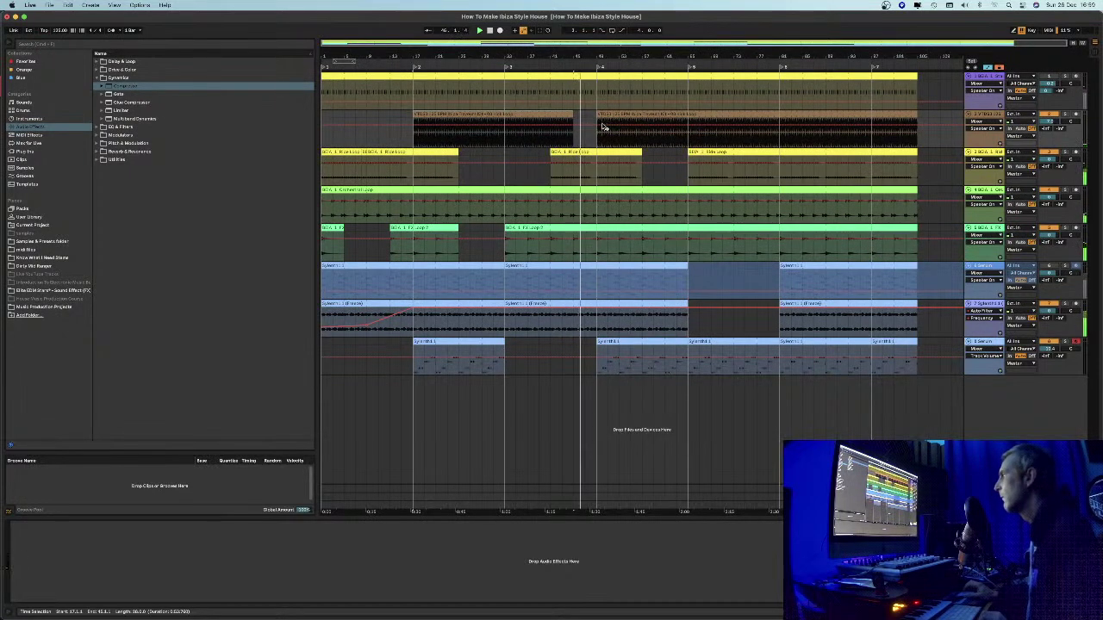
Automate the Auto Filter frequency on track 7 to fall from bar 45 to bar 49 and jump back up at bar 49
click(571, 311)
drag(571, 311, 607, 331)
click(597, 312)
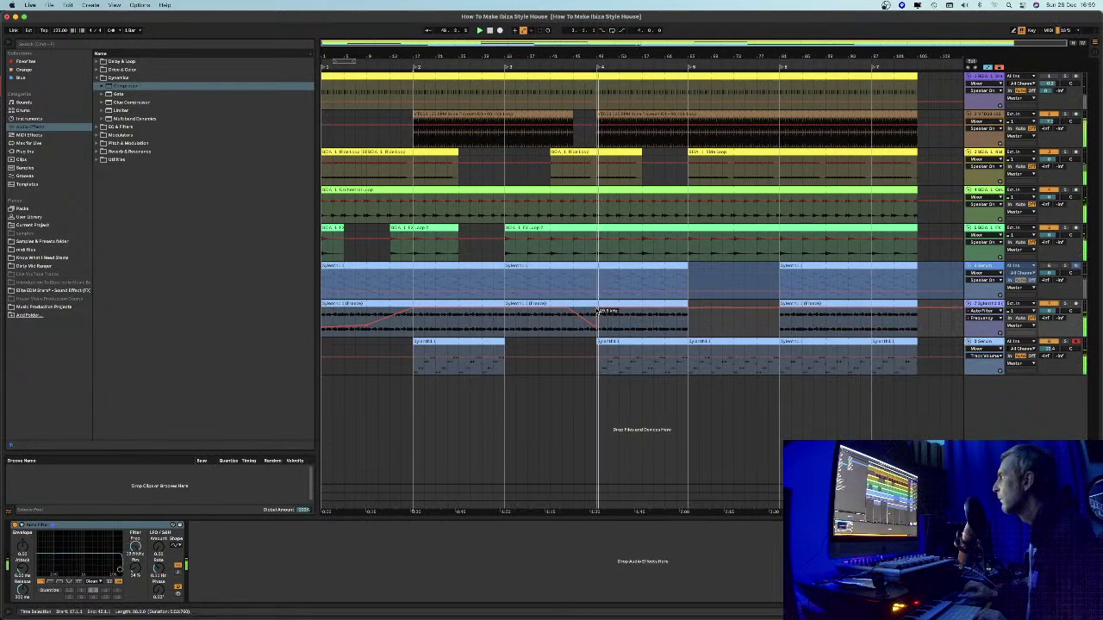
click(575, 328)
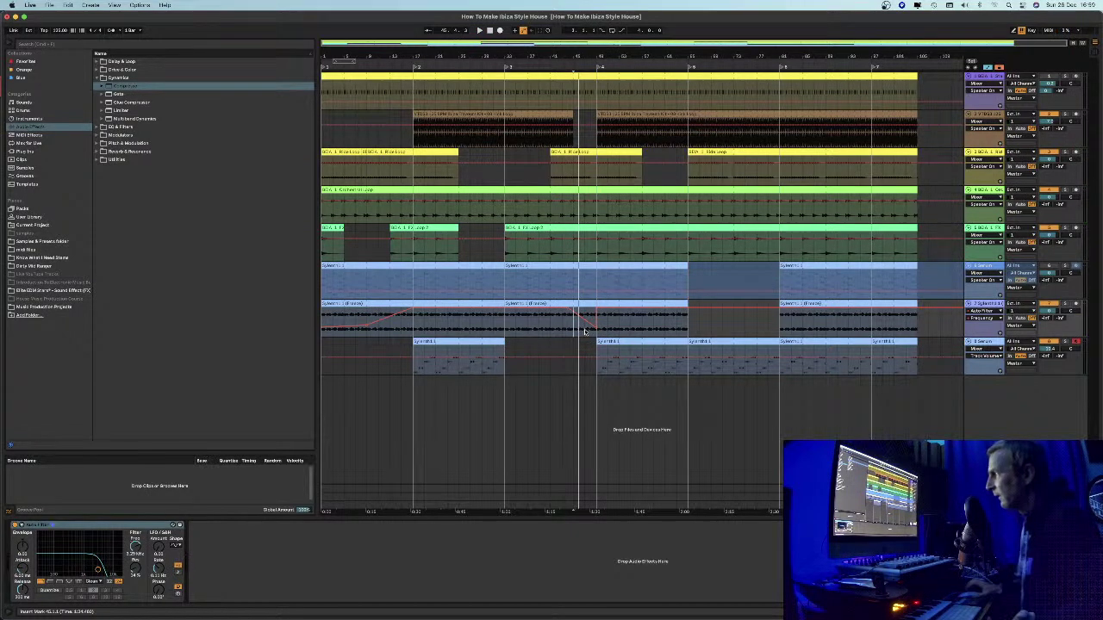
Examine bars 41 to 49 of the Serum part on track 6 and the locked Serum device behind it
click(572, 278)
click(572, 279)
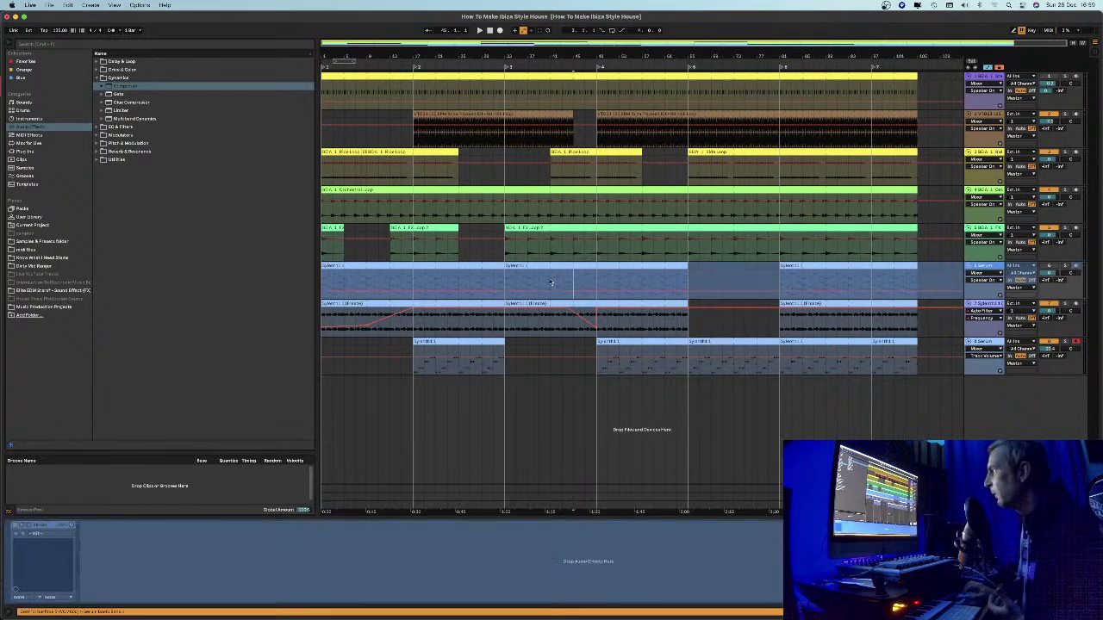
click(595, 271)
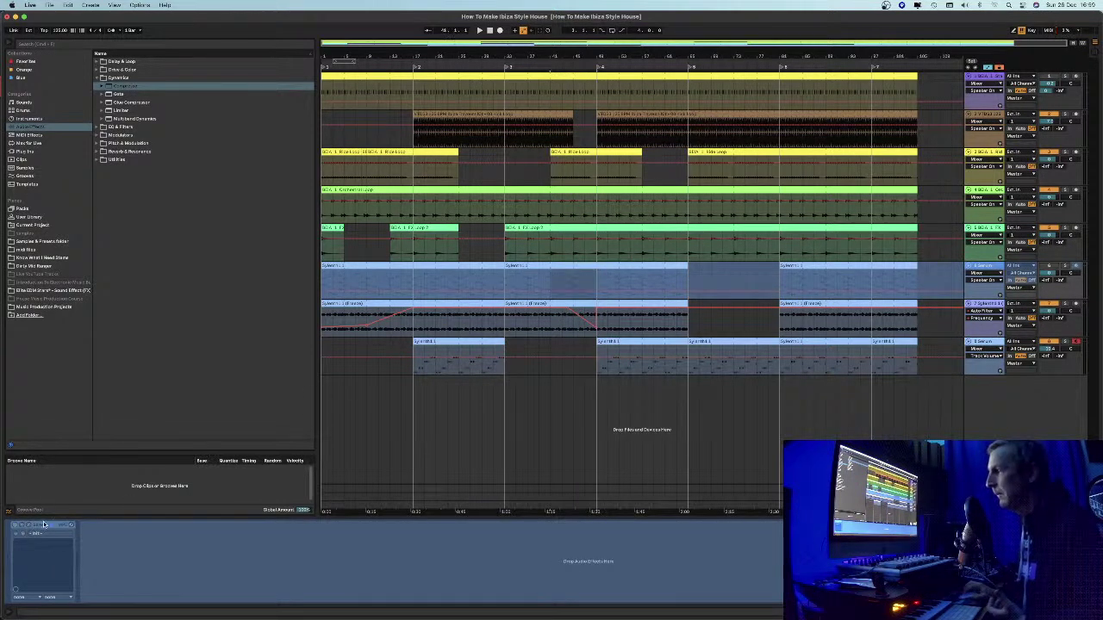
click(551, 285)
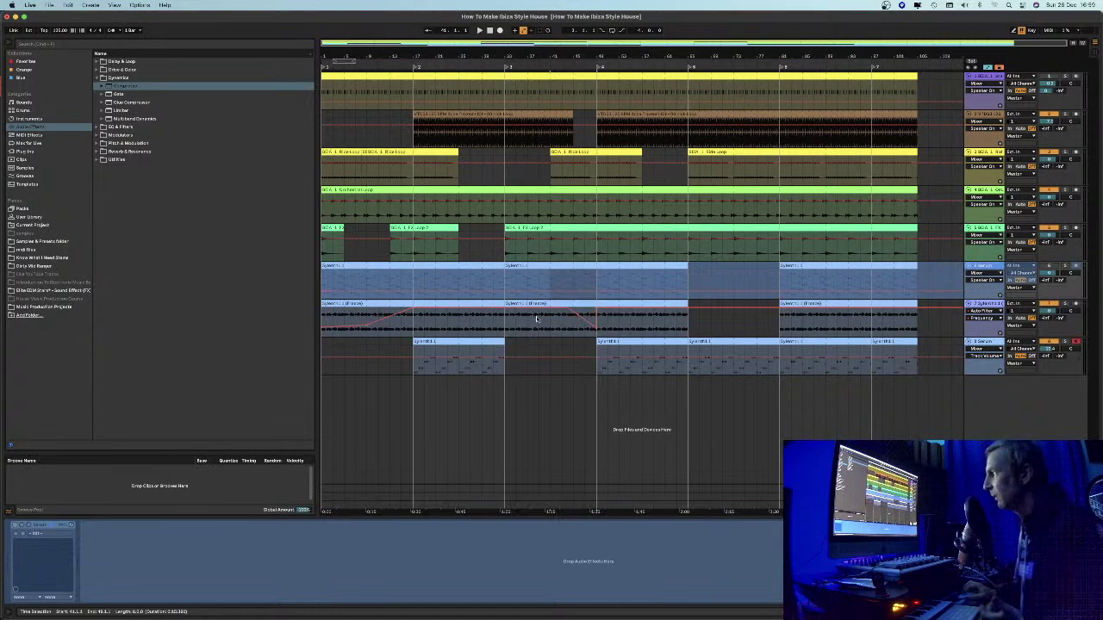
click(550, 280)
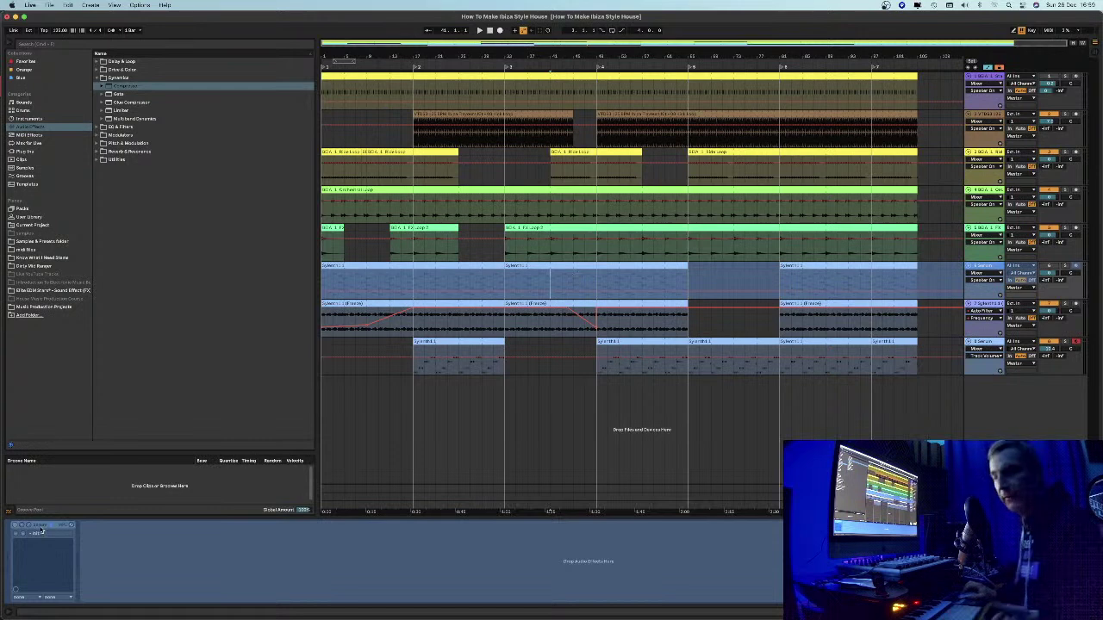
click(41, 532)
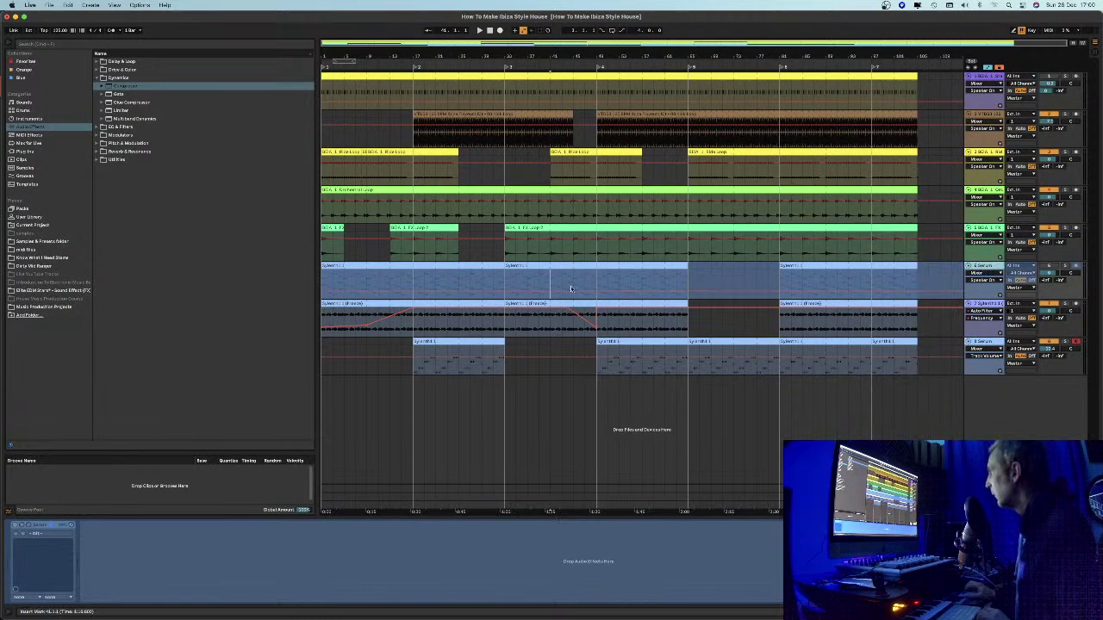
drag(562, 278, 587, 270)
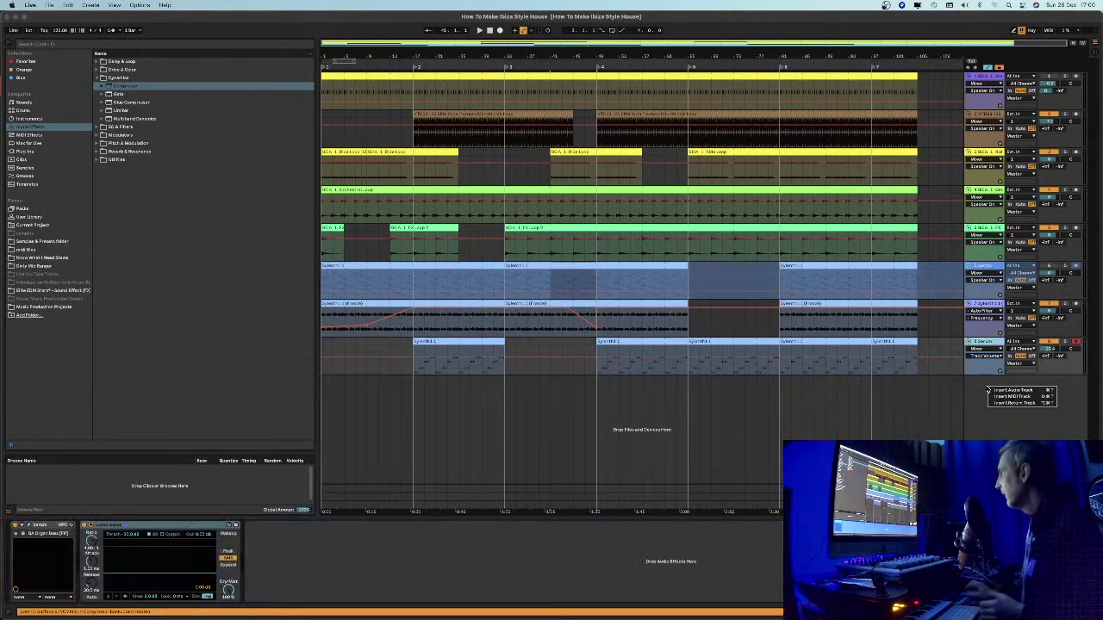
Insert a new MIDI track below track 8 and create an empty 16-bar MIDI clip on it from bar 33 to bar 49
right_click(988, 390)
click(1021, 397)
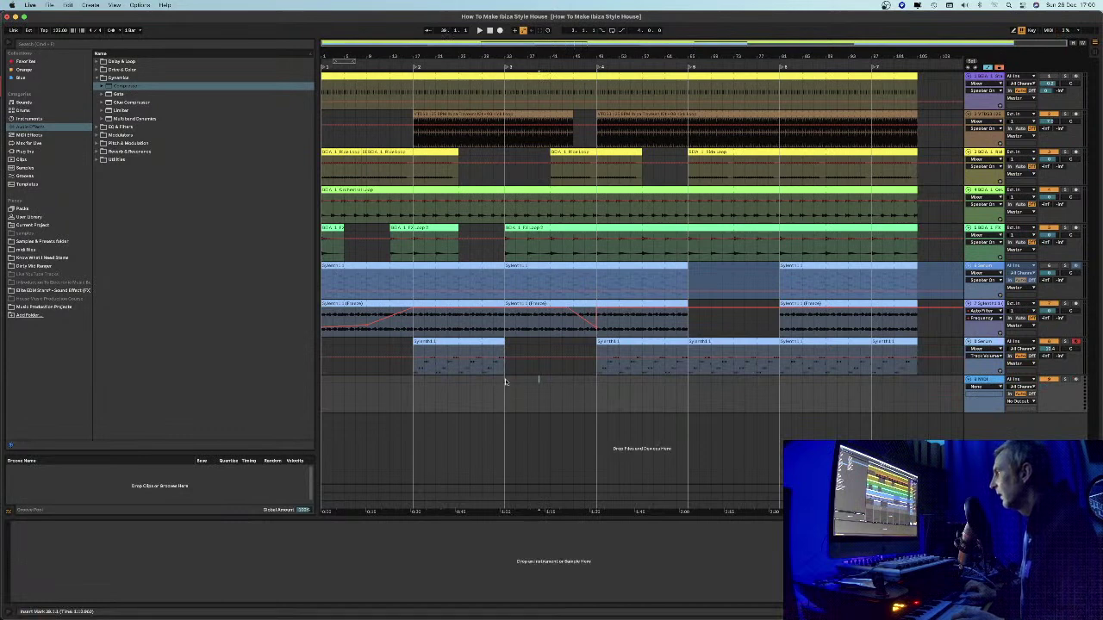
right_click(589, 381)
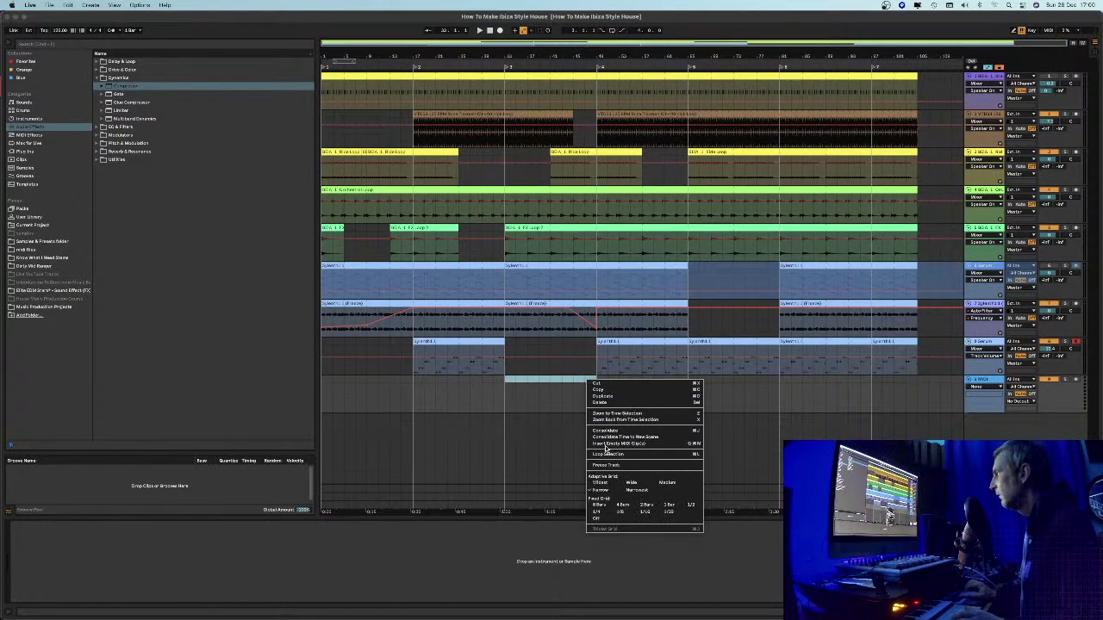
click(610, 445)
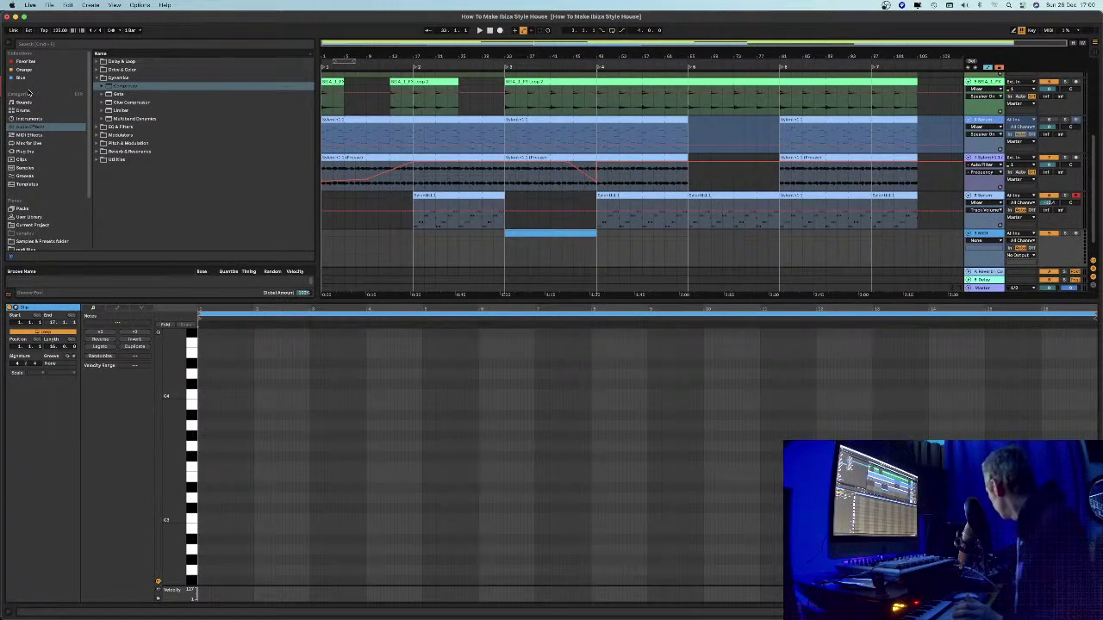
click(30, 126)
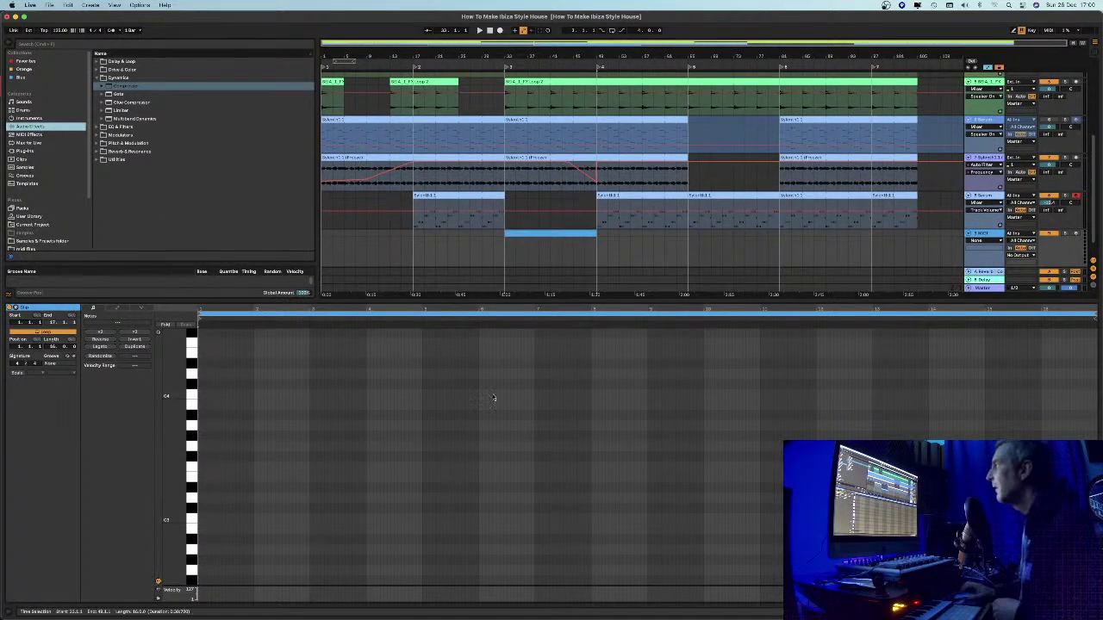
key(super+alt+l)
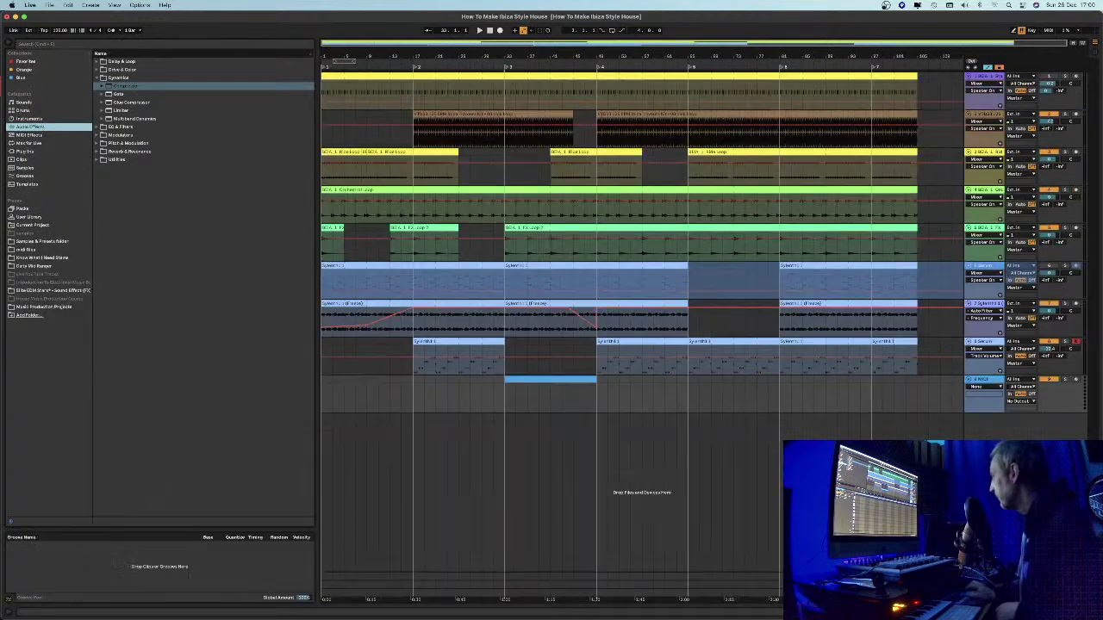
Compare the filter automation on track 7 with bars 41 to 49 of the Serum clip on track 6
click(428, 312)
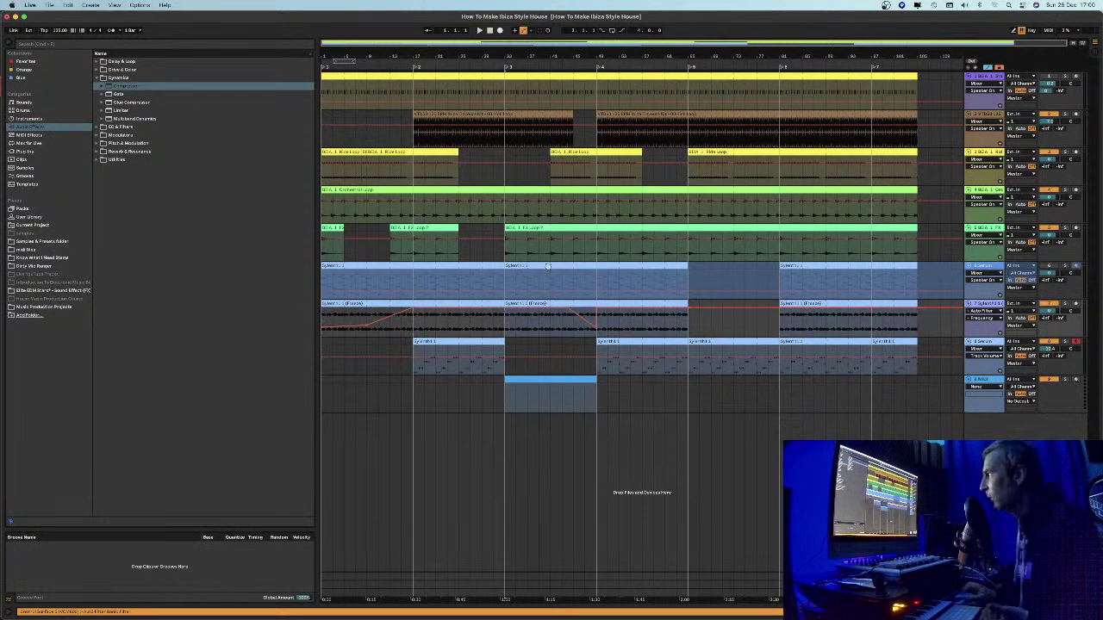
drag(551, 282, 595, 268)
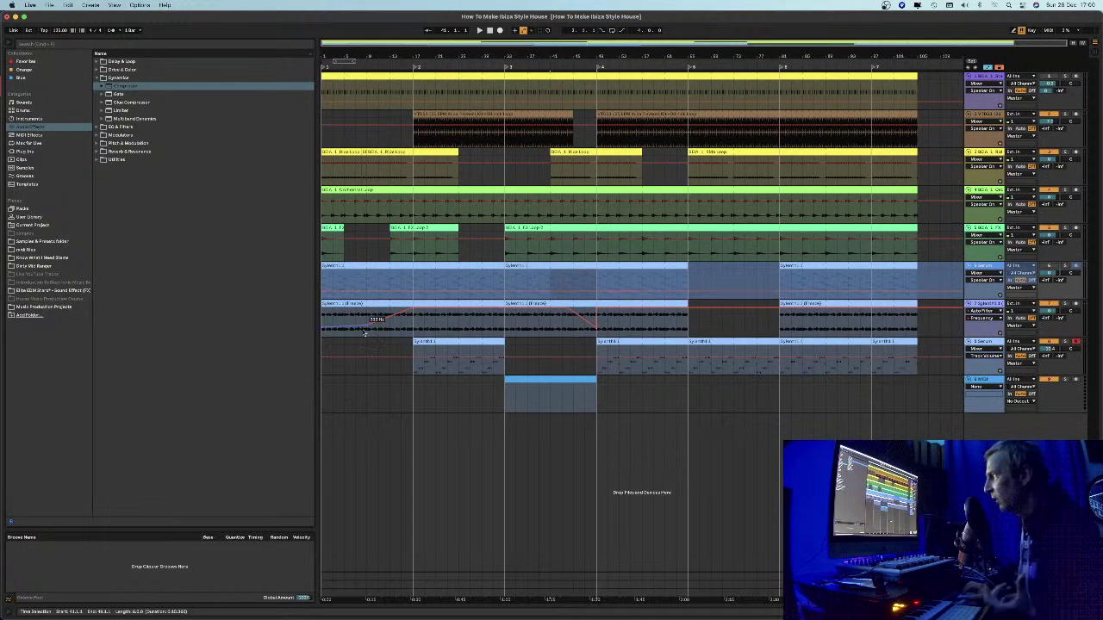
click(570, 323)
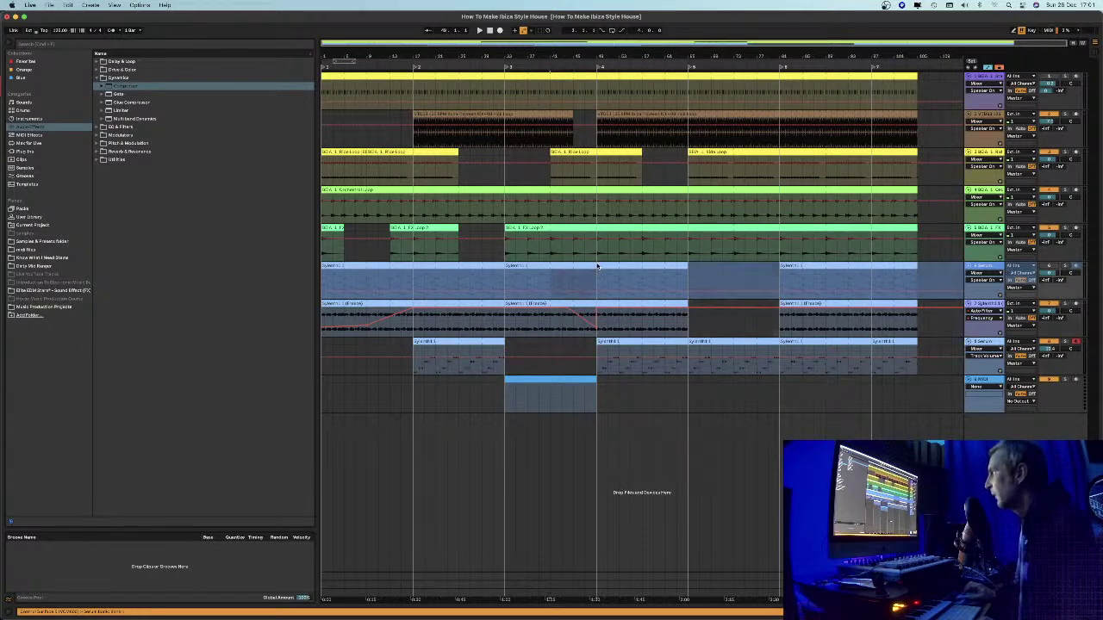
click(514, 400)
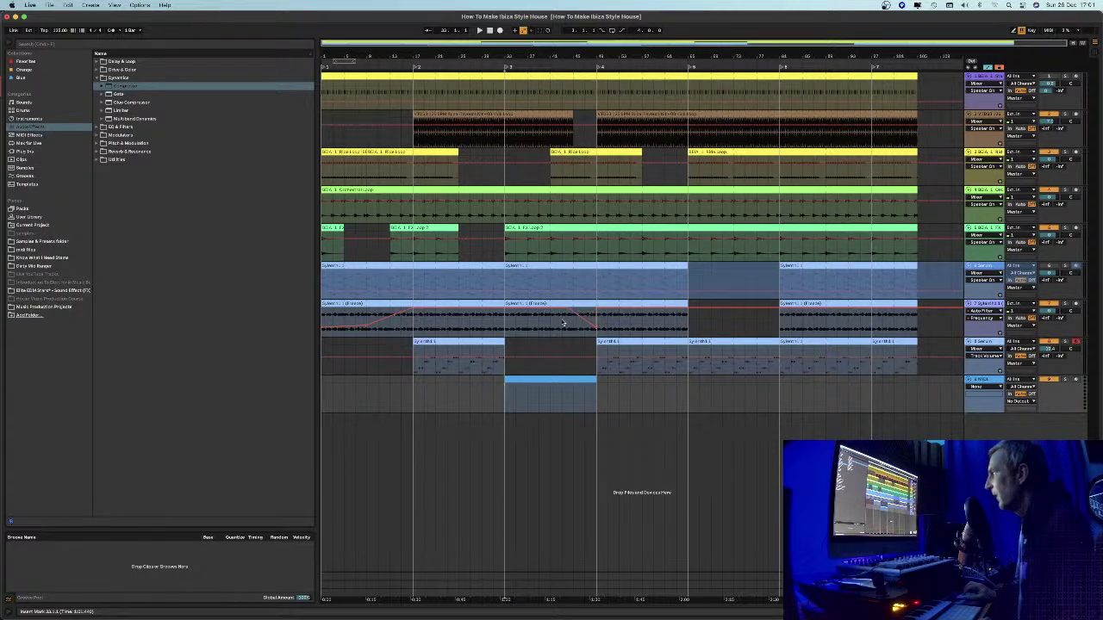
drag(561, 278, 598, 279)
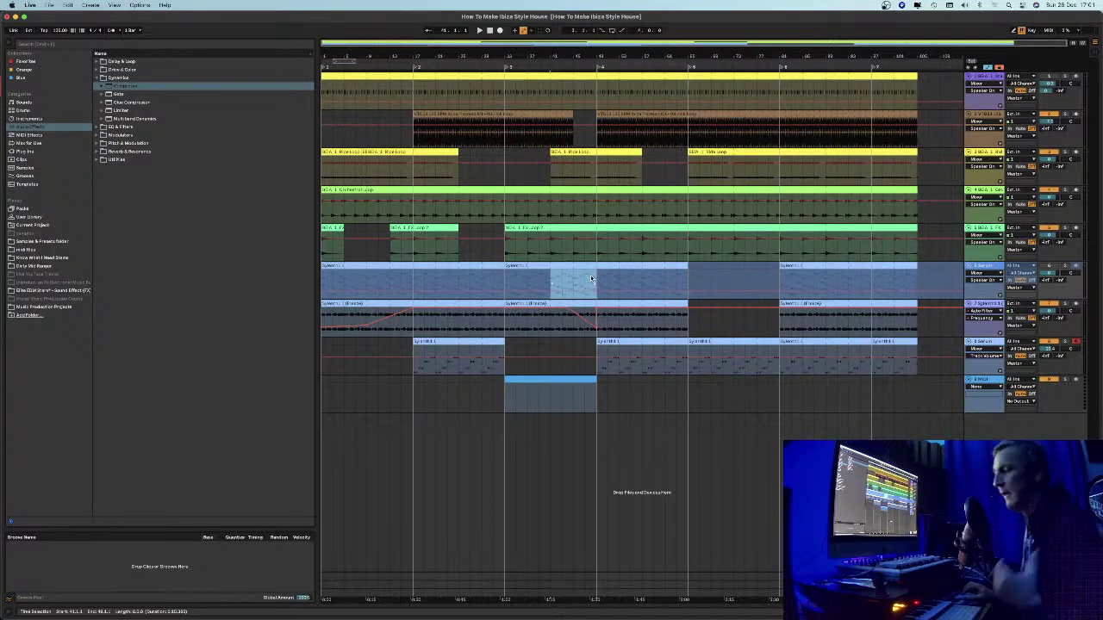
Show the device chain of the new MIDI track 9 and look through the available MIDI effects
click(551, 379)
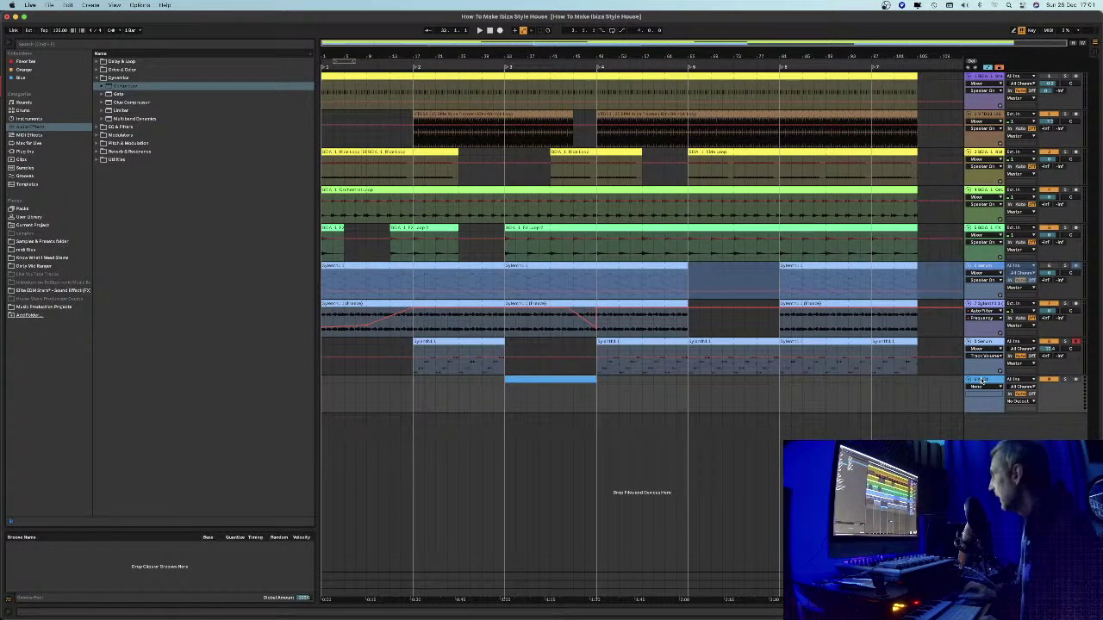
key(shift+Tab)
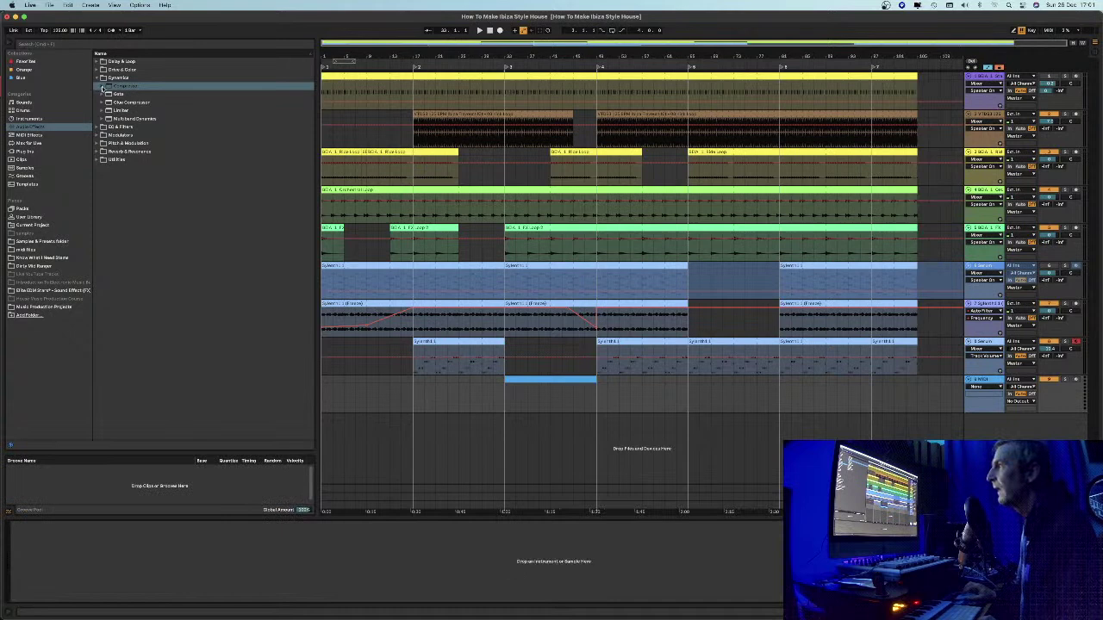
click(26, 136)
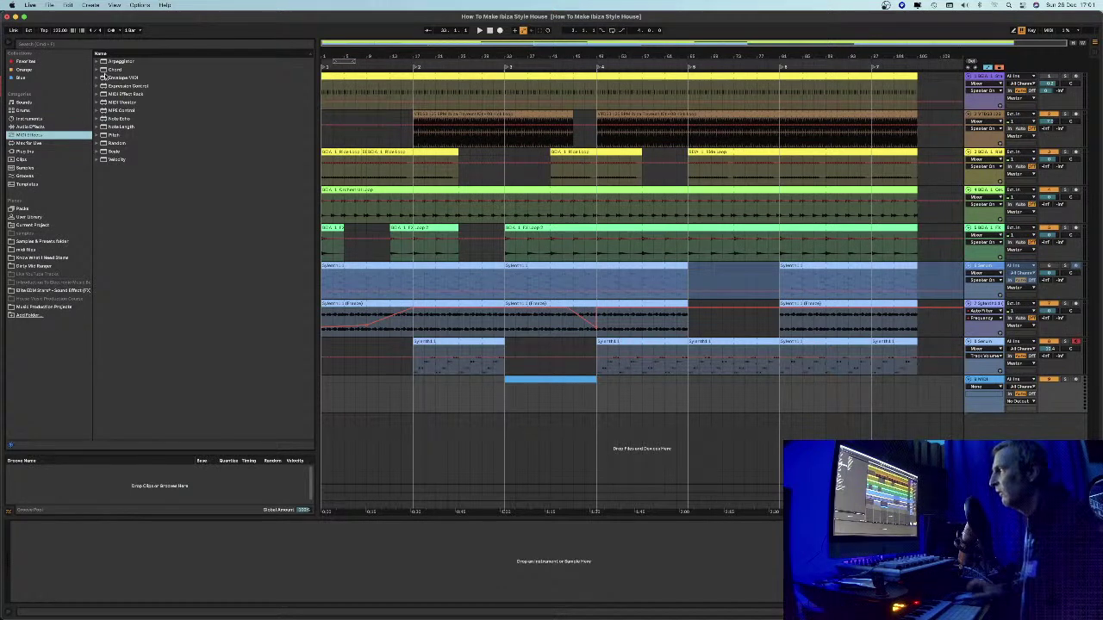
click(356, 55)
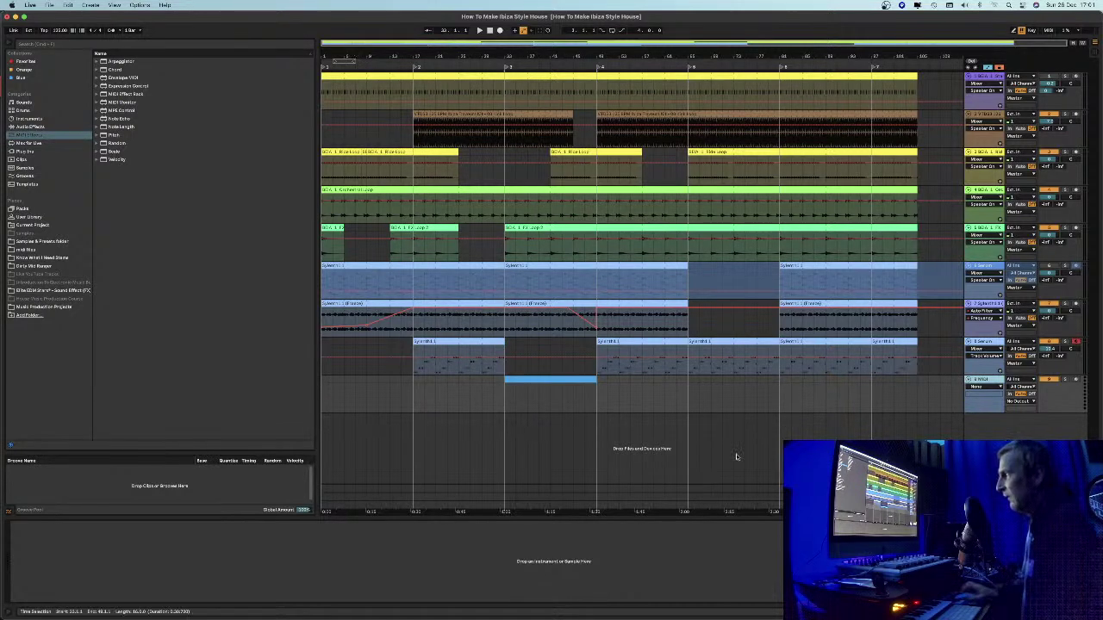
Check the device chains of the Serum tracks 8 and 6
click(982, 342)
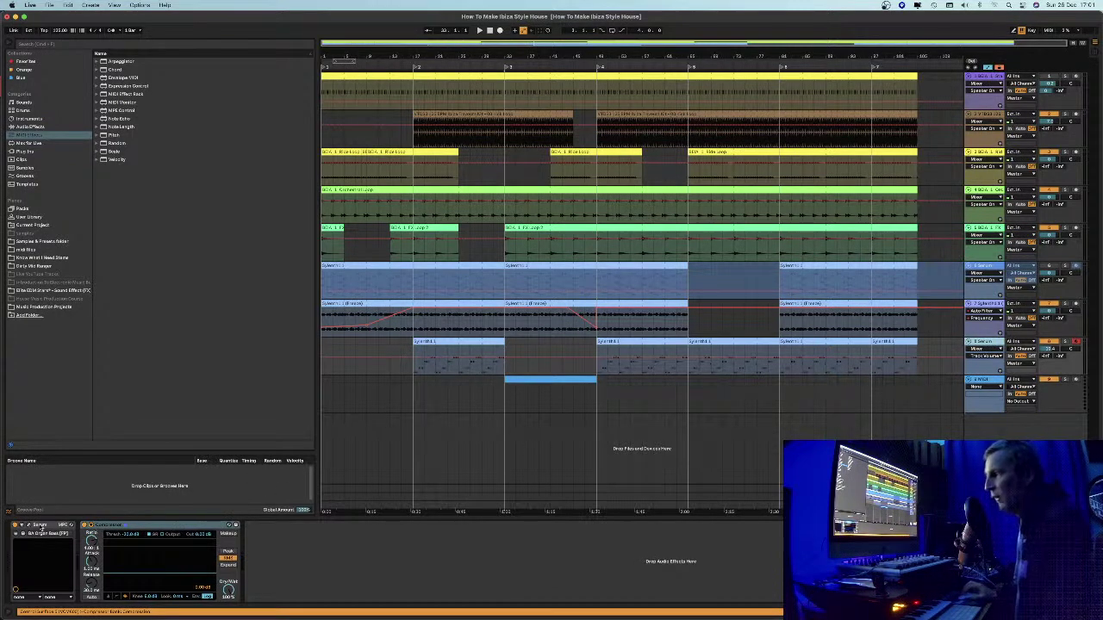
click(39, 526)
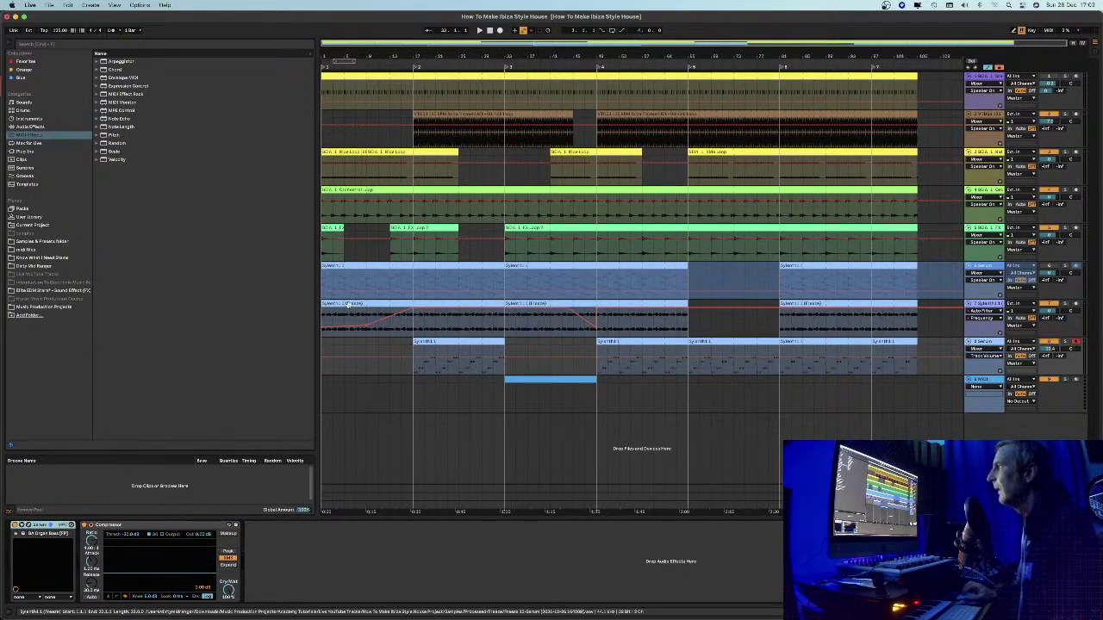
click(349, 313)
click(348, 268)
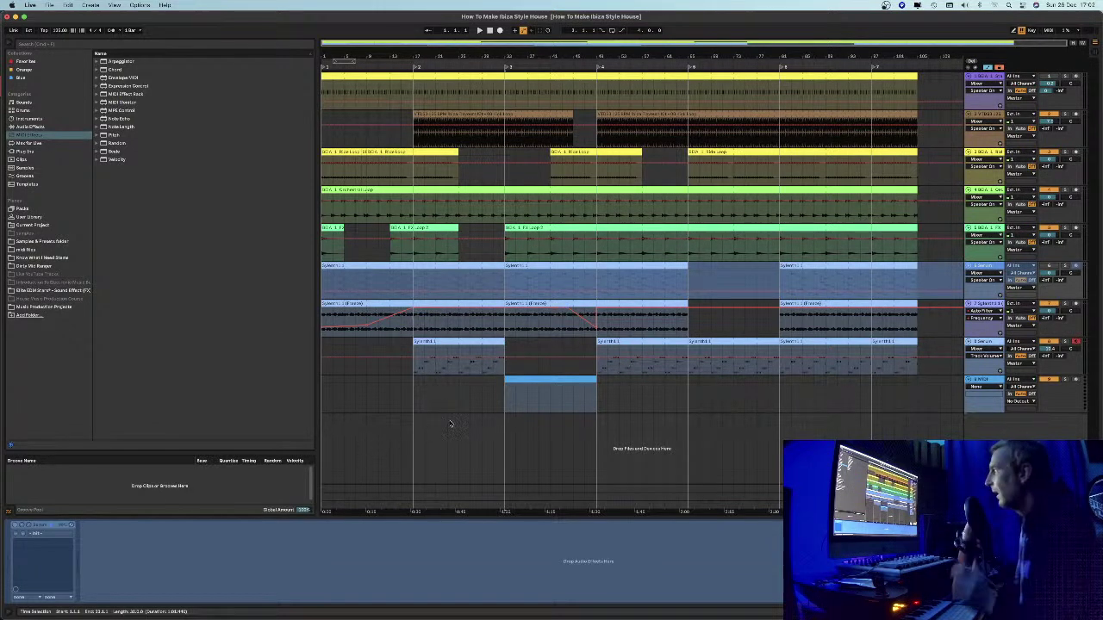
Load the Serum plug-in as the instrument for the empty MIDI clip on track 9
click(535, 381)
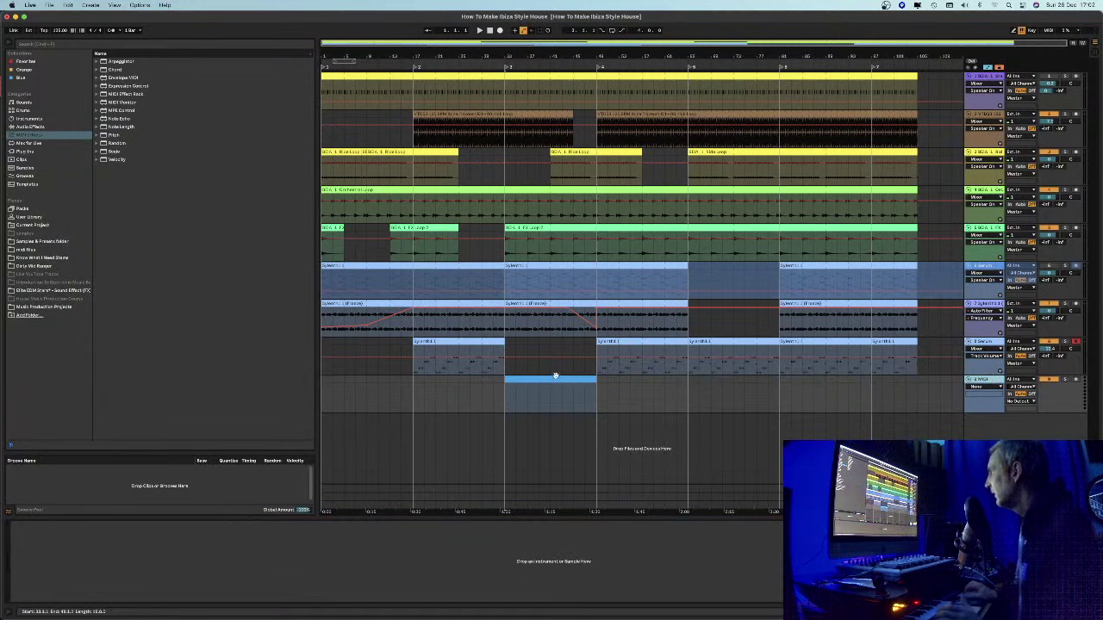
click(20, 152)
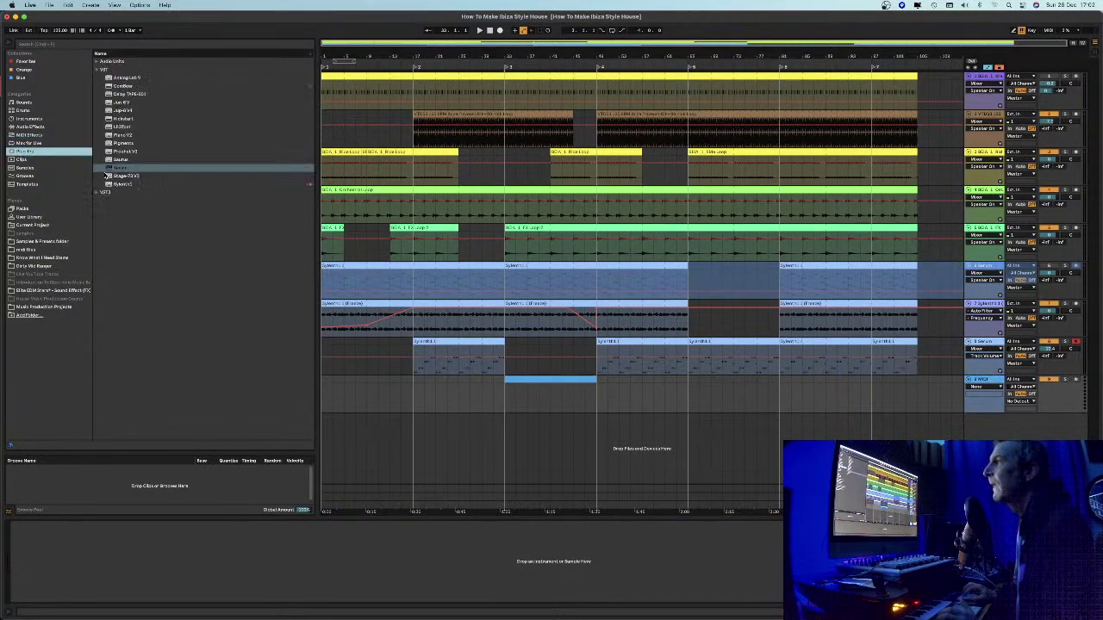
click(112, 168)
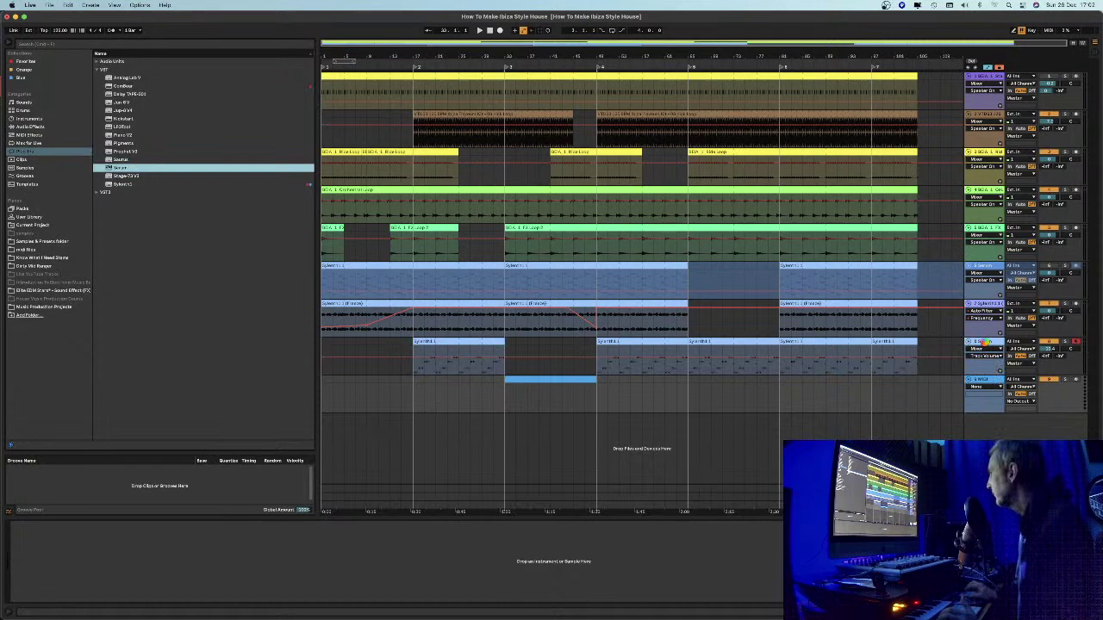
Freeze the Serum track 8
click(984, 342)
right_click(989, 344)
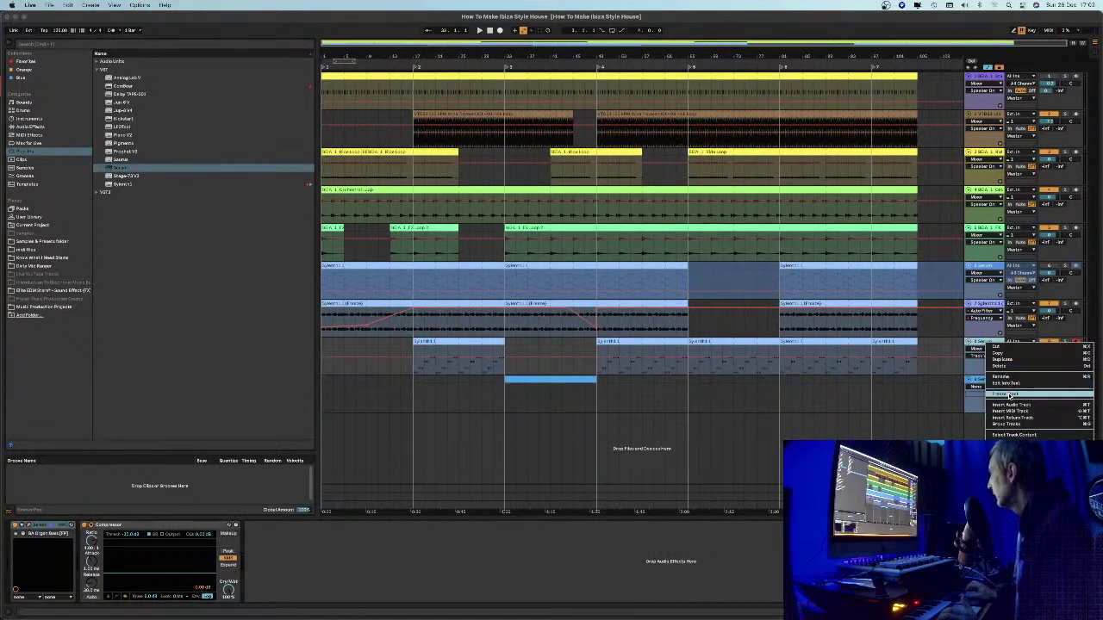
click(1009, 395)
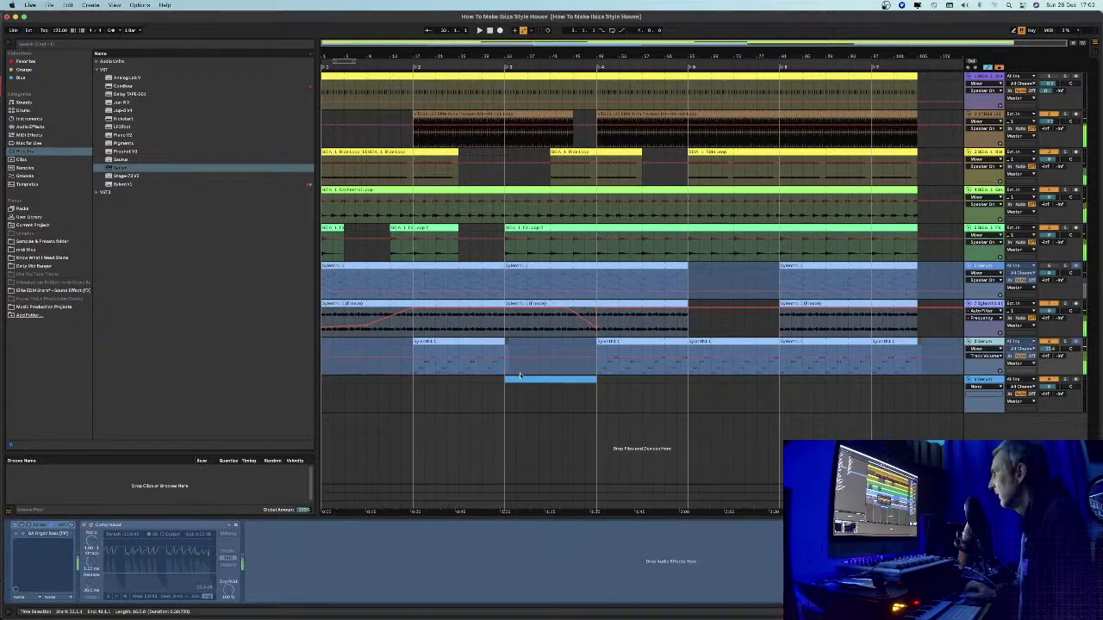
Examine the chord notes in the Serum clip on track 6, down to its lowest roots
double_click(461, 295)
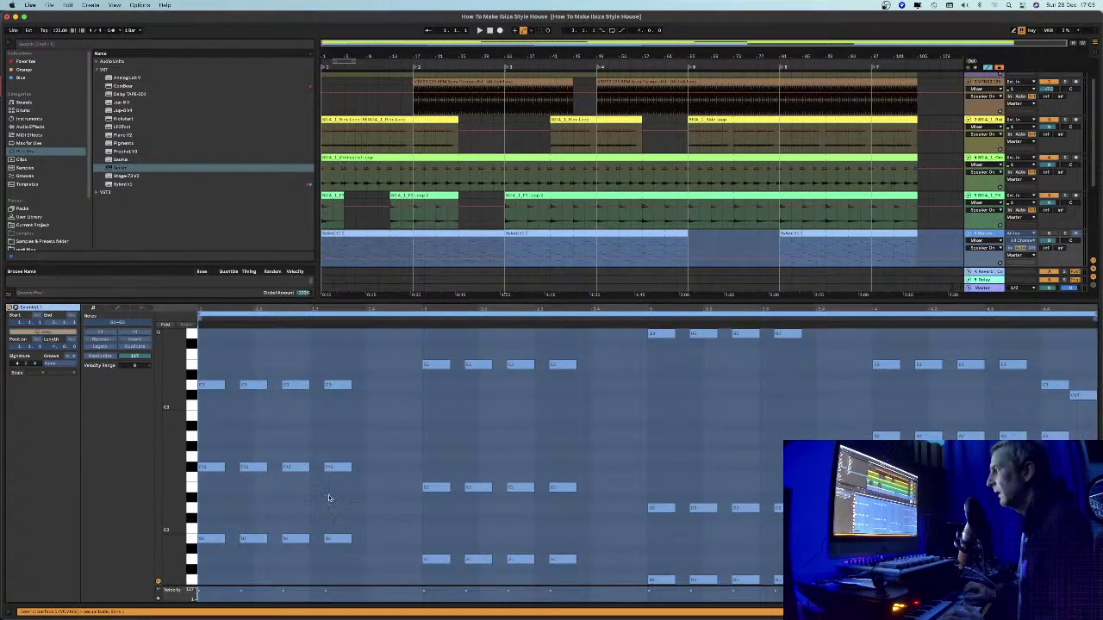
scroll(336, 498, down, 2)
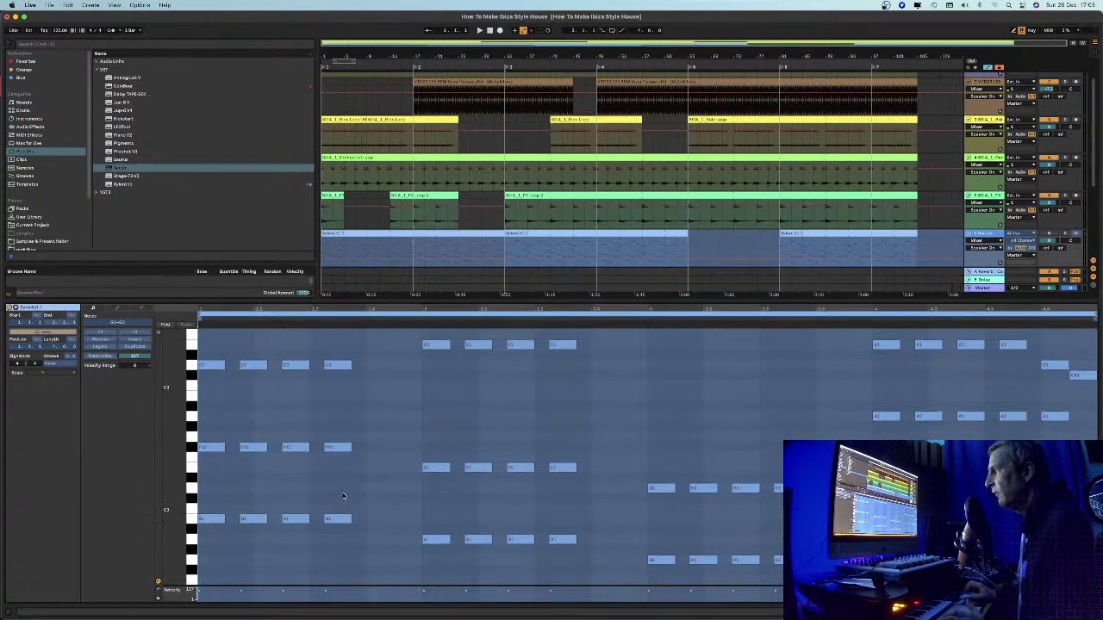
scroll(379, 450, up, 1)
scroll(589, 252, down, 3)
scroll(589, 252, down, 4)
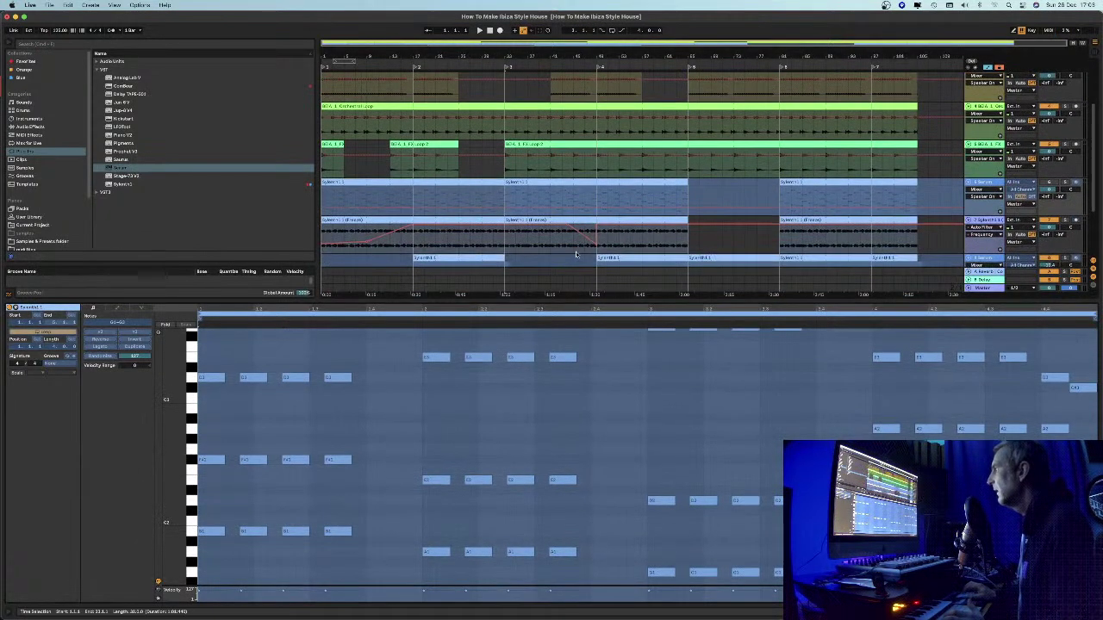
Open the empty clip on track 9, continue with the Serum demo, and draw a single B0 note across all 16 bars
double_click(536, 222)
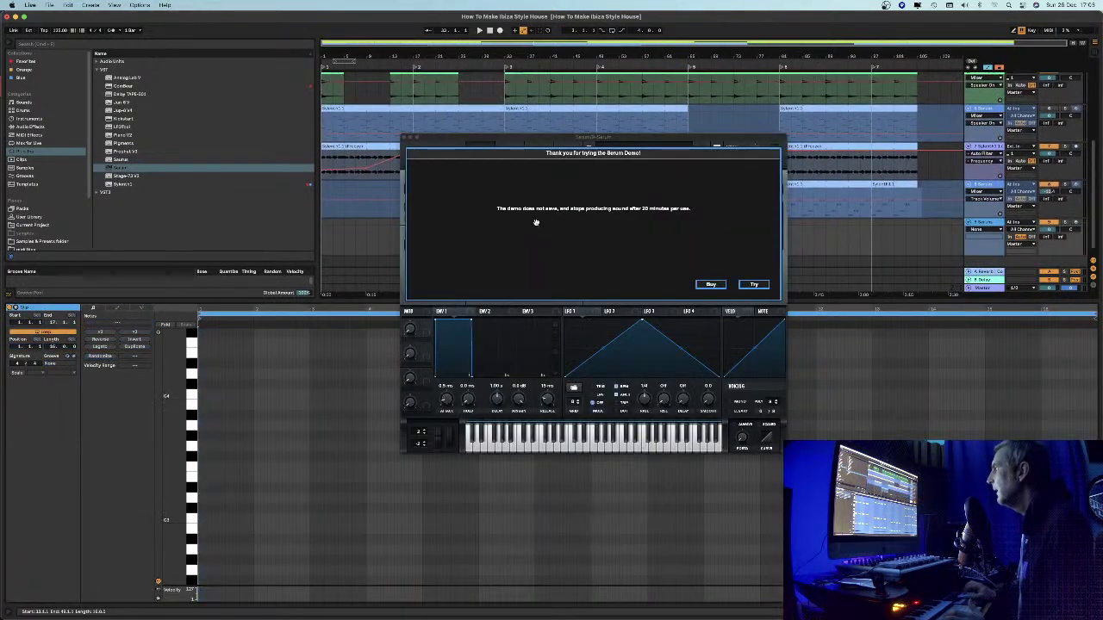
click(754, 284)
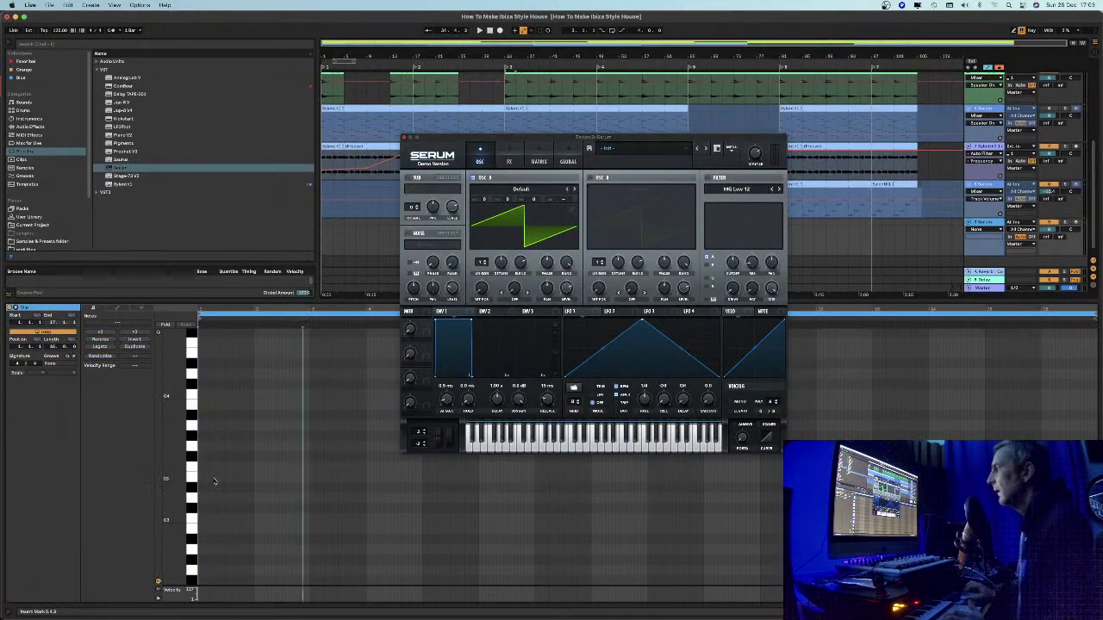
scroll(197, 508, down, 3)
scroll(200, 516, down, 10)
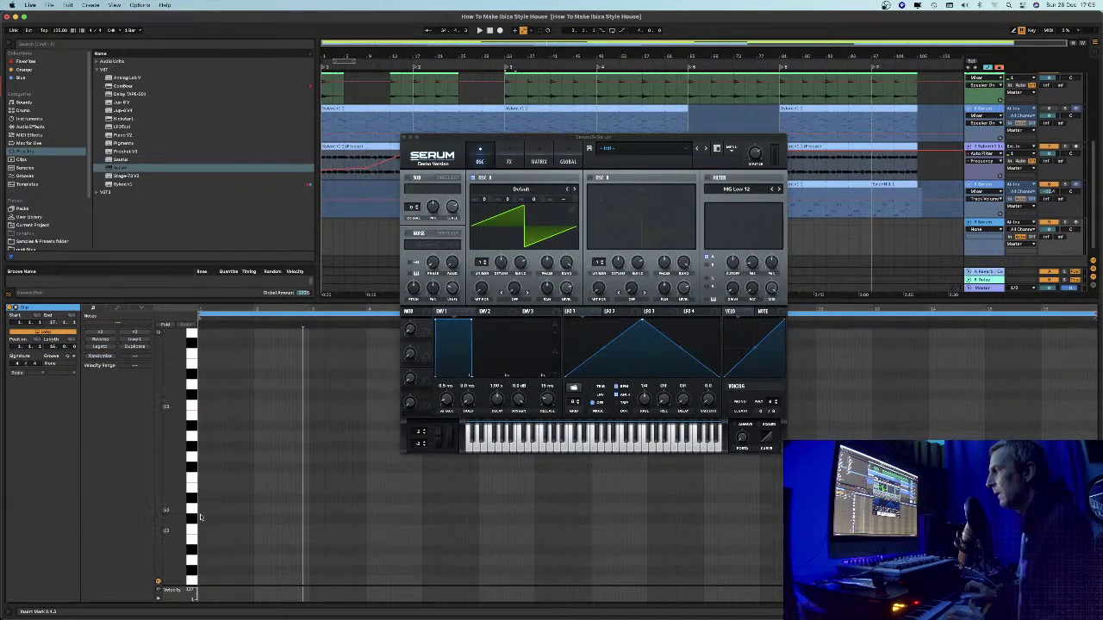
scroll(207, 556, down, 10)
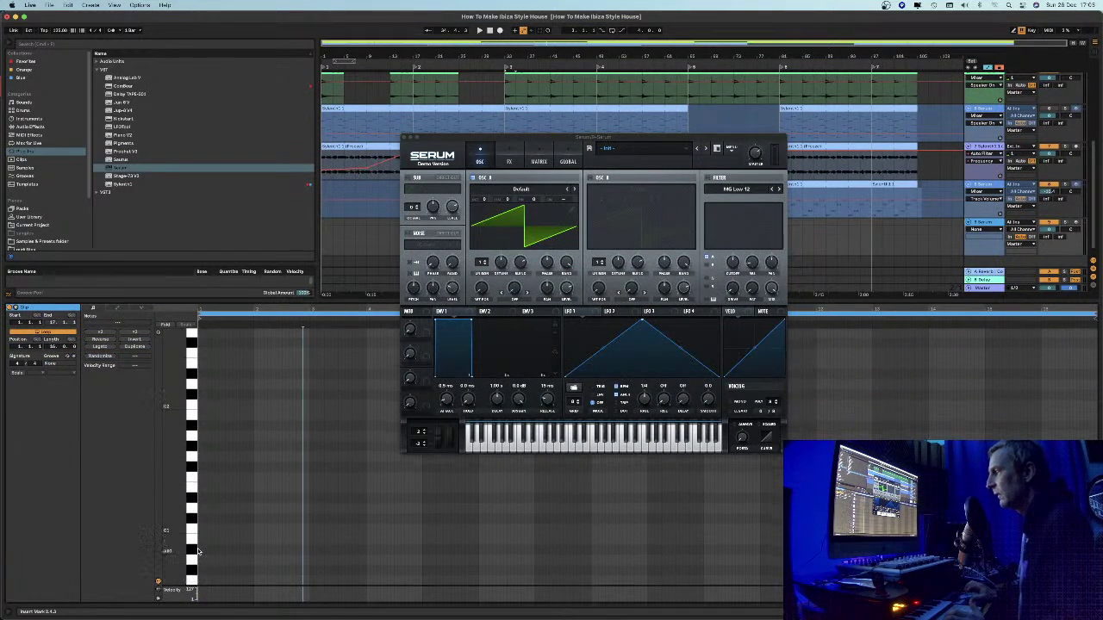
click(201, 552)
double_click(201, 552)
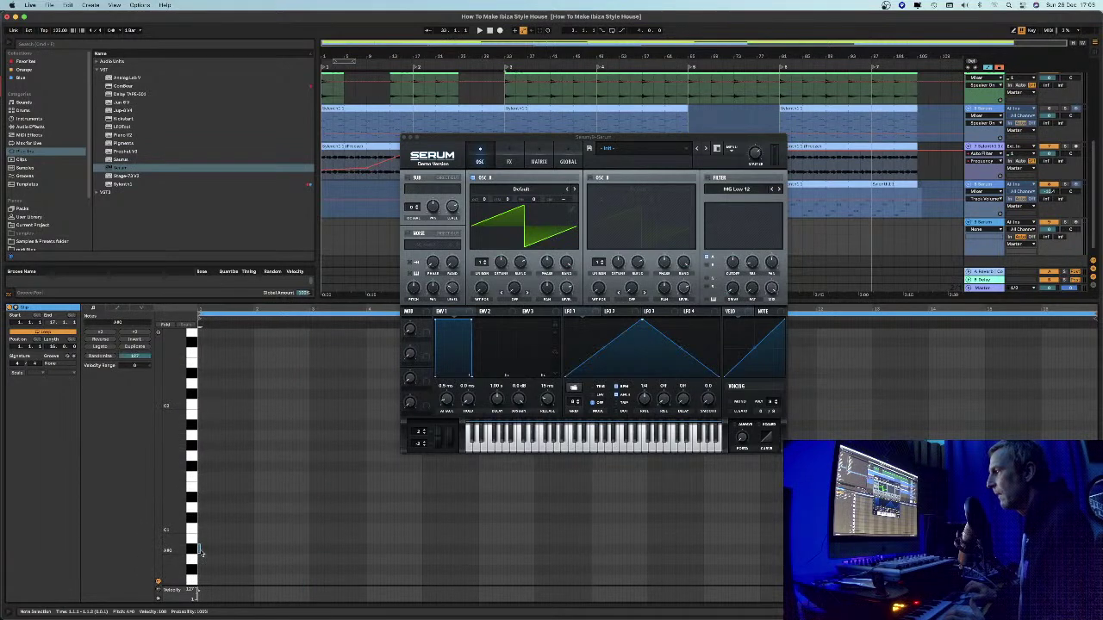
drag(204, 549, 781, 552)
drag(652, 553, 650, 539)
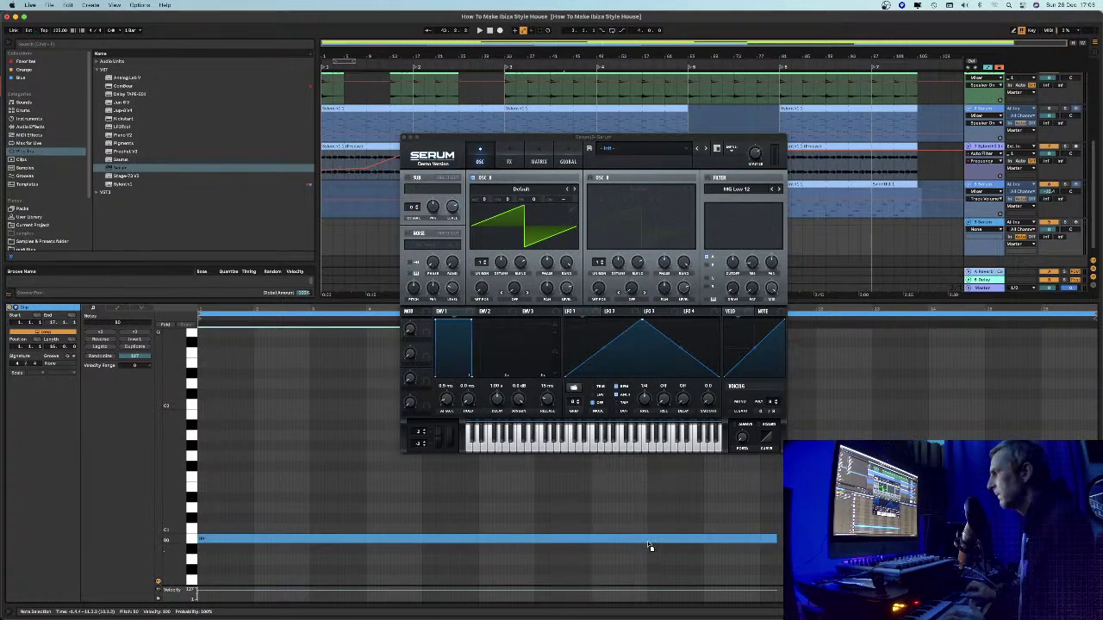
drag(773, 538, 814, 539)
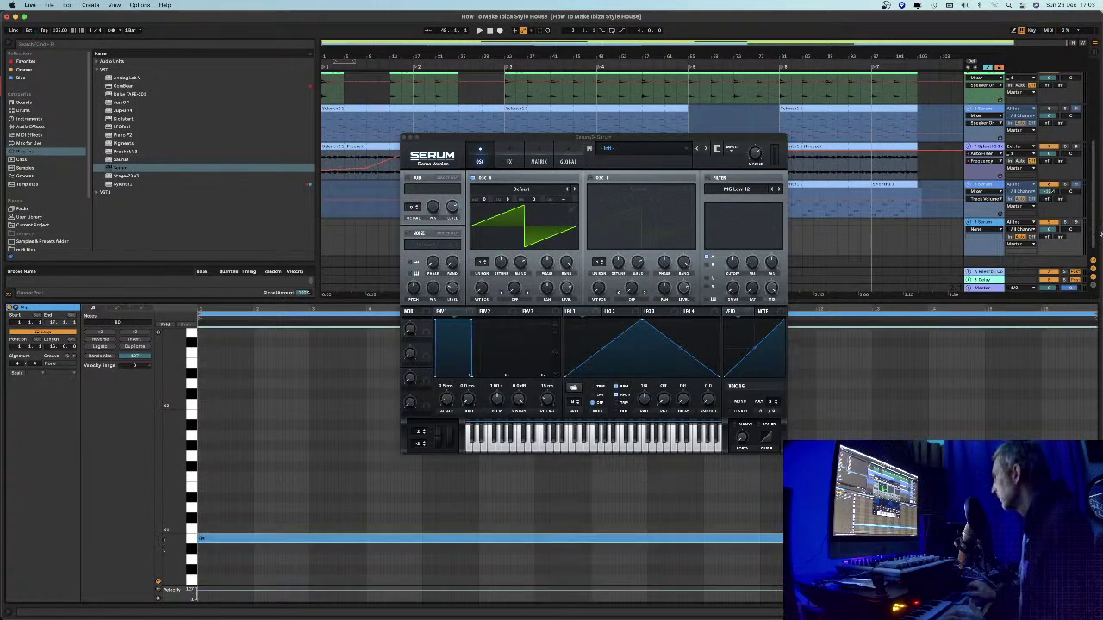
Solo track 9 and play the sustained note through Serum from bar 33
click(1066, 224)
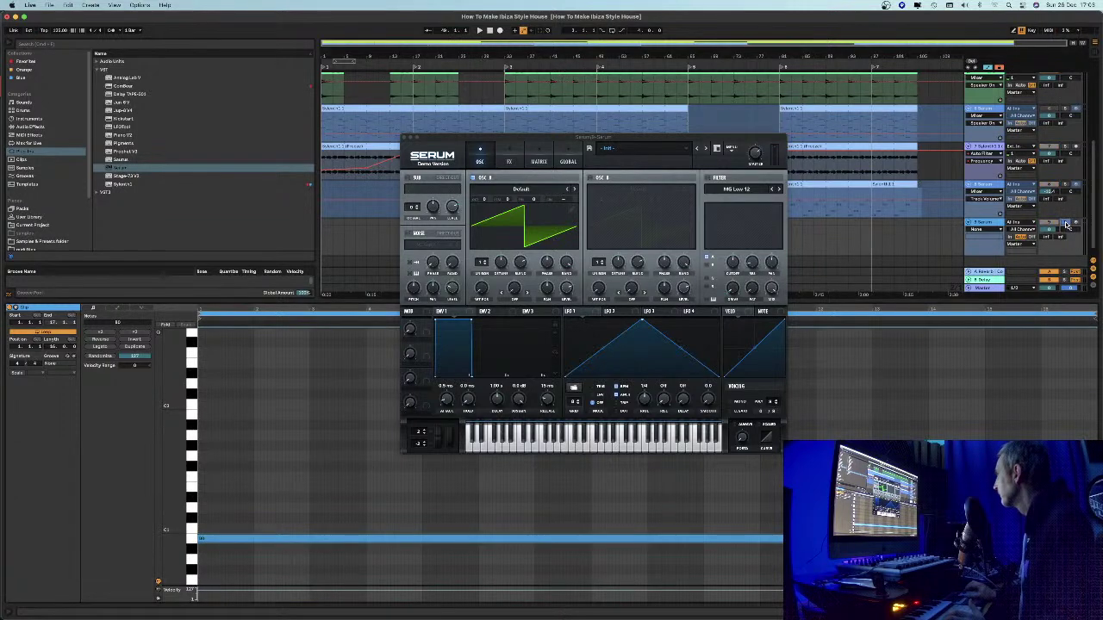
key(space)
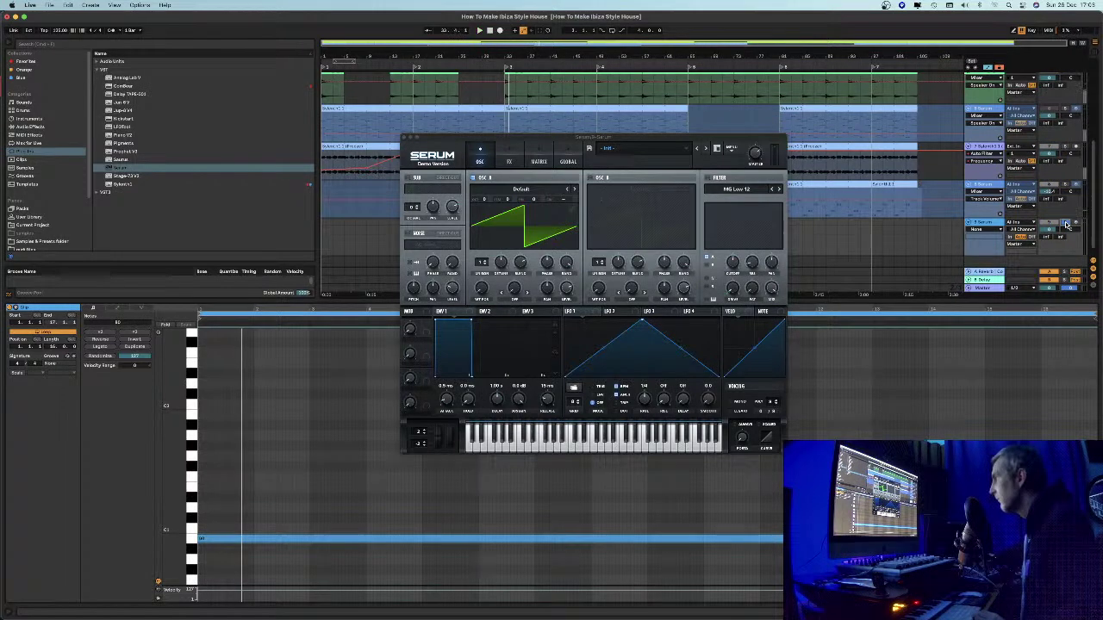
drag(631, 146, 300, 121)
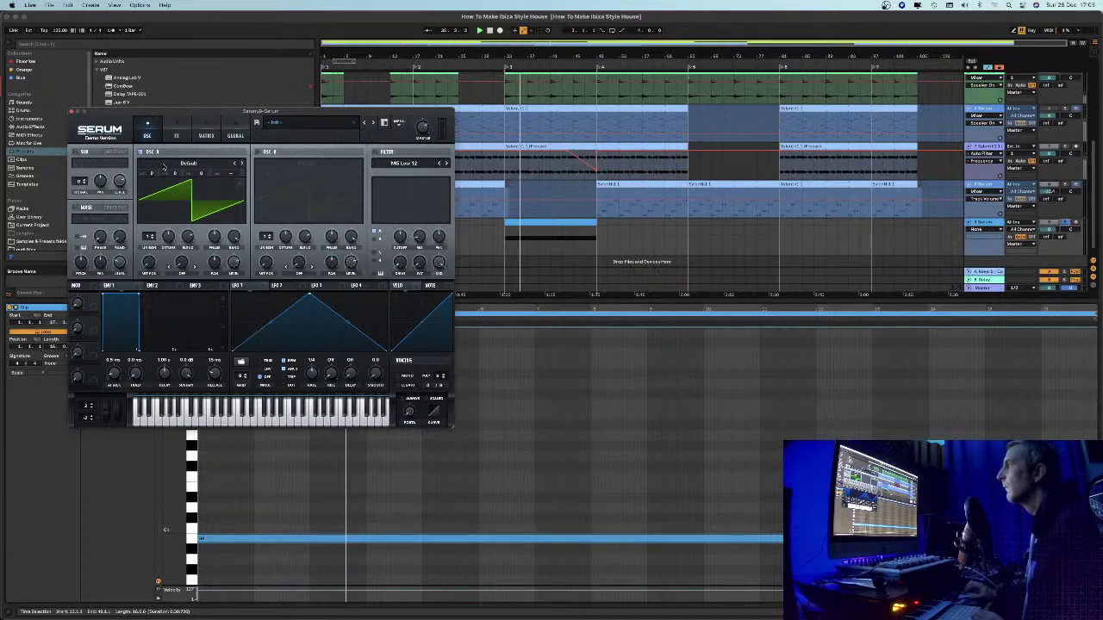
click(989, 222)
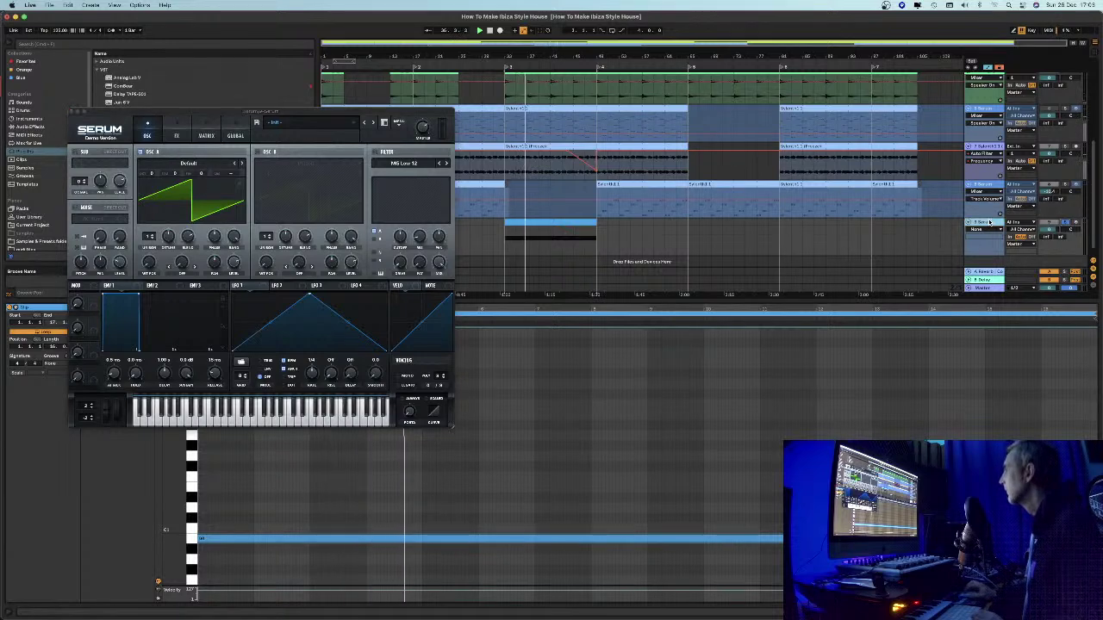
Raise the sustained note on track 9 by one octave to B1 and play it
click(359, 539)
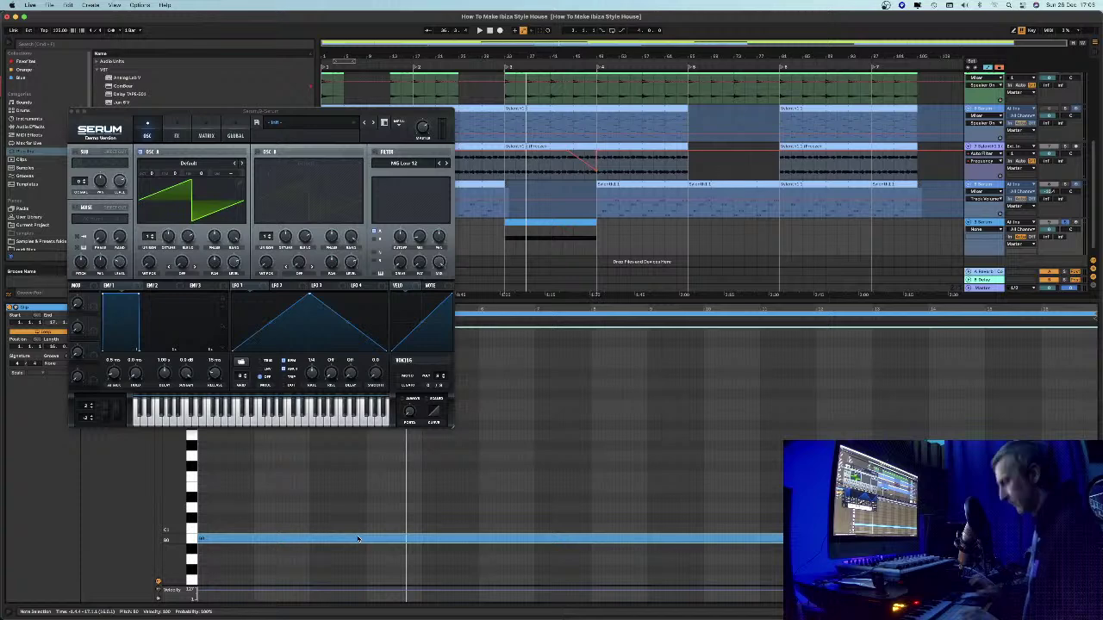
key(shift+Up)
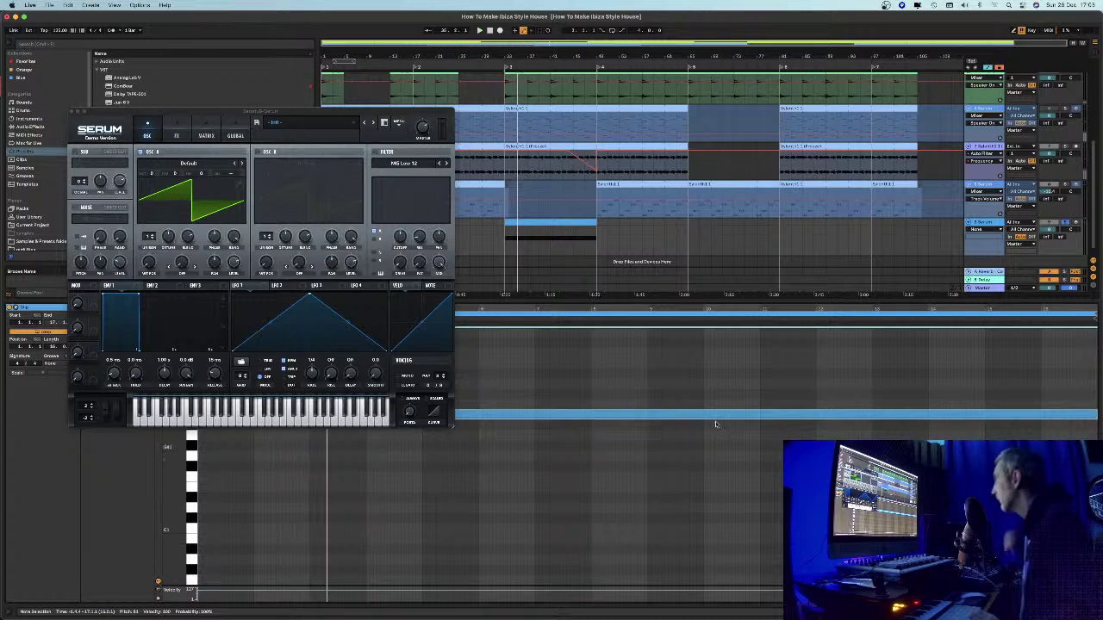
key(space)
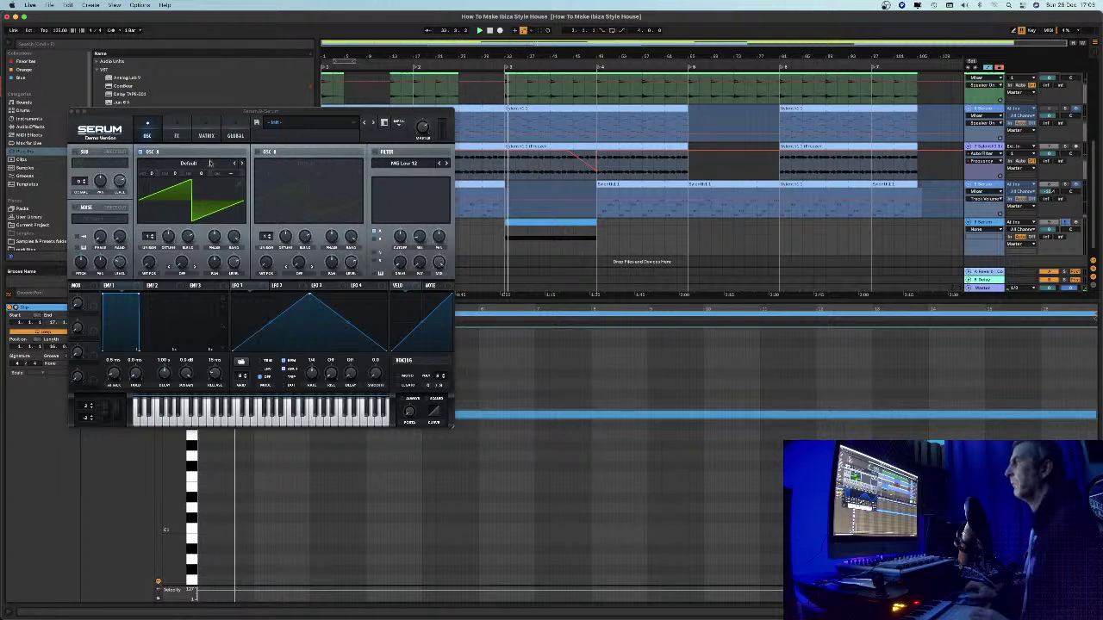
Arm track 9 for recording so Serum can be played live
drag(220, 115, 328, 127)
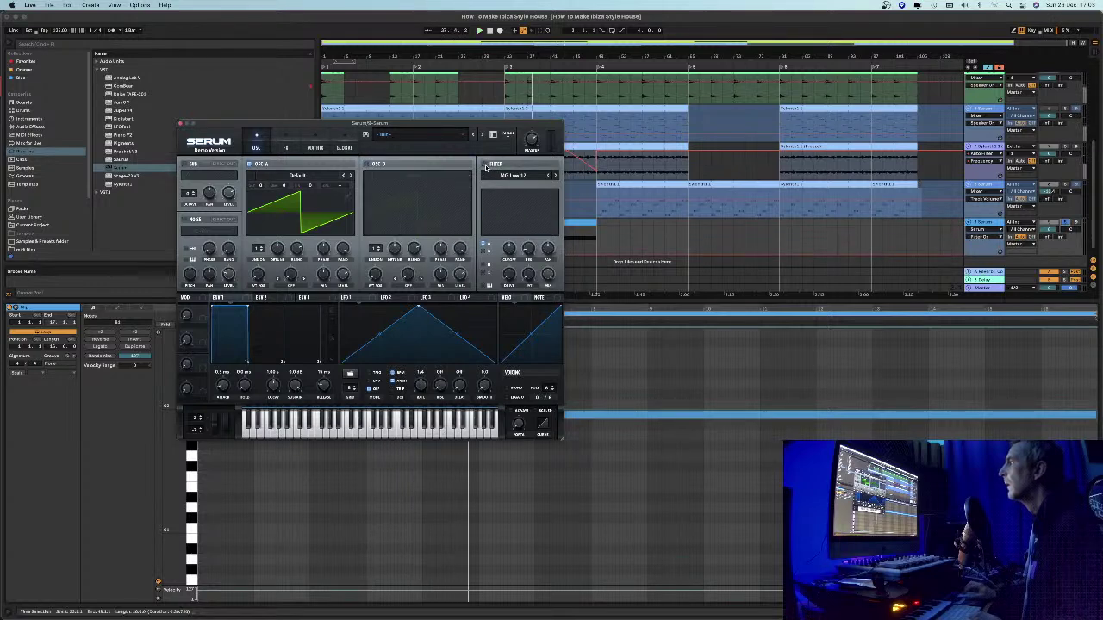
click(160, 491)
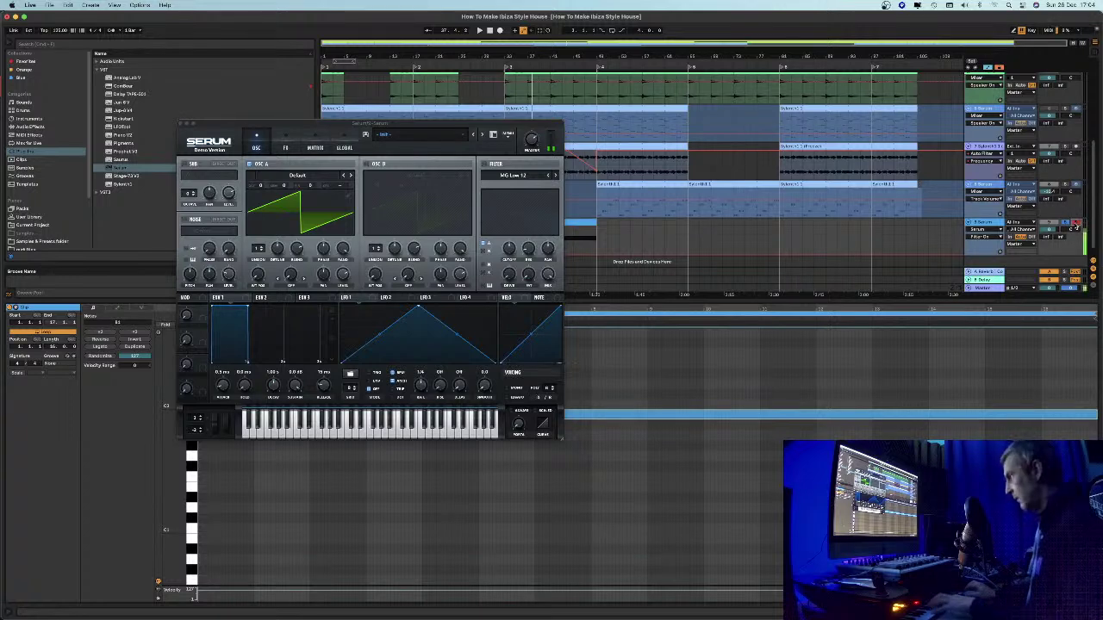
click(579, 223)
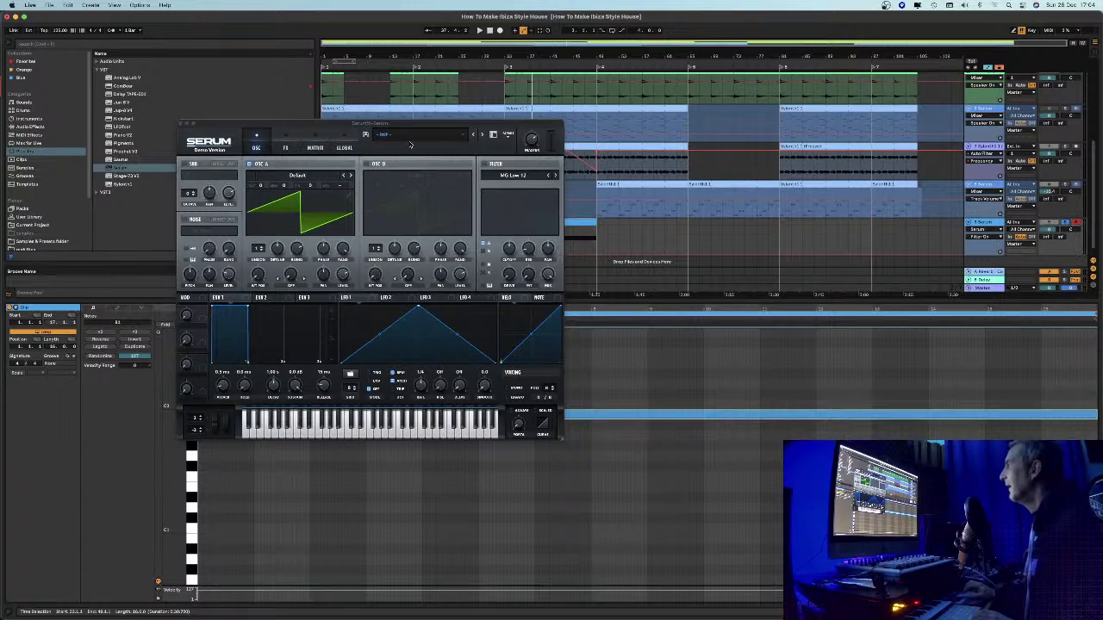
Play the sustained note again and lower it by one octave to B0
drag(409, 130, 641, 93)
click(214, 418)
key(space)
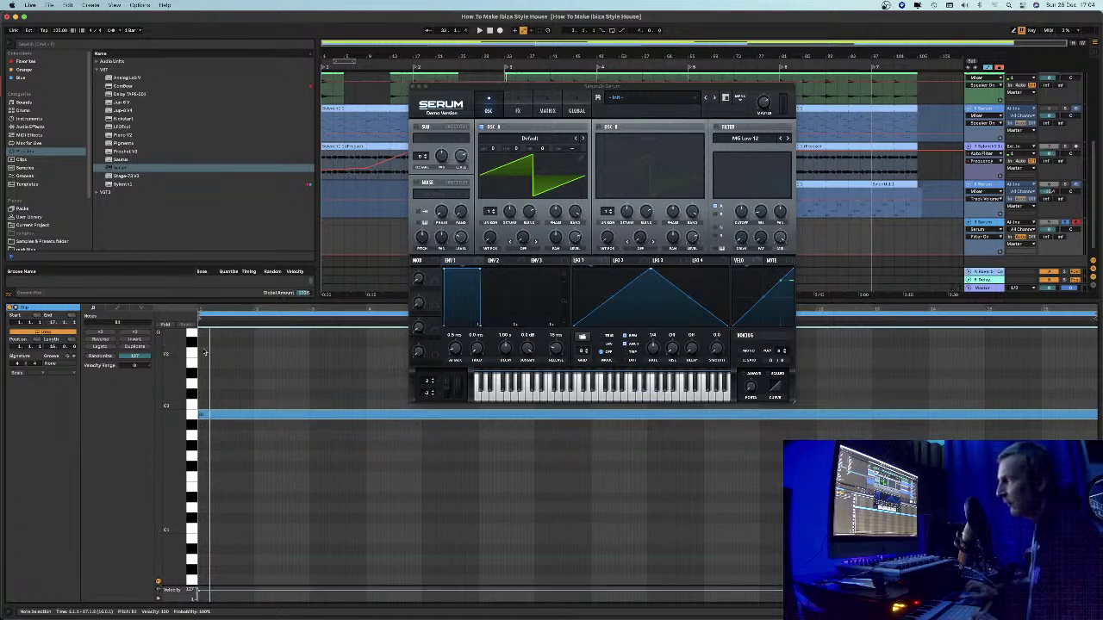
drag(201, 312, 200, 366)
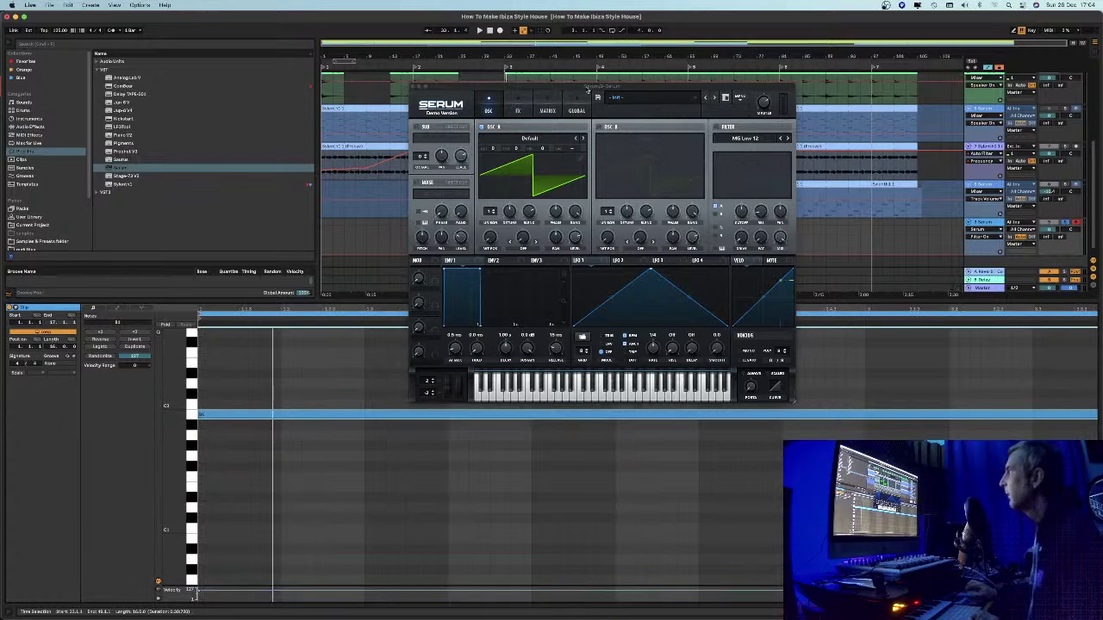
drag(597, 86, 575, 117)
click(211, 418)
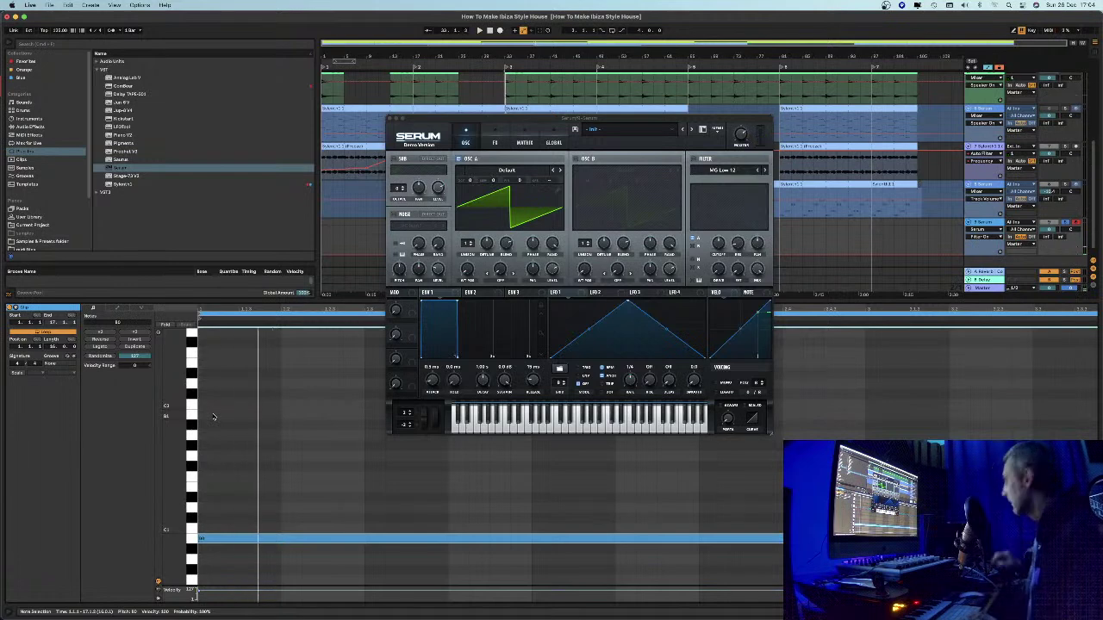
click(213, 417)
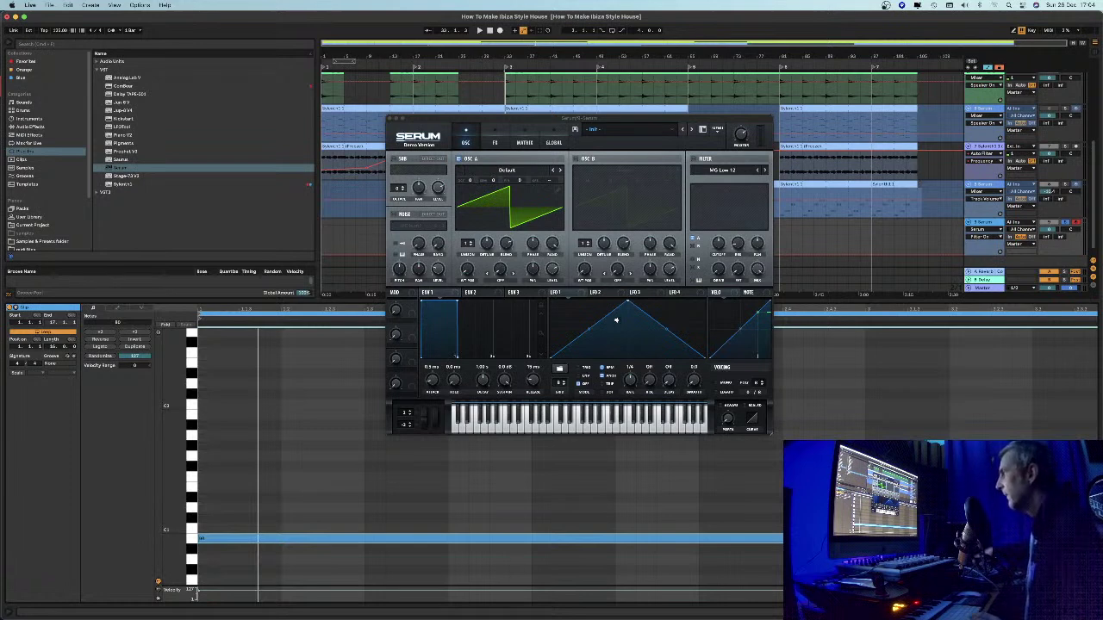
Set Serum's pitch bend range to 24 semitones up and -24 semitones down
click(405, 416)
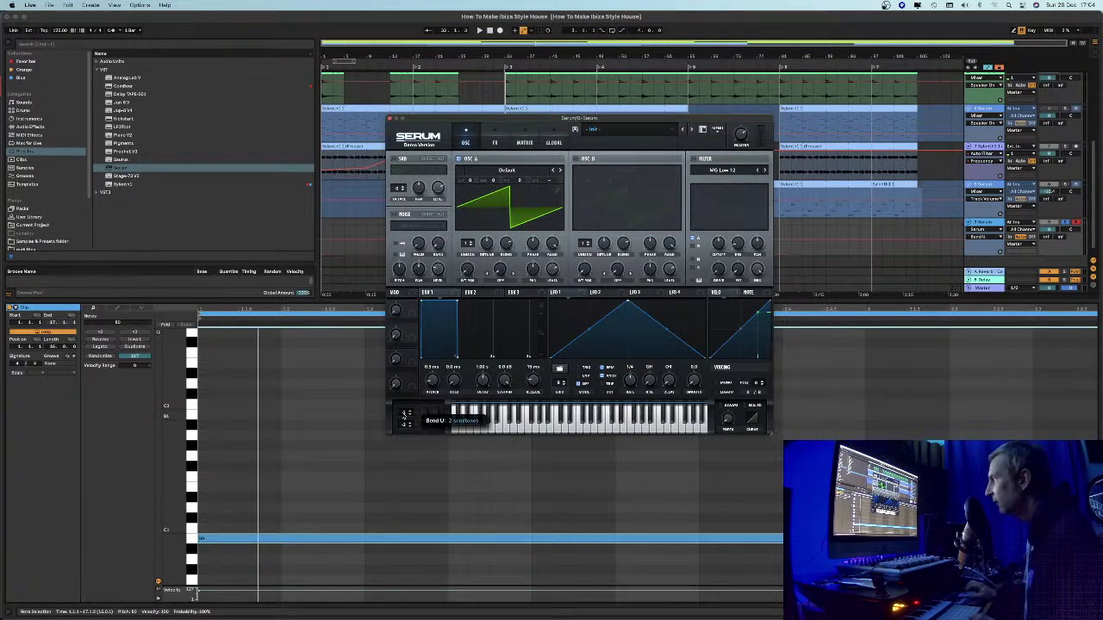
drag(405, 414, 406, 395)
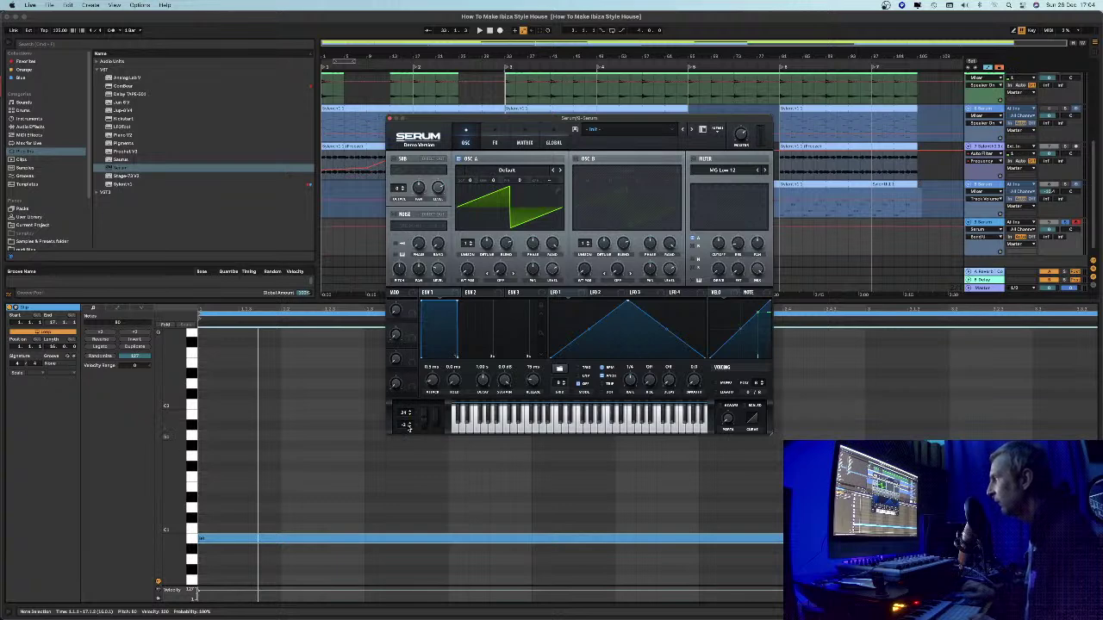
drag(409, 427, 402, 449)
click(221, 544)
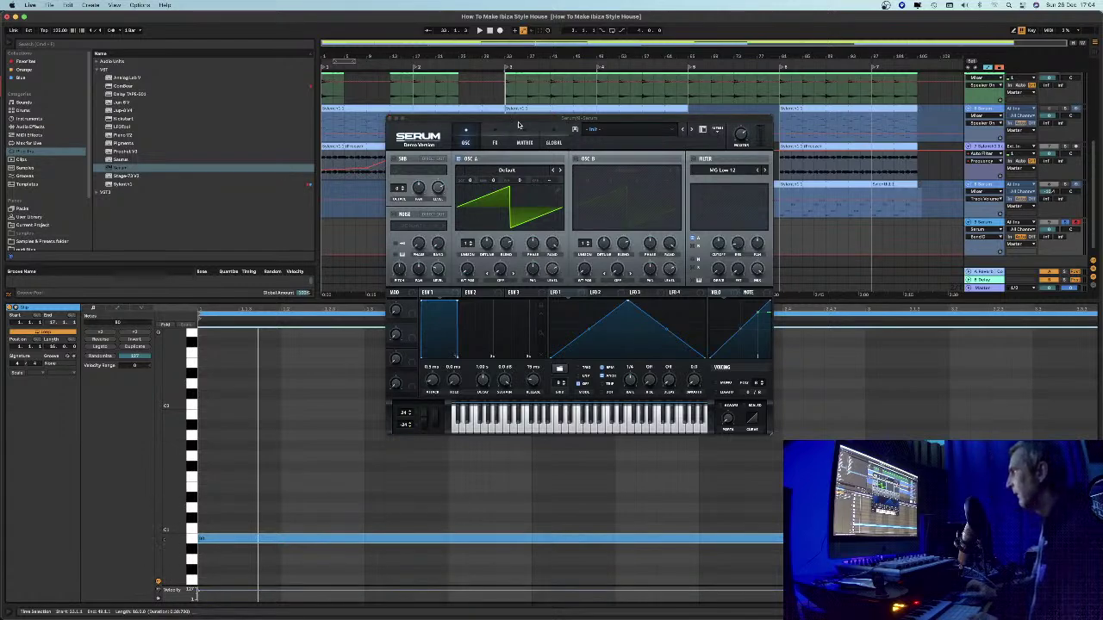
Show the sustained note clip's envelopes and choose MIDI Ctrl with Pitch Bend as the envelope to edit
drag(486, 120, 380, 107)
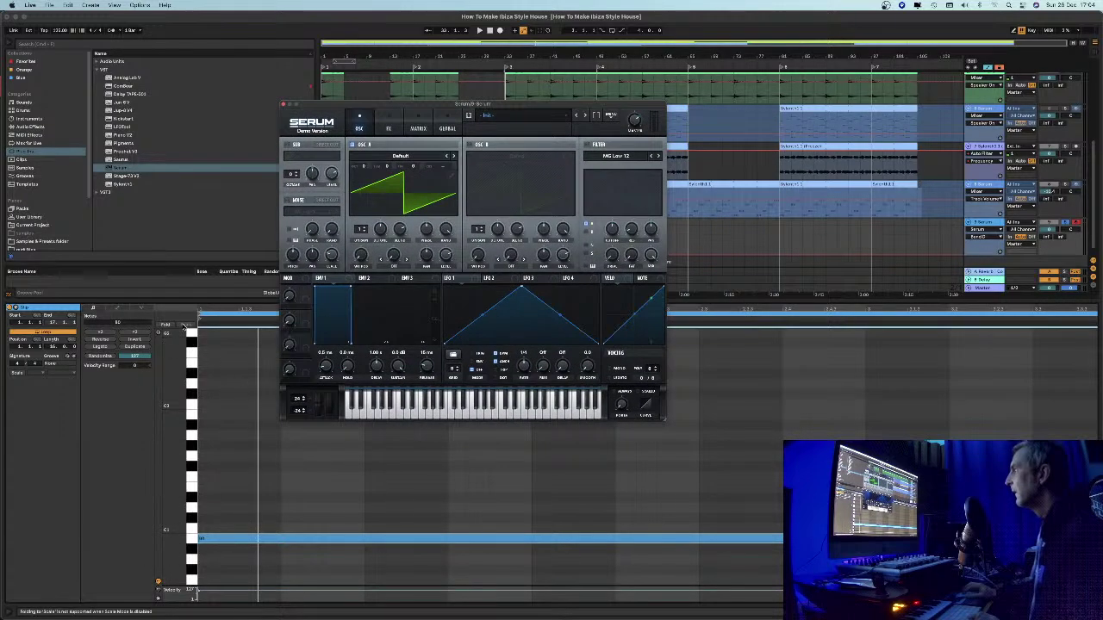
click(117, 308)
click(116, 309)
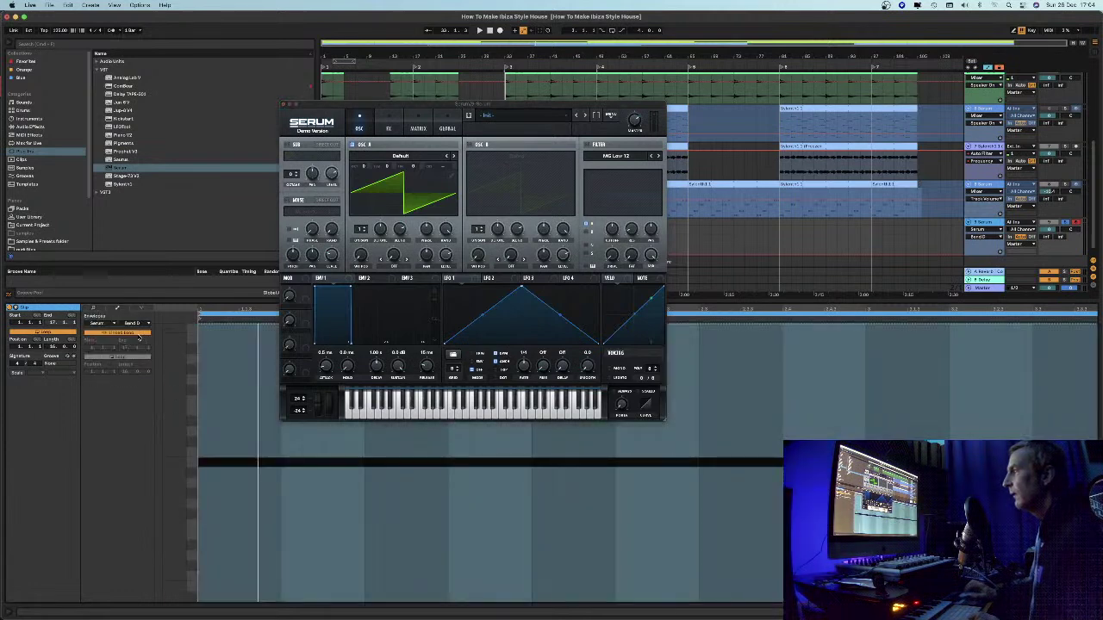
click(137, 324)
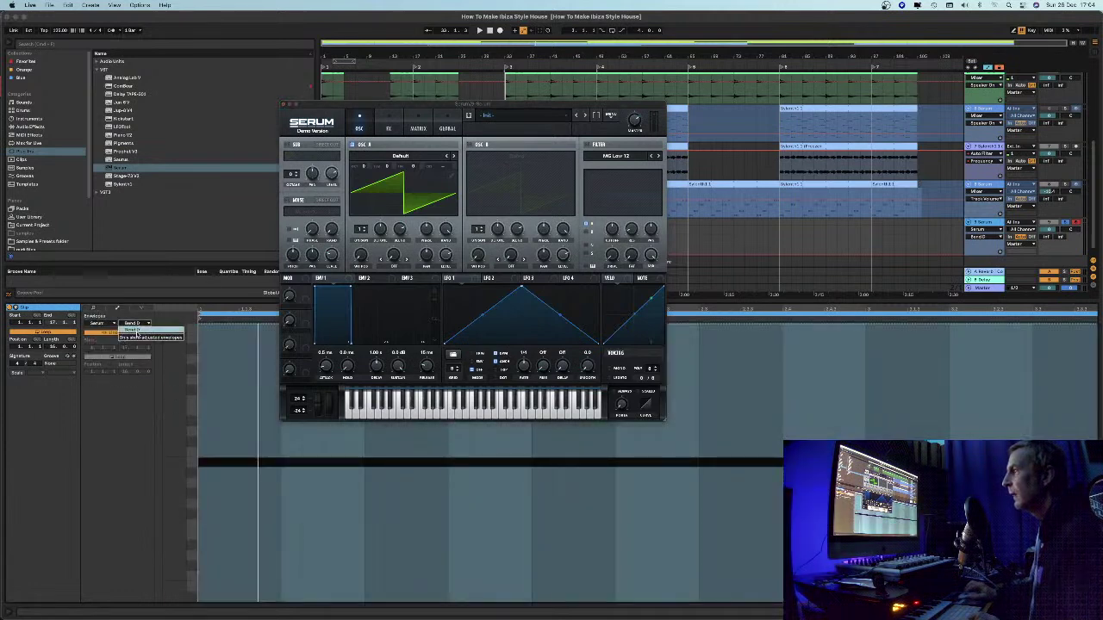
click(136, 332)
click(110, 325)
click(116, 339)
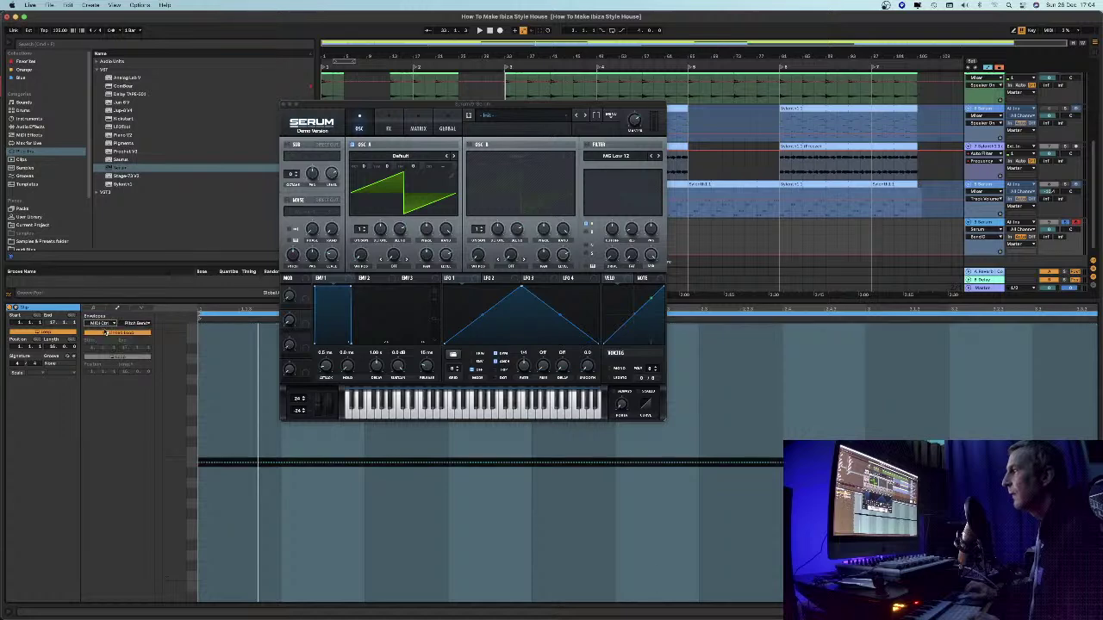
Draw a pitch bend ramp across the whole 16-bar clip, rising from the minimum at its start to the maximum at its end
click(199, 461)
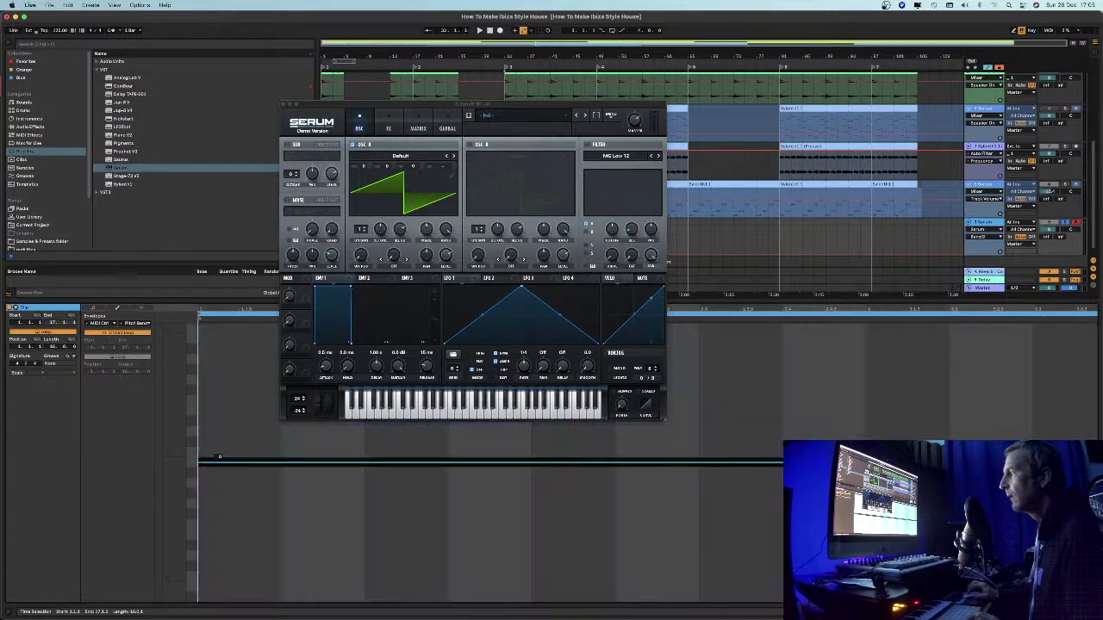
drag(211, 463, 246, 595)
click(880, 331)
drag(885, 331, 1093, 329)
drag(819, 309, 729, 276)
drag(463, 102, 273, 79)
drag(643, 330, 1100, 340)
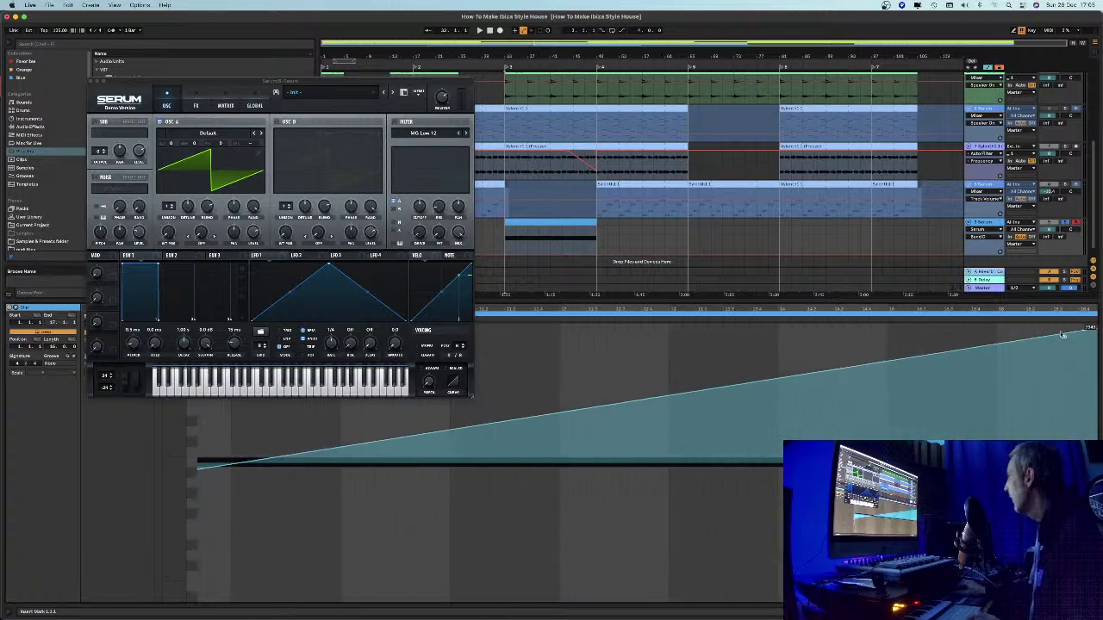
double_click(902, 307)
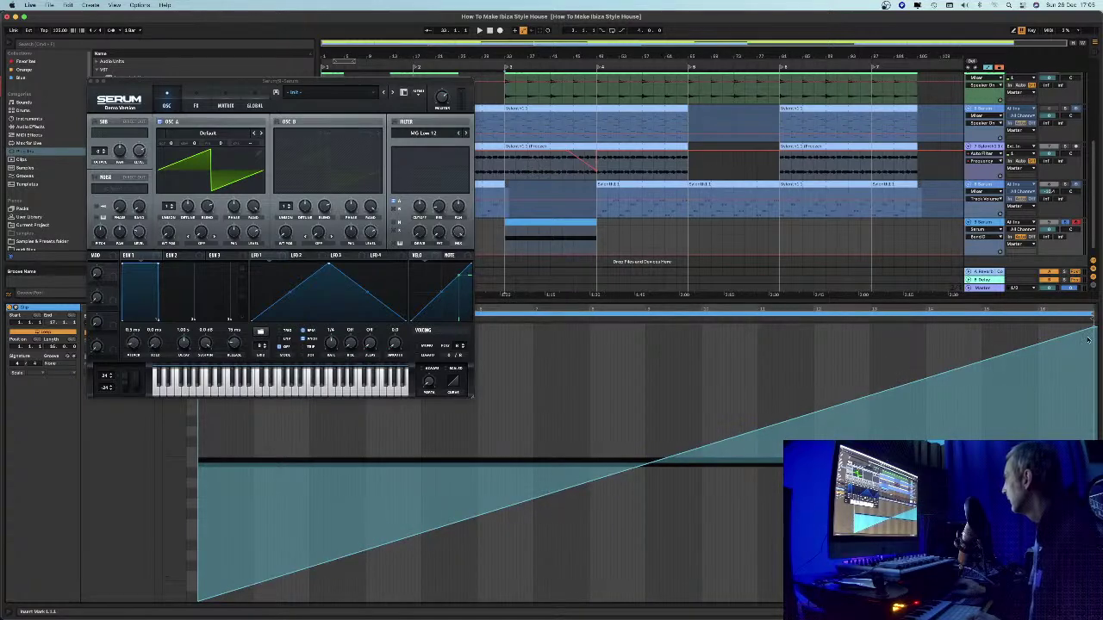
drag(1093, 328, 1086, 326)
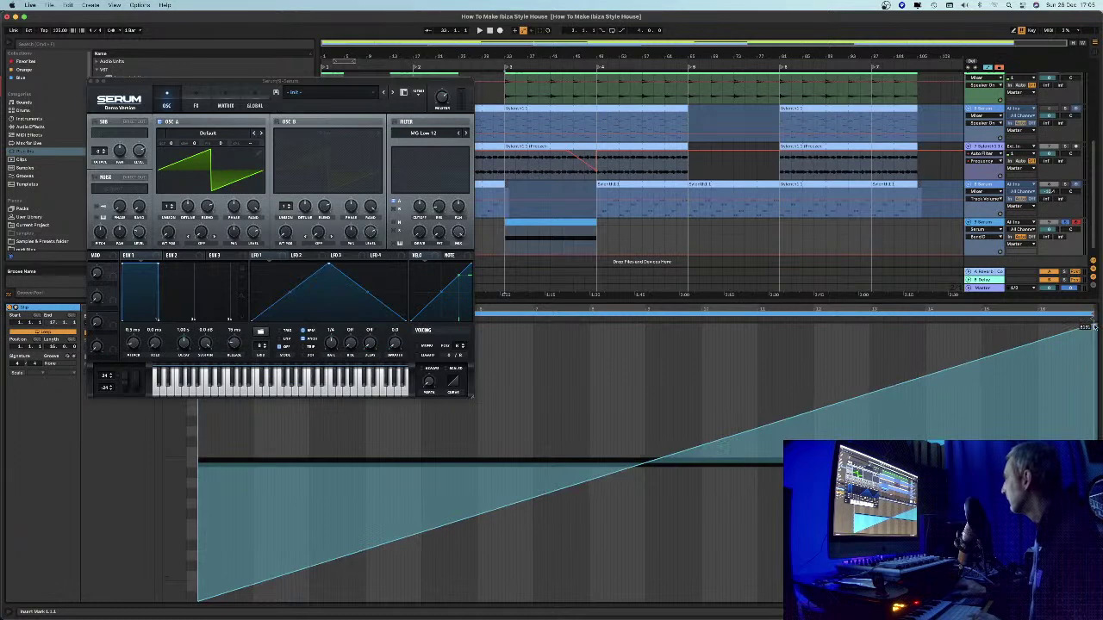
Play the pitch ramp and set Serum's downward pitch bend range to -12 semitones
key(space)
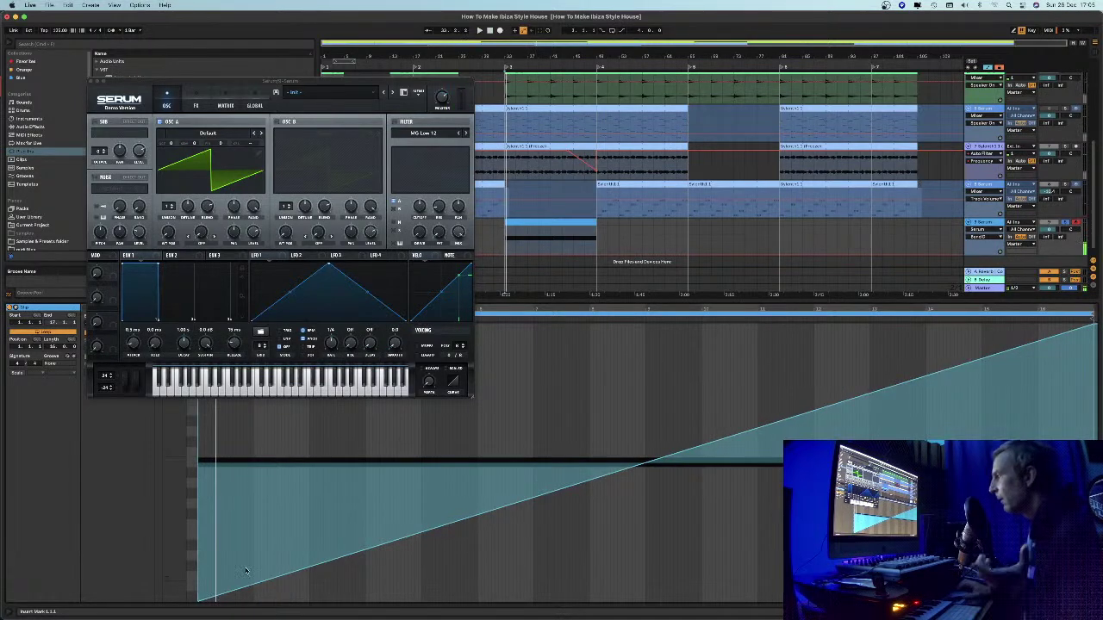
click(105, 385)
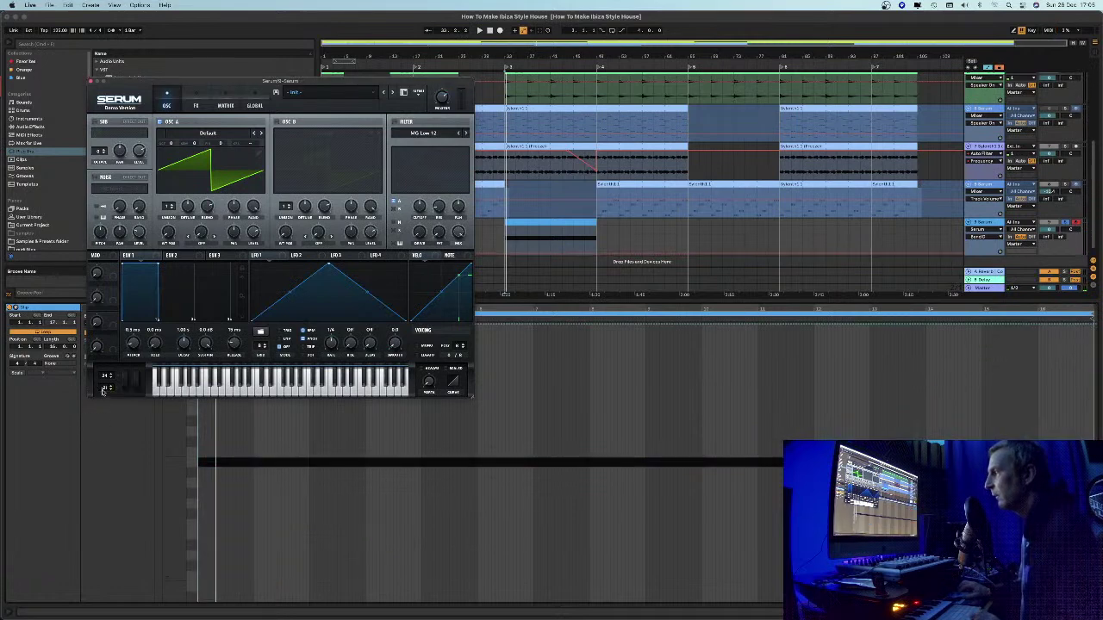
drag(105, 391, 103, 369)
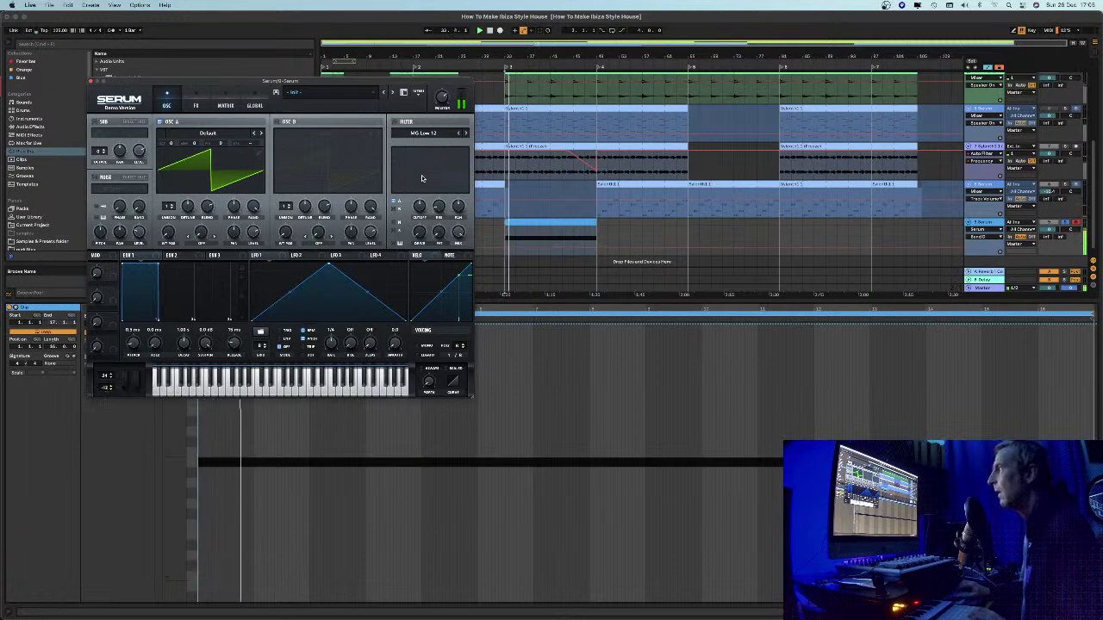
Enable Serum's filter on oscillator A, assign LFO 1 to its cutoff and adjust the modulation amount
click(393, 121)
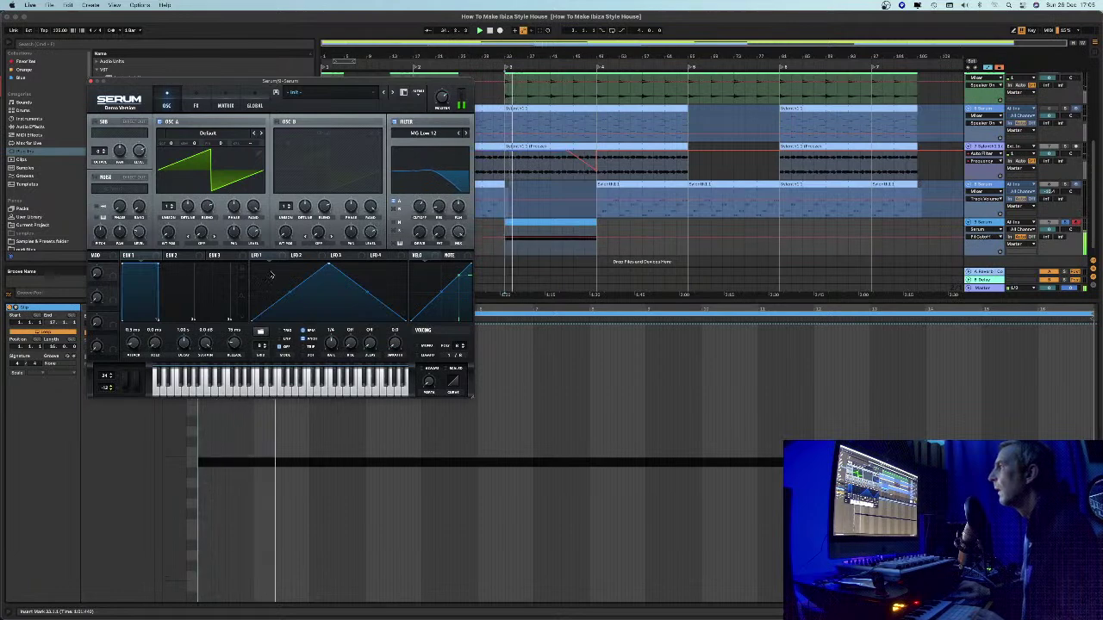
drag(255, 255, 420, 205)
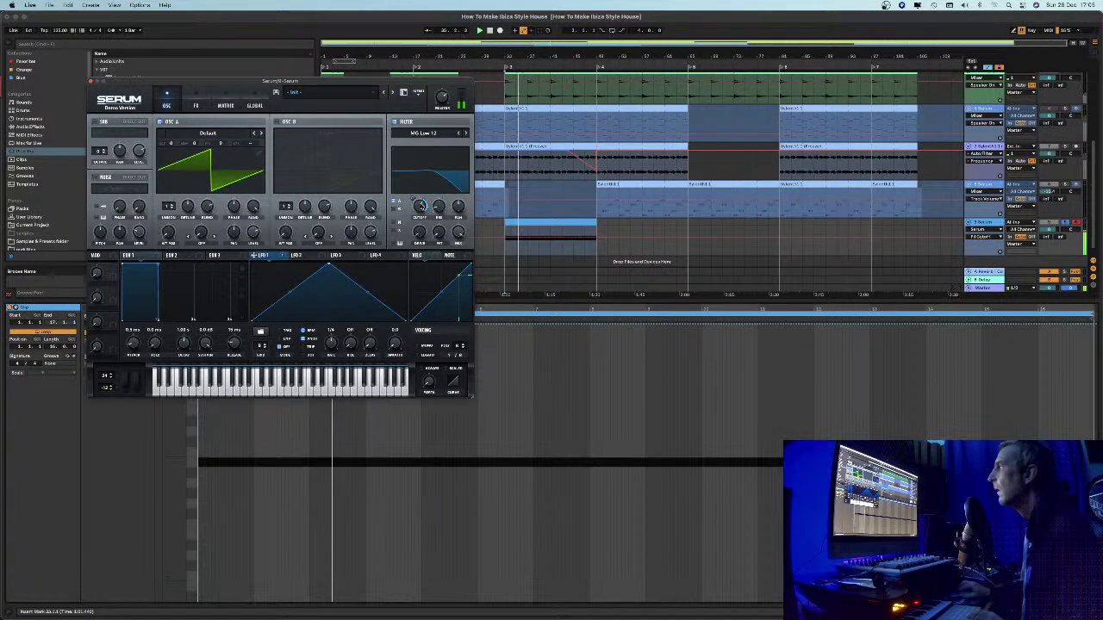
mouse_move(420, 205)
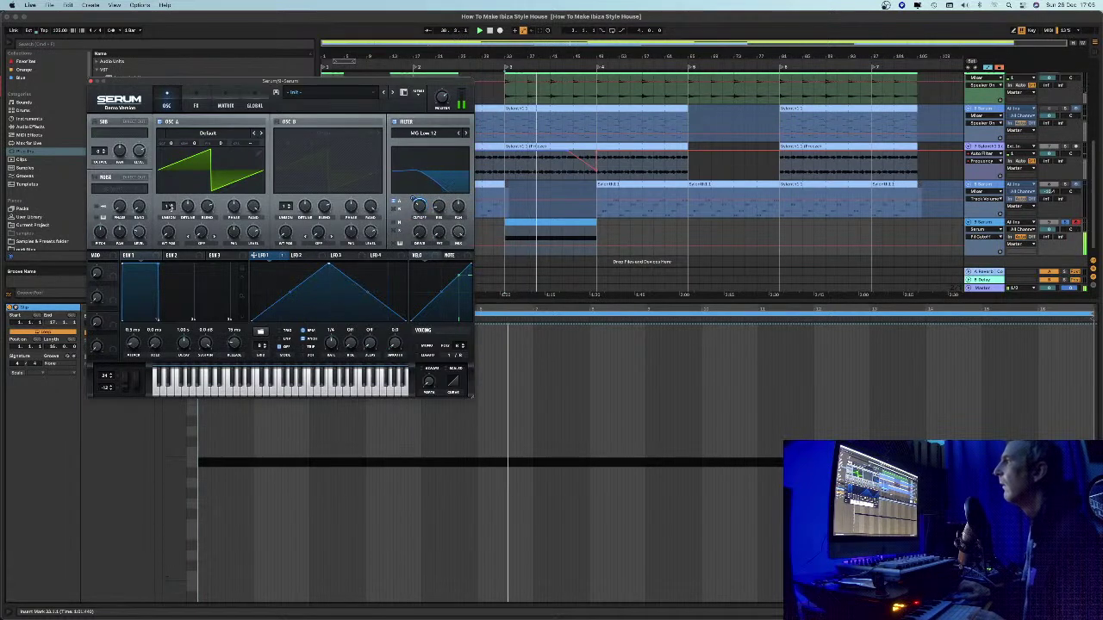
mouse_move(171, 131)
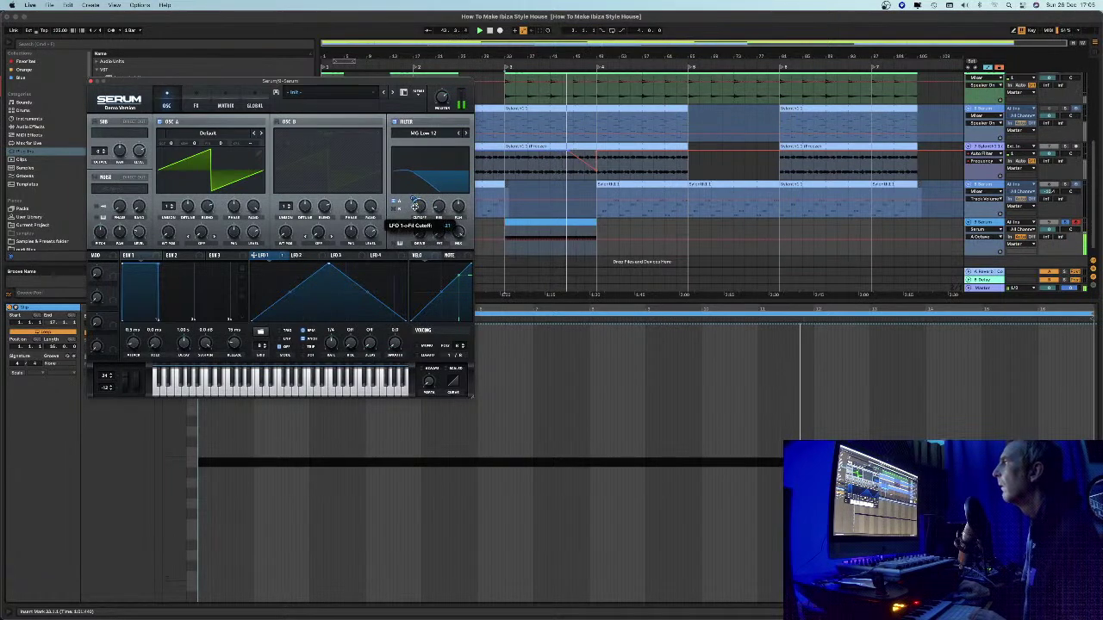
drag(414, 207, 411, 203)
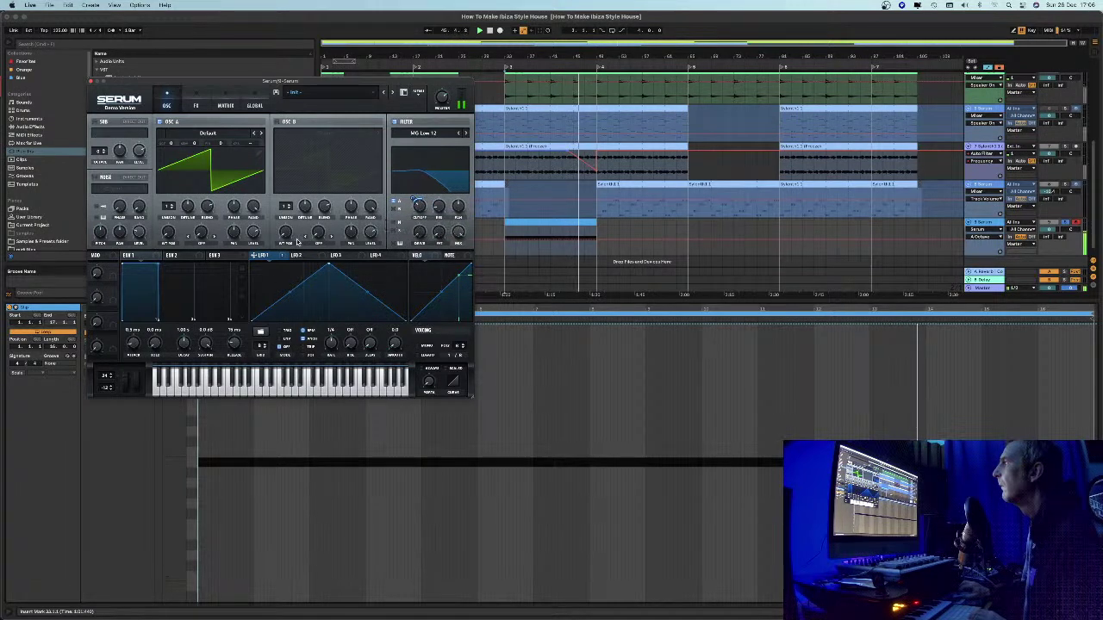
Turn on Serum's reverb effect and adjust its wet mix
click(197, 106)
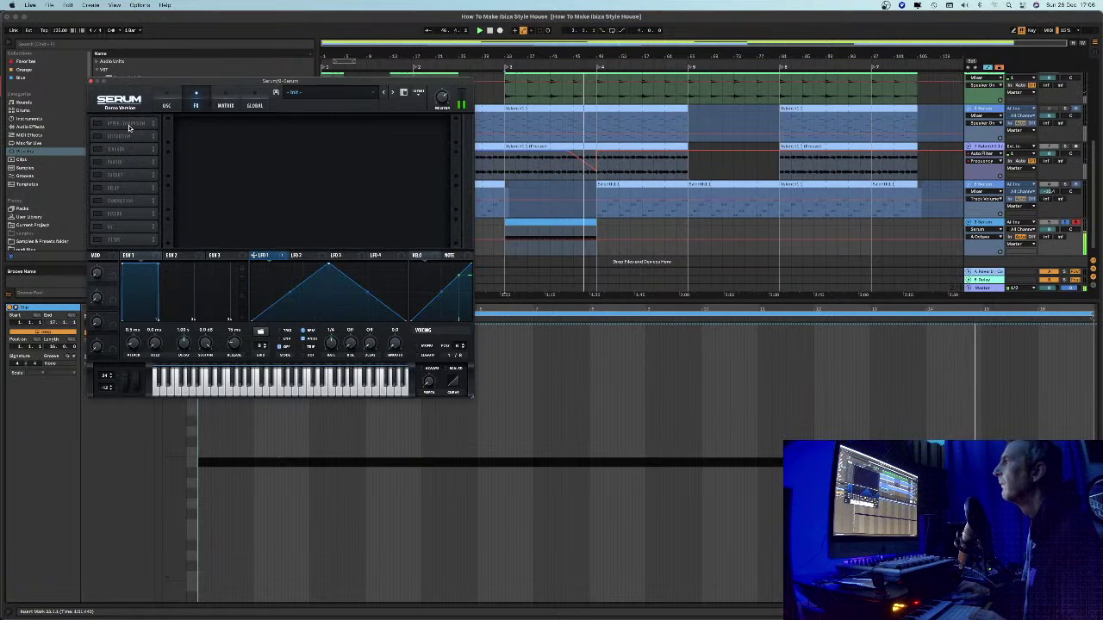
click(97, 213)
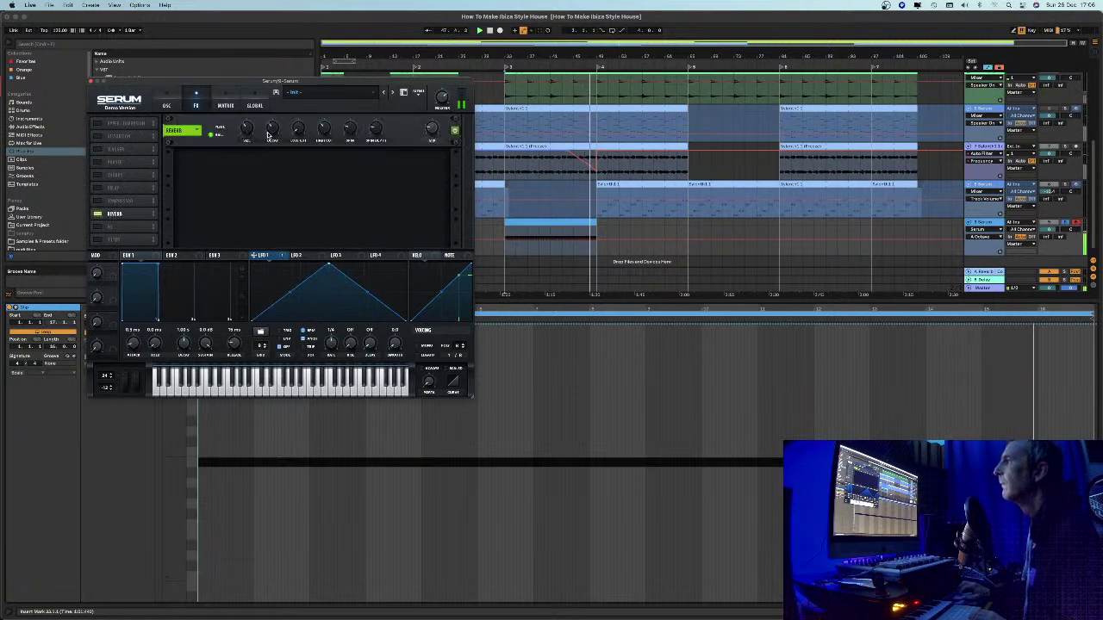
mouse_move(432, 130)
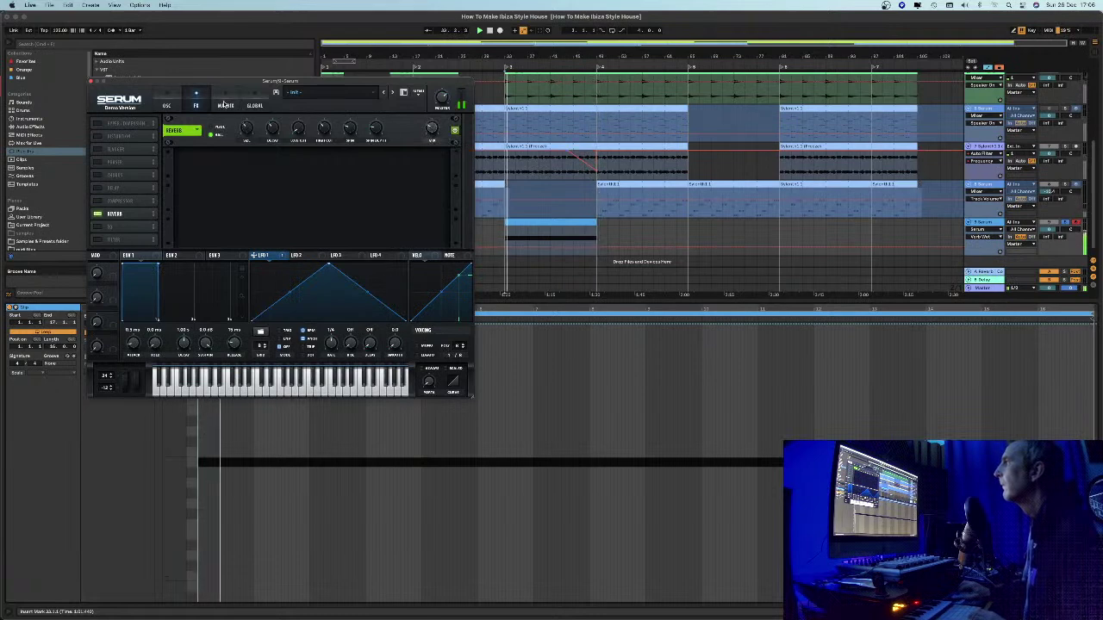
Readjust the LFO 1 cutoff modulation, then unsolo track 9 and lower Serum's filter cutoff against the full mix
click(170, 104)
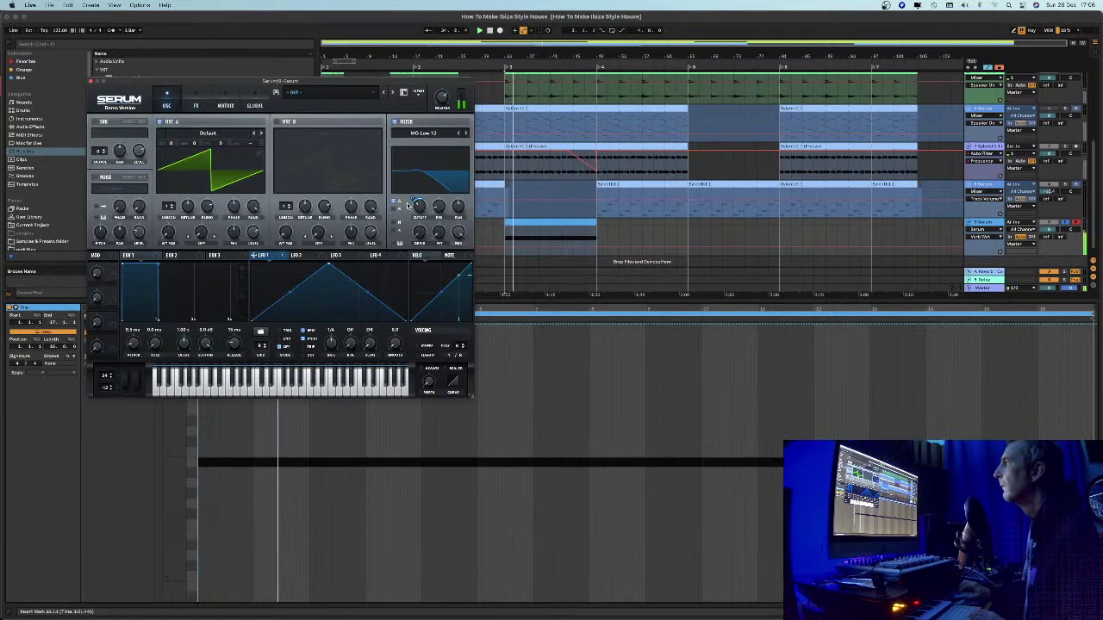
mouse_move(417, 206)
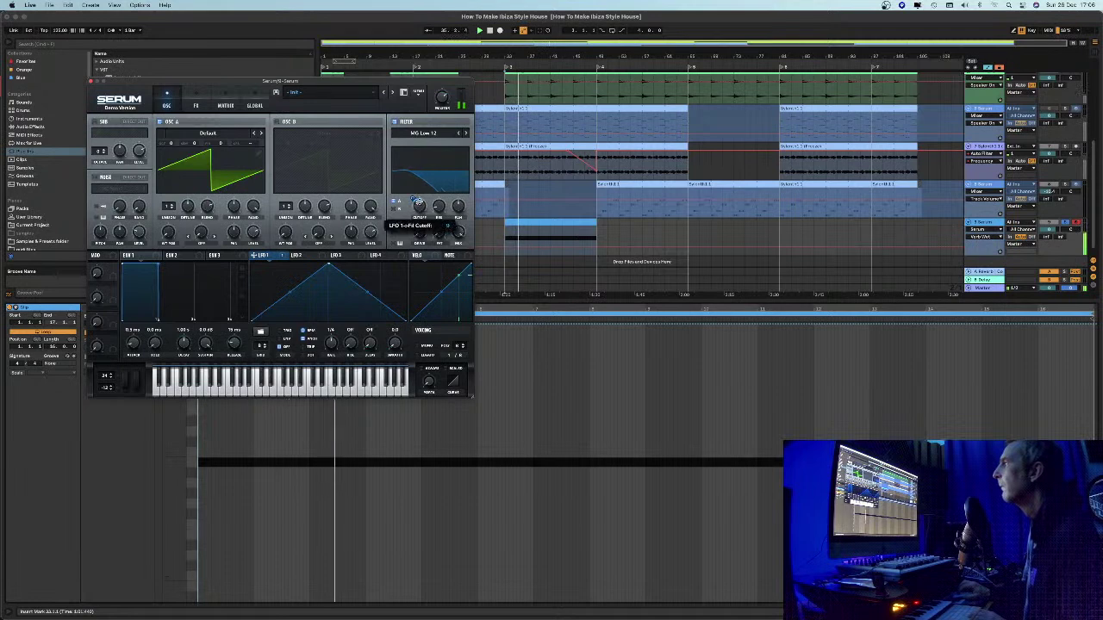
drag(418, 206, 415, 231)
click(1058, 228)
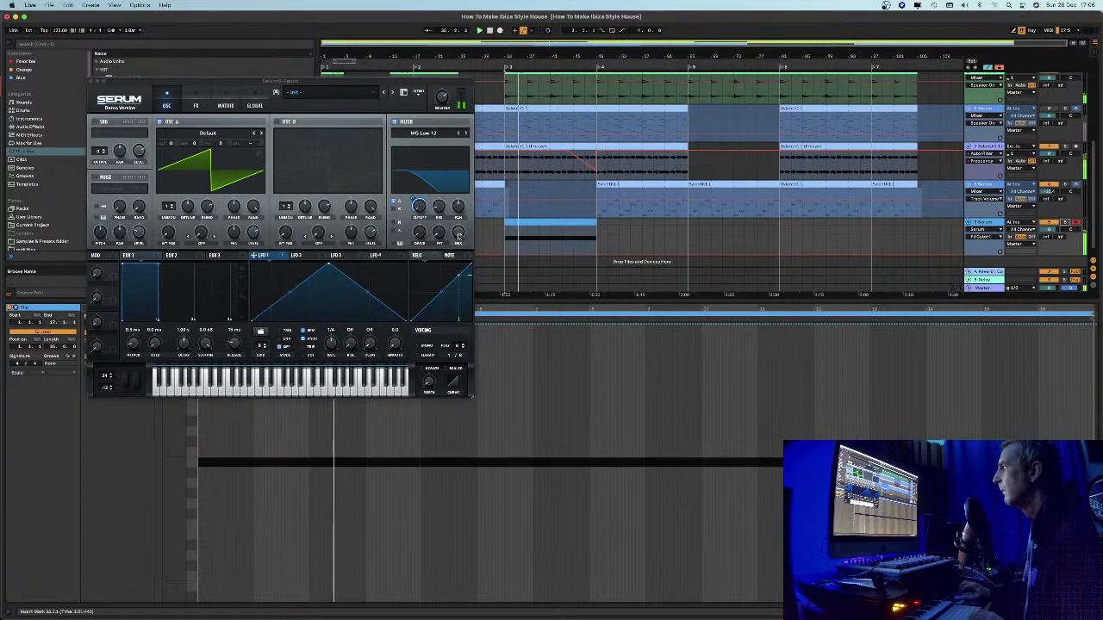
click(418, 207)
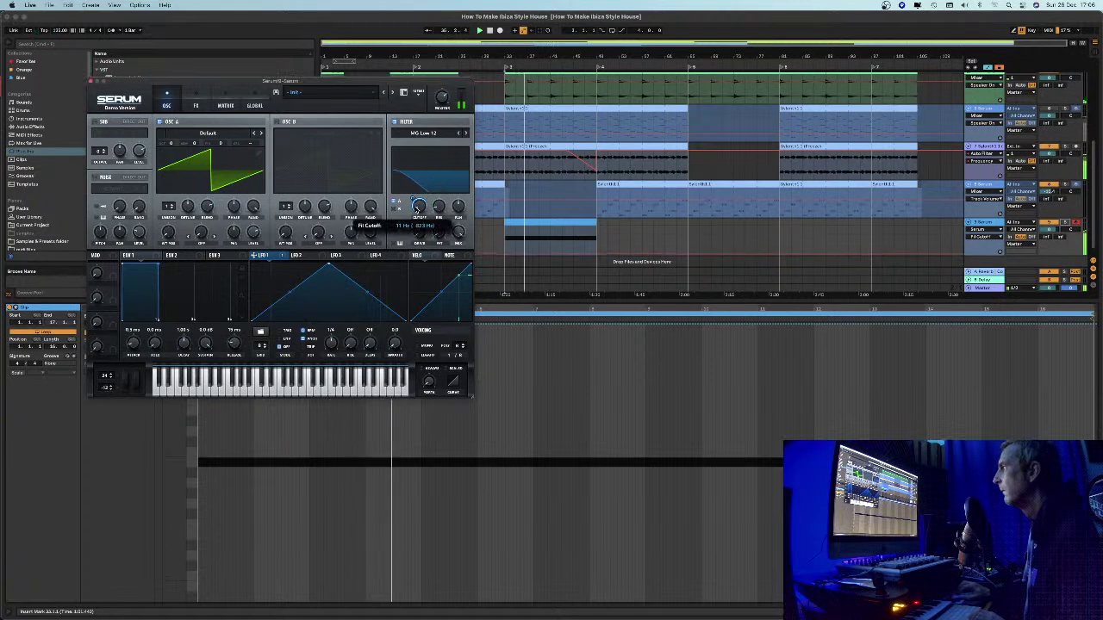
Reopen the track 9 riser clip and bring its MIDI Ctrl Pitch Bend envelope back into view
click(520, 222)
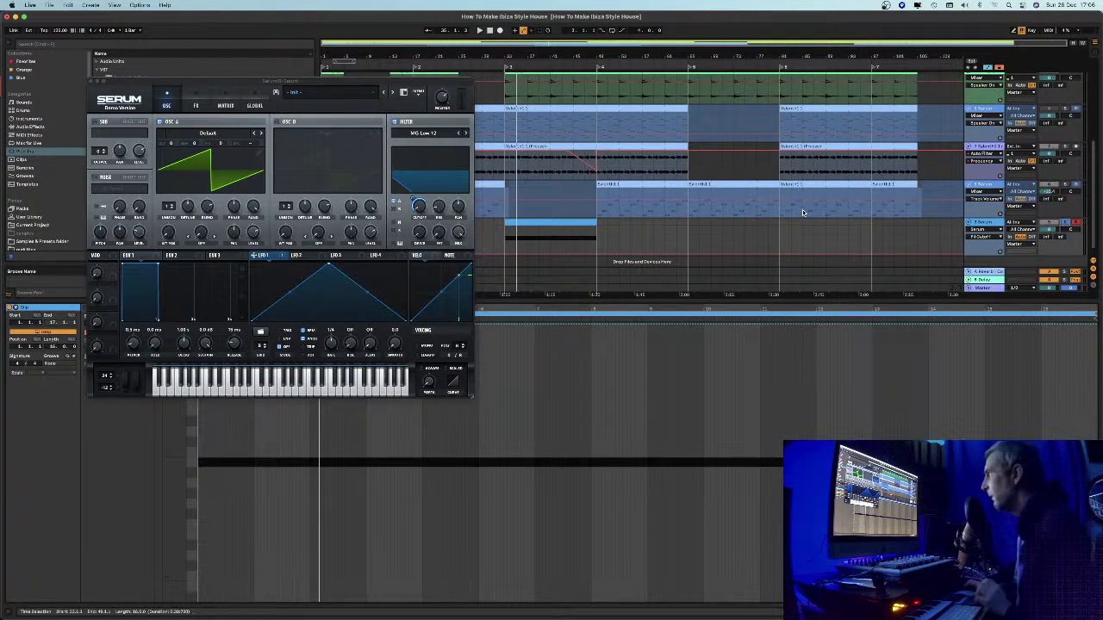
drag(520, 54, 521, 83)
click(659, 224)
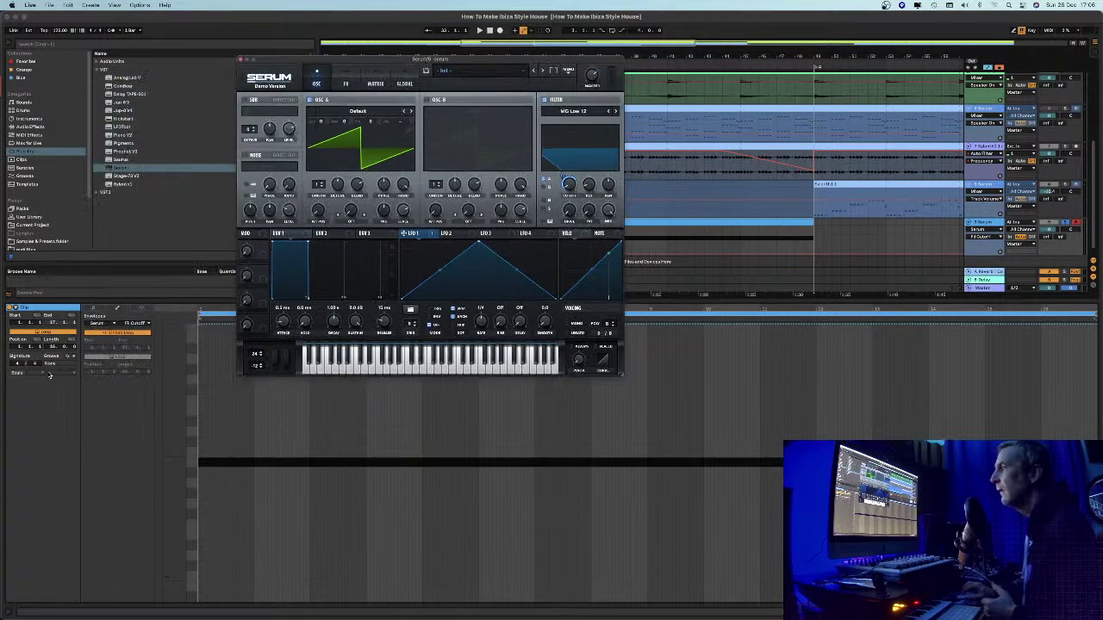
click(105, 399)
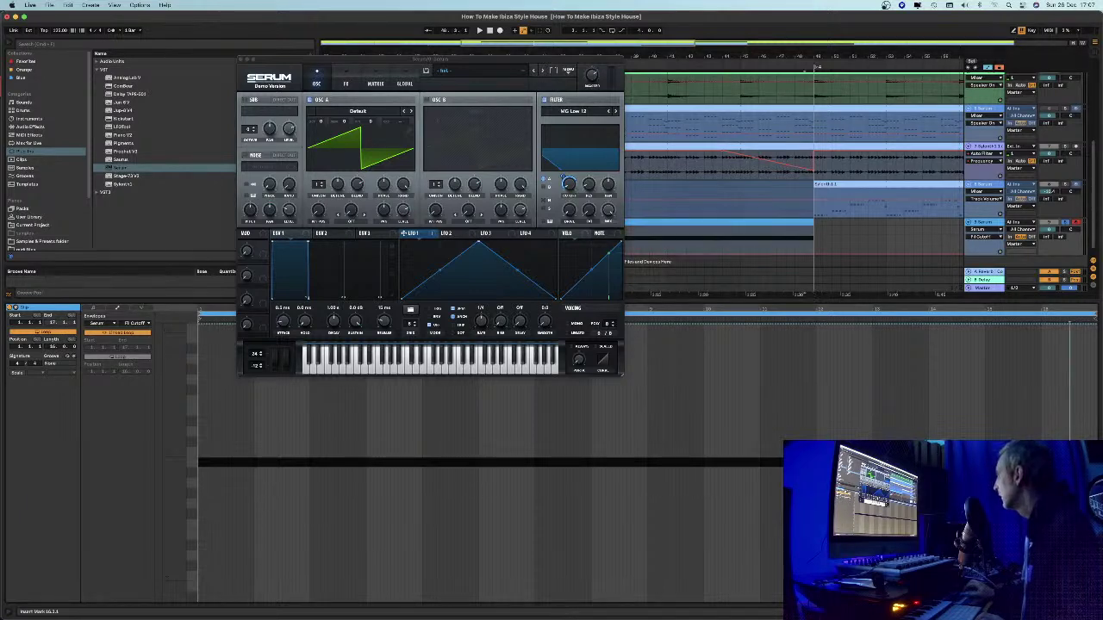
double_click(1069, 465)
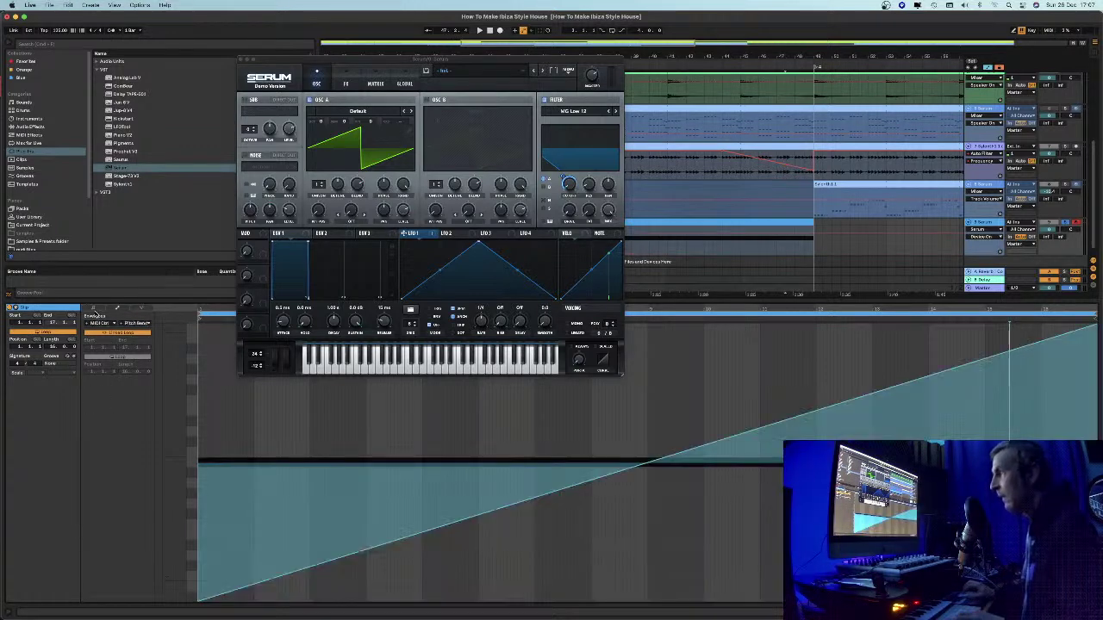
Shorten the sustained B0 note to four bars so it ends at bar 5 of the clip
click(96, 313)
key(Left)
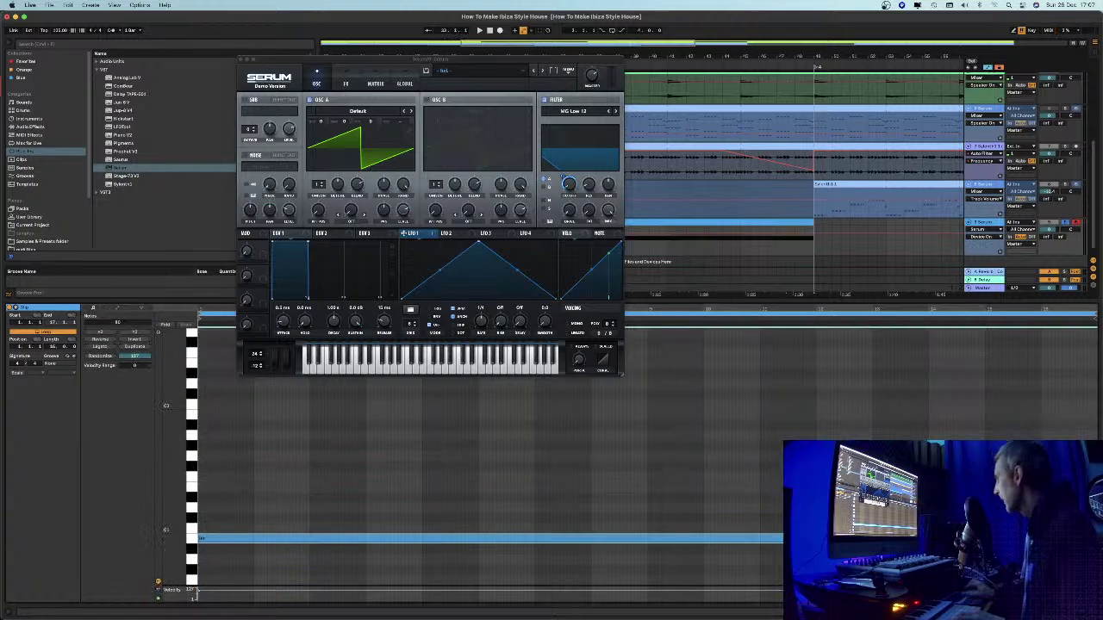
drag(784, 540, 670, 539)
key(Left)
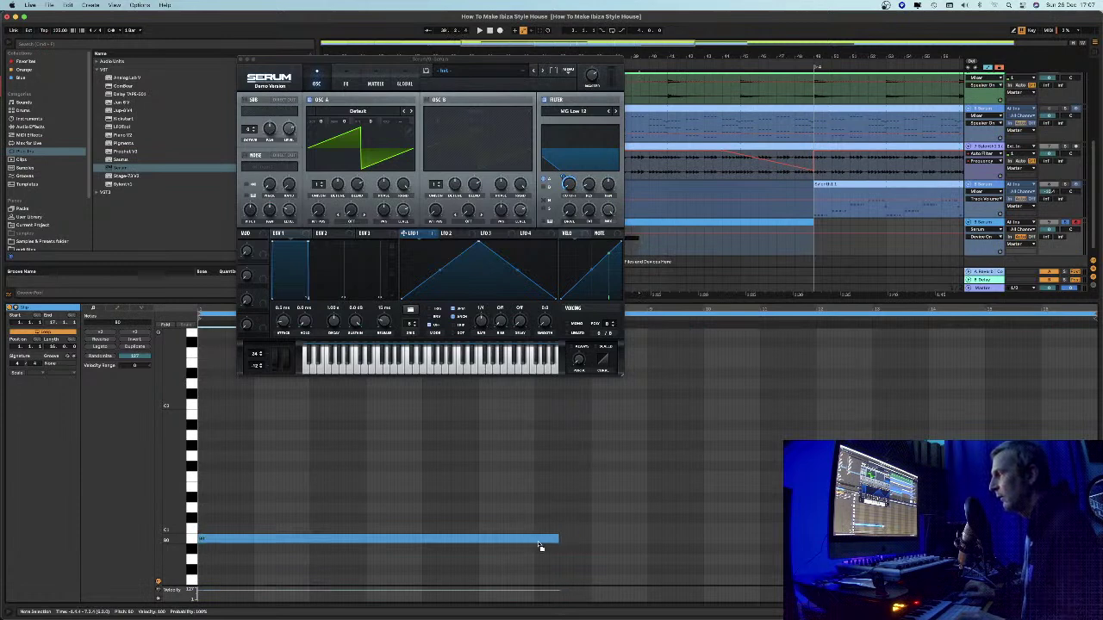
drag(560, 540, 376, 539)
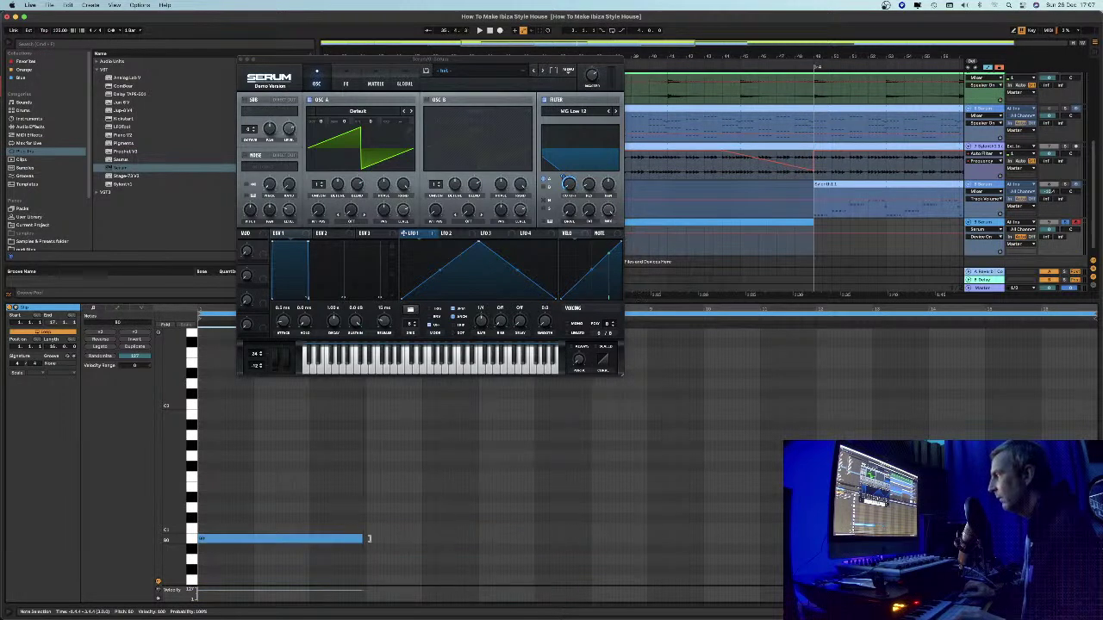
drag(338, 59, 765, 197)
click(368, 539)
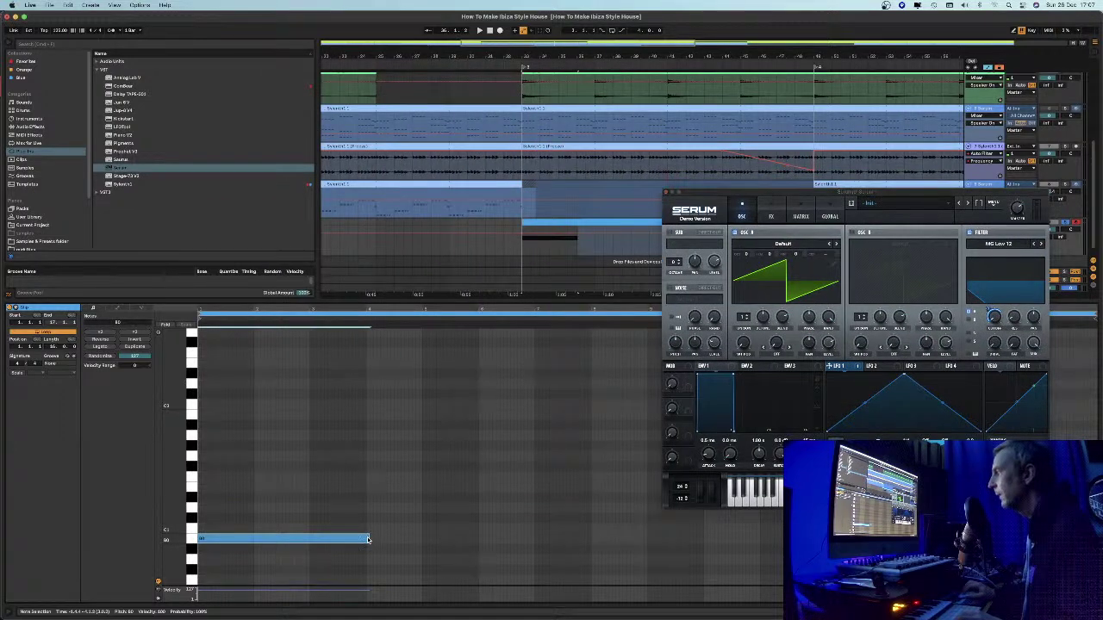
drag(369, 539, 422, 539)
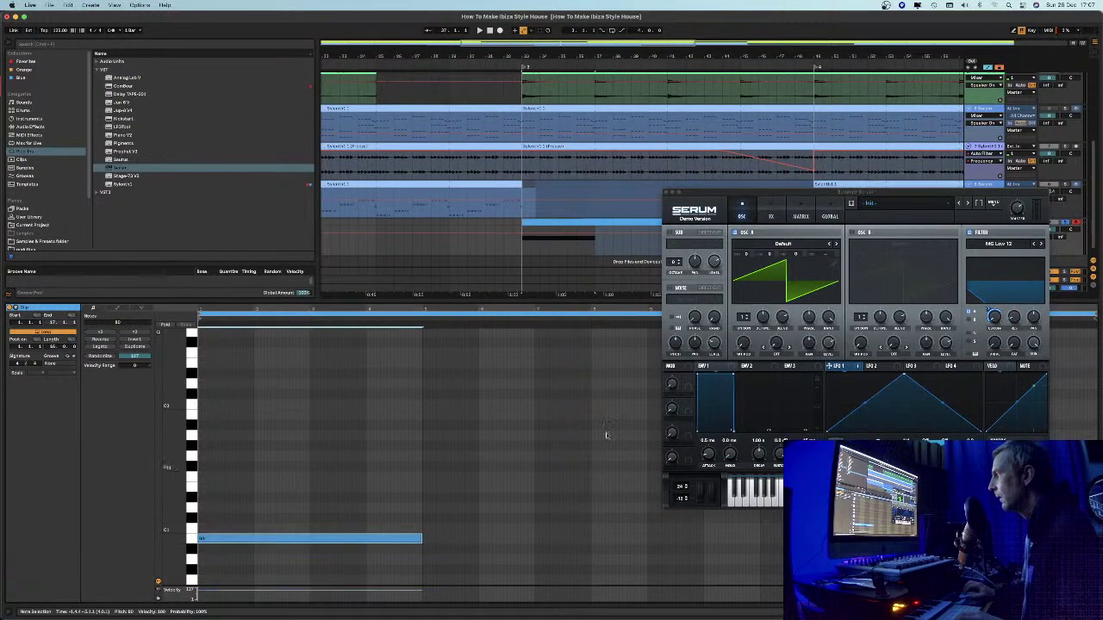
Reshape the pitch bend envelope to reach its maximum at bar 5, where the shortened note ends, and play it
drag(750, 198, 692, 193)
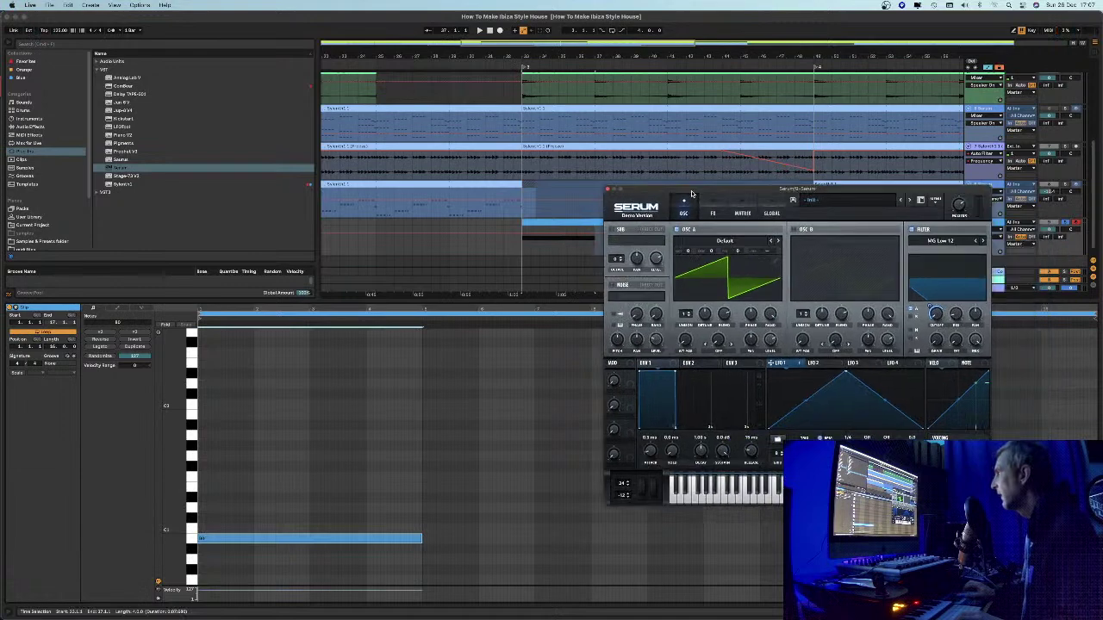
click(122, 309)
drag(472, 515, 423, 327)
key(space)
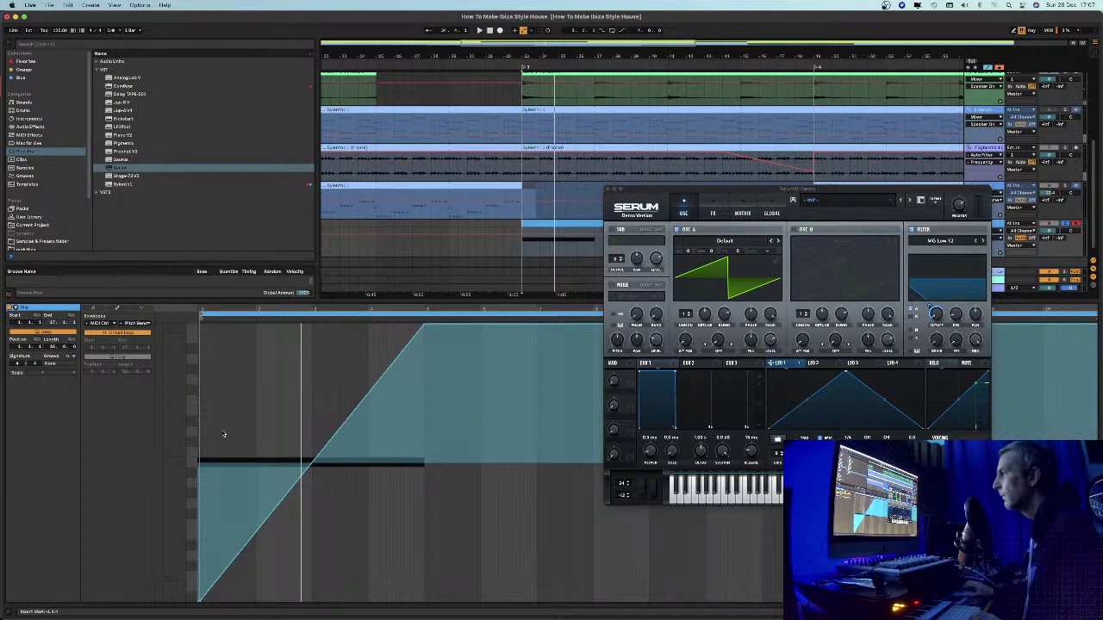
Return to the clip's notes, select the four-bar note and play it again
key(space)
click(100, 312)
click(233, 543)
key(space)
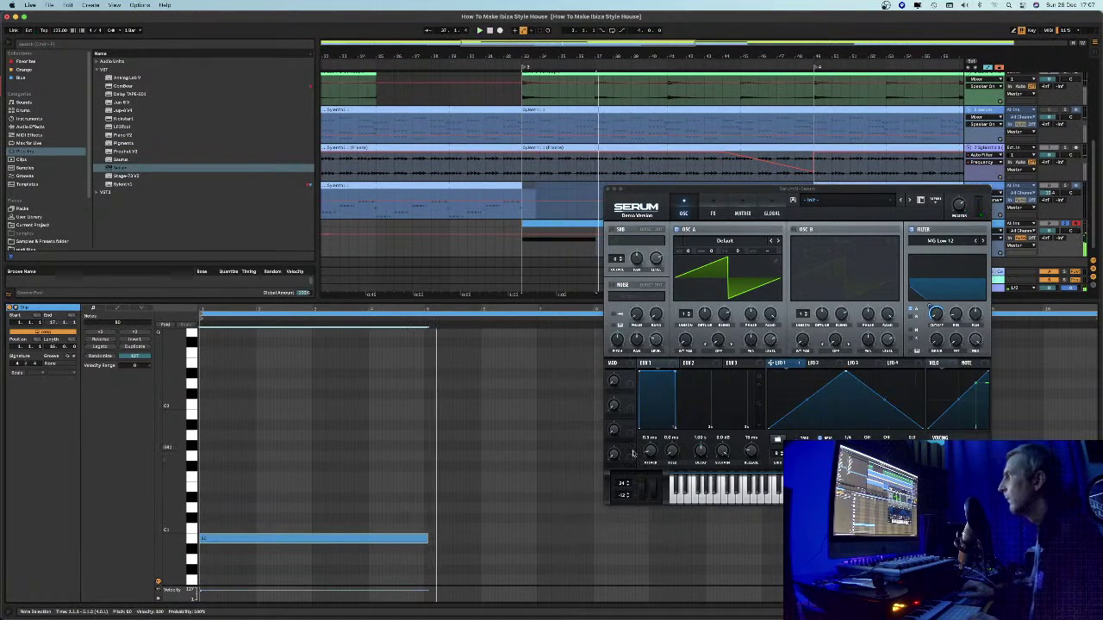
Lower Serum's upward pitch bend range and audition oscillator A wavetables, settling on Analog_BD_Sin
click(624, 486)
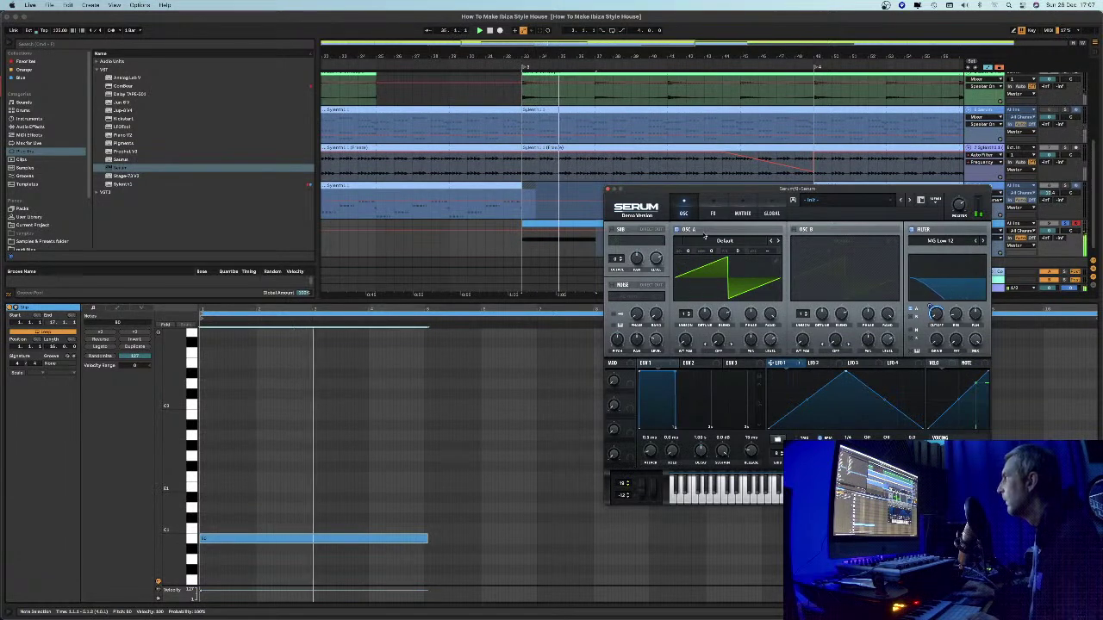
click(778, 241)
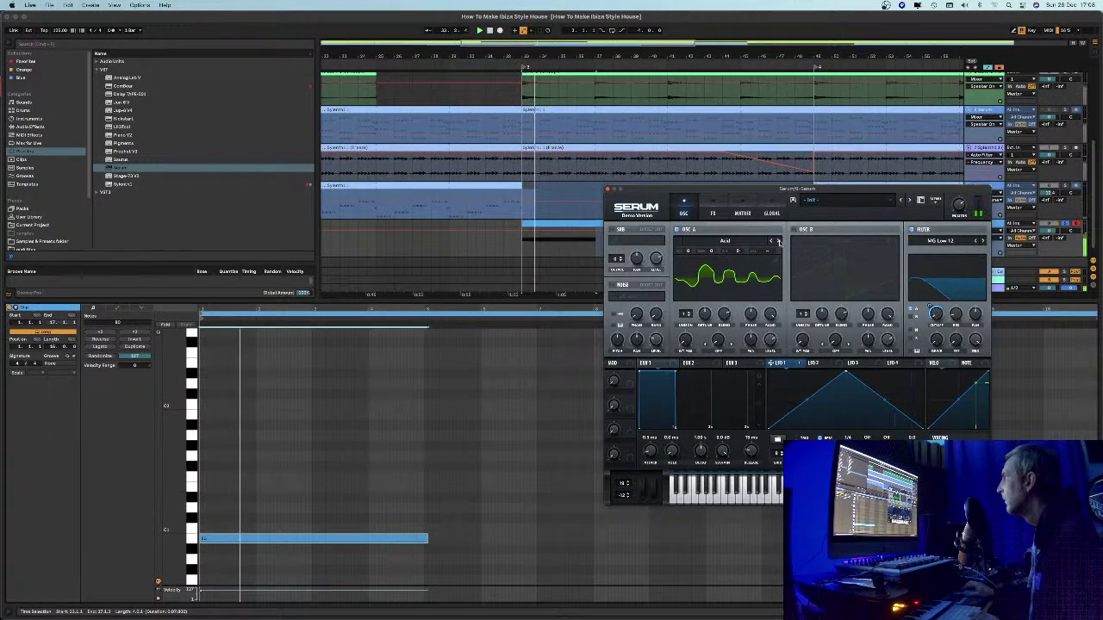
click(778, 241)
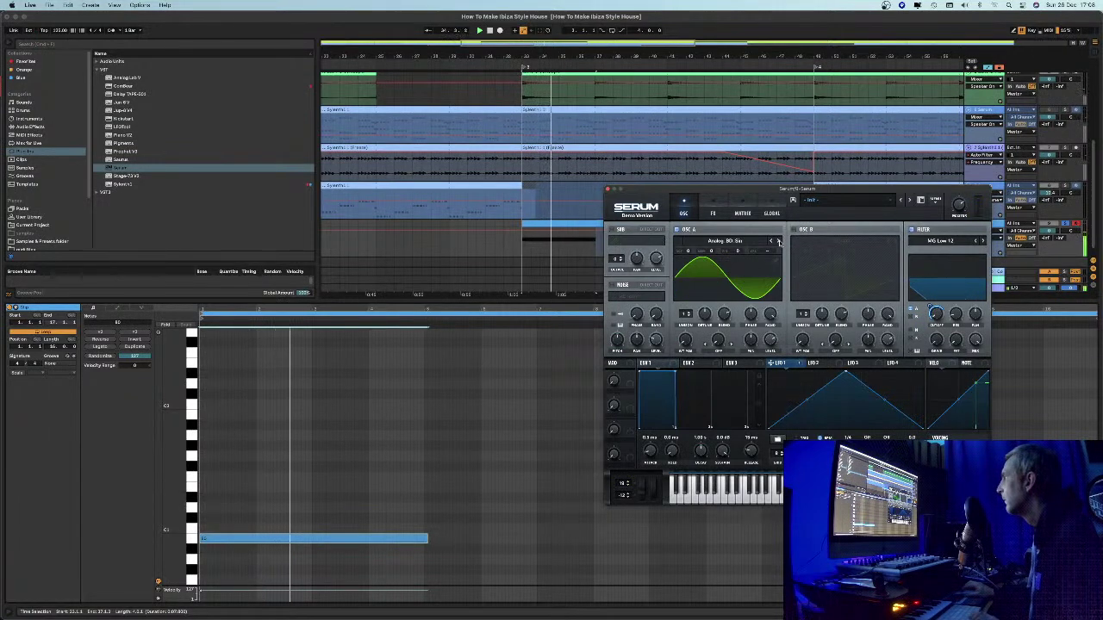
click(778, 241)
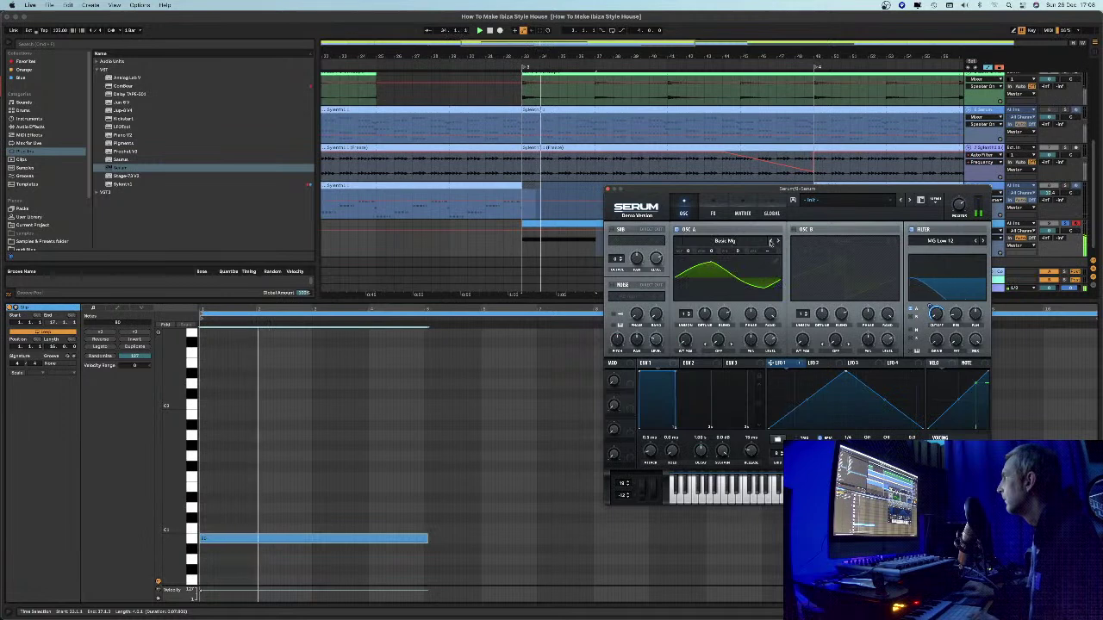
click(772, 242)
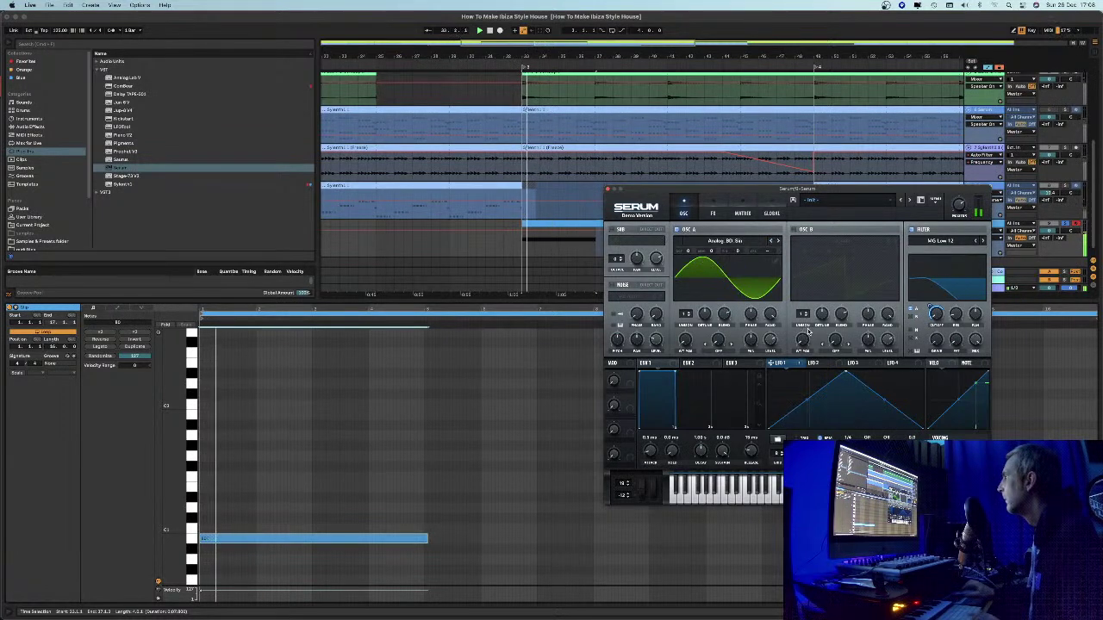
Move the Serum window clear of the riser clip and shorten that clip to four bars, ending at bar 37
drag(965, 185, 935, 256)
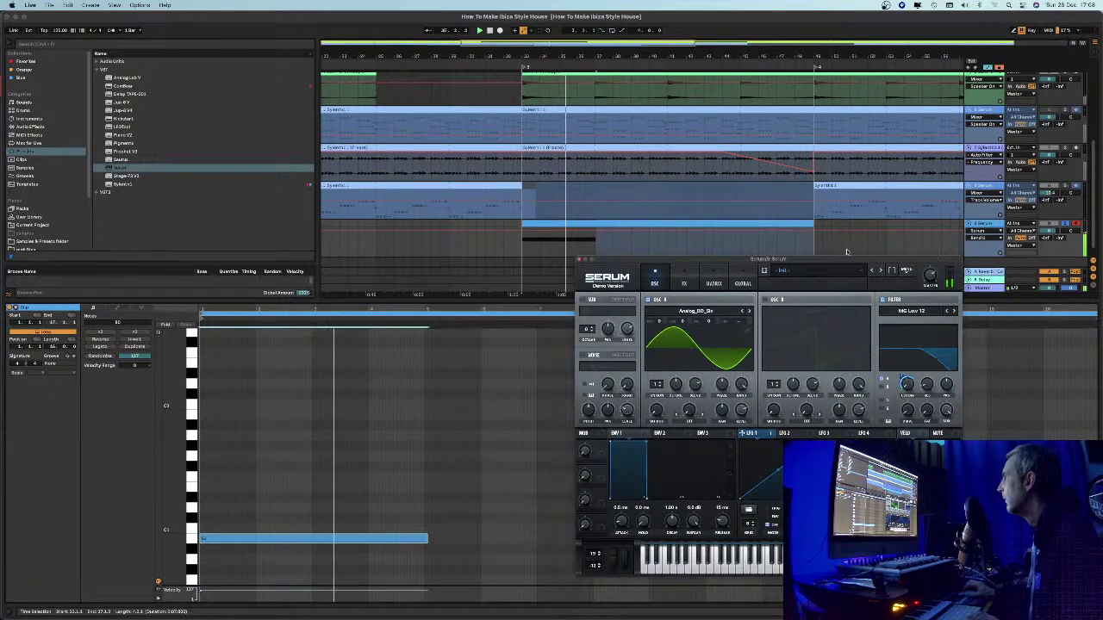
click(810, 224)
drag(810, 224, 593, 229)
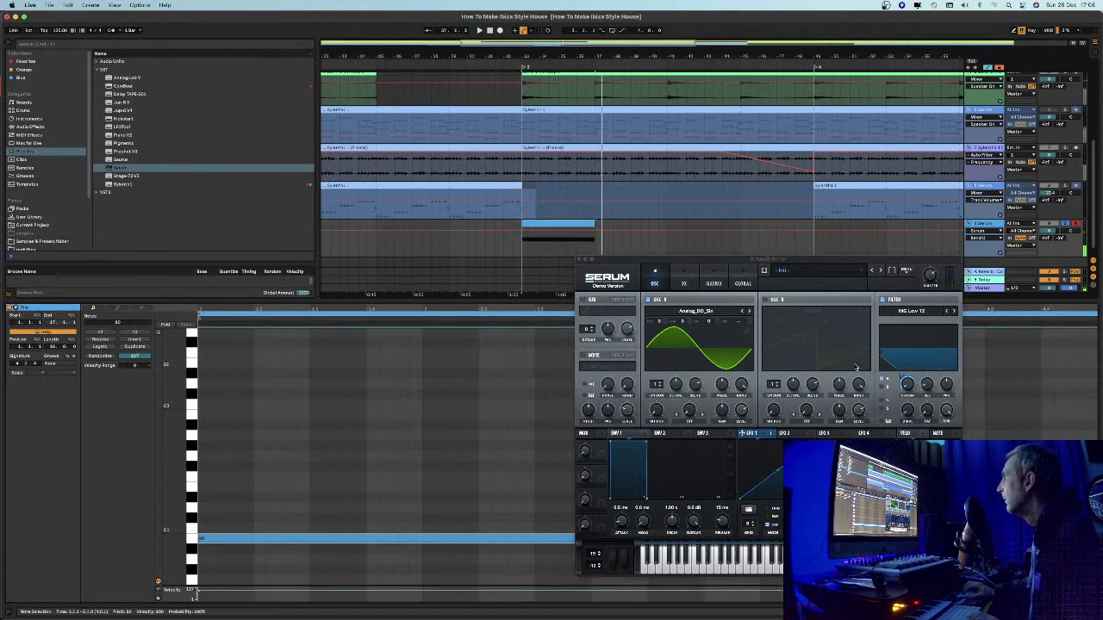
Adjust LFO 1's modulation of the filter cutoff, set its rate to 1/16 and raise the cutoff while playing the riser
drag(906, 377, 904, 386)
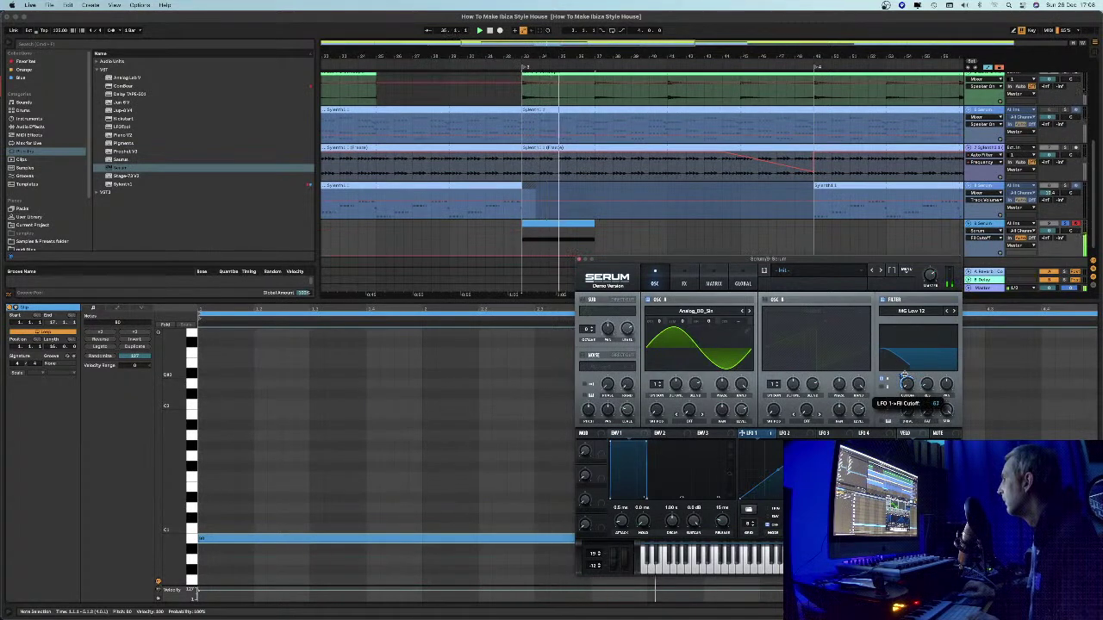
drag(818, 521, 819, 514)
key(space)
key(space)
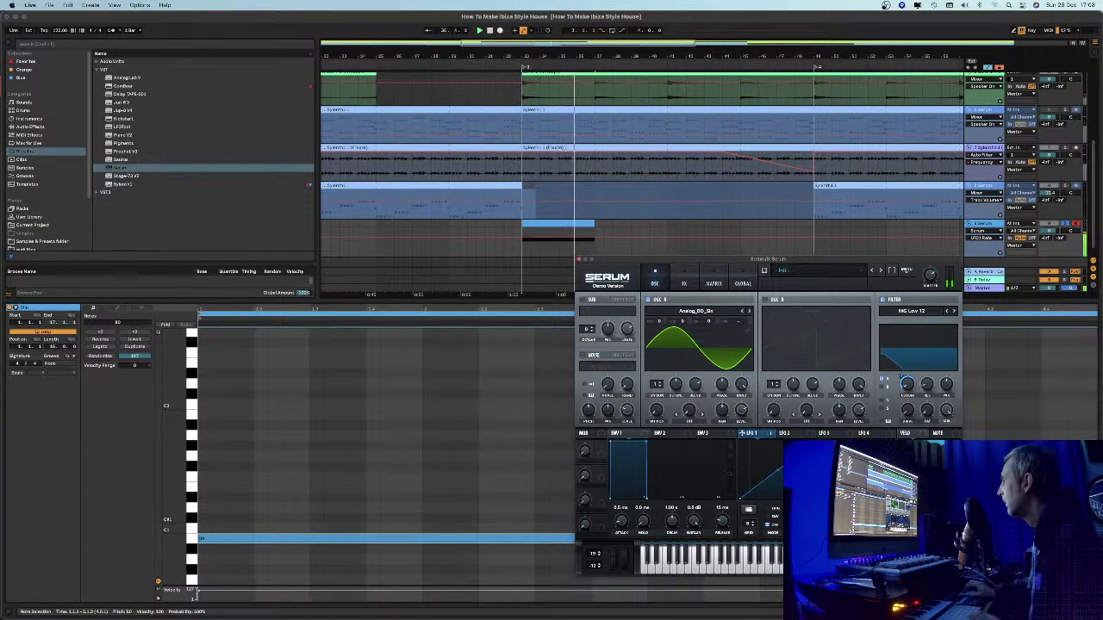
click(906, 385)
drag(907, 385, 908, 351)
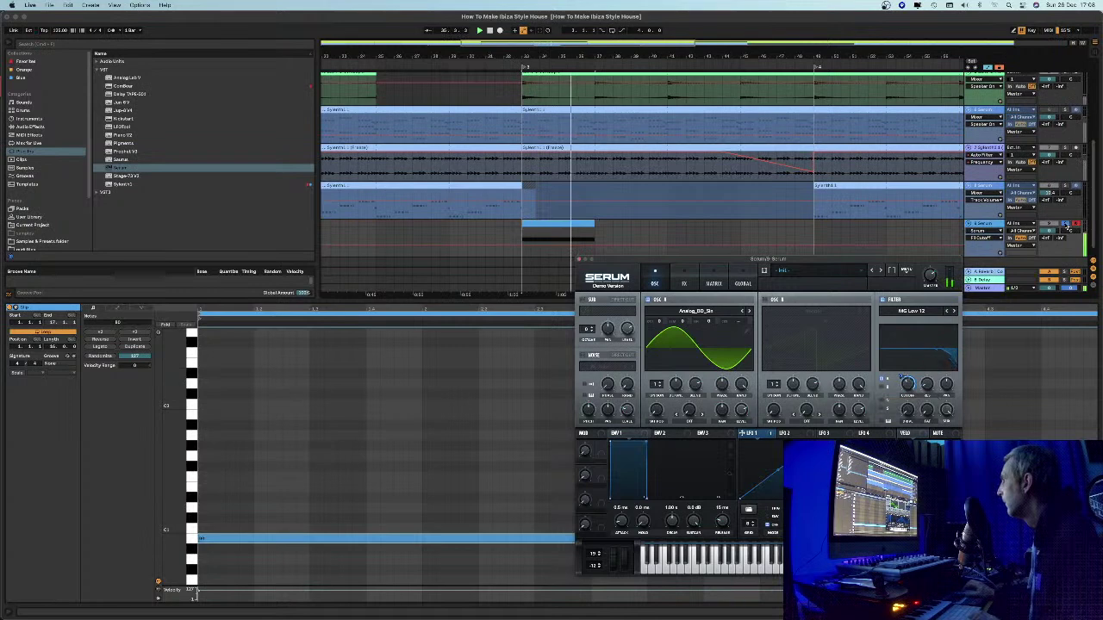
Move the four-bar riser clip to bar 45 so it ends at bar 49, and play it with the other tracks
click(562, 225)
drag(562, 225, 793, 219)
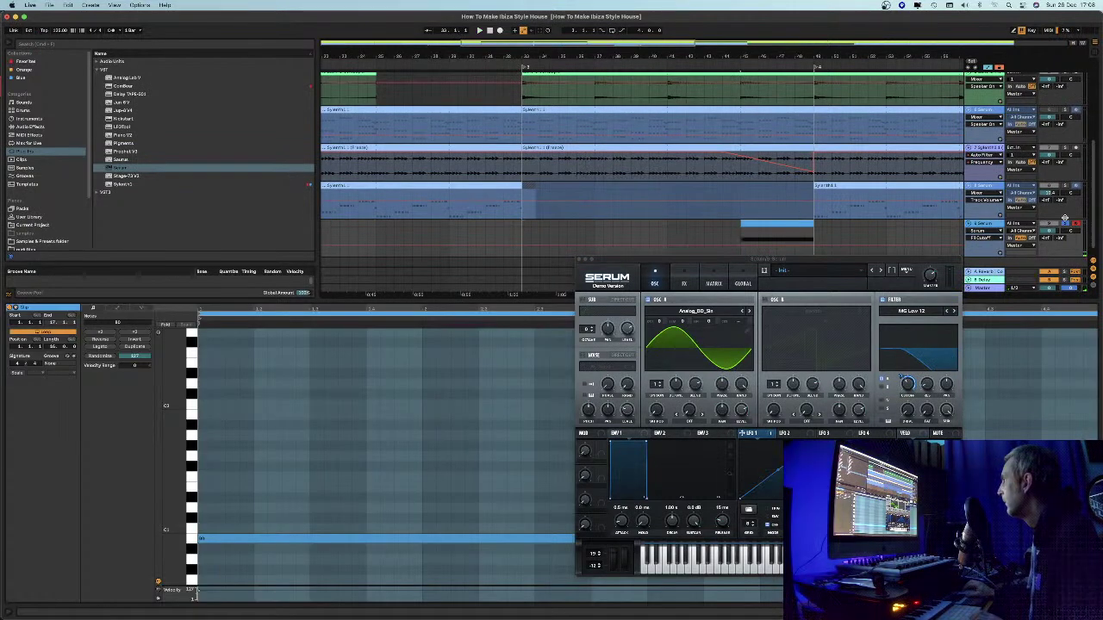
key(space)
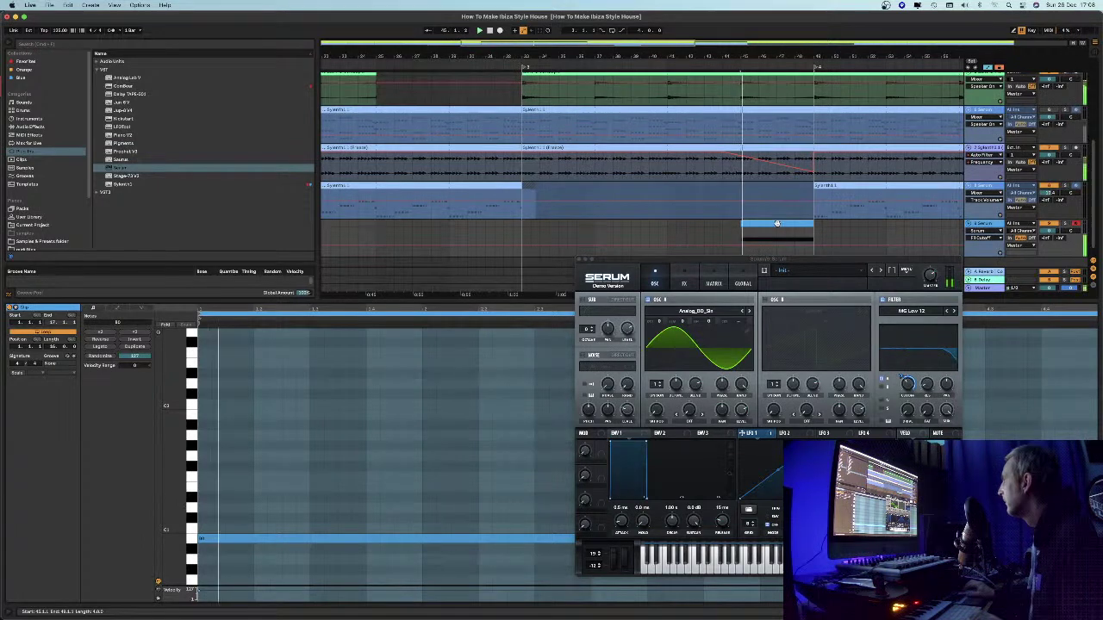
drag(753, 261, 402, 197)
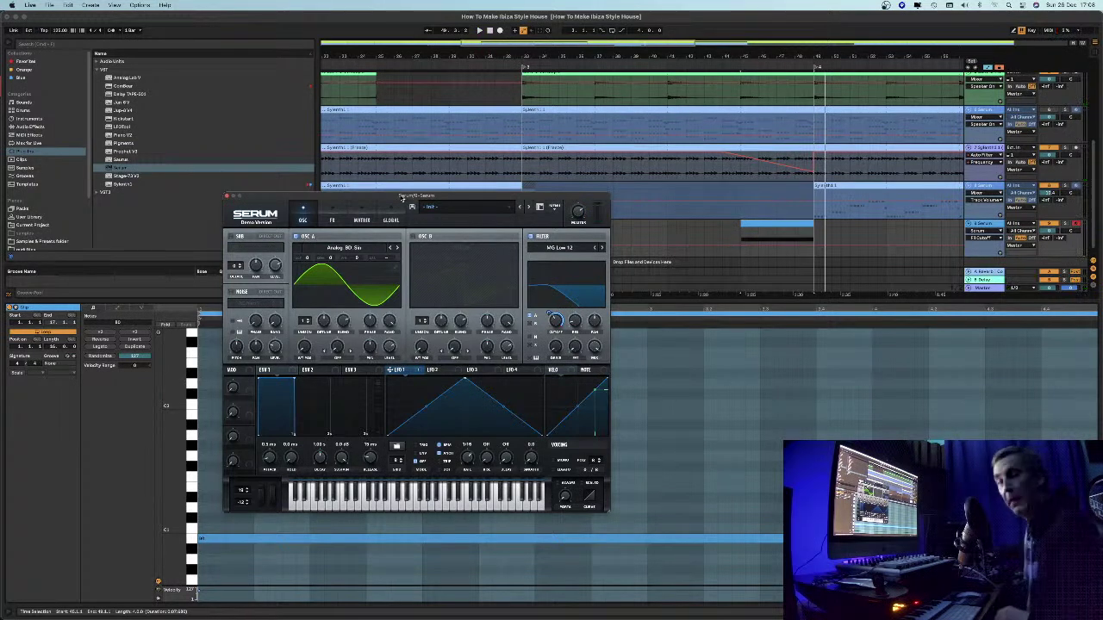
drag(402, 200, 244, 195)
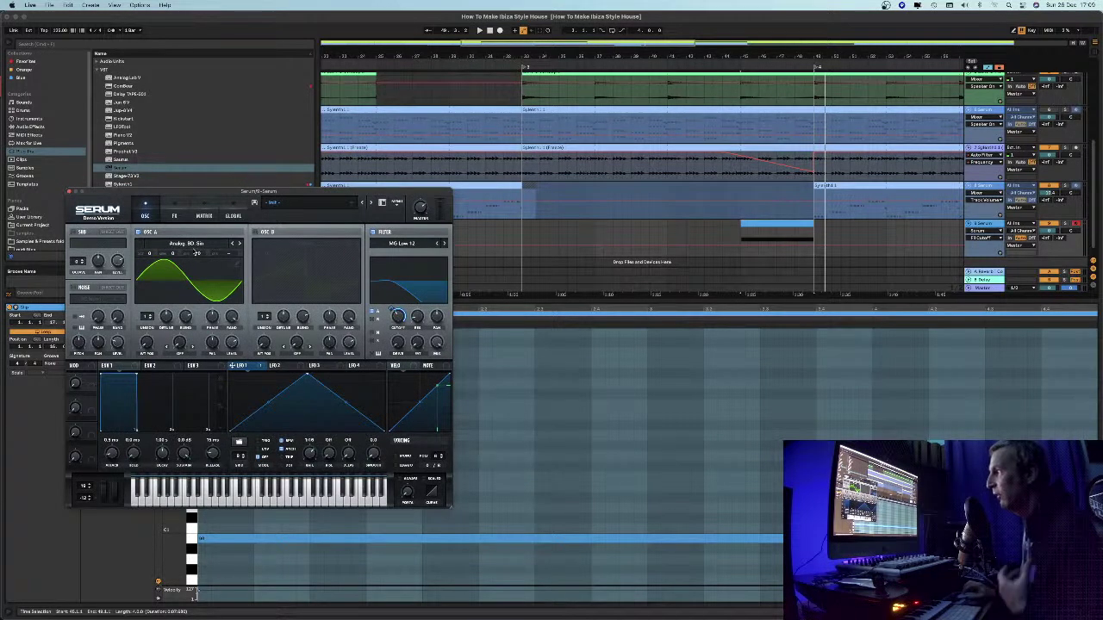
drag(424, 198, 424, 210)
click(743, 233)
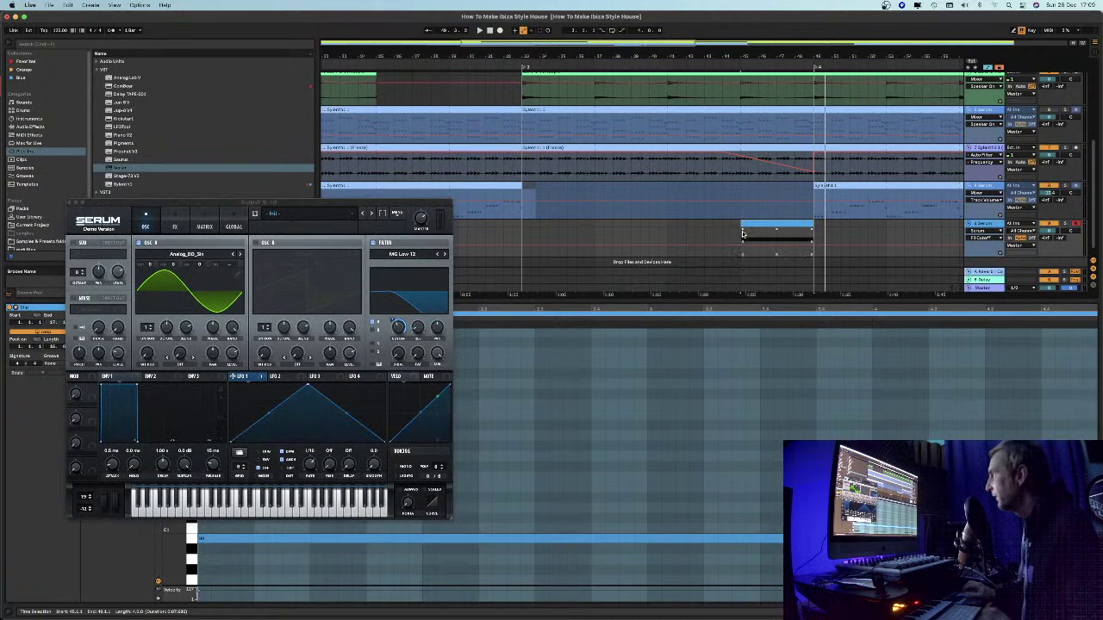
click(771, 225)
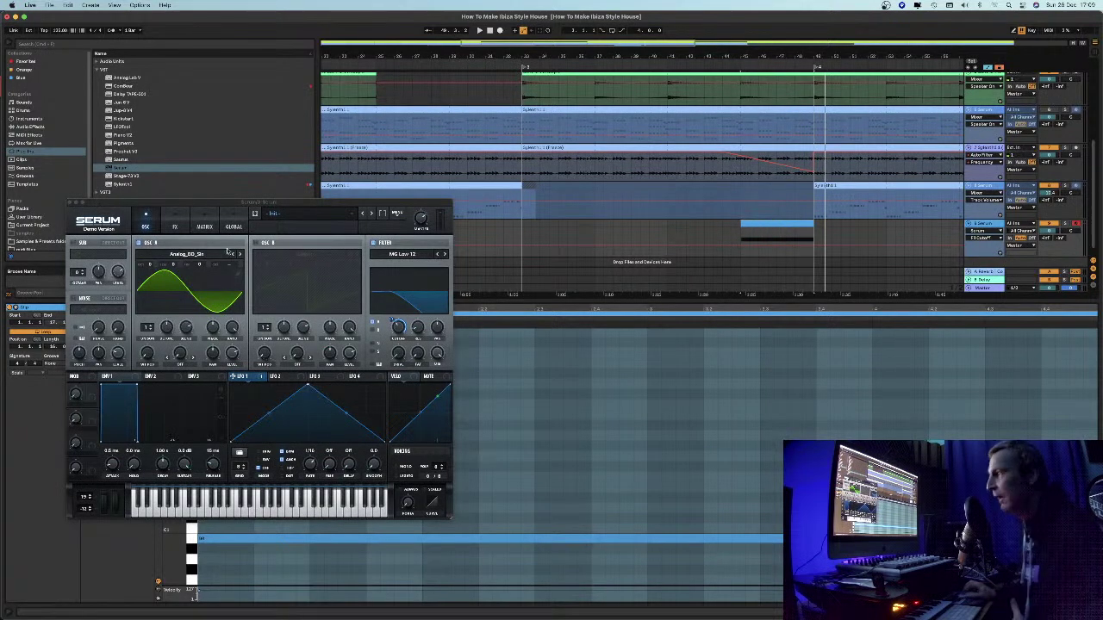
drag(211, 202, 246, 217)
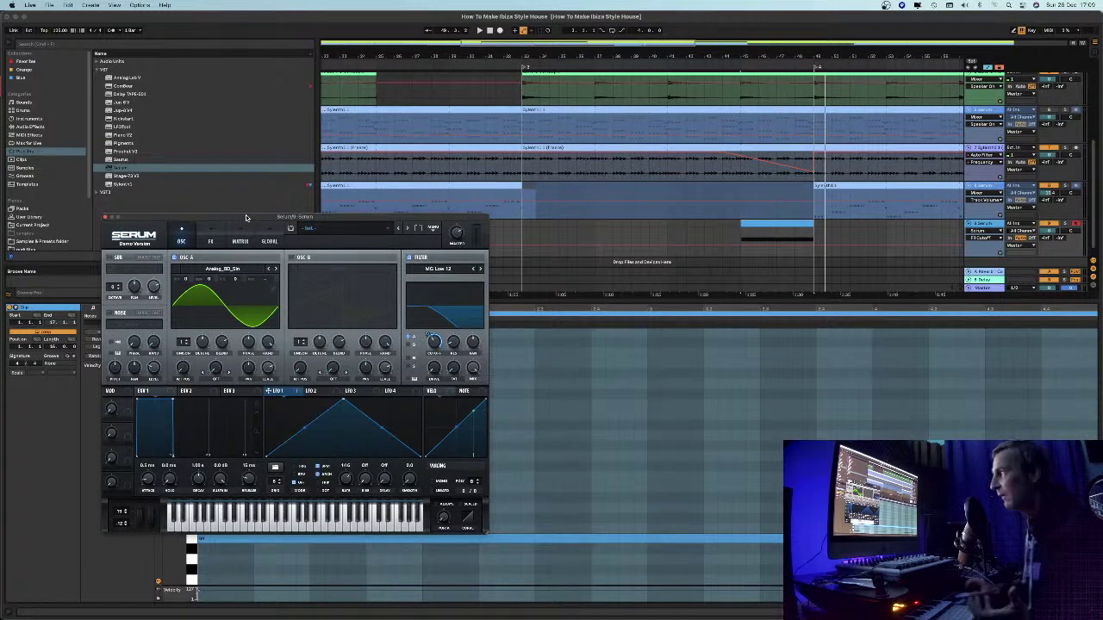
drag(245, 218, 276, 183)
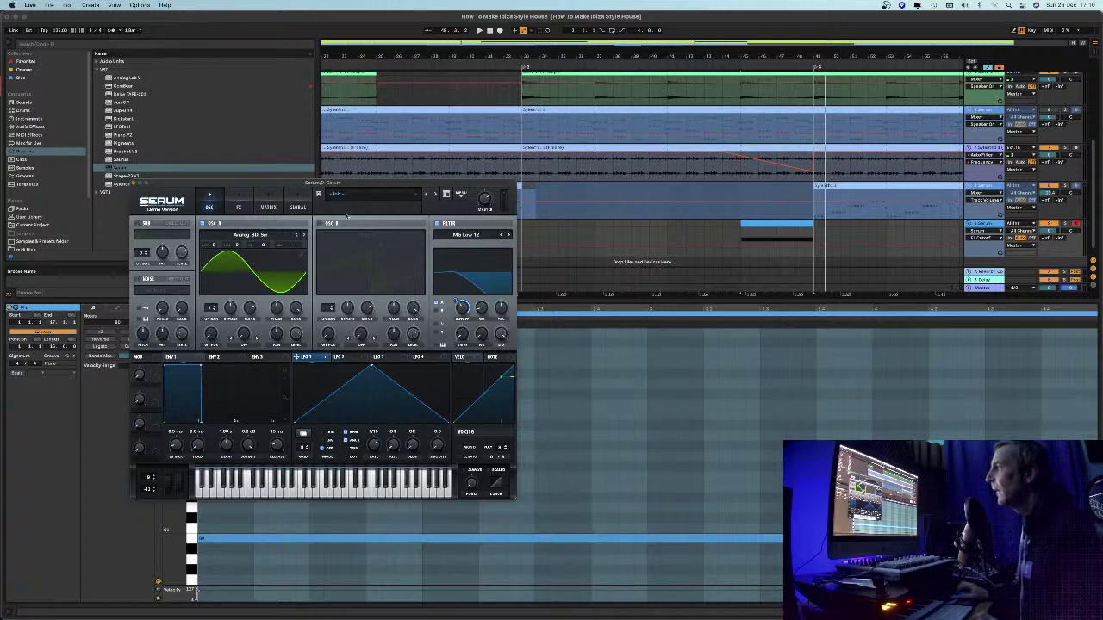
drag(313, 185, 480, 221)
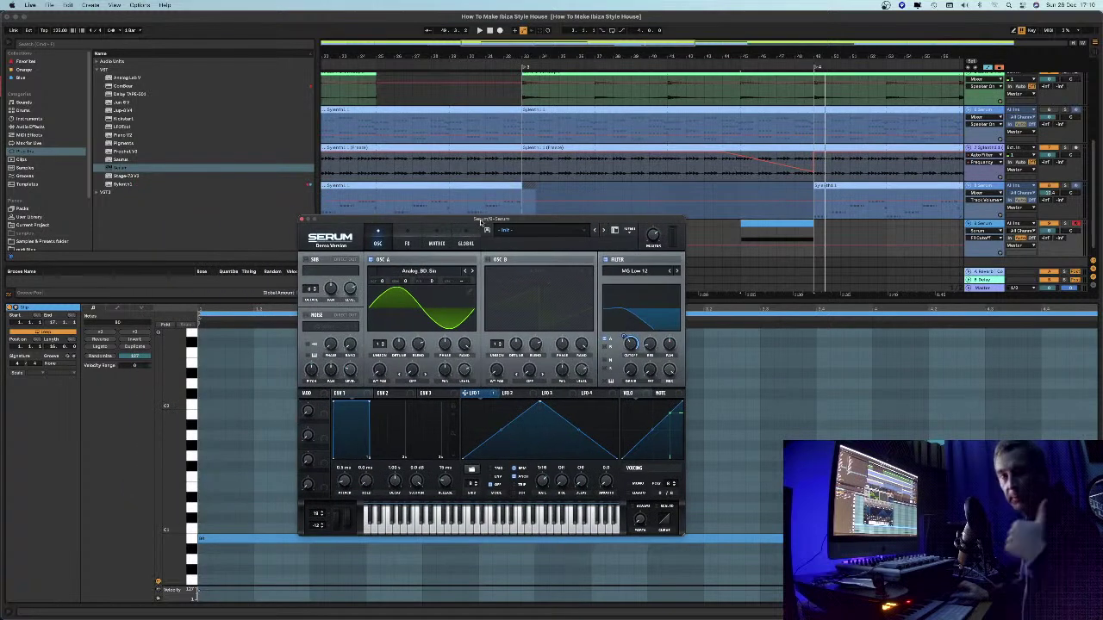
Switch to YouTube Studio in Brave Browser and request to end the live stream
mouse_move(990, 612)
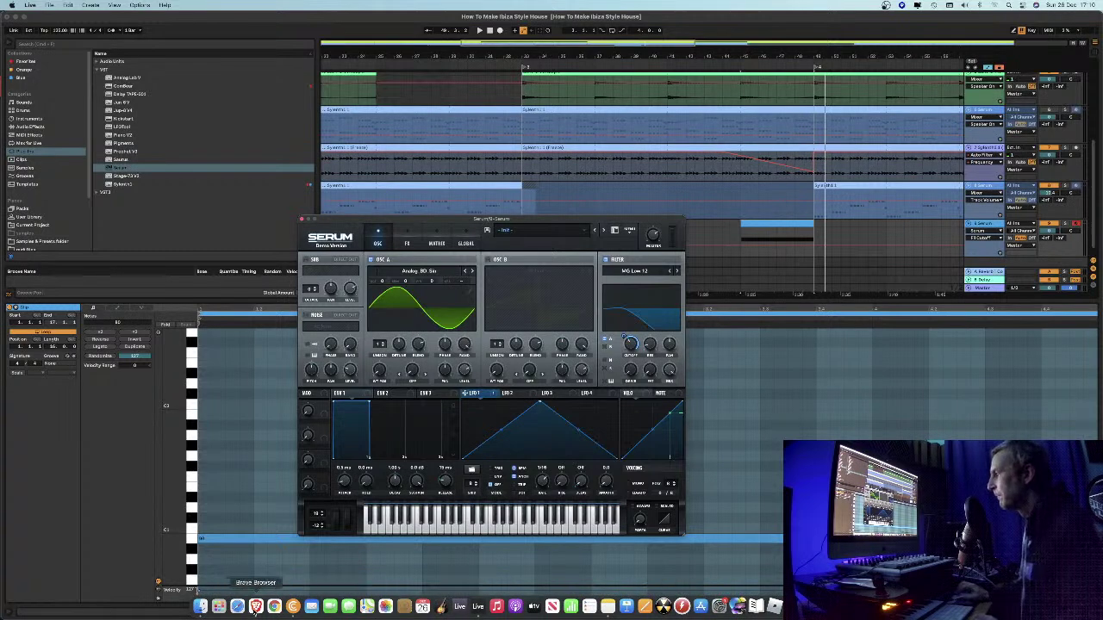
click(255, 607)
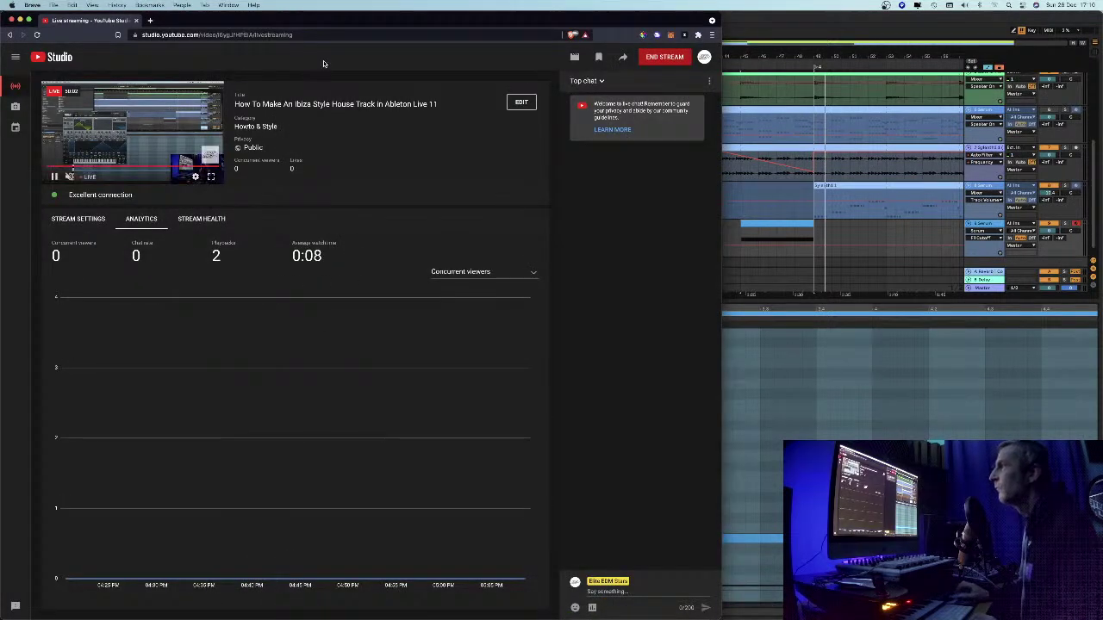
click(668, 57)
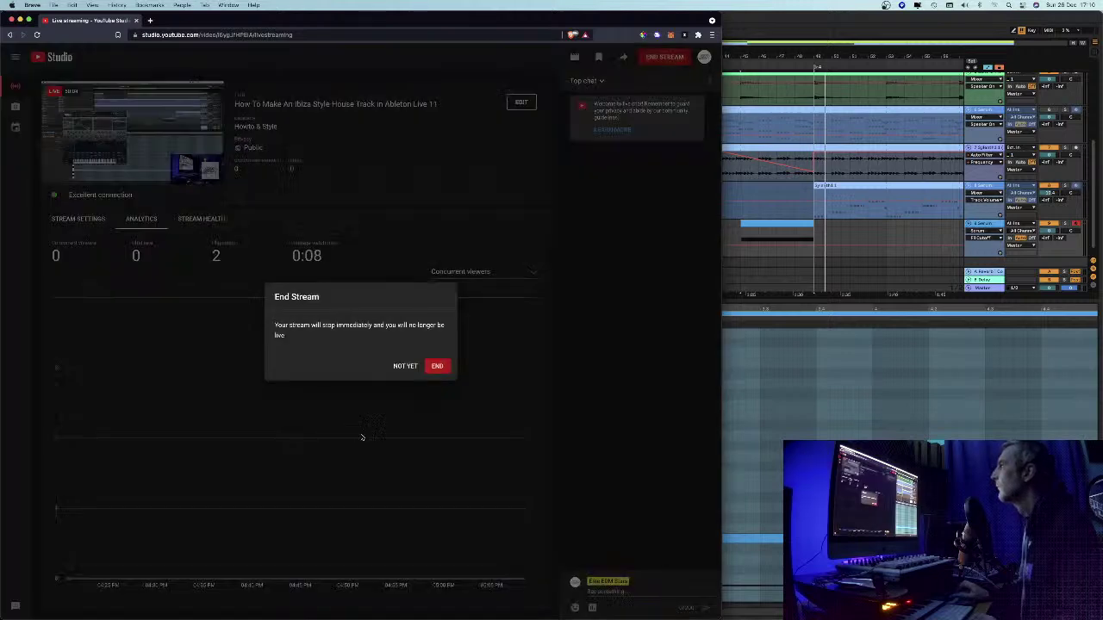